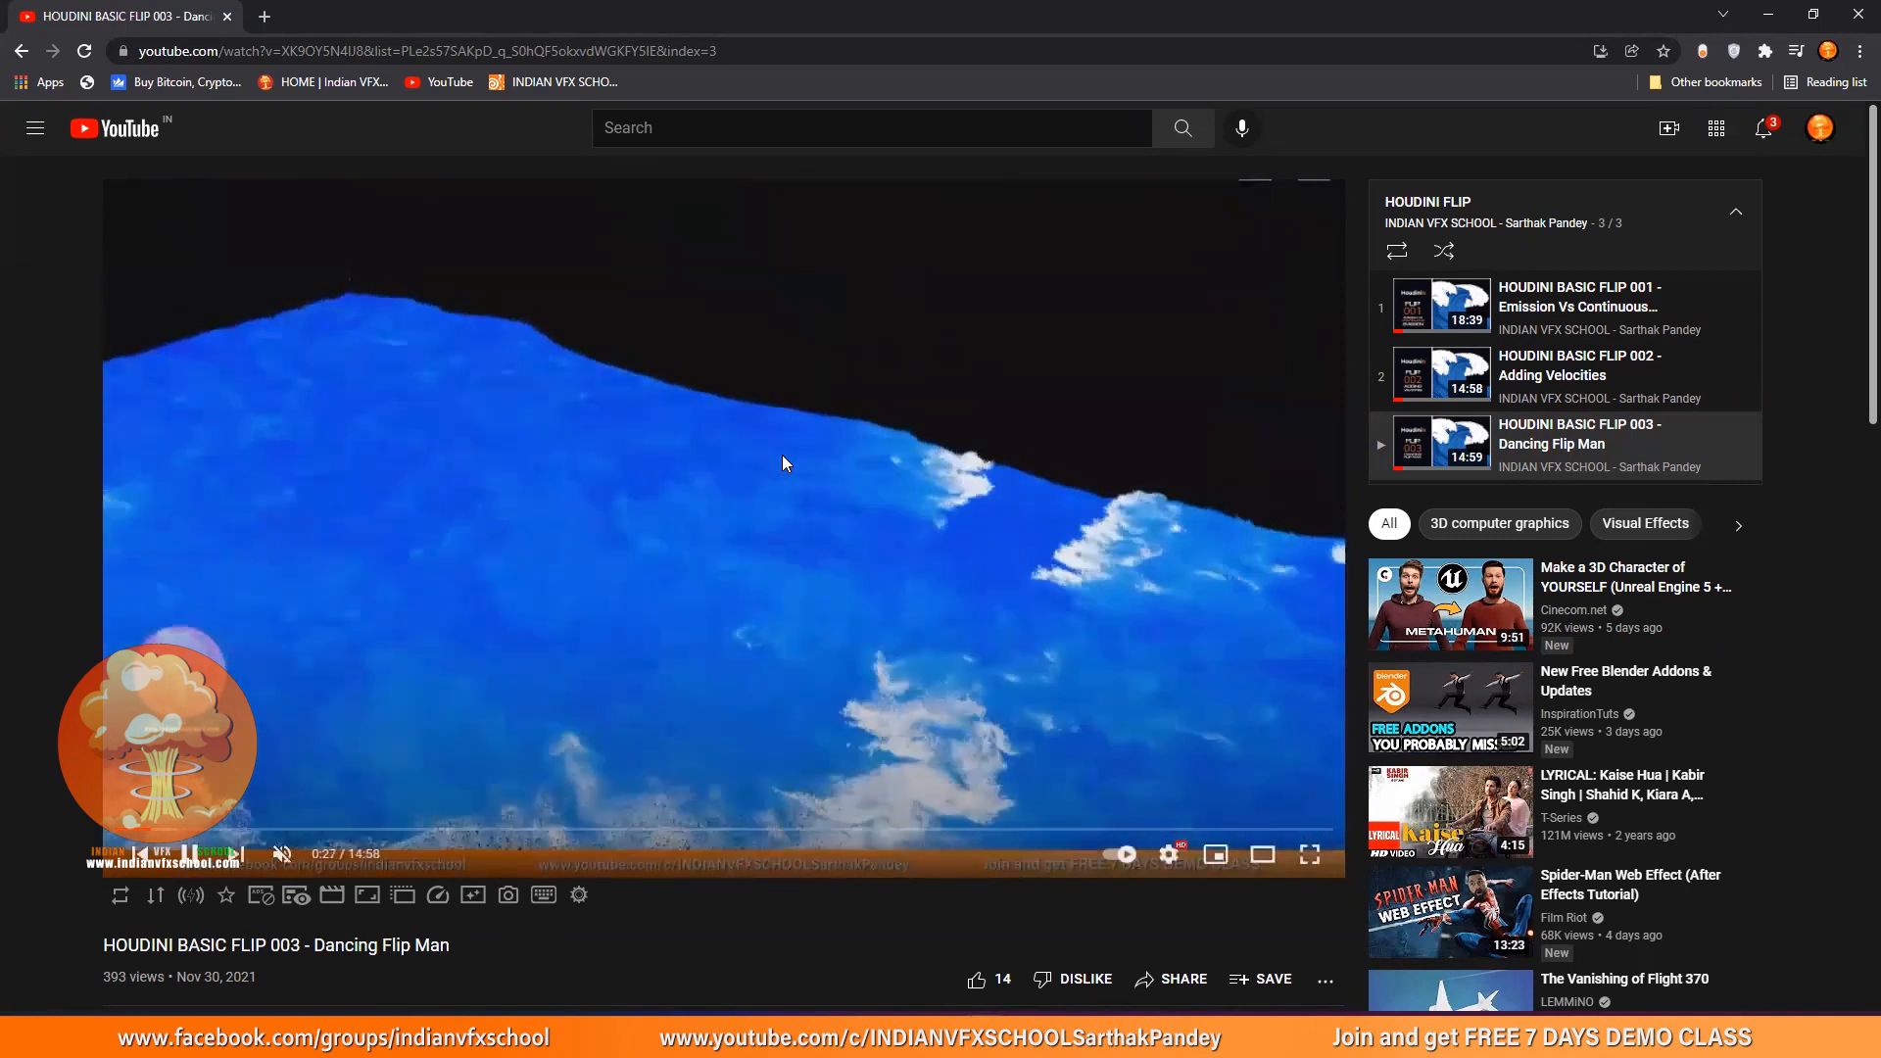
# Pause the YouTube video and close the browser to switch to the Houdini fluid scene
pyautogui.click(768, 454)
pyautogui.click(1854, 9)
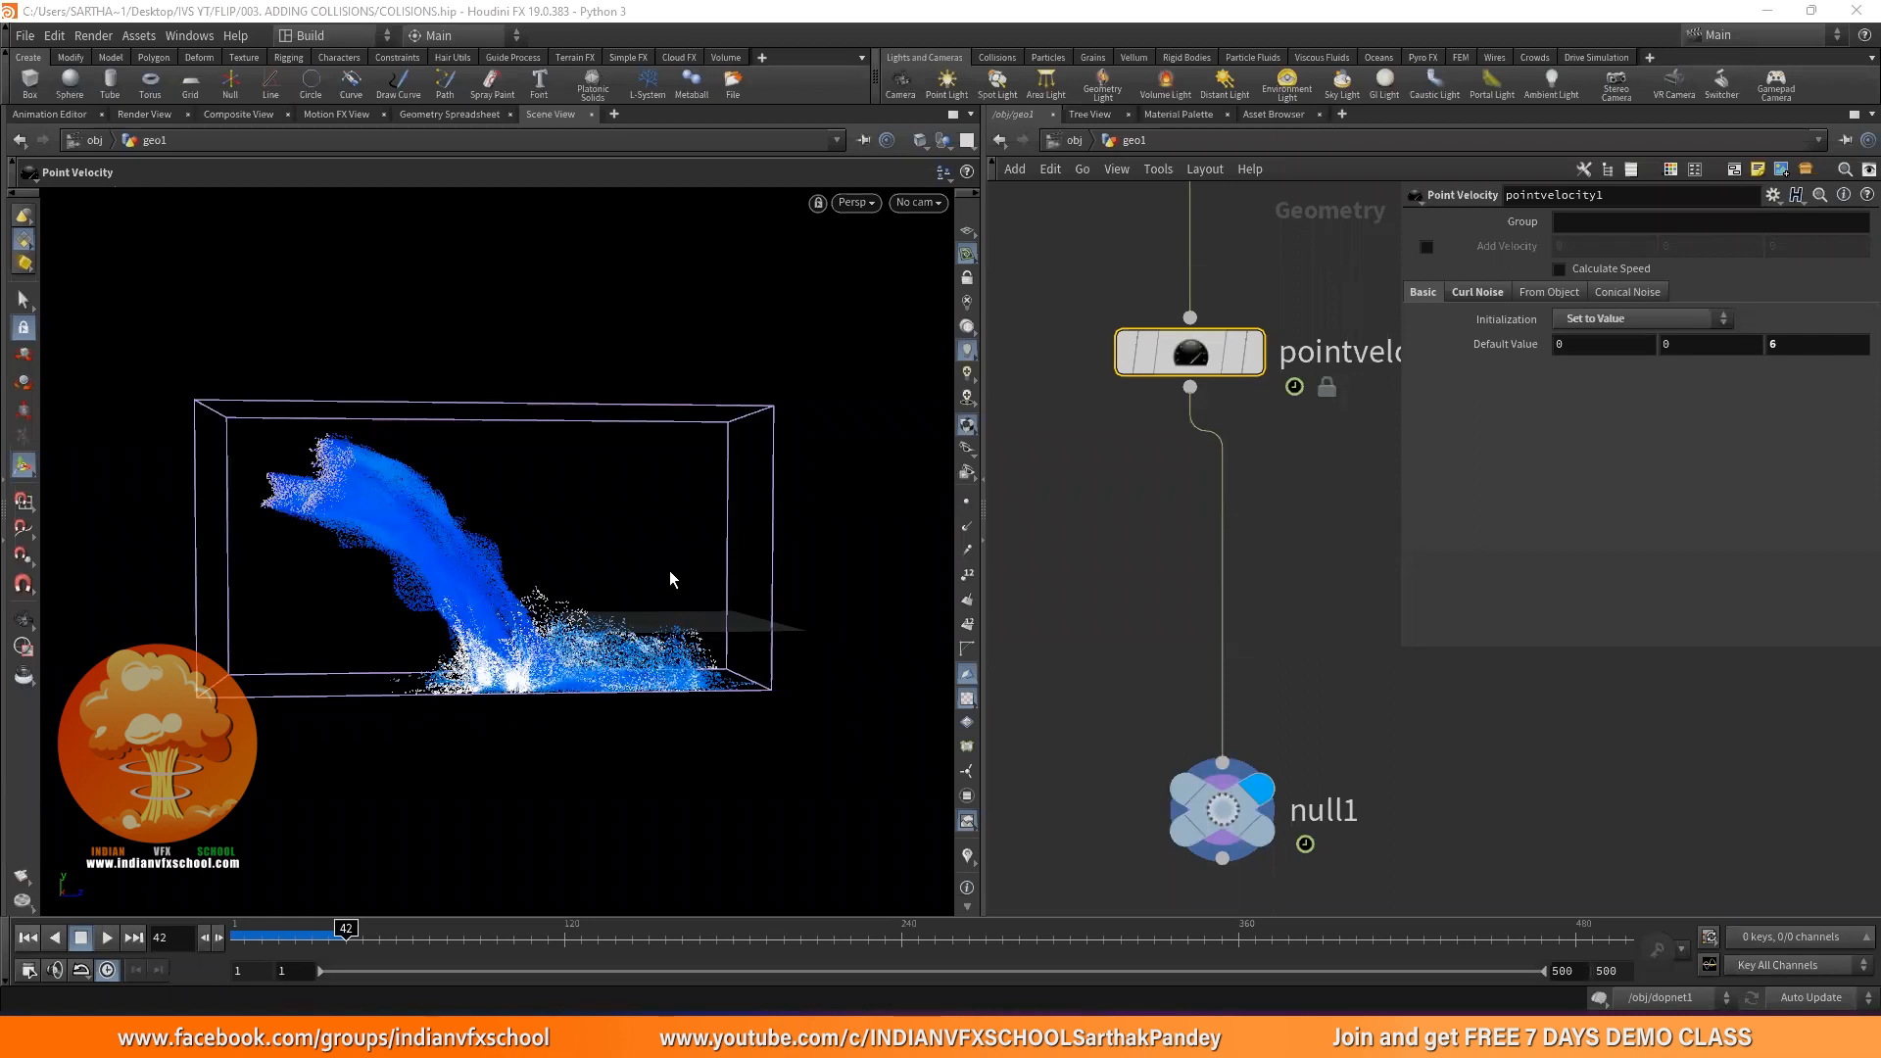
# Align the null1 node directly below pointvelocity1 in the geometry network
pyautogui.scroll(-3, 1076, 579)
pyautogui.moveTo(1079, 580); pyautogui.dragTo(1151, 536, button='middle')
pyautogui.moveTo(1241, 693); pyautogui.dragTo(1212, 720)
pyautogui.press('l')
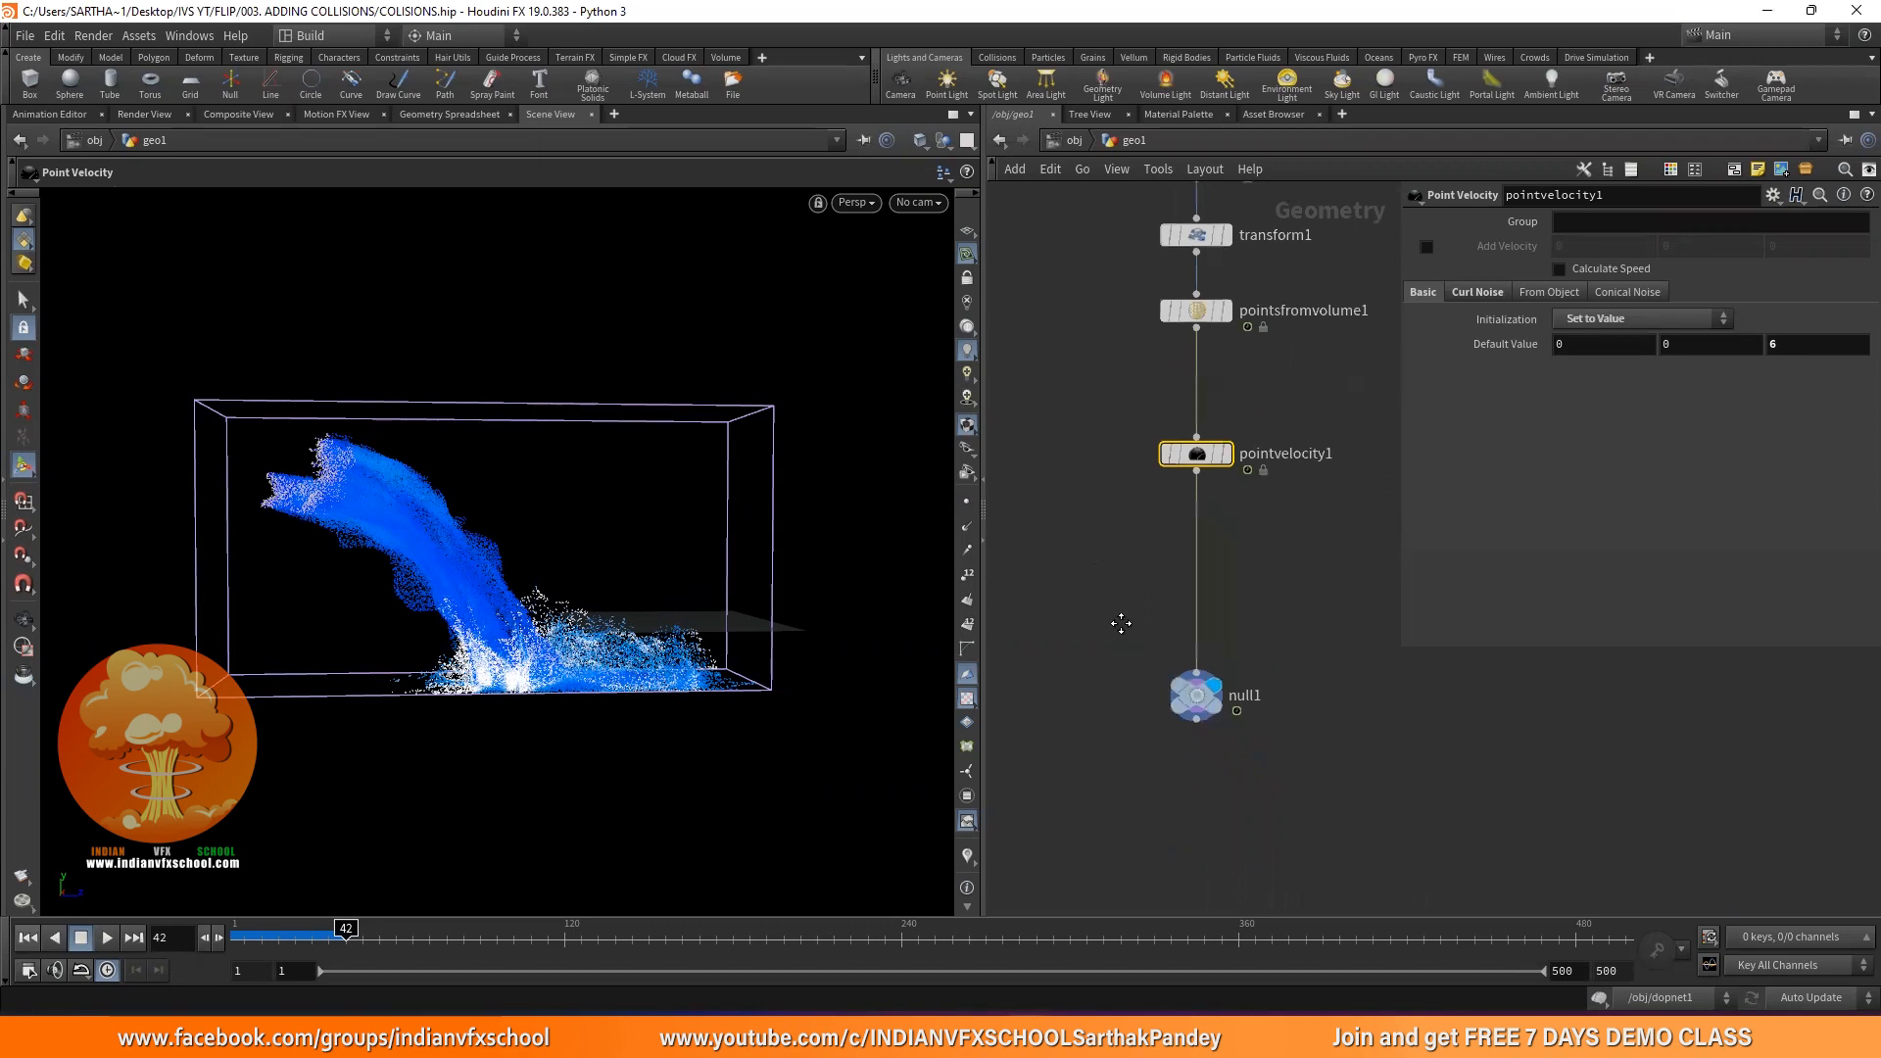
pyautogui.scroll(-3, 1215, 500)
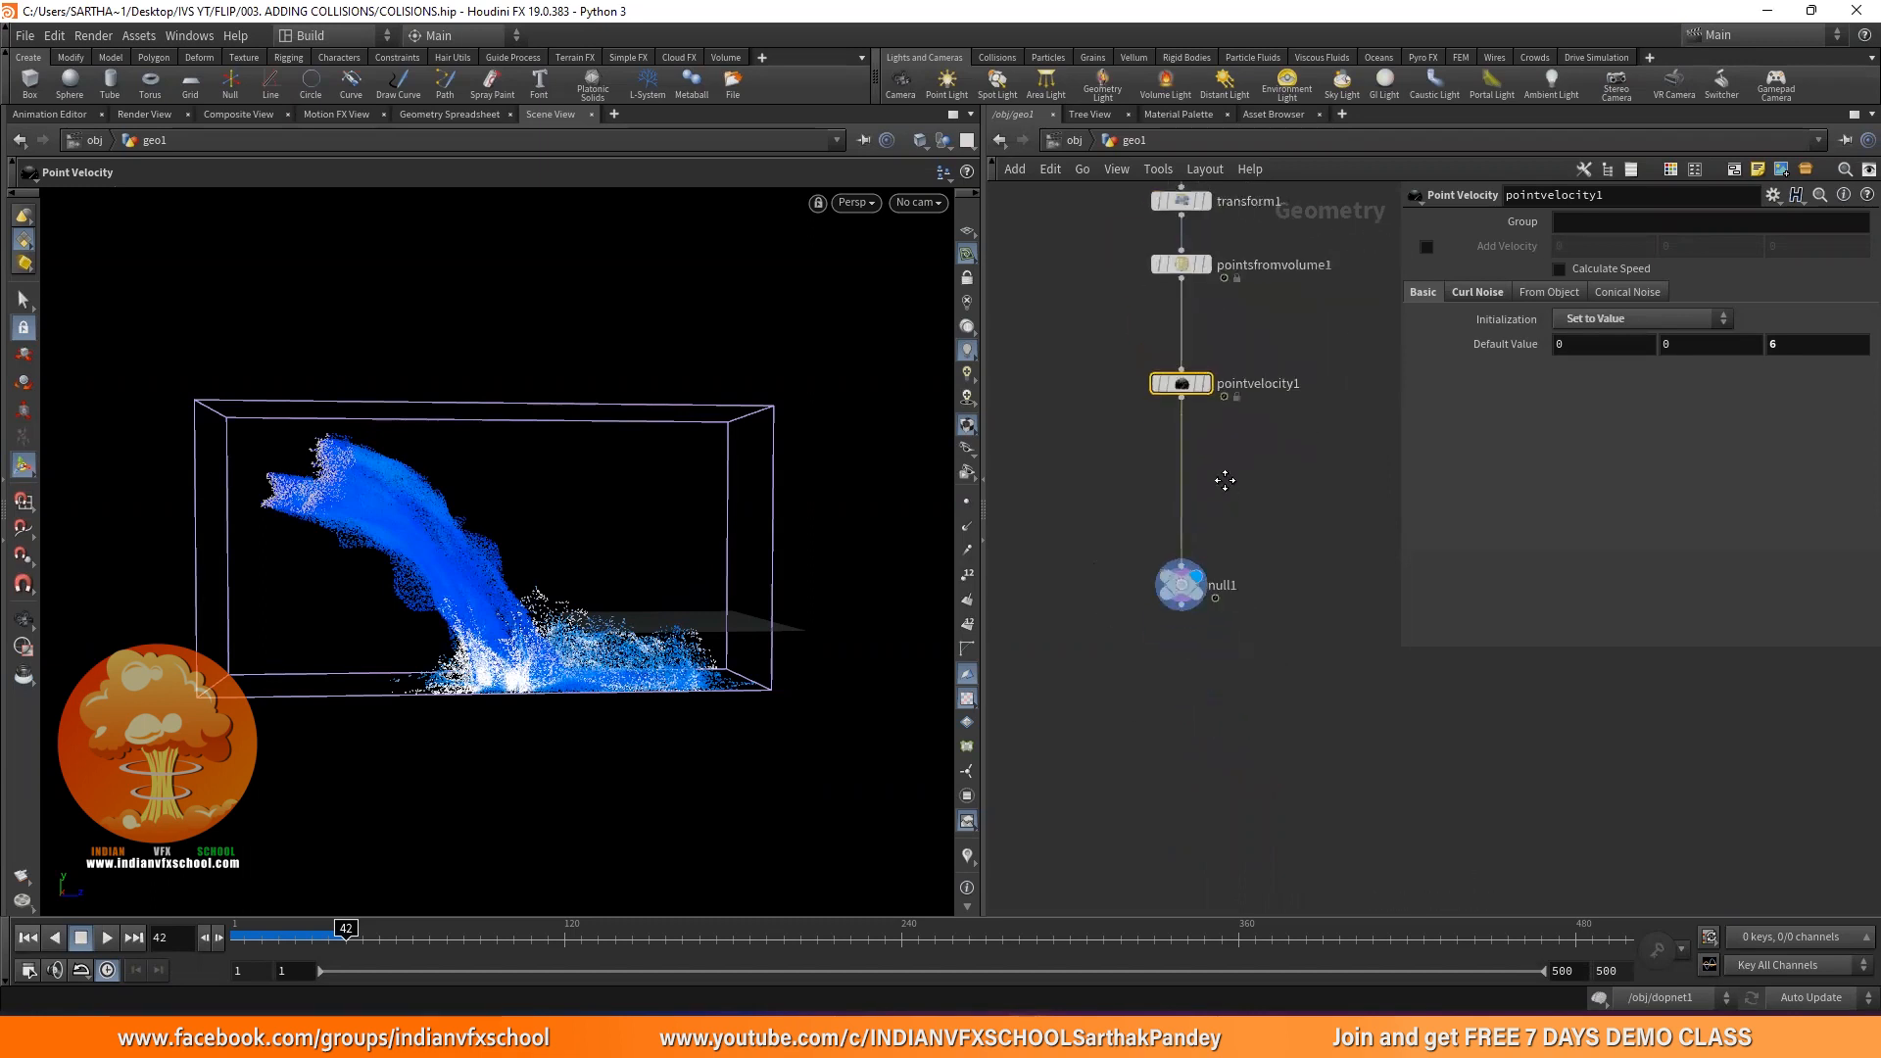
# Play and scrub the fluid simulation to review the emission, then return the timeline to the first frame
pyautogui.moveTo(290, 939); pyautogui.dragTo(252, 939)
pyautogui.click(107, 937)
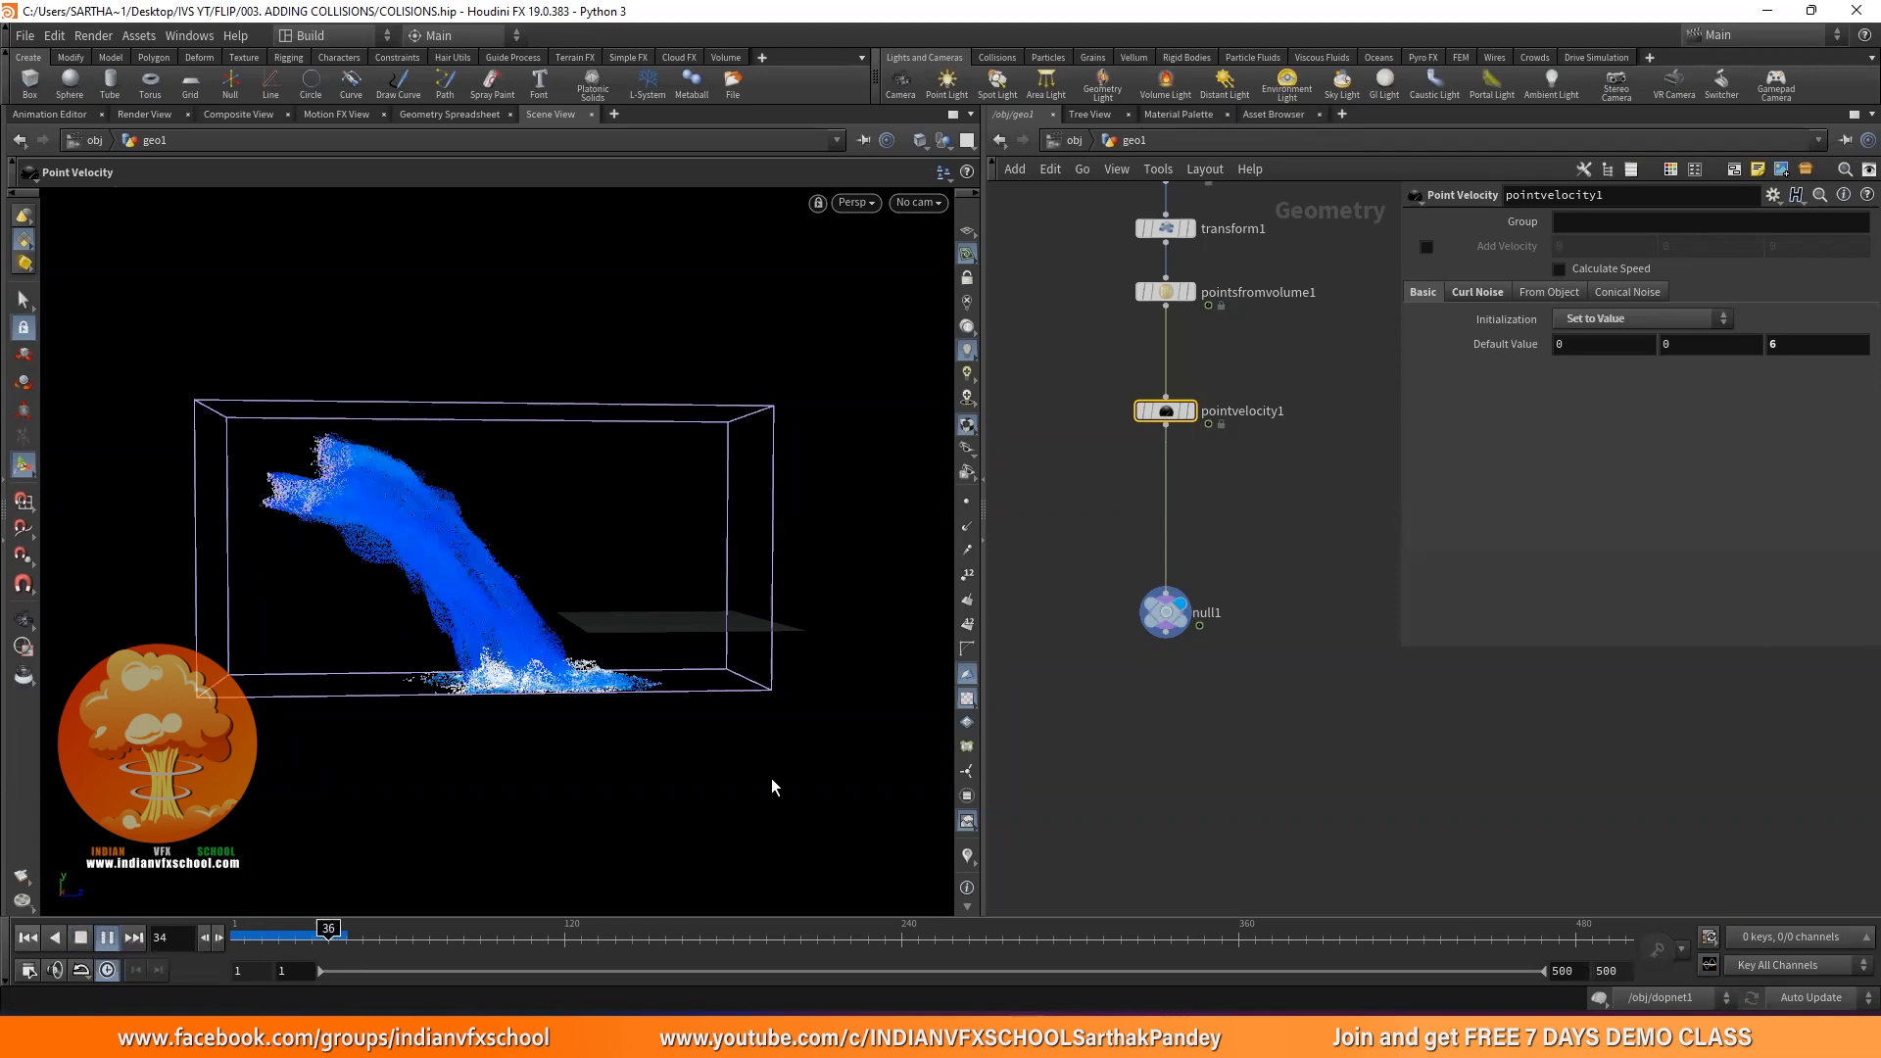
pyautogui.moveTo(1245, 279); pyautogui.dragTo(1239, 369, button='middle')
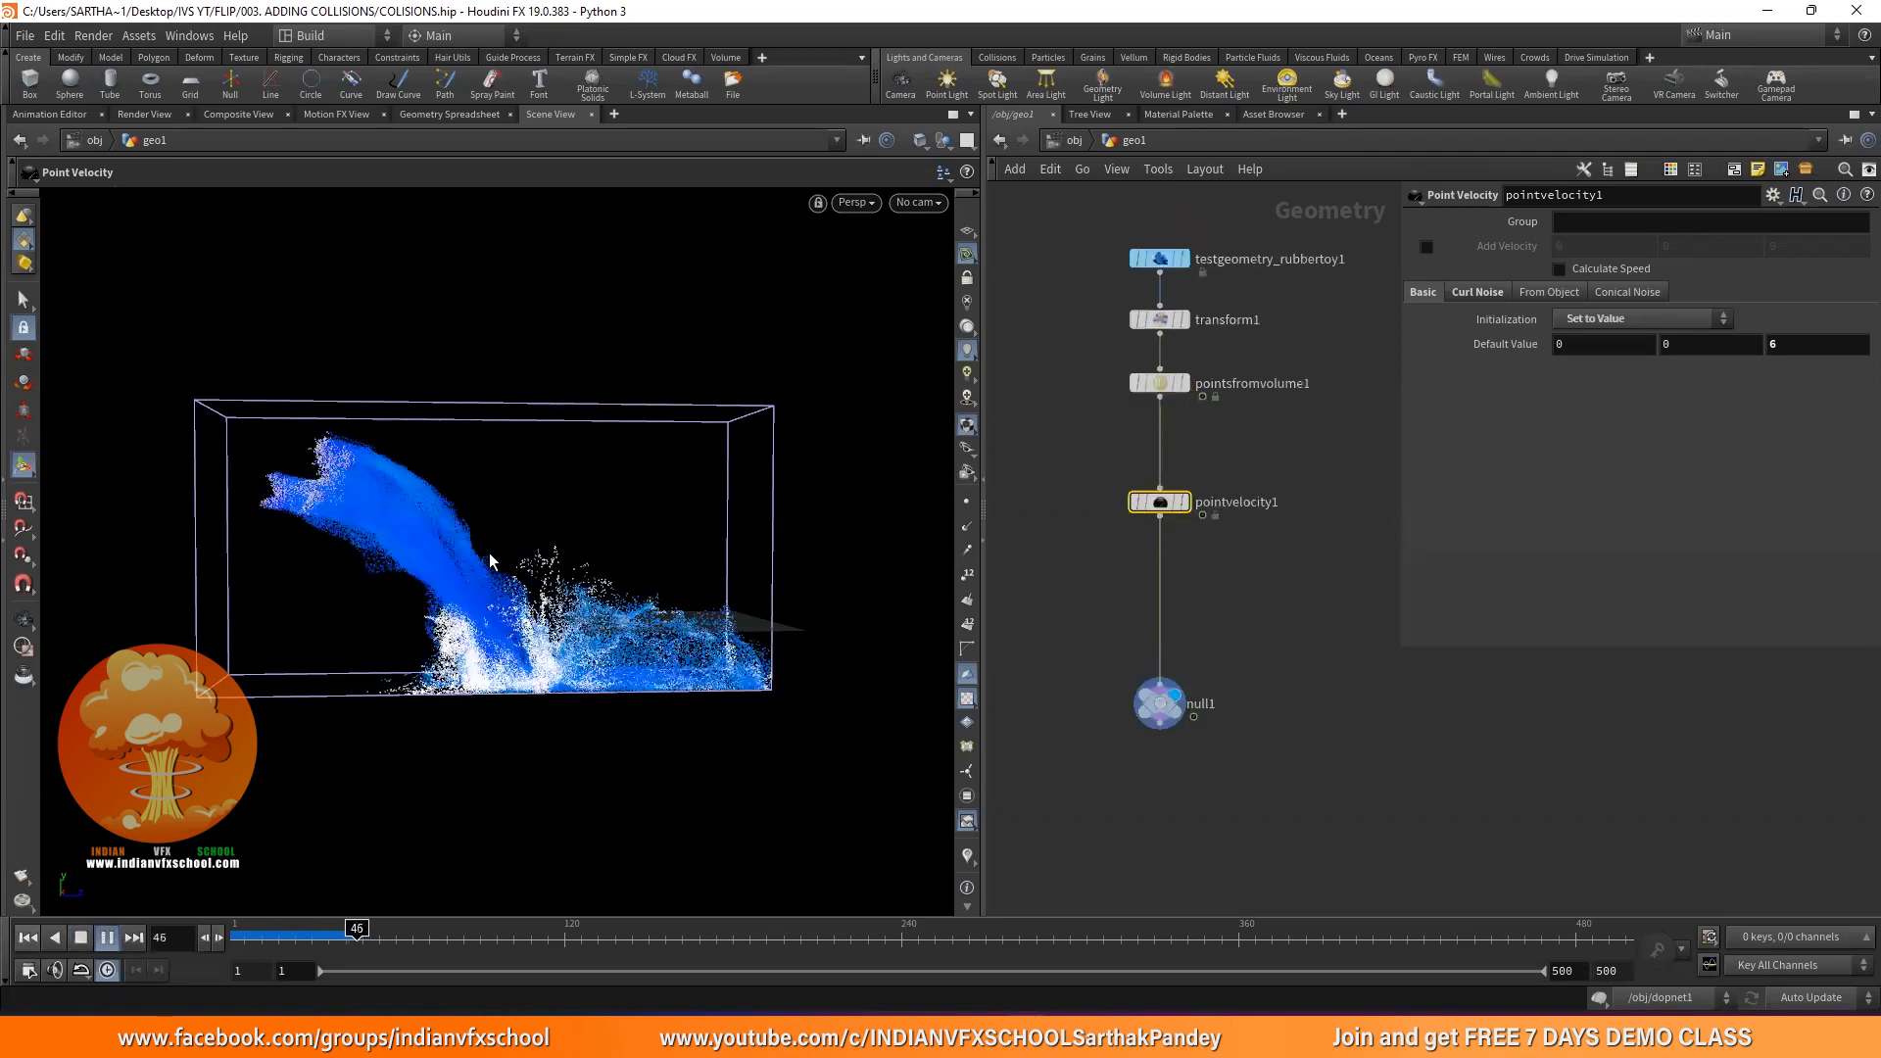
pyautogui.click(107, 937)
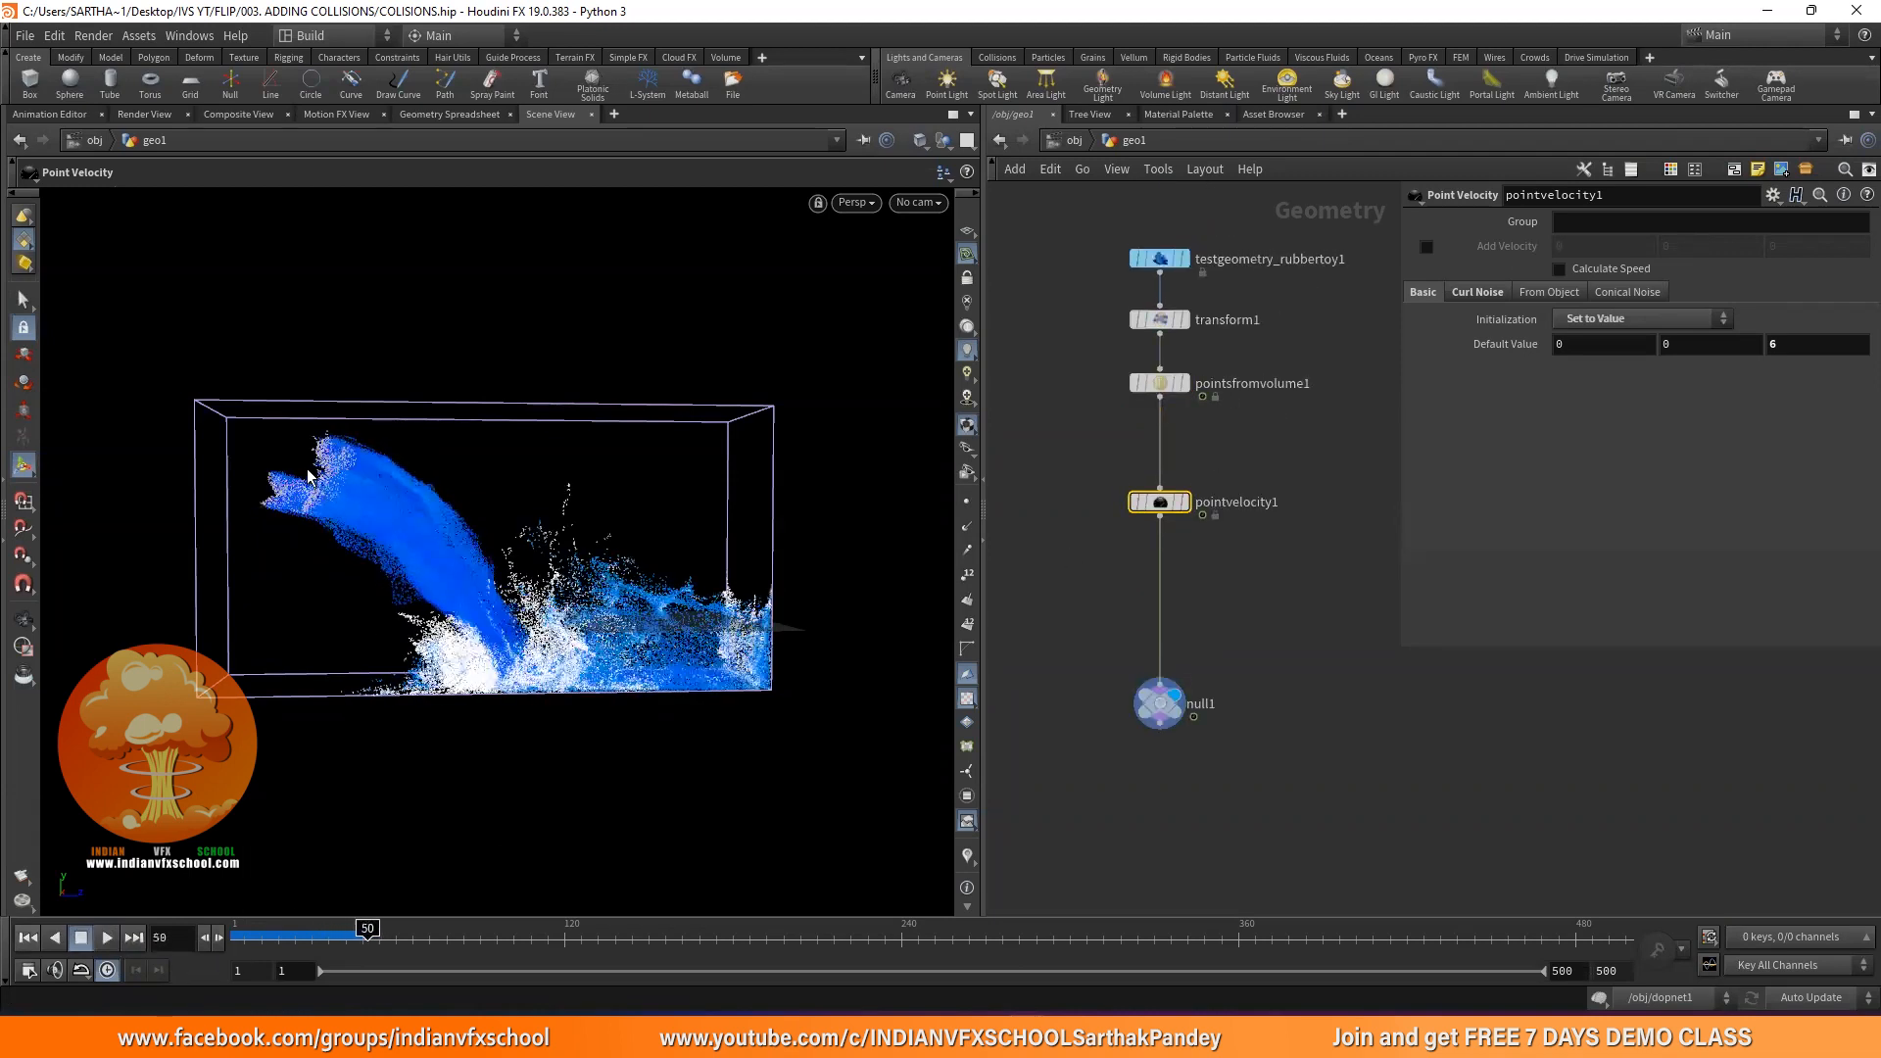
pyautogui.moveTo(253, 934); pyautogui.dragTo(247, 934)
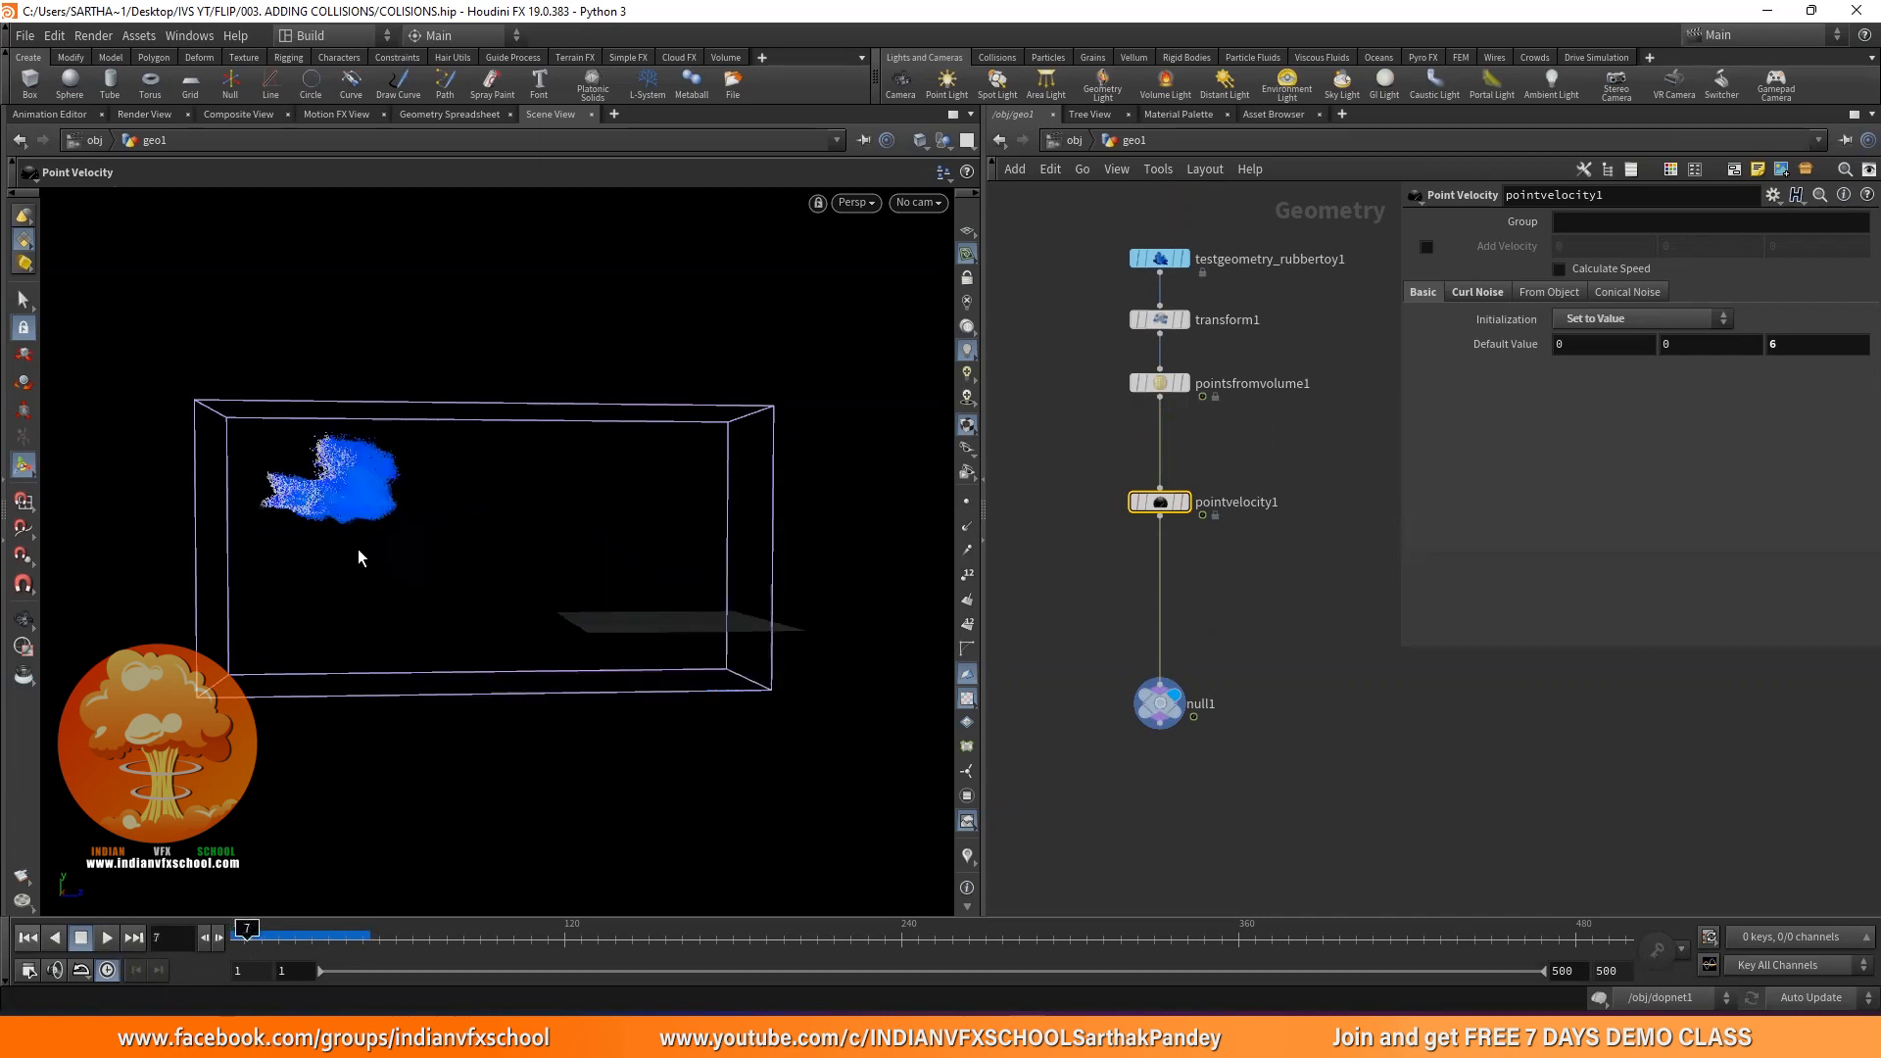
pyautogui.moveTo(251, 934); pyautogui.dragTo(292, 934)
pyautogui.click(237, 934)
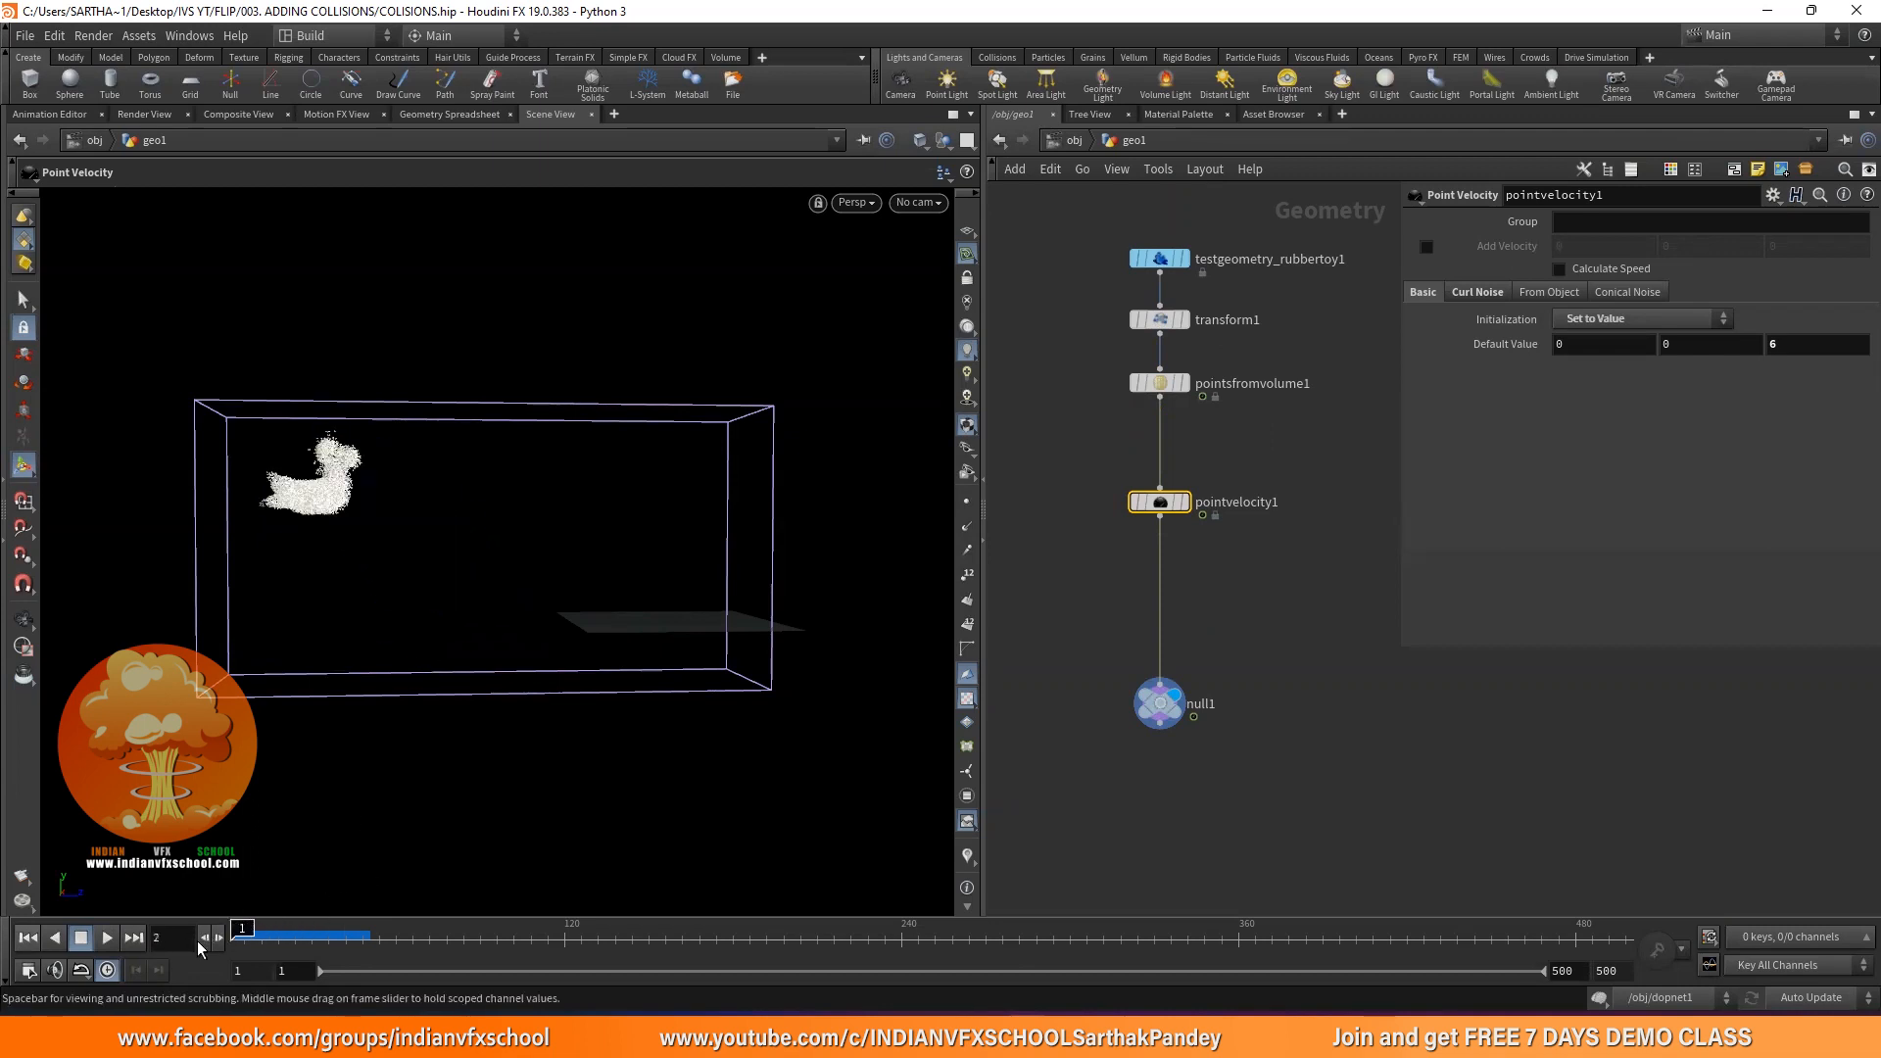
# Add a Test Geometry: Pig Head node and place it beside the rubber toy node
pyautogui.scroll(-2, 1019, 607)
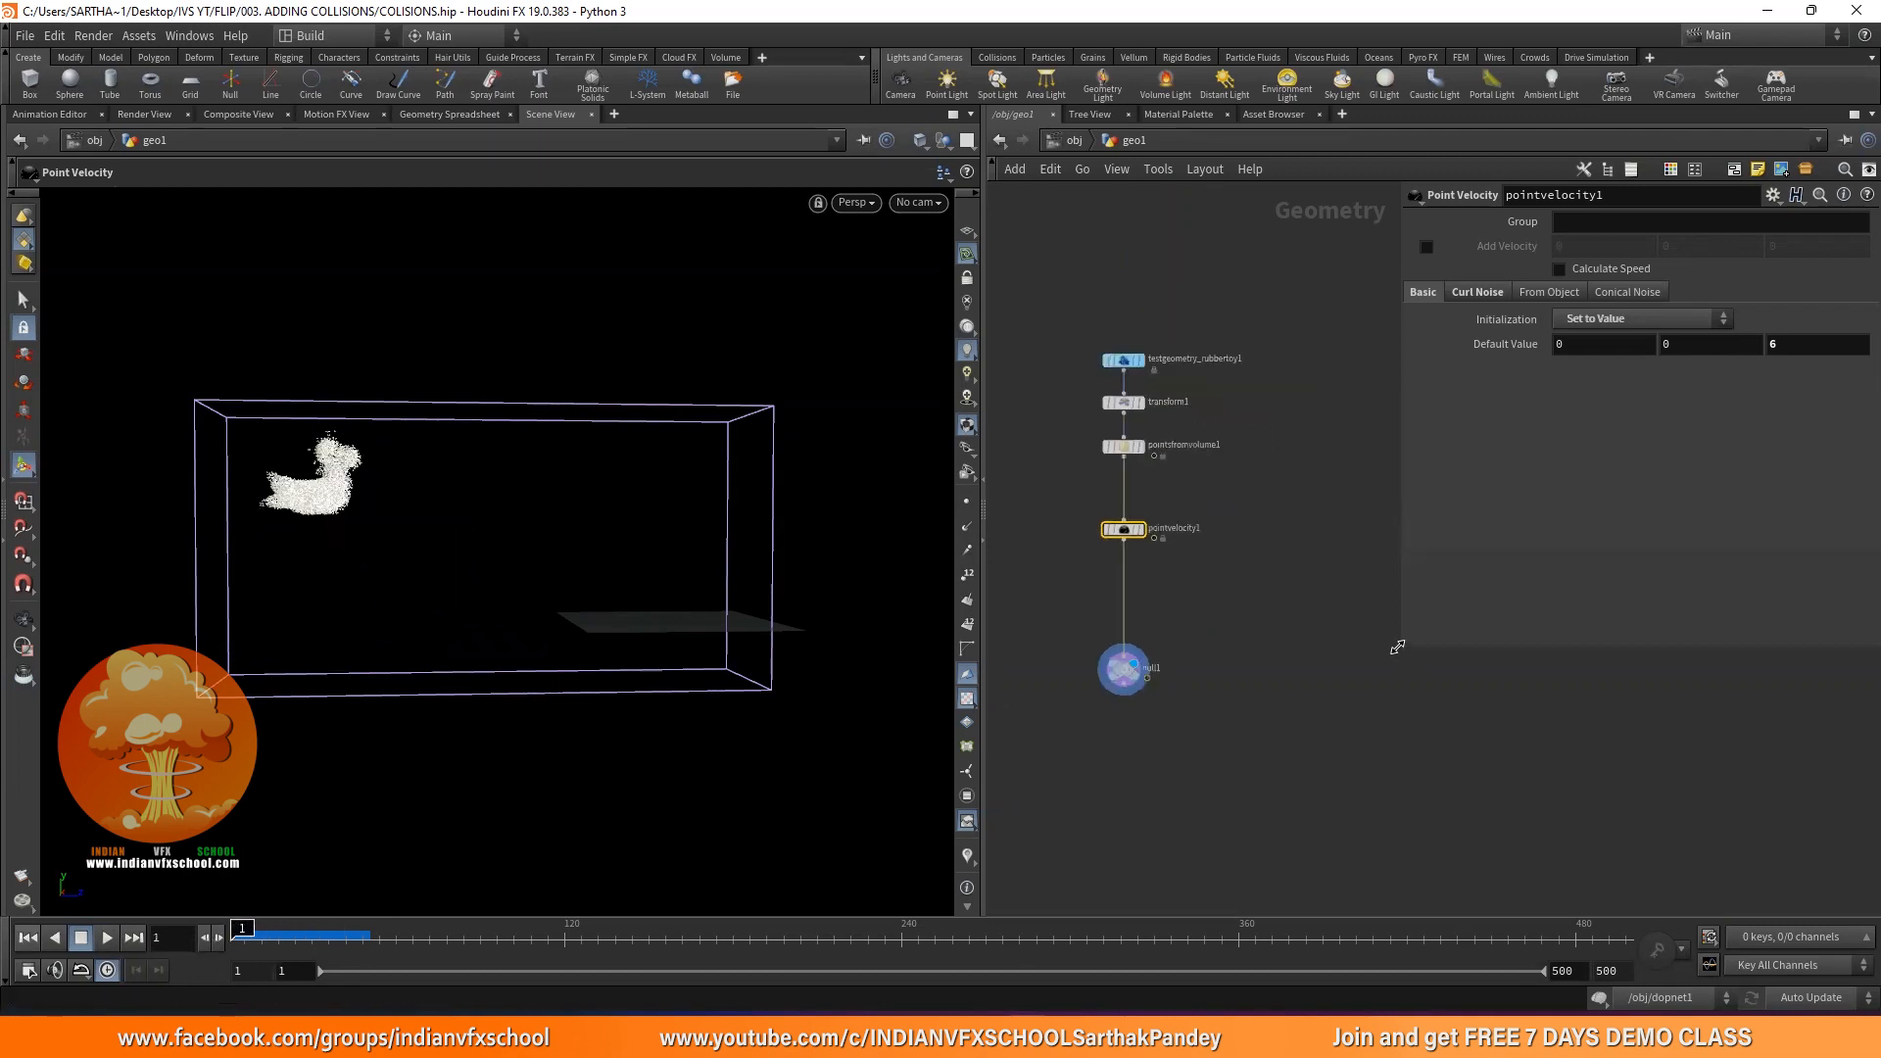
pyautogui.moveTo(1397, 646); pyautogui.dragTo(1467, 676)
pyautogui.press('h')
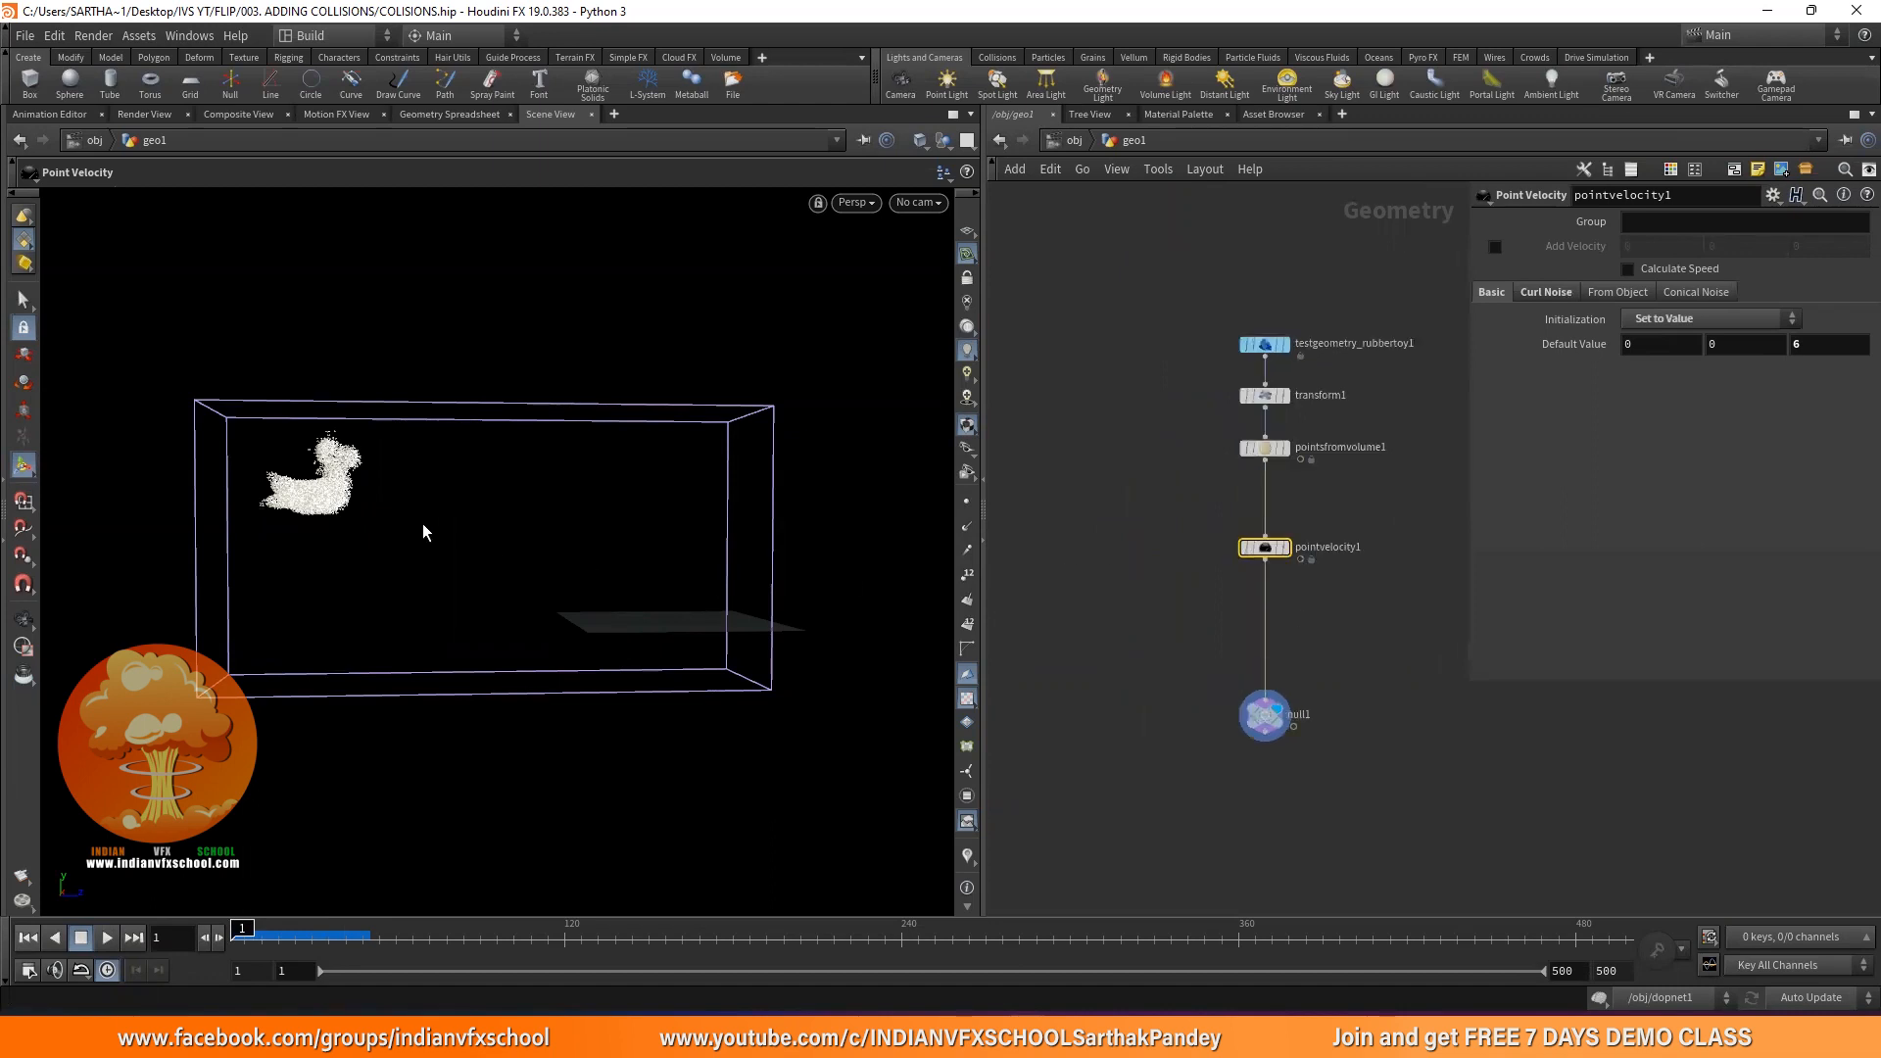
pyautogui.scroll(2, 1161, 382)
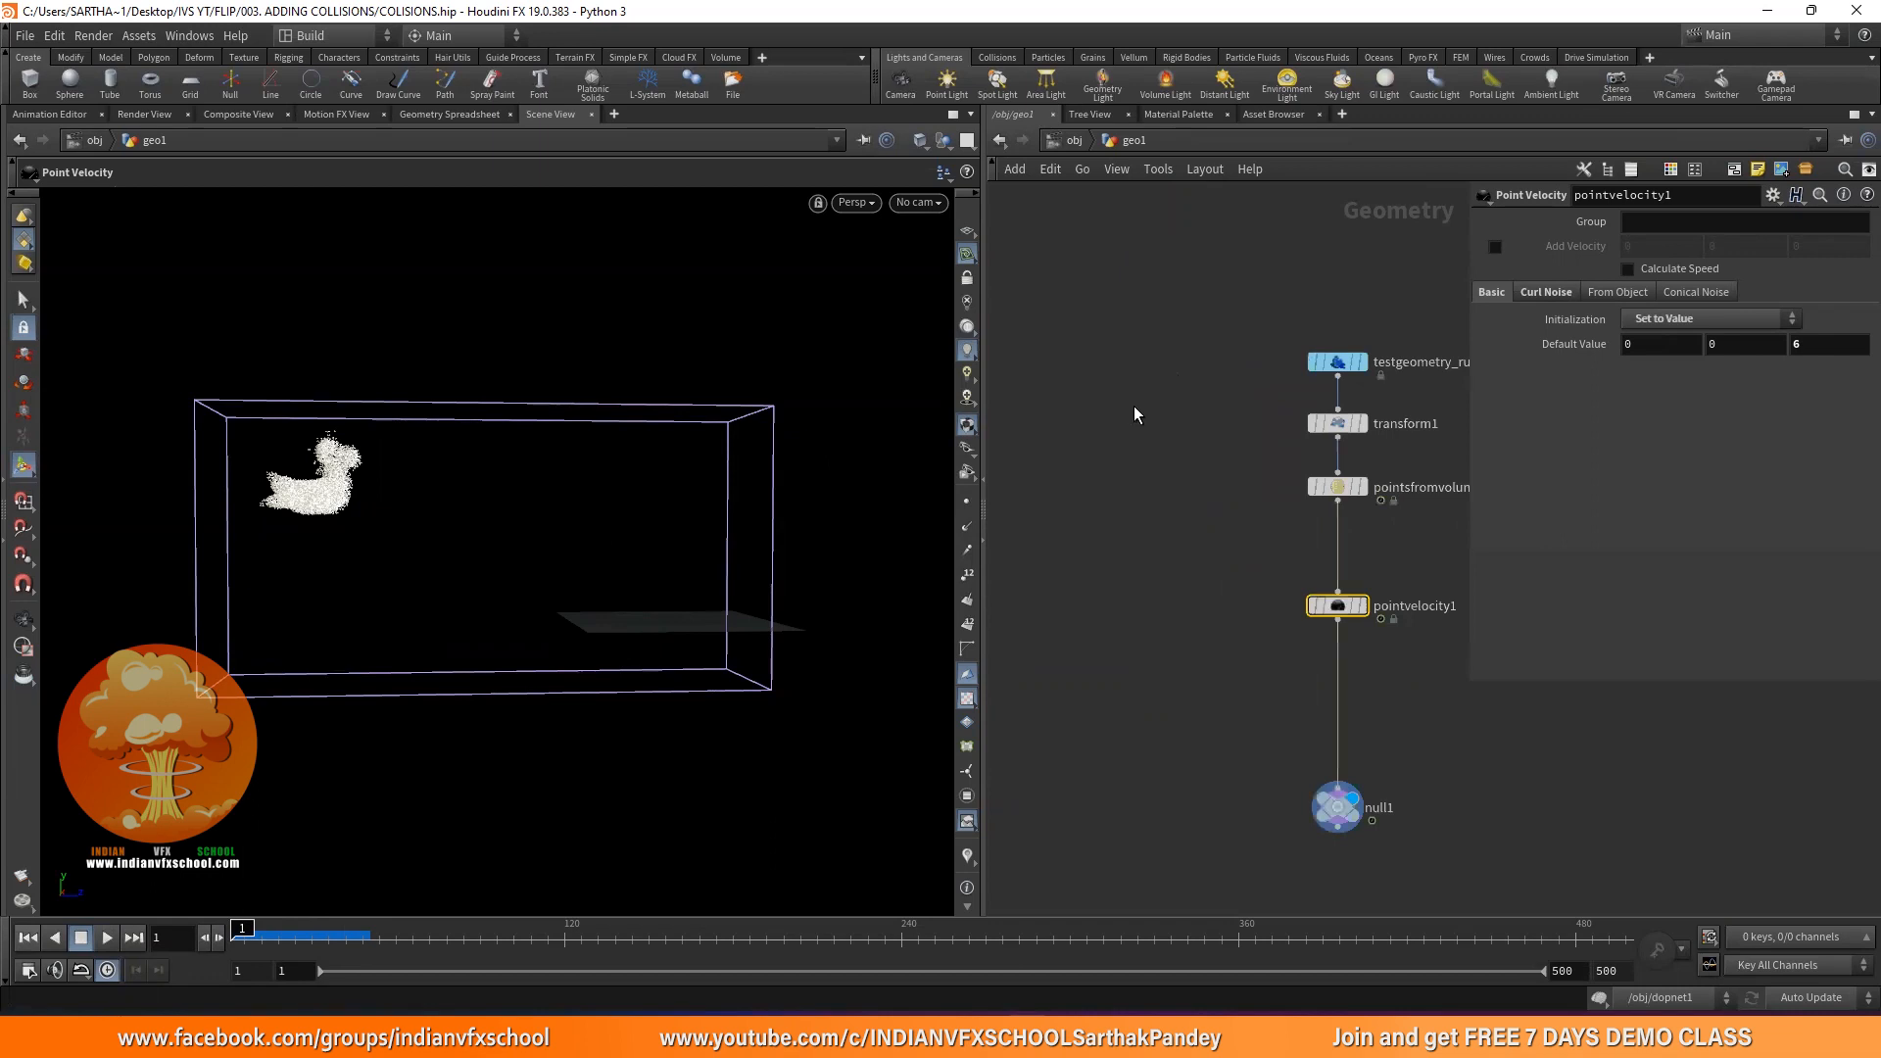
pyautogui.press('Tab')
pyautogui.write('pig')
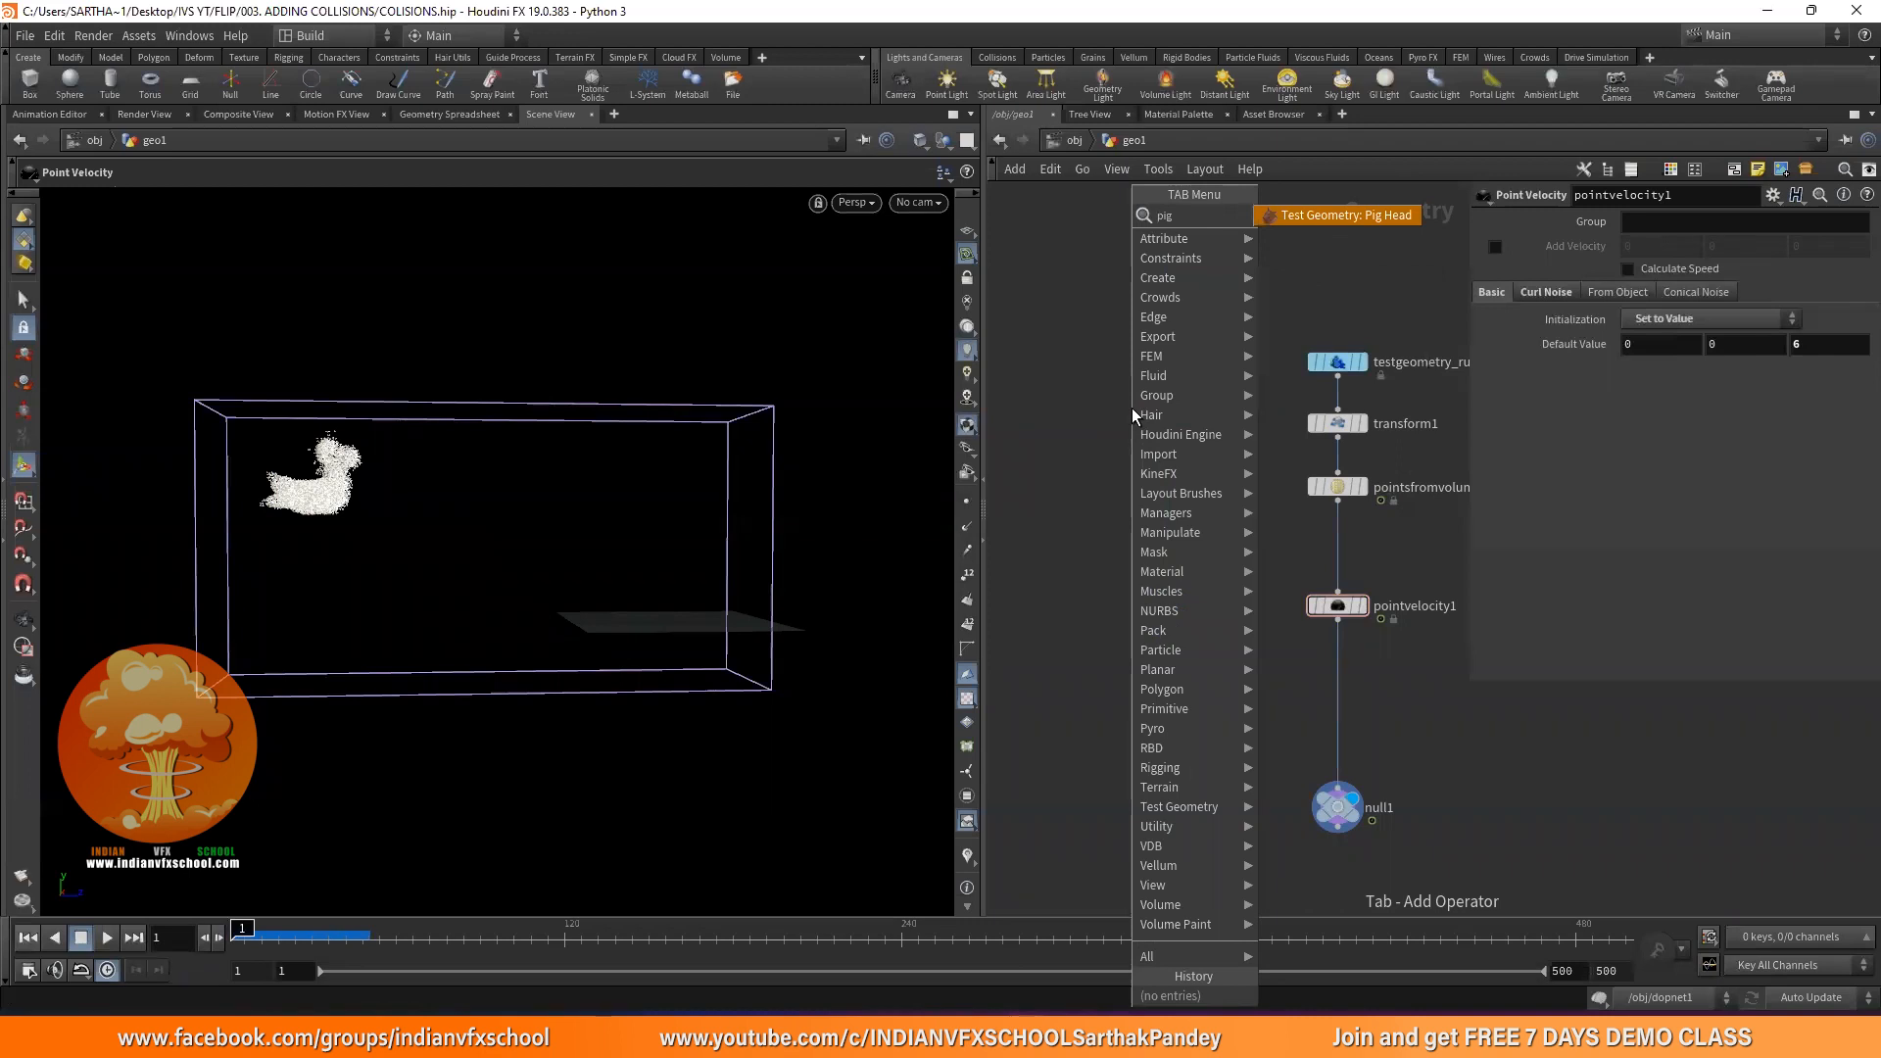
pyautogui.press('Return')
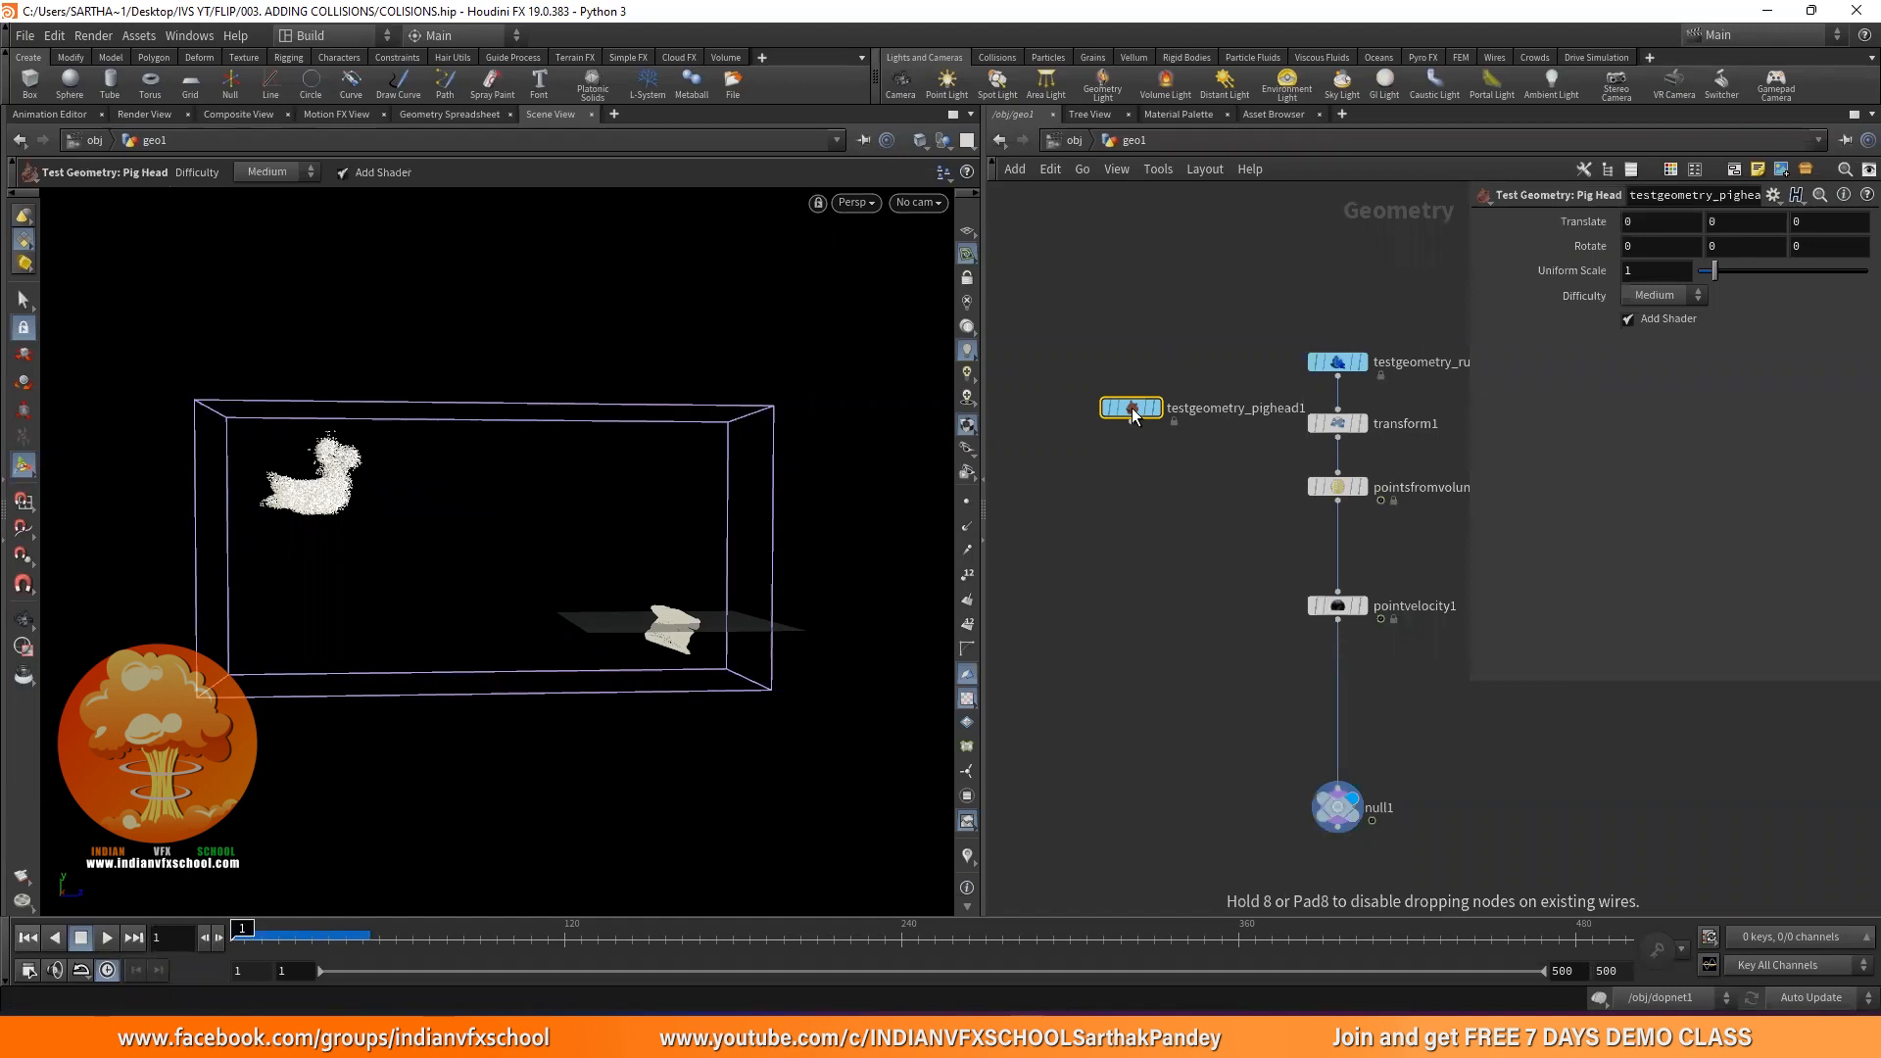
pyautogui.click(1131, 409)
pyautogui.moveTo(1142, 414); pyautogui.dragTo(1126, 366)
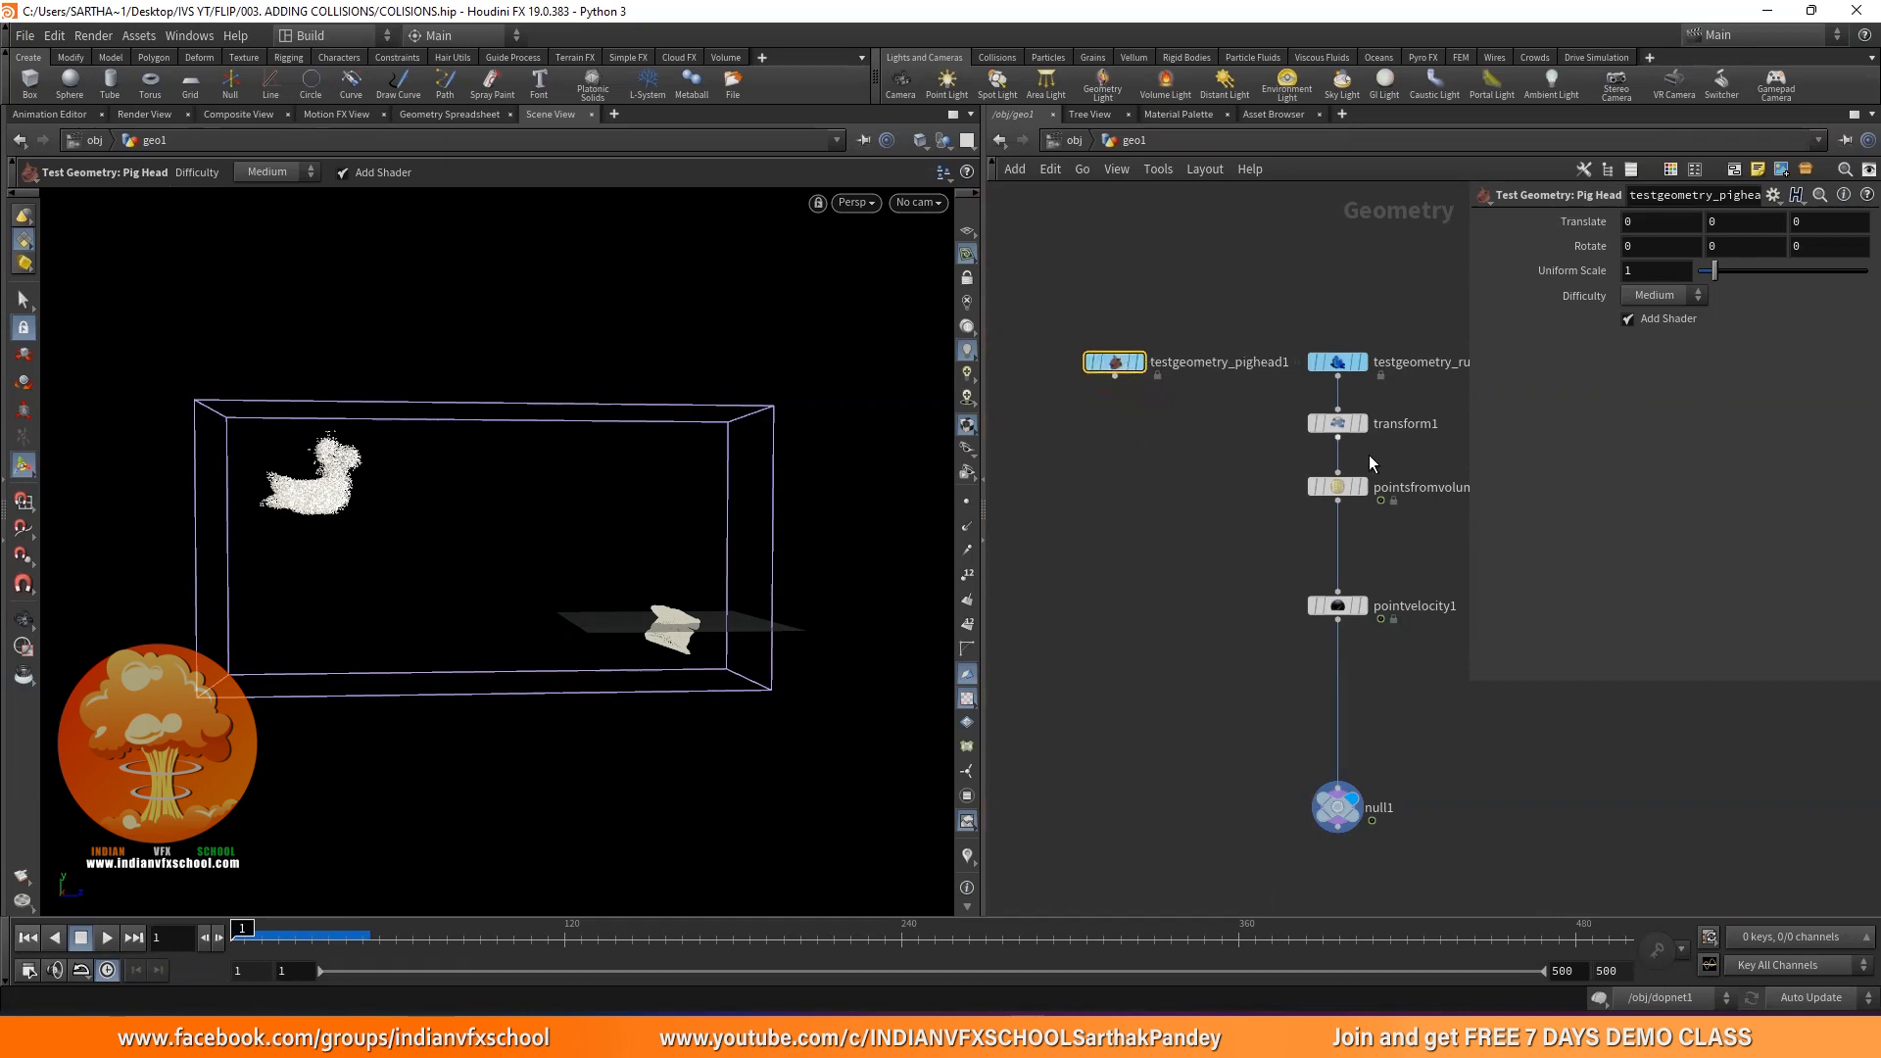
# Duplicate transform1, connect the copy below the pig head node and display its result
pyautogui.keyDown('alt'); pyautogui.moveTo(1336, 428); pyautogui.dragTo(1115, 459); pyautogui.keyUp('alt')
pyautogui.click(1115, 376)
pyautogui.click(1116, 458)
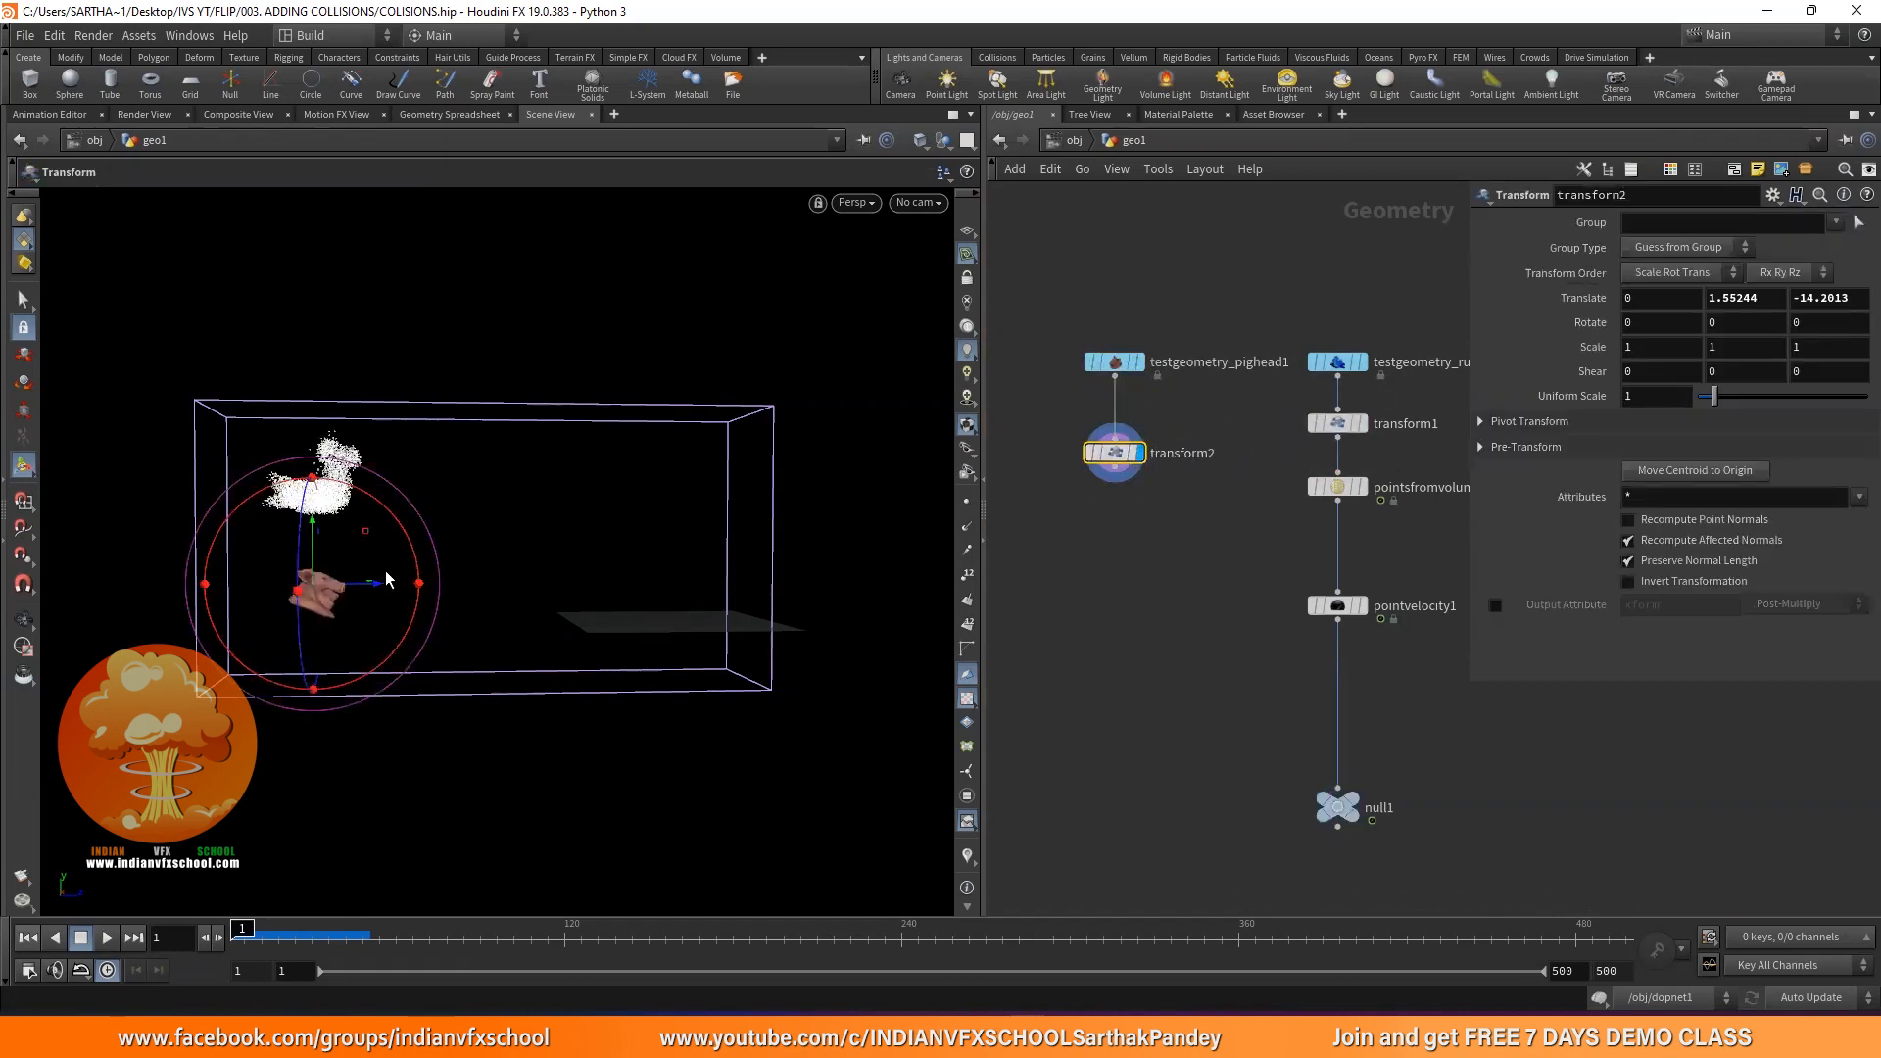
# Move the pig head along Z to about -6.41 and enlarge it to a uniform scale of 2.27
pyautogui.moveTo(348, 588); pyautogui.dragTo(545, 608)
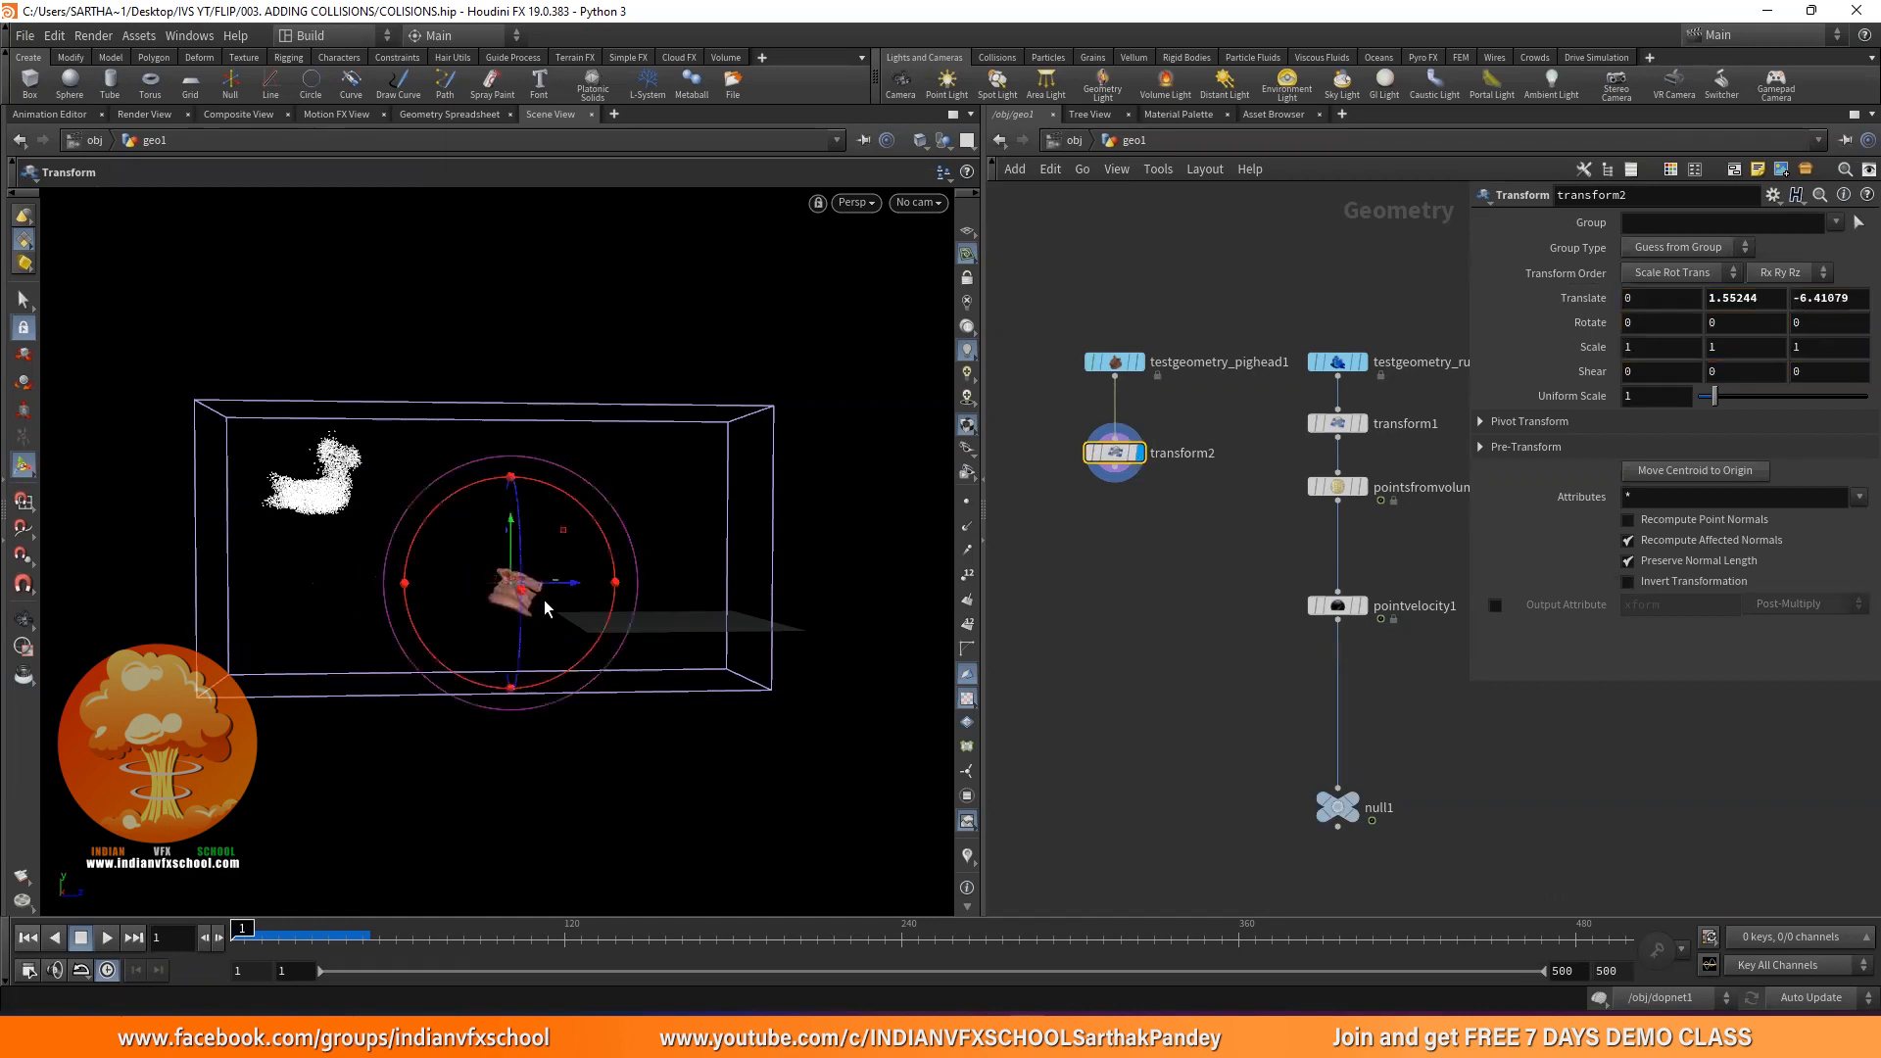
pyautogui.keyDown('alt'); pyautogui.moveTo(590, 545); pyautogui.dragTo(562, 608); pyautogui.keyUp('alt')
pyautogui.keyDown('alt'); pyautogui.moveTo(562, 608); pyautogui.dragTo(516, 411, button='right'); pyautogui.keyUp('alt')
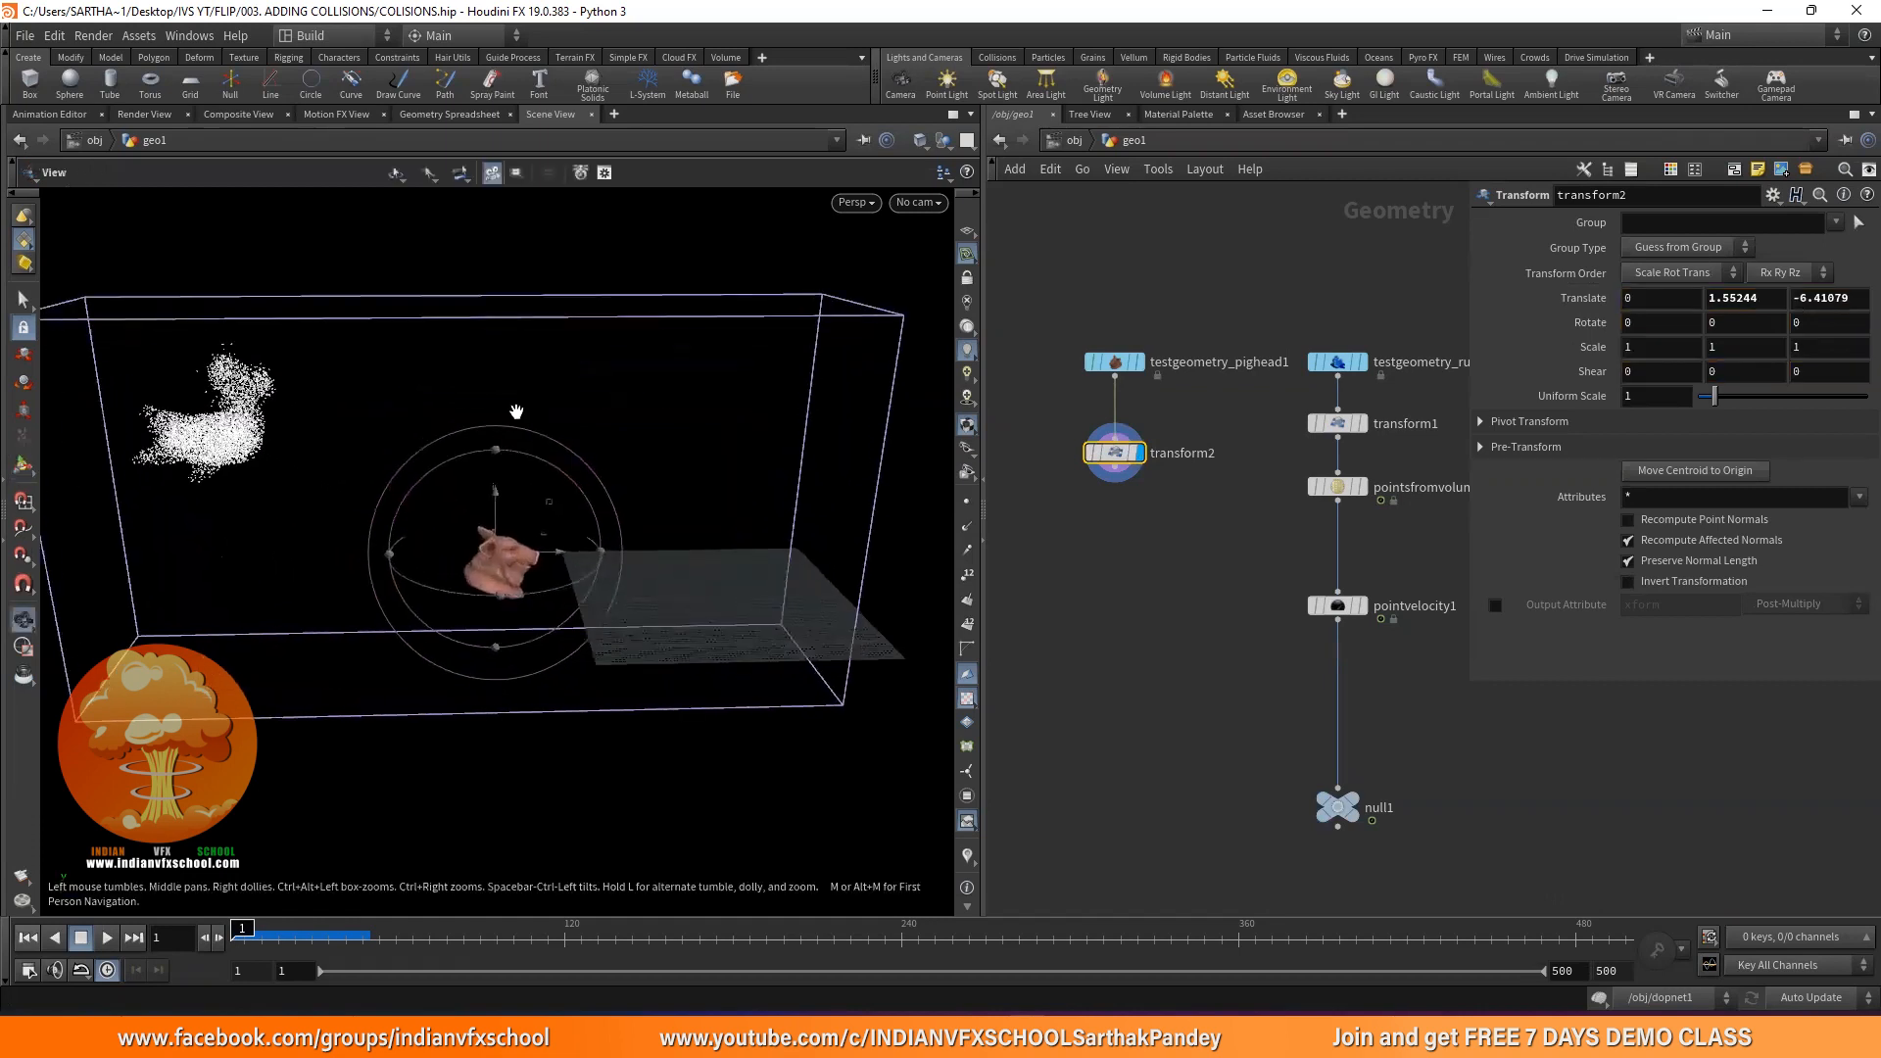
pyautogui.scroll(2, 1126, 449)
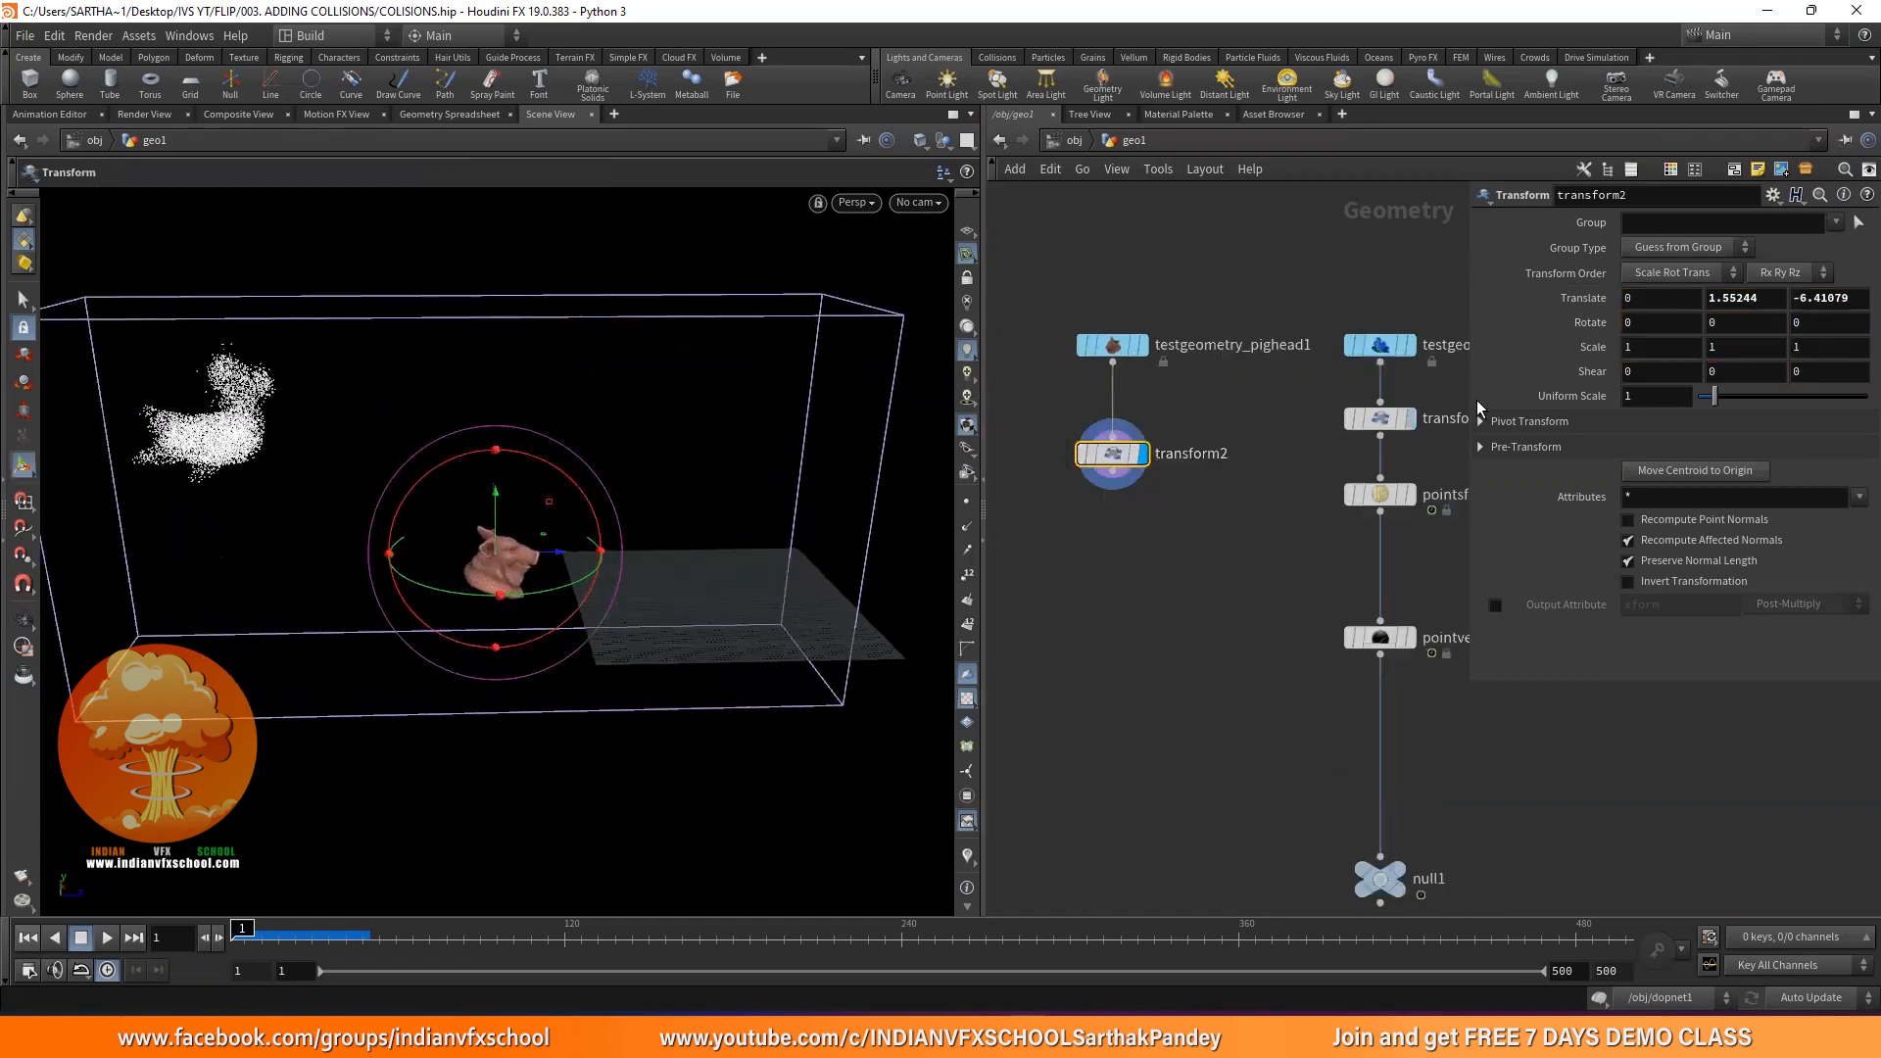
pyautogui.moveTo(1719, 401); pyautogui.dragTo(1736, 397)
pyautogui.keyDown('alt'); pyautogui.moveTo(655, 626); pyautogui.dragTo(655, 562); pyautogui.keyUp('alt')
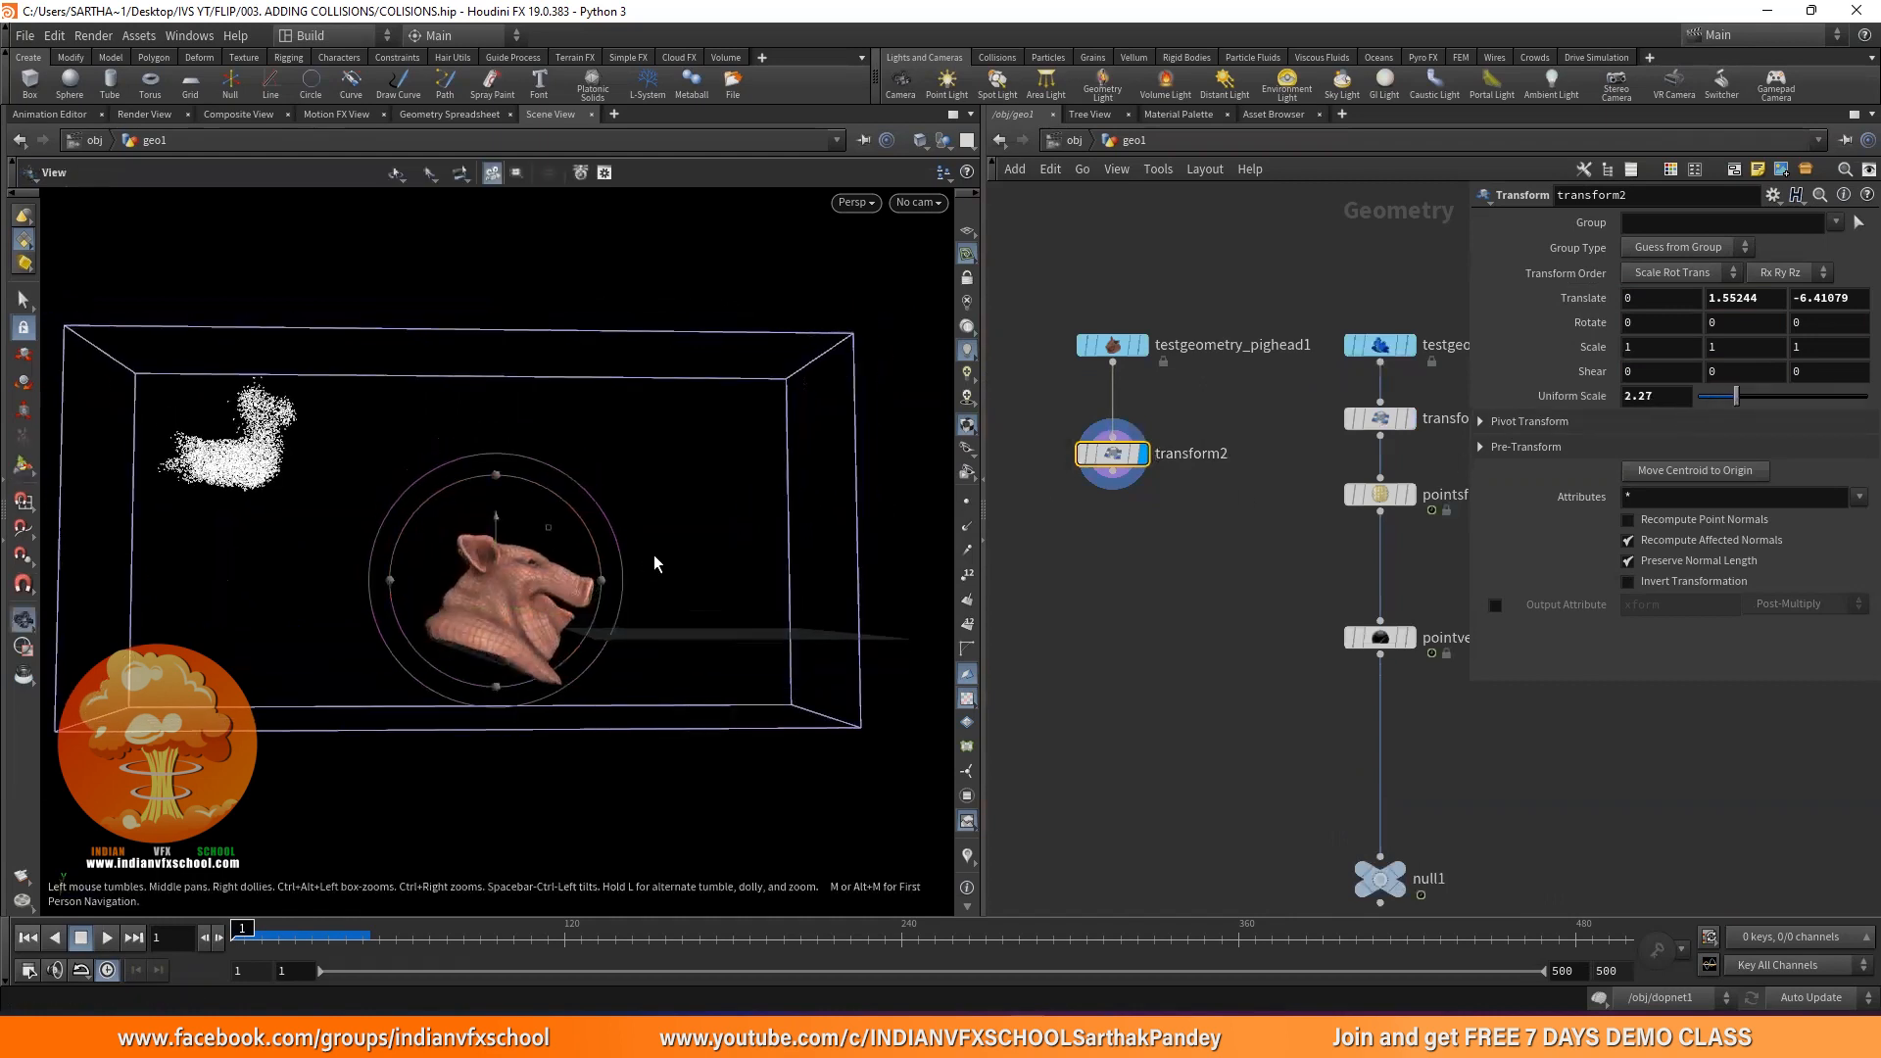
# Go to frame 28 and shift the pig head back into the fluid stream, to about -8.08 in Z
pyautogui.moveTo(237, 933); pyautogui.dragTo(307, 933)
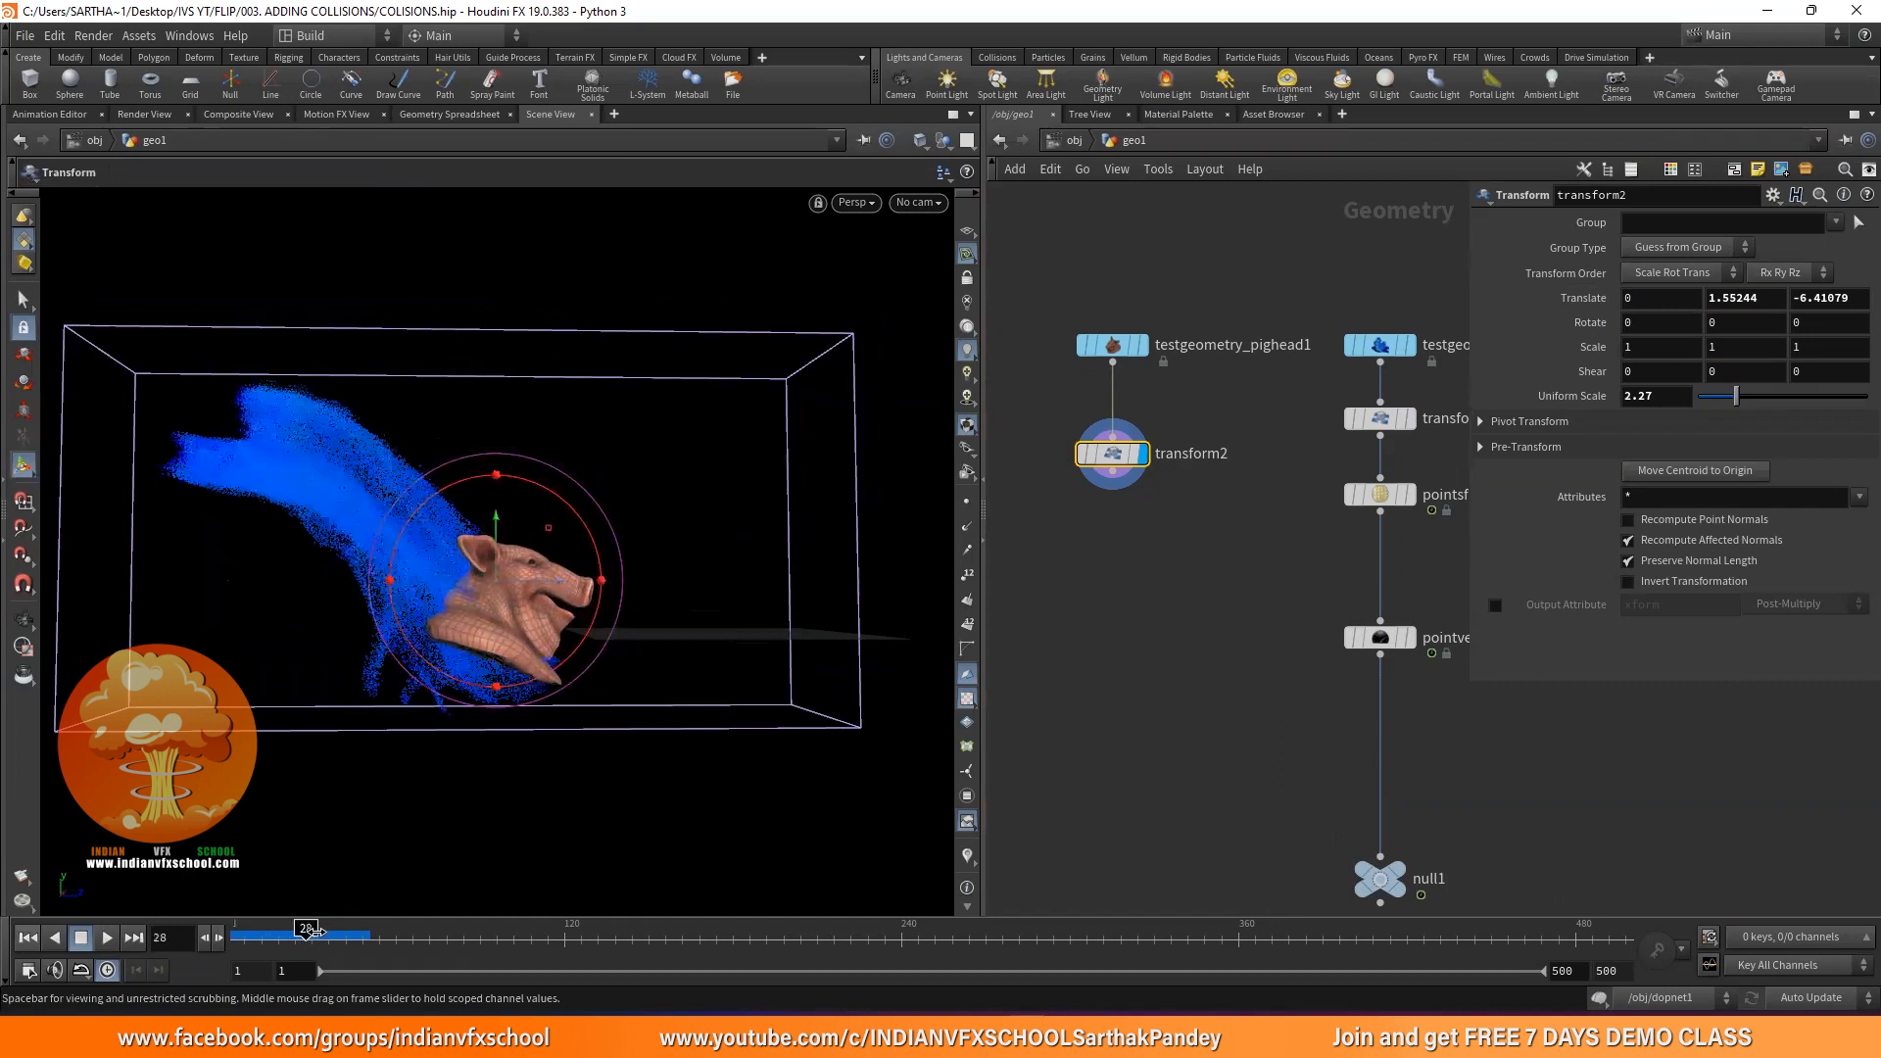
pyautogui.moveTo(532, 586); pyautogui.dragTo(475, 581)
pyautogui.keyDown('alt'); pyautogui.moveTo(499, 489); pyautogui.dragTo(725, 504); pyautogui.keyUp('alt')
pyautogui.moveTo(315, 586); pyautogui.dragTo(316, 587)
pyautogui.keyDown('alt'); pyautogui.moveTo(651, 538); pyautogui.dragTo(445, 529); pyautogui.keyUp('alt')
pyautogui.press('Return')
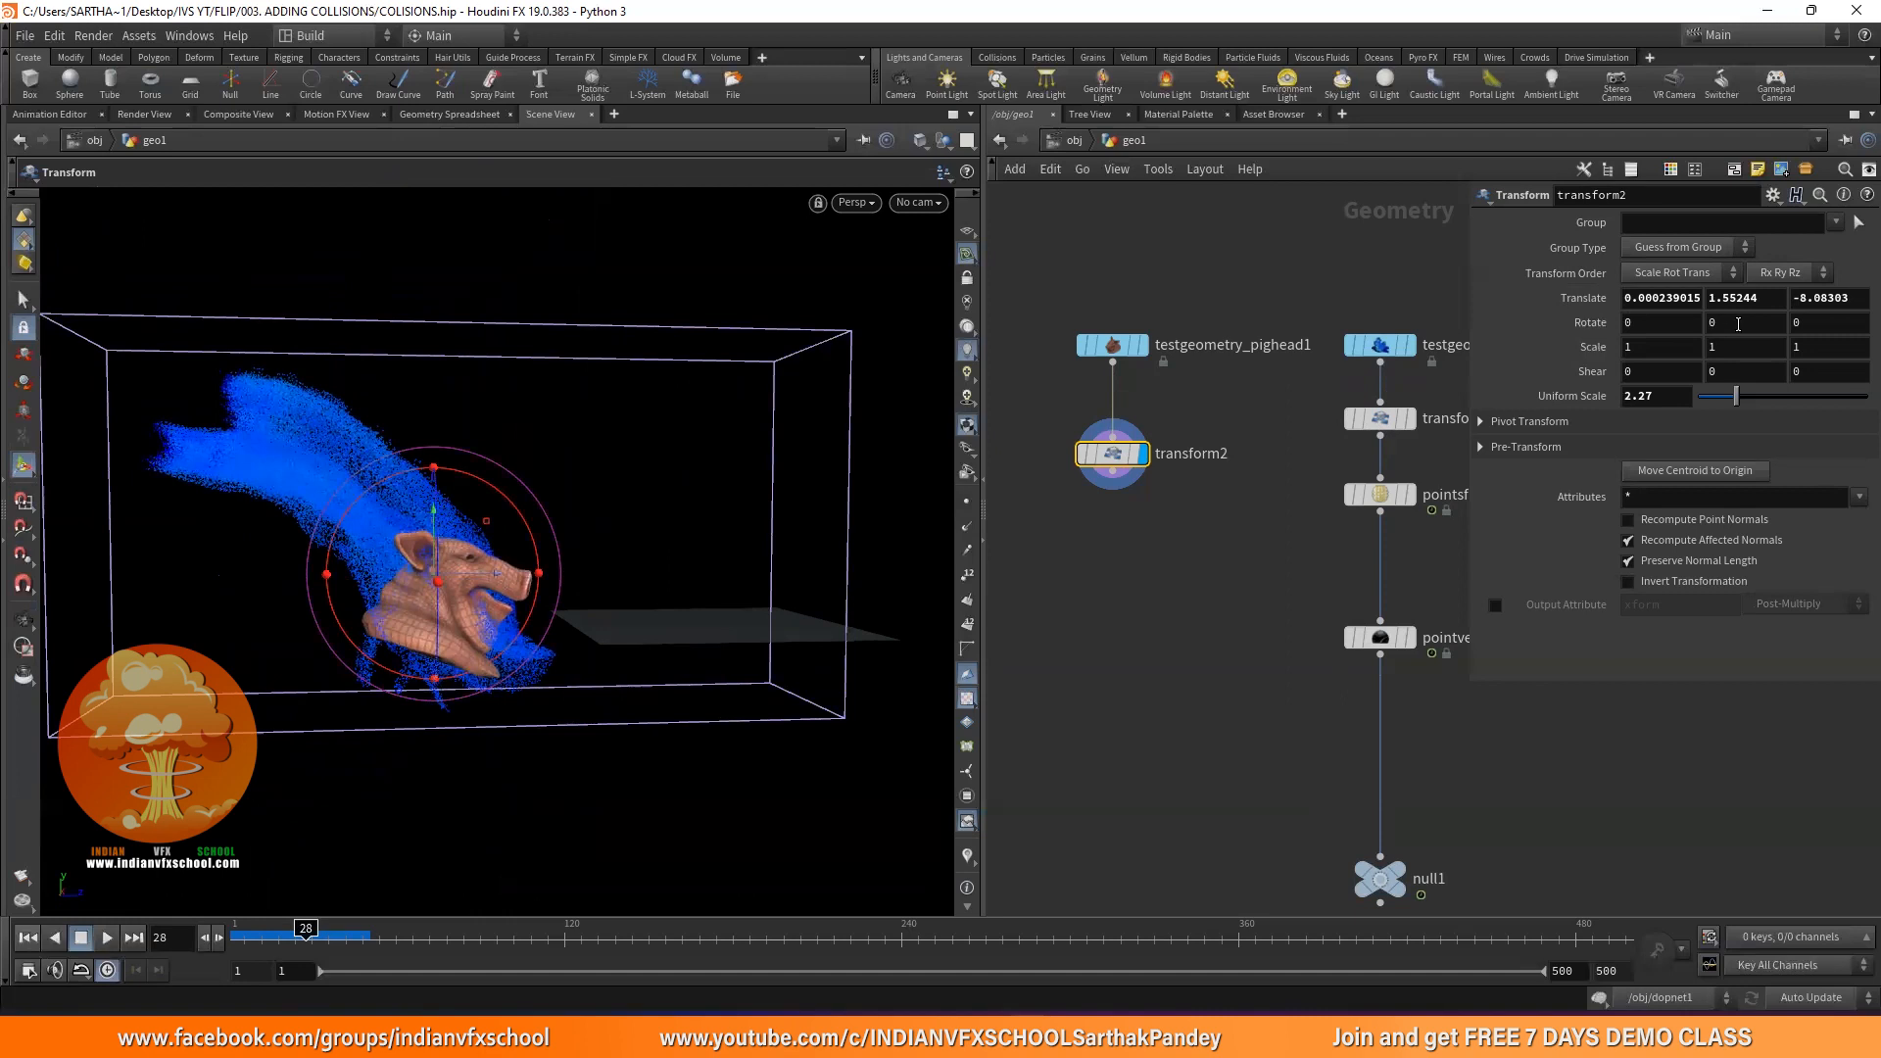
# Set transform2's Y rotation to $F and scrub the timeline to frame 132 to check the spin
pyautogui.click(1738, 325)
pyautogui.write('$')
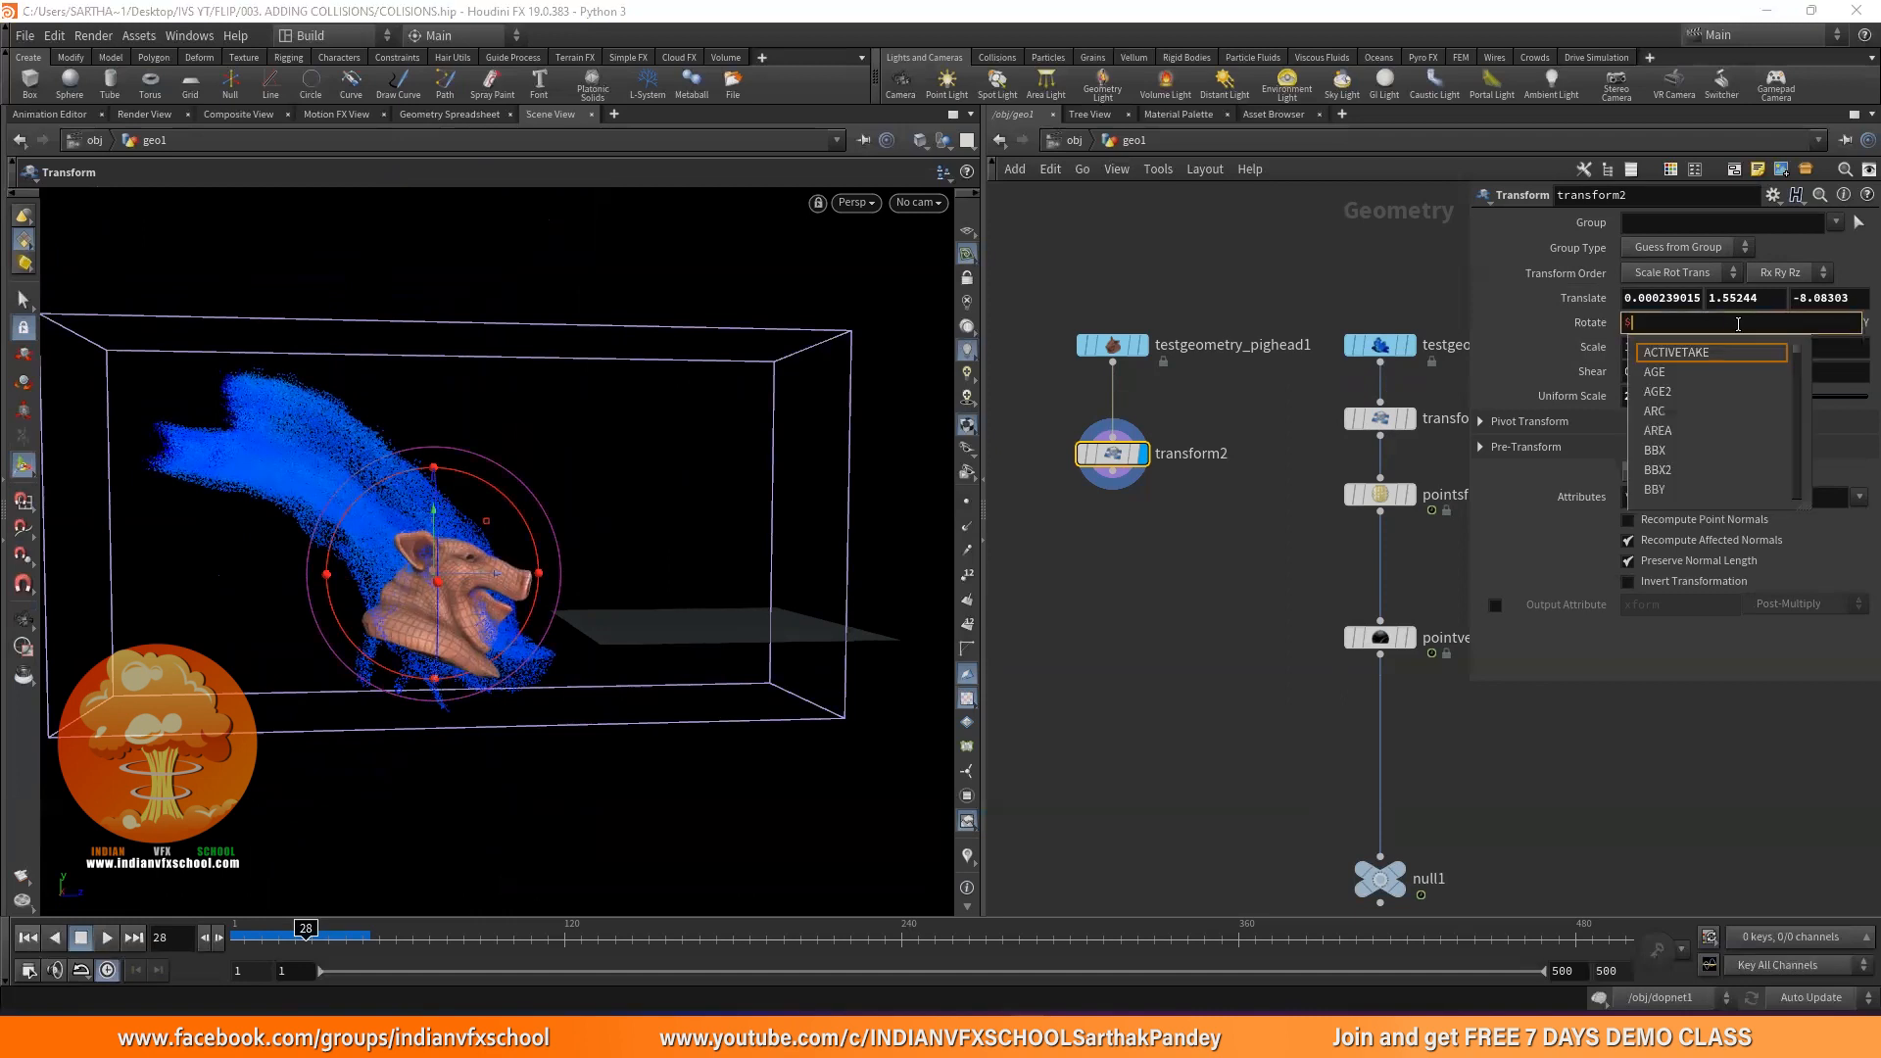
pyautogui.write('F')
pyautogui.press('Return')
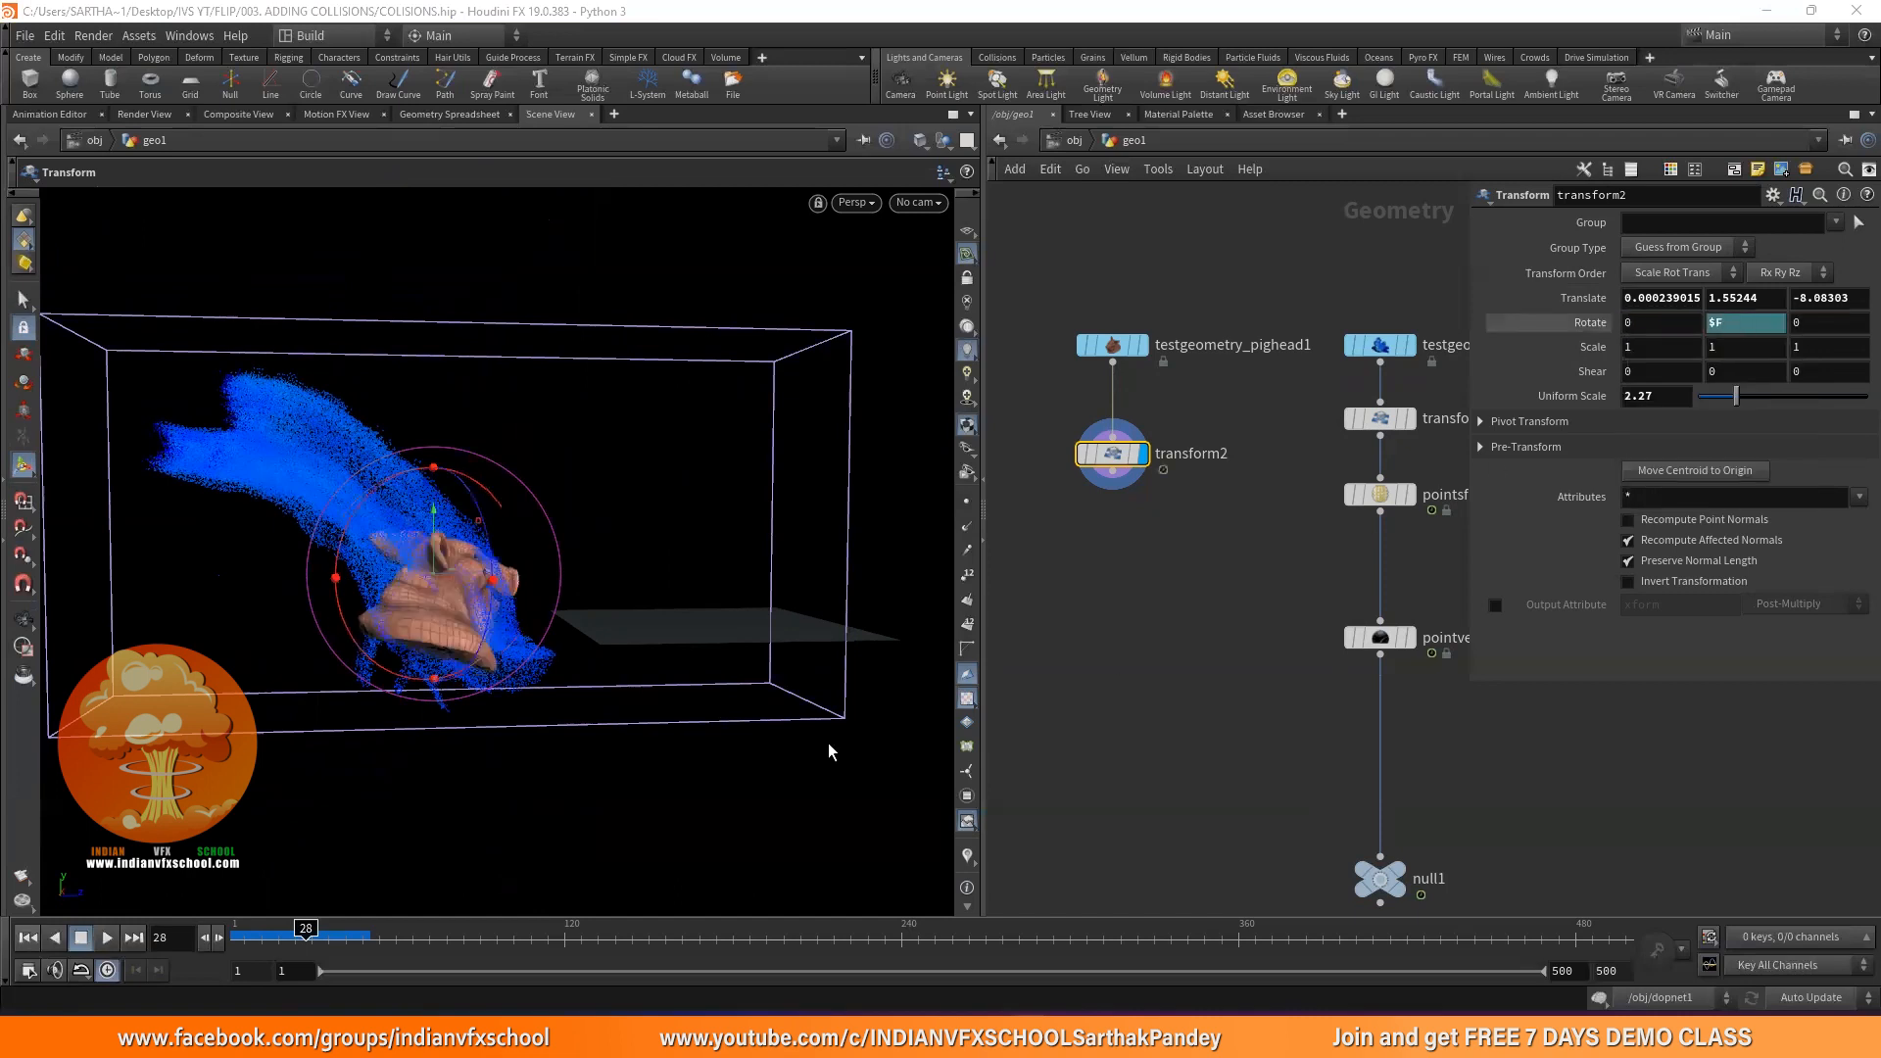
pyautogui.moveTo(304, 928)
pyautogui.mouseDown()
pyautogui.moveTo(265, 928)
pyautogui.moveTo(597, 928)
pyautogui.mouseUp()
# Change transform2's Y rotation expression to $F*3 and return the timeline to frame 1
pyautogui.click(1757, 320)
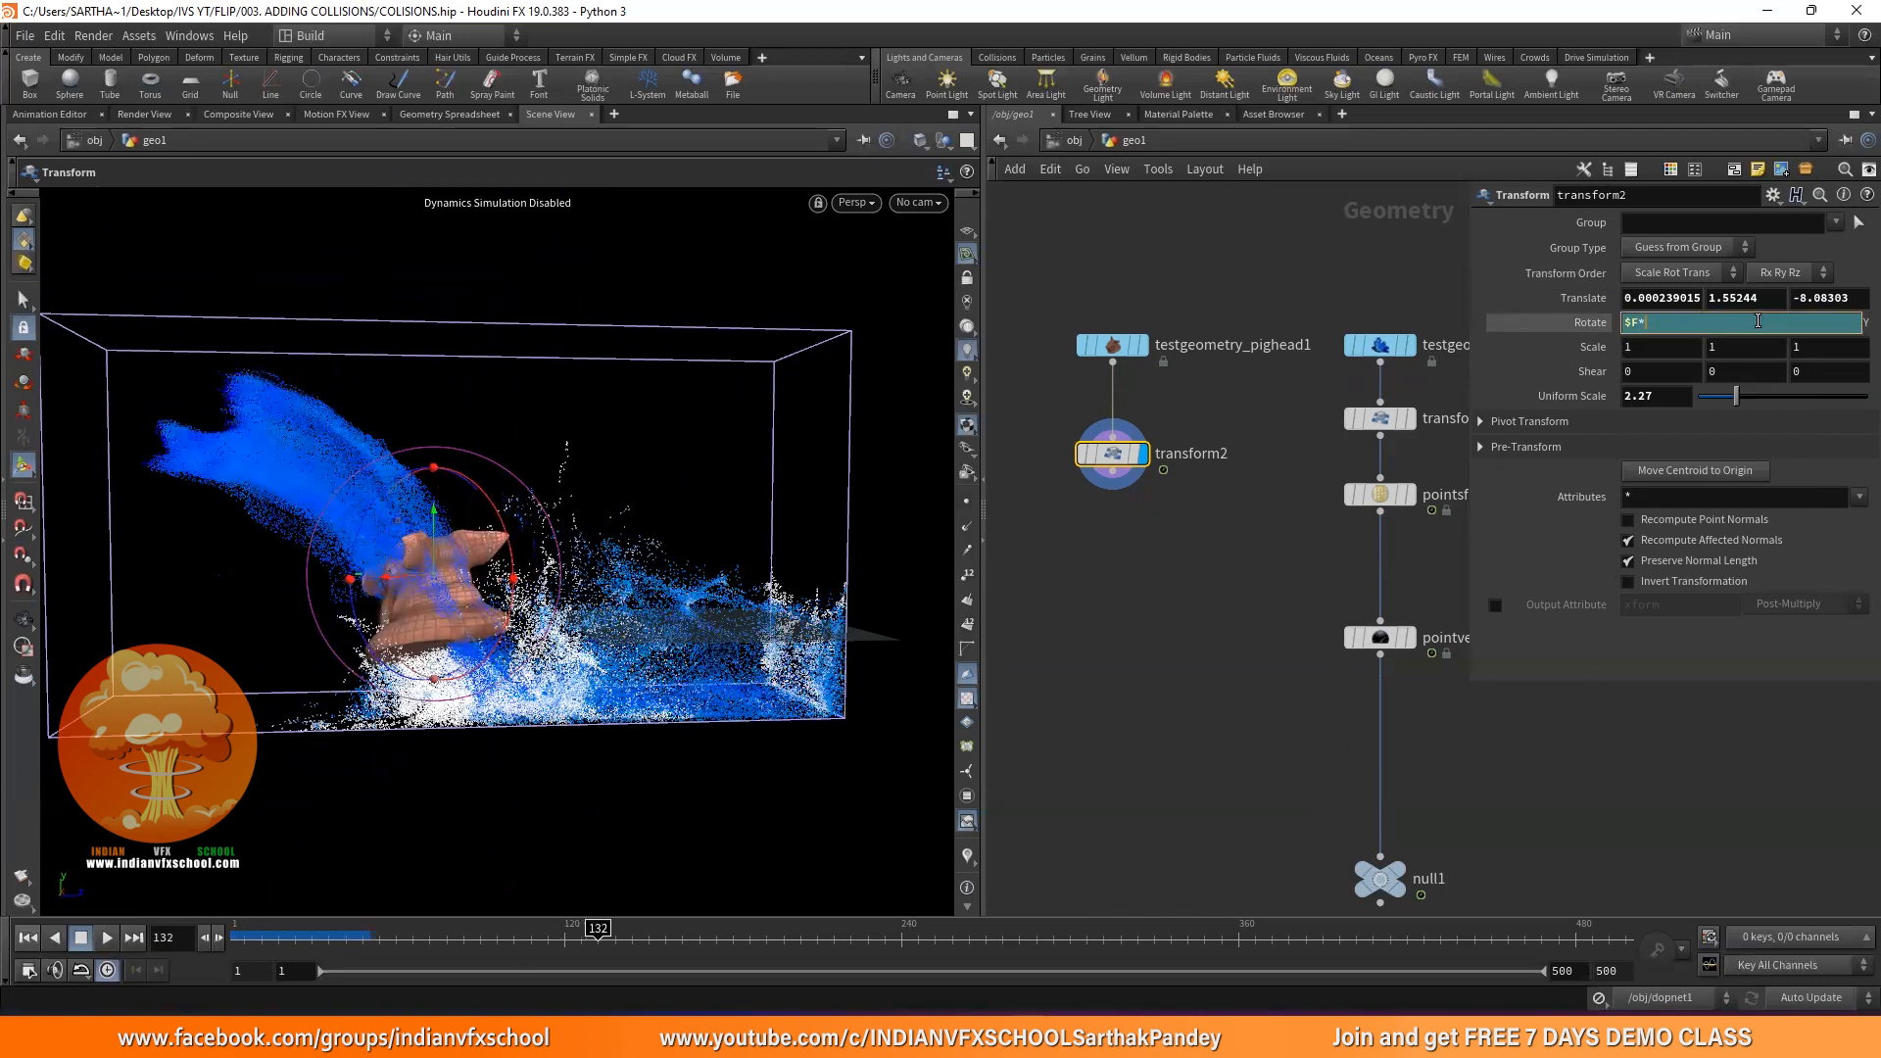
pyautogui.press('Return')
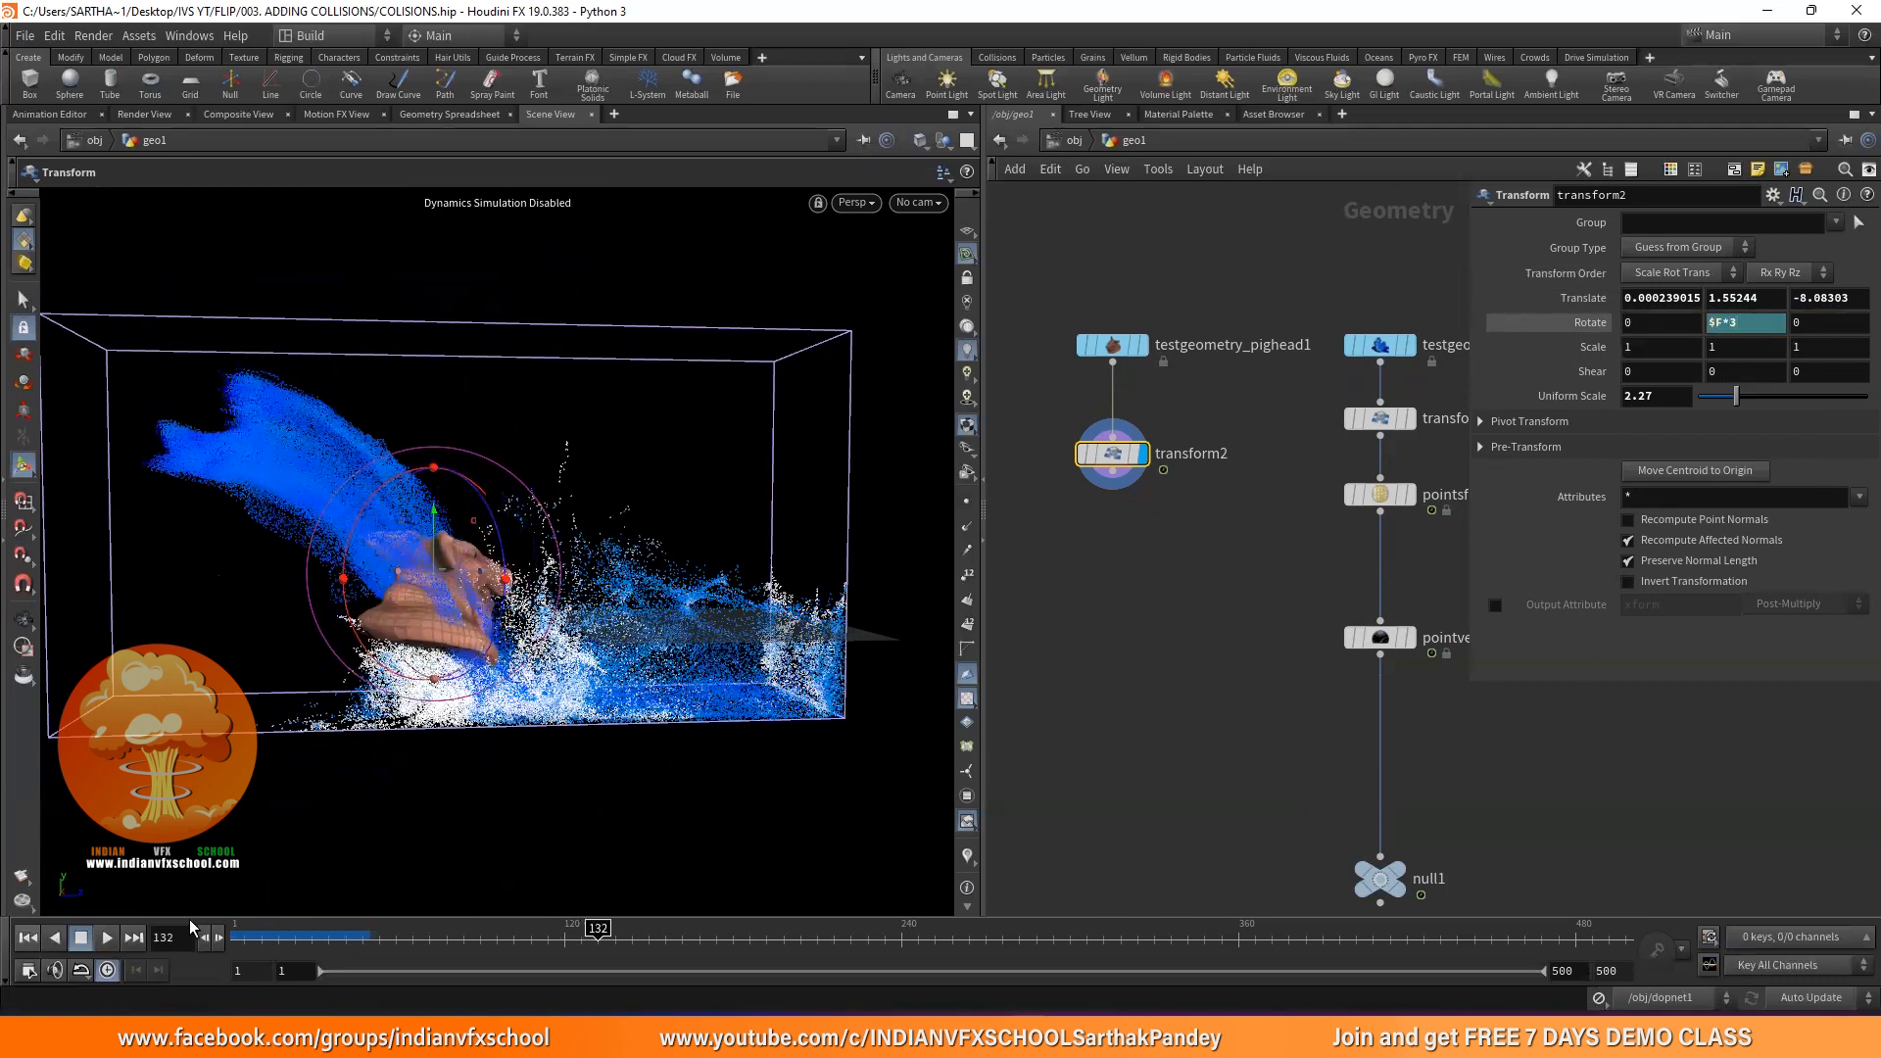
pyautogui.moveTo(228, 924); pyautogui.dragTo(157, 958)
pyautogui.keyDown('alt'); pyautogui.moveTo(602, 830); pyautogui.dragTo(537, 734); pyautogui.keyUp('alt')
# Open dopnet1 and select flipsolver1 to examine its volume limits box around the rubber toy and pig head
pyautogui.click(1074, 142)
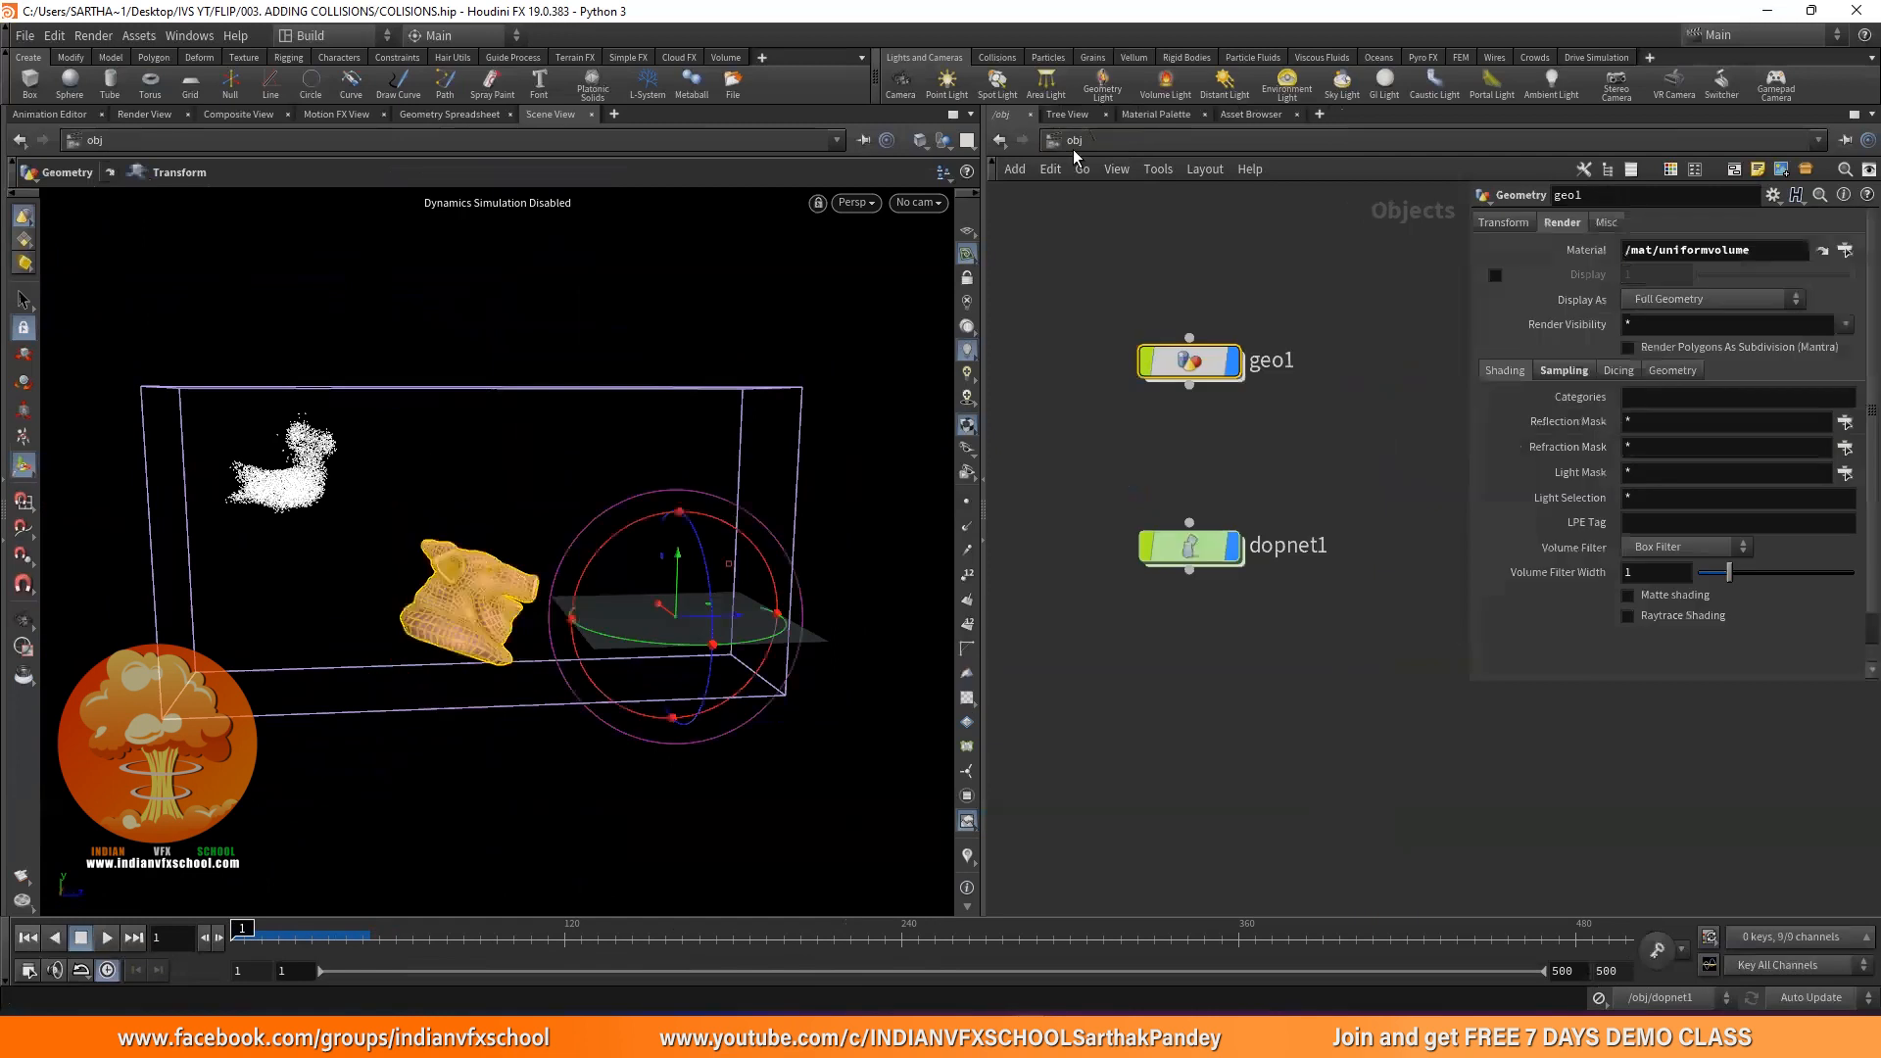
pyautogui.doubleClick(1201, 542)
pyautogui.keyDown('alt'); pyautogui.moveTo(738, 546); pyautogui.dragTo(609, 529); pyautogui.keyUp('alt')
pyautogui.keyDown('alt'); pyautogui.moveTo(609, 529); pyautogui.dragTo(580, 620, button='right'); pyautogui.keyUp('alt')
pyautogui.keyDown('alt'); pyautogui.moveTo(580, 620); pyautogui.dragTo(652, 592, button='middle'); pyautogui.keyUp('alt')
pyautogui.click(1298, 511)
pyautogui.moveTo(596, 529); pyautogui.dragTo(704, 521)
pyautogui.moveTo(499, 539); pyautogui.dragTo(522, 465)
pyautogui.press('Escape')
pyautogui.moveTo(522, 466); pyautogui.dragTo(534, 500, button='middle')
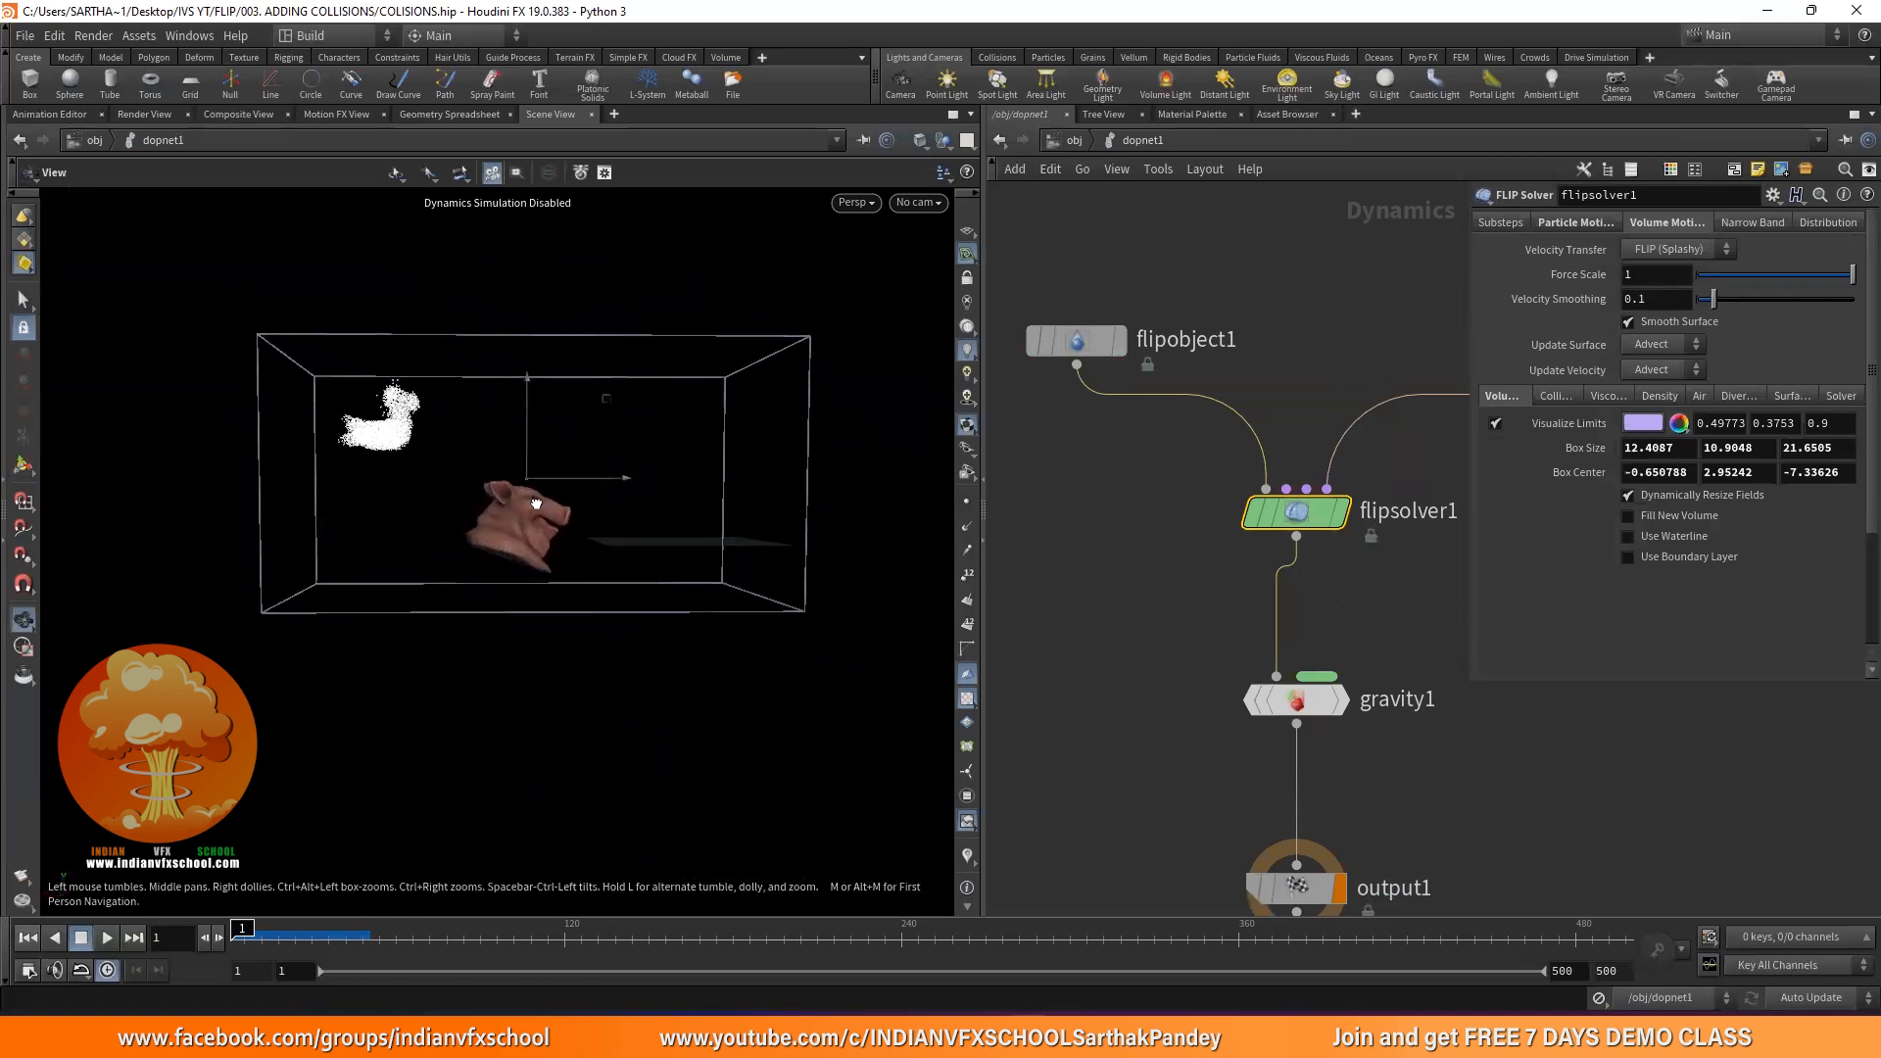
# In geo1, add a Null node connected below transform2 and rename it COLL
pyautogui.click(1077, 147)
pyautogui.doubleClick(1184, 364)
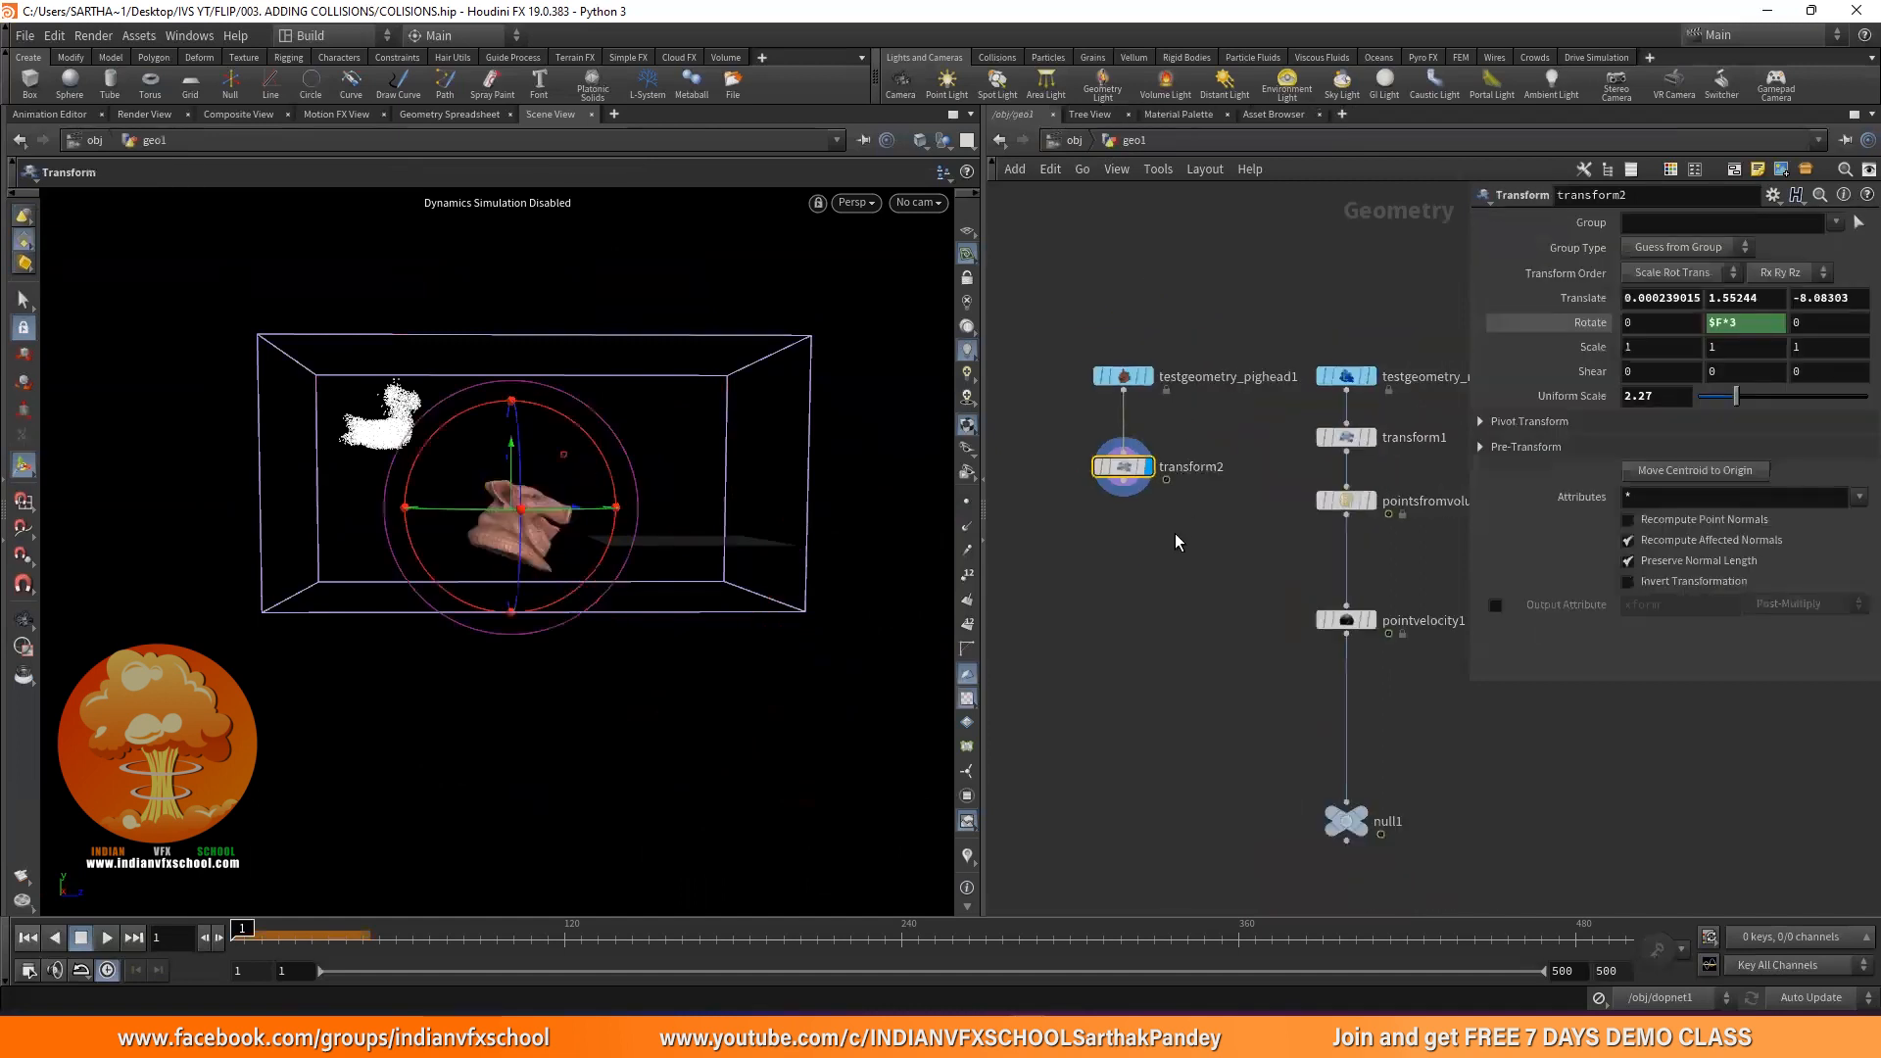
pyautogui.press('Tab')
pyautogui.write('Nul')
pyautogui.press('Return')
pyautogui.click(1131, 591)
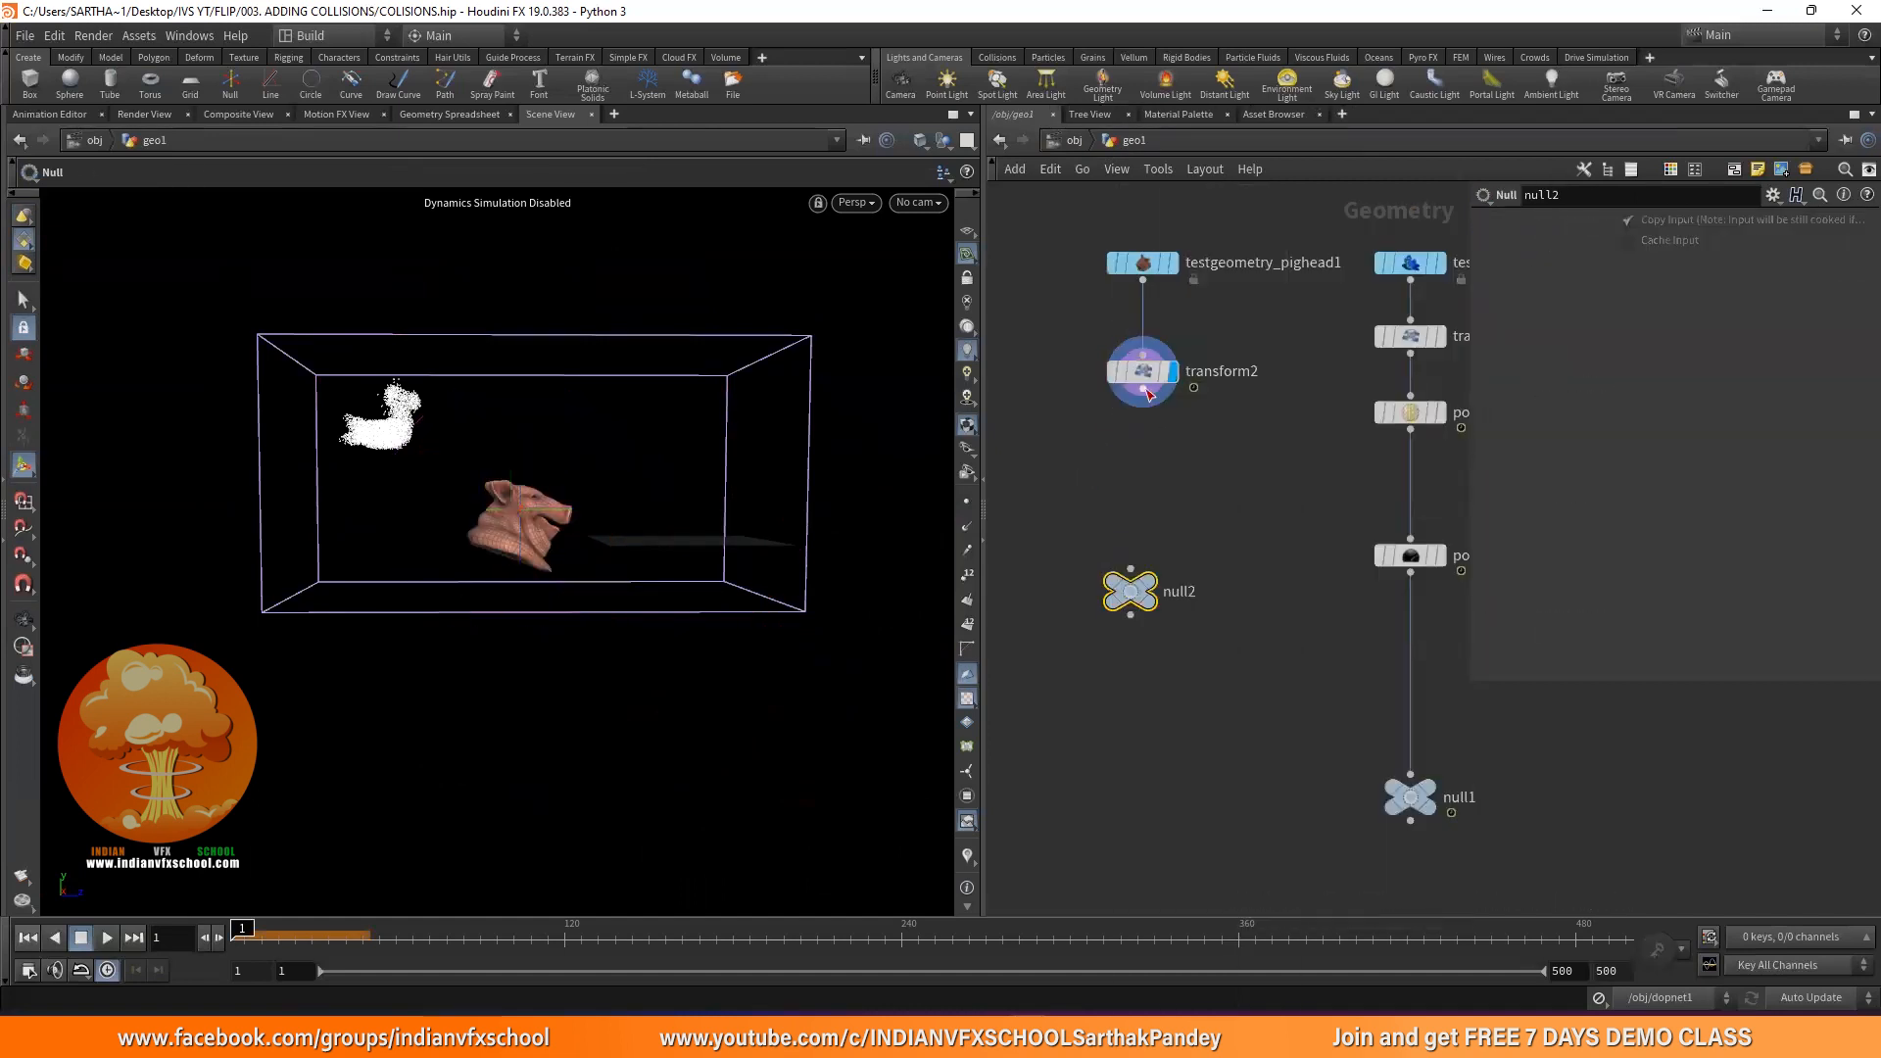
pyautogui.moveTo(1144, 391); pyautogui.dragTo(1131, 569)
pyautogui.doubleClick(1180, 592)
pyautogui.write('COLL')
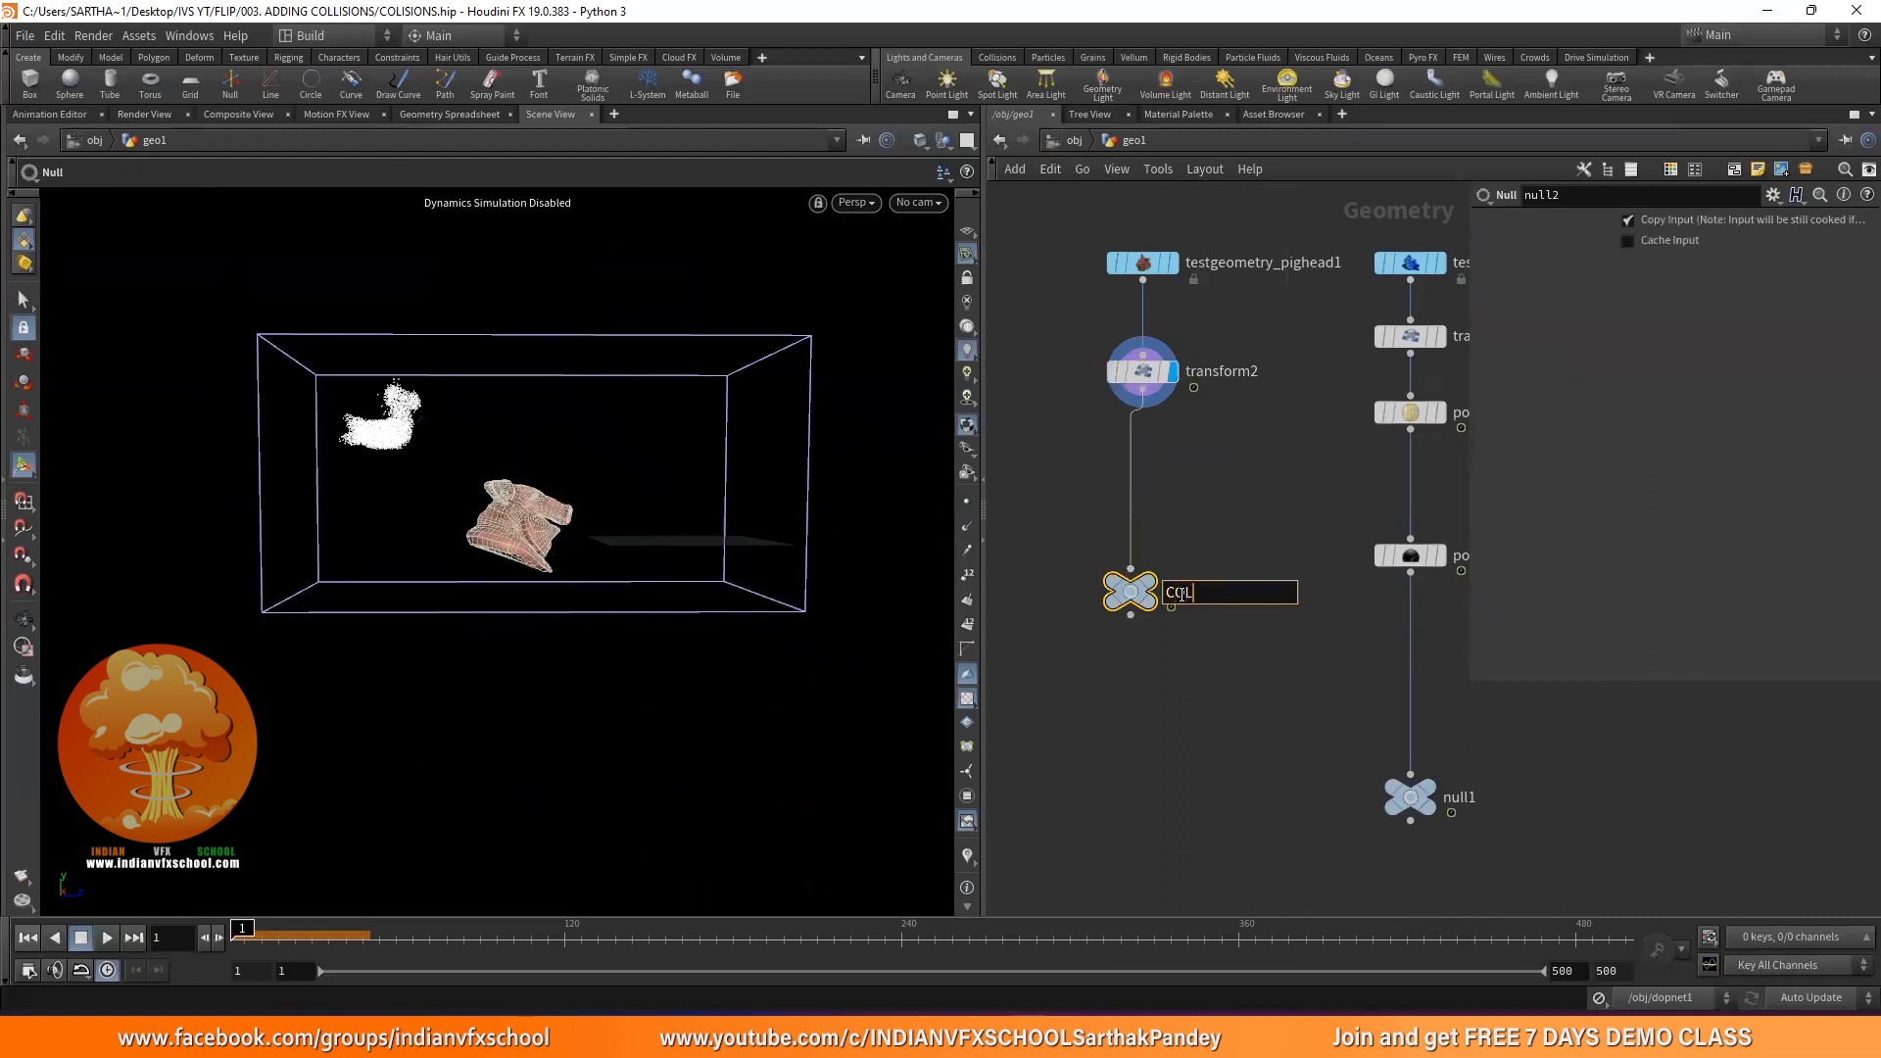
pyautogui.press('Return')
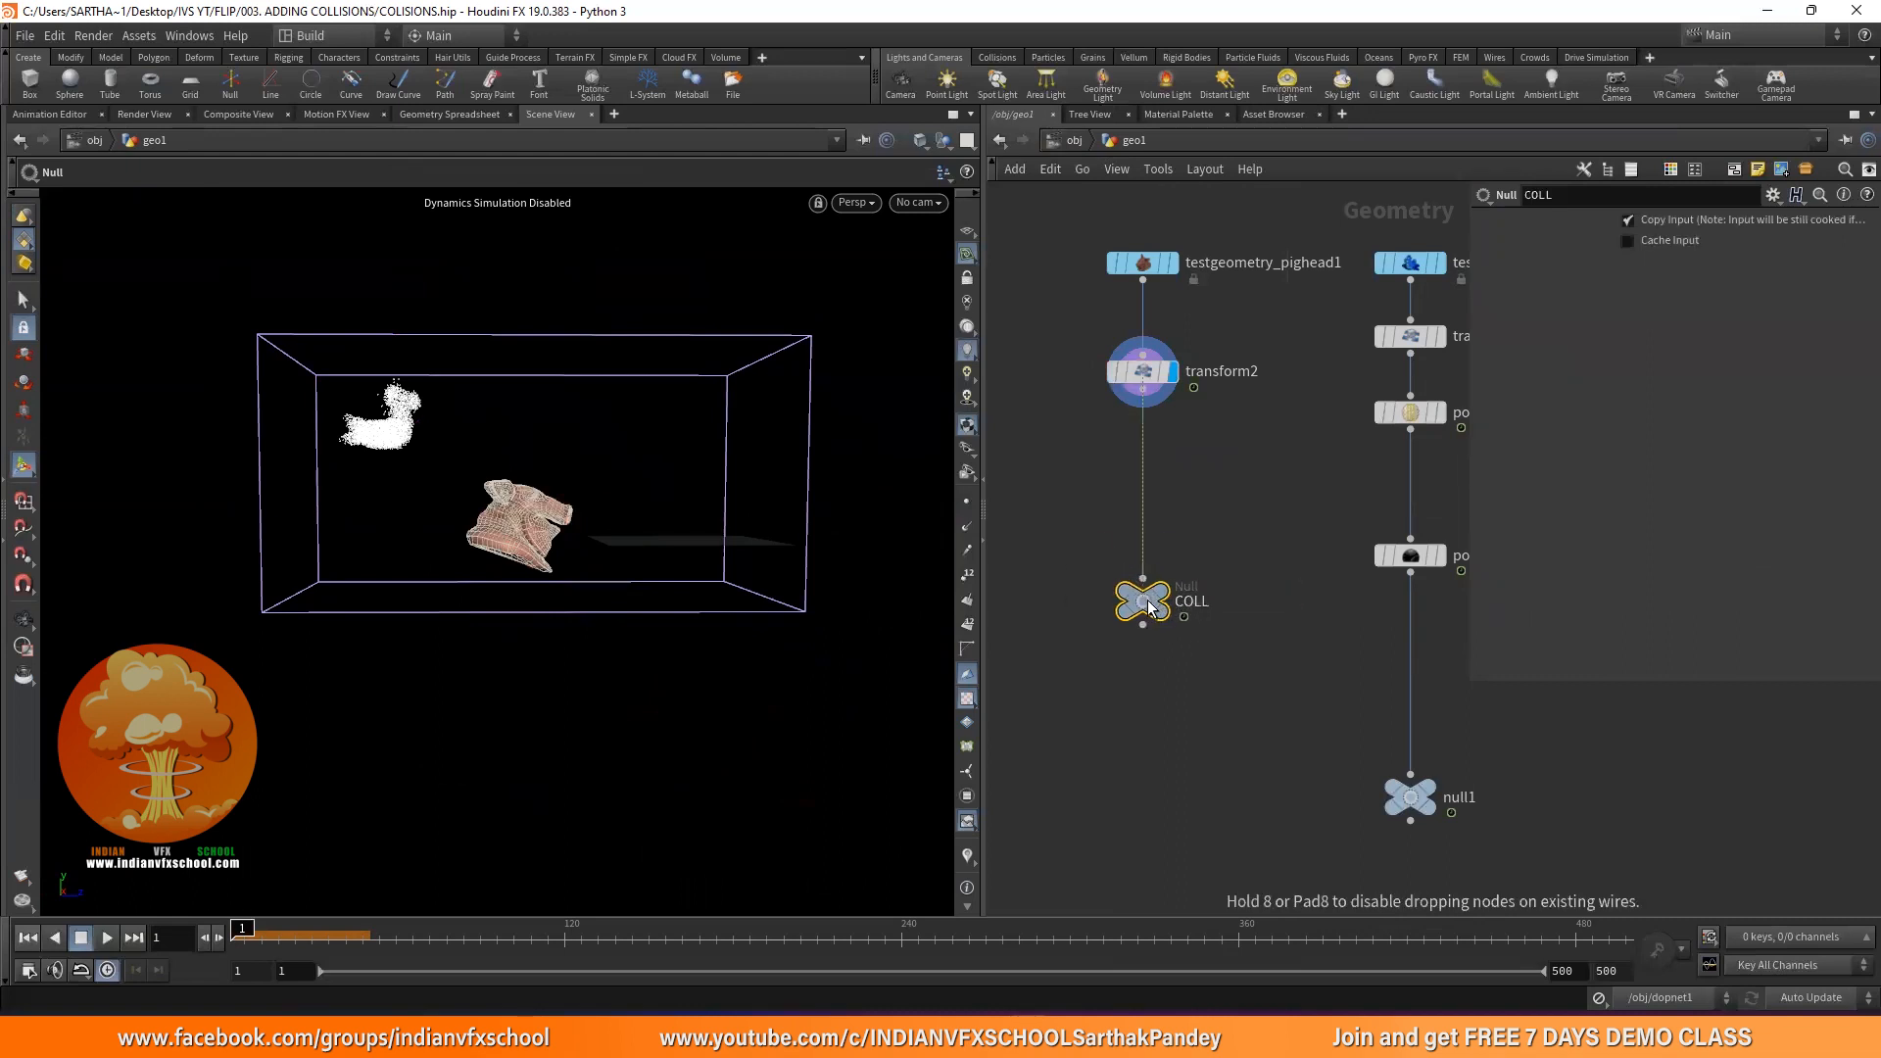
# Open dopnet1 and move the output1 node further below gravity1 to make room
pyautogui.click(1068, 140)
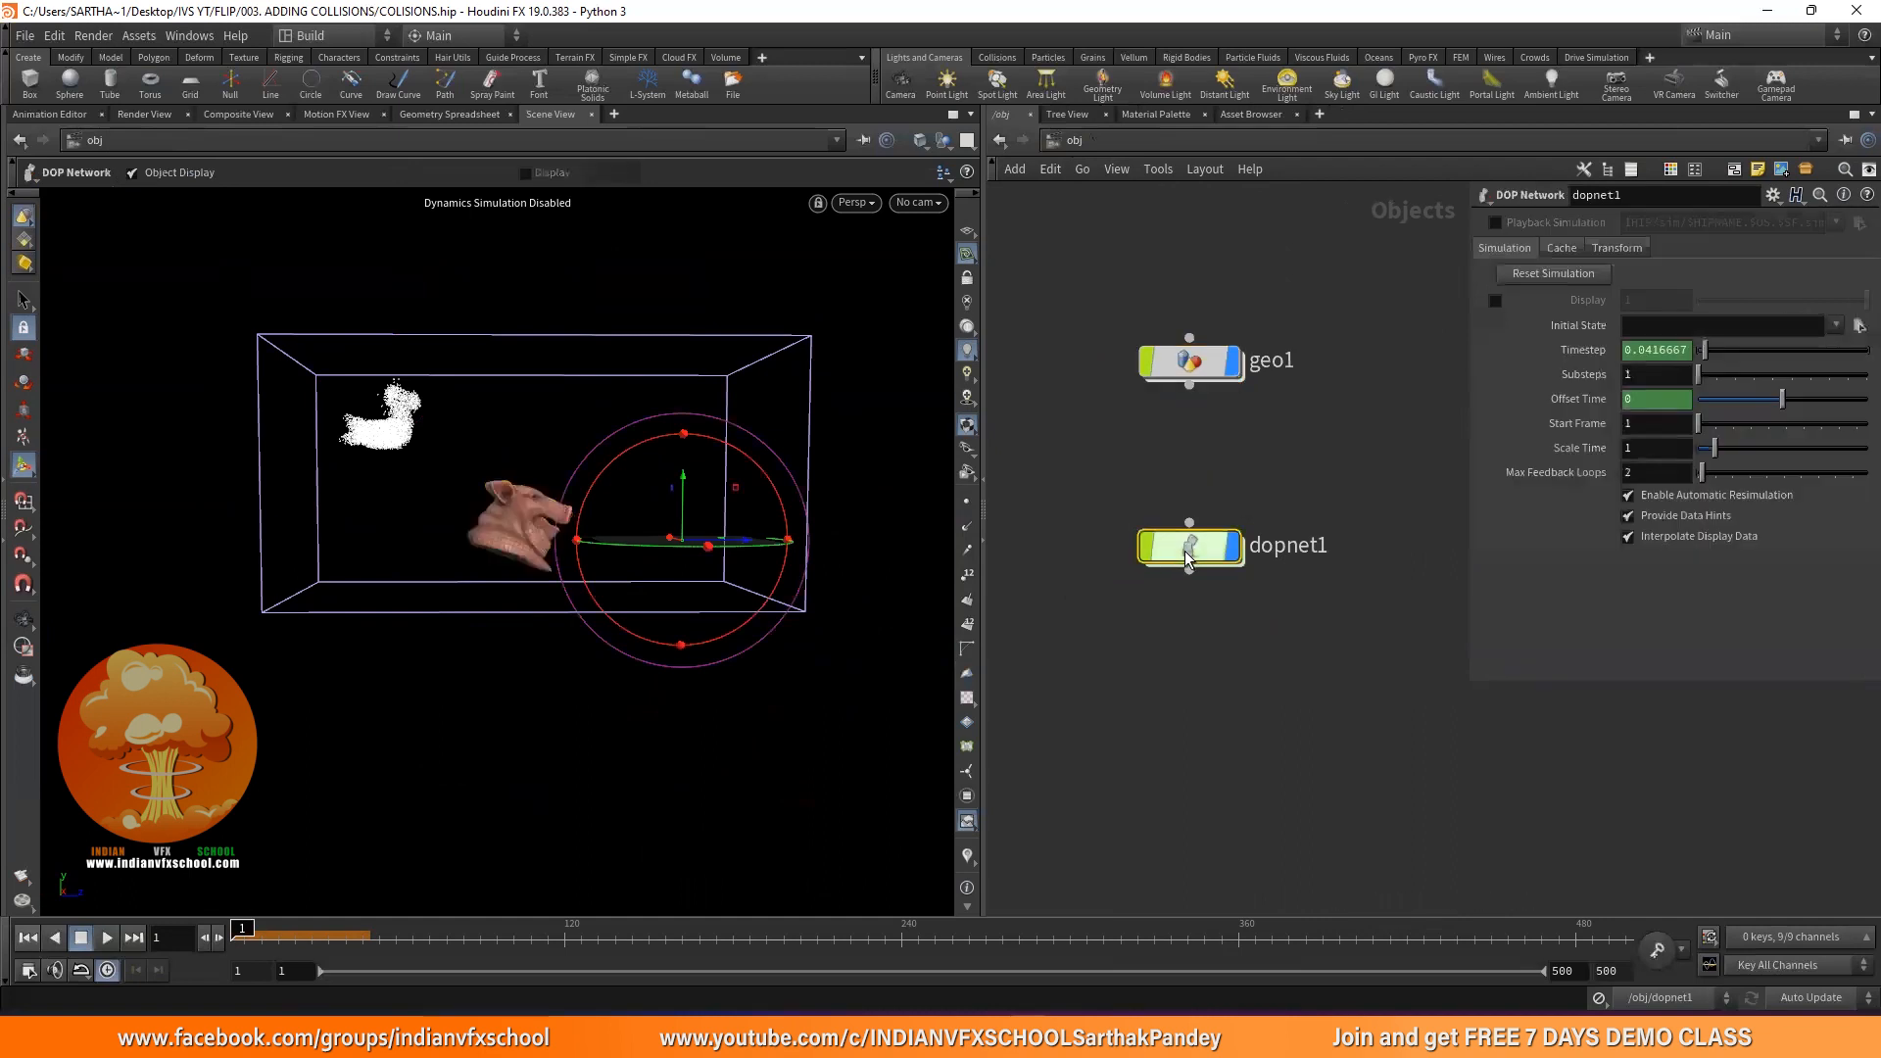
pyautogui.doubleClick(1175, 549)
pyautogui.moveTo(1264, 495)
pyautogui.moveTo(1263, 494); pyautogui.dragTo(1254, 680)
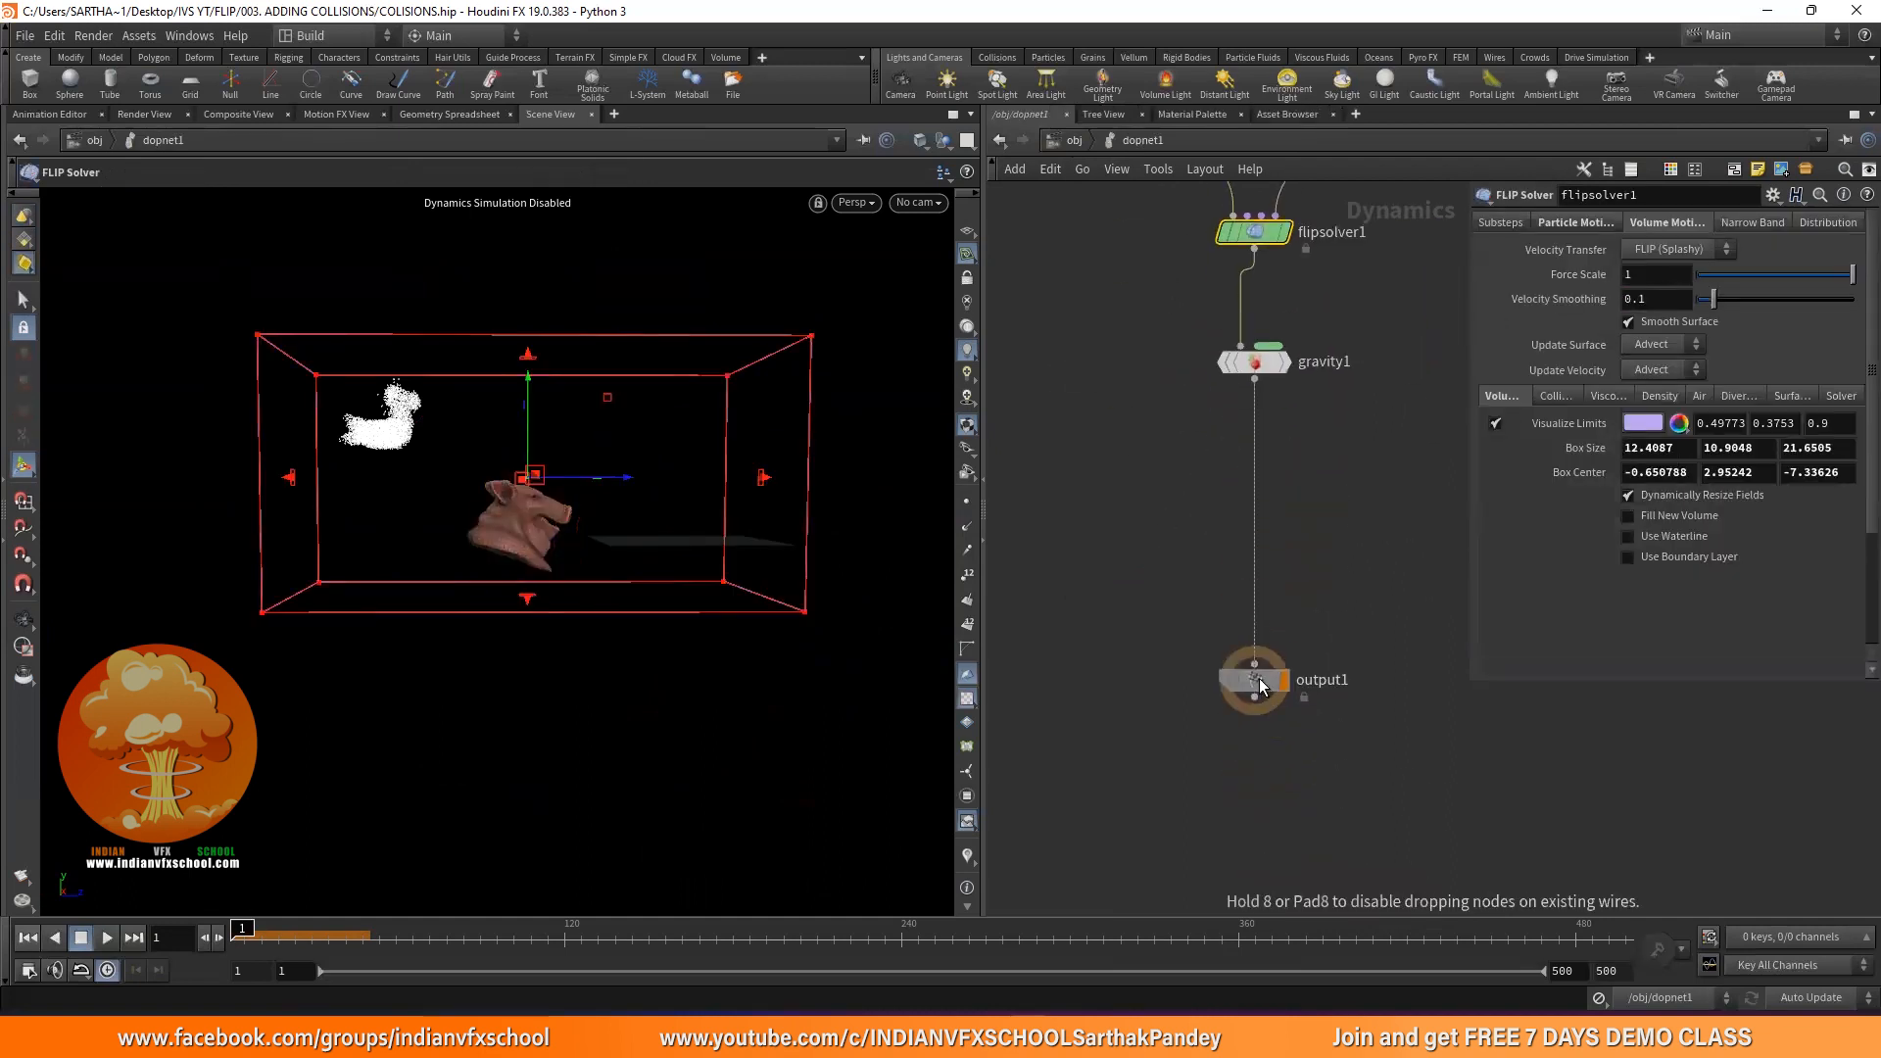
pyautogui.moveTo(1186, 566); pyautogui.dragTo(1193, 576, button='middle')
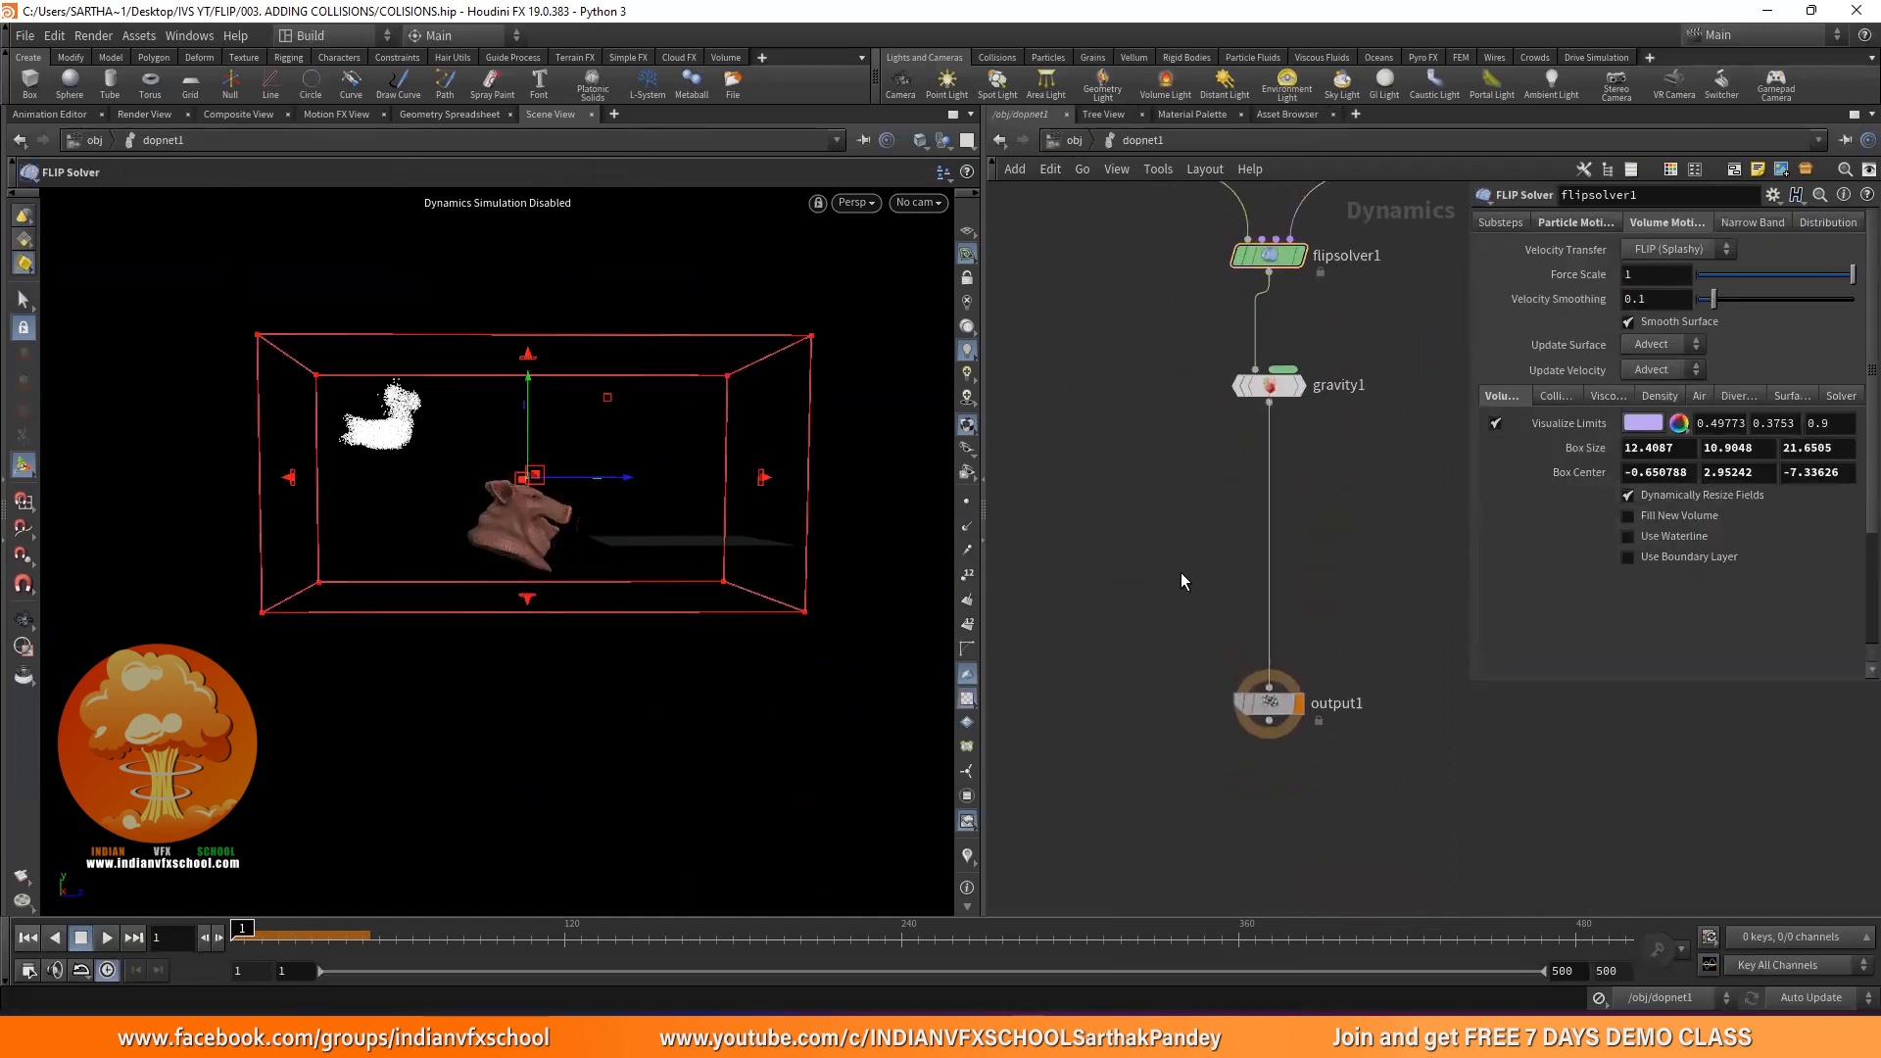
# Add a Merge node beside the wire between gravity1 and output1
pyautogui.press('Tab')
pyautogui.write('MERG')
pyautogui.press('Return')
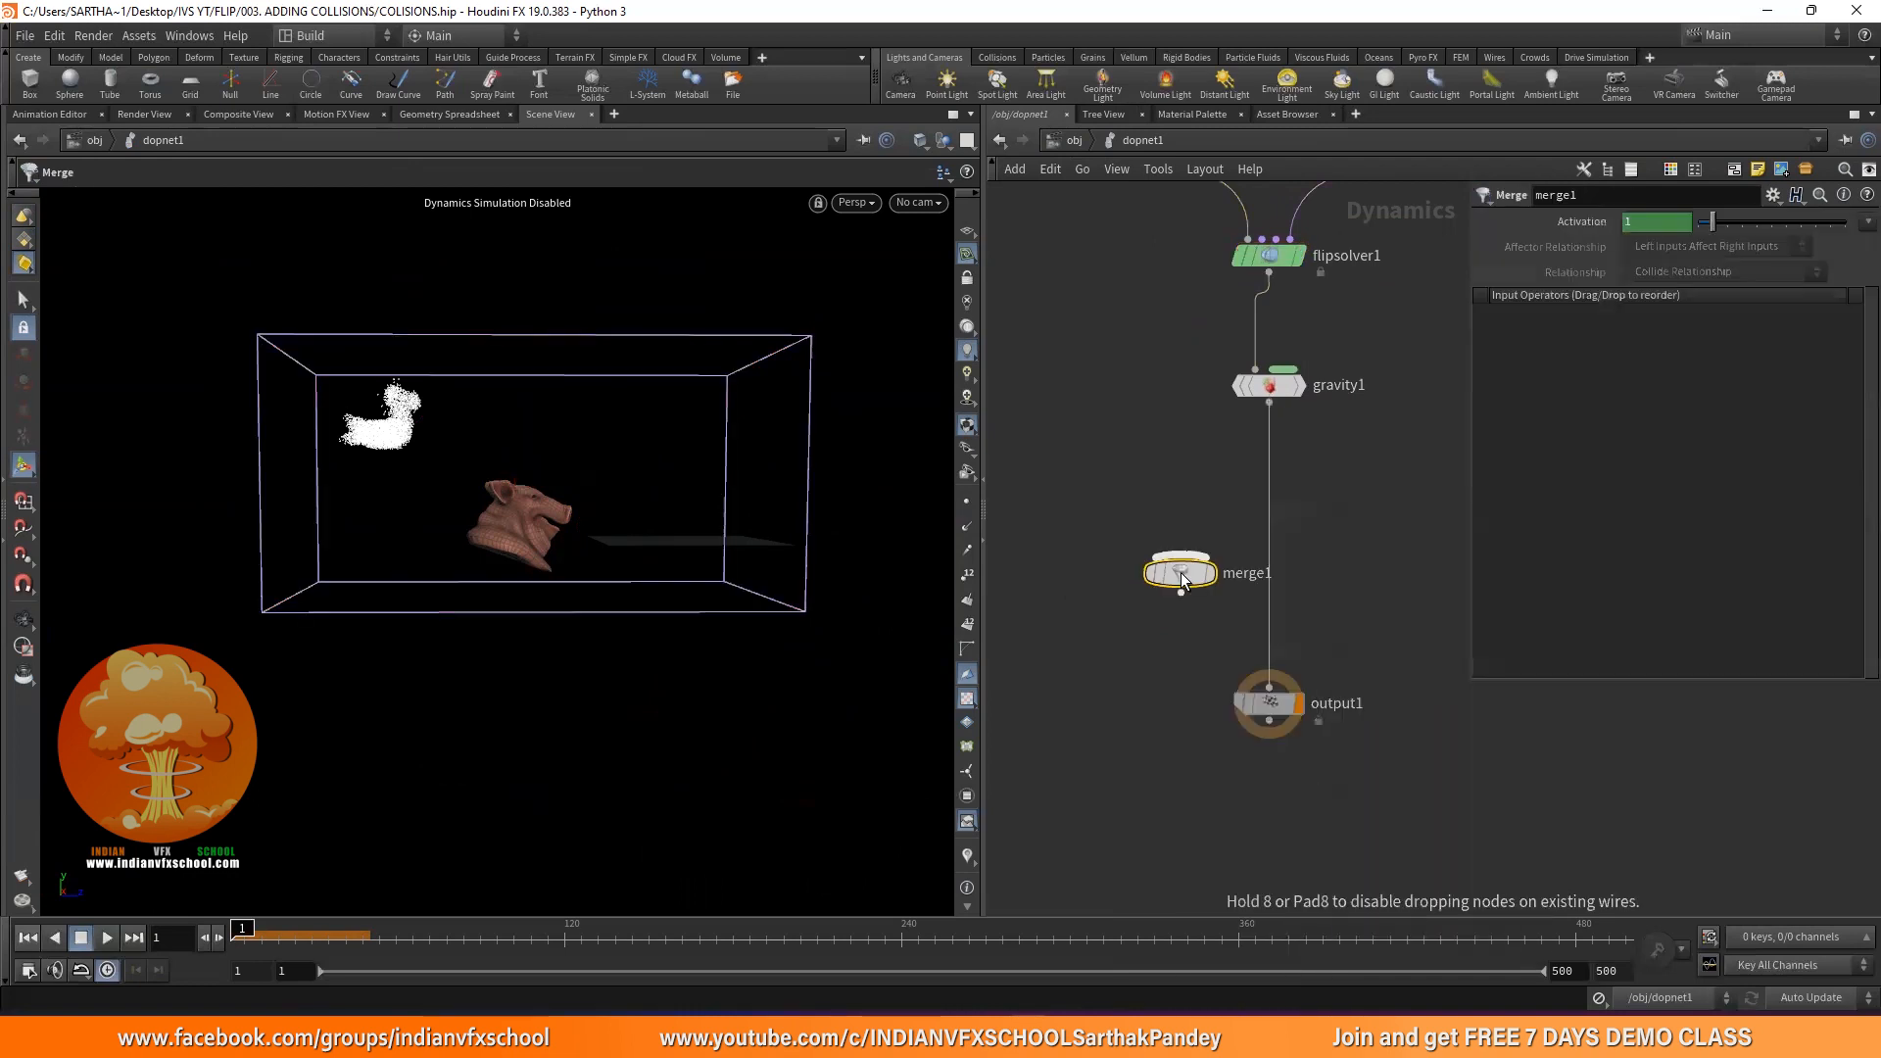
# Insert merge1 into the wire between gravity1 and output1
pyautogui.click(1247, 555)
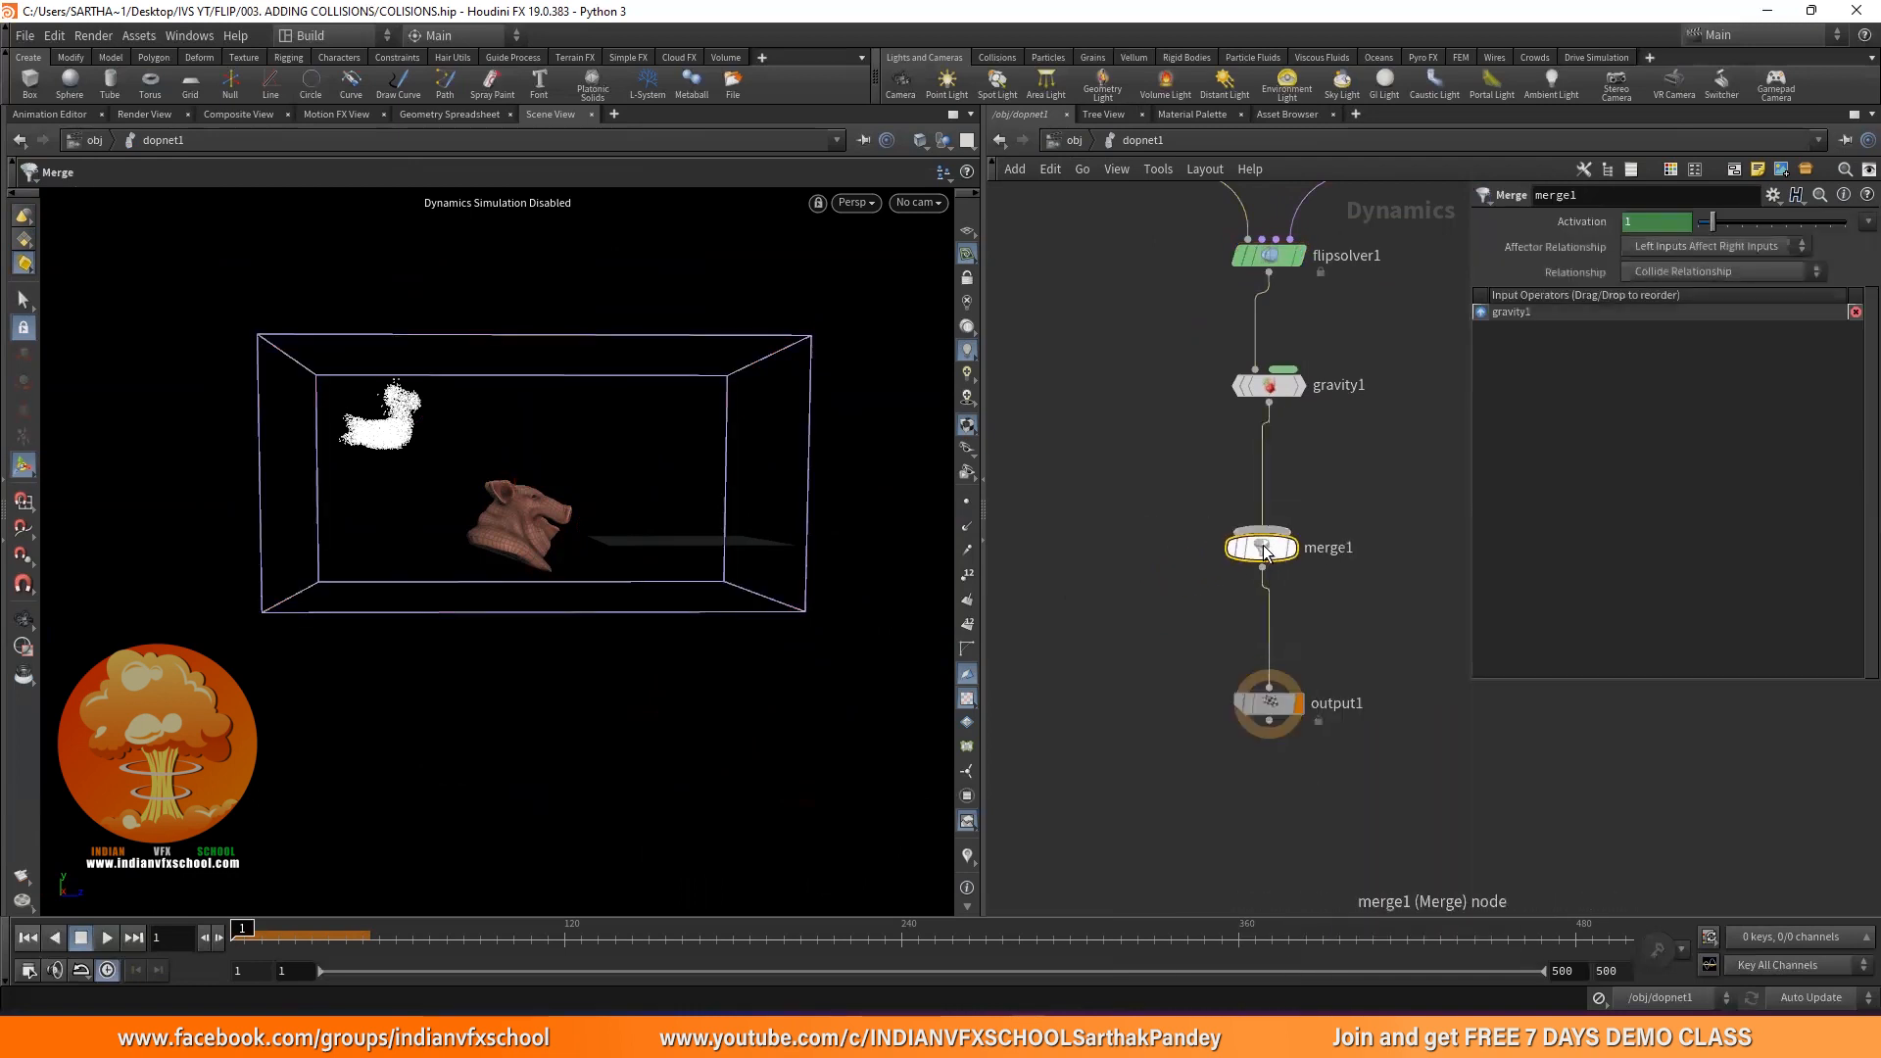
pyautogui.scroll(-2, 1164, 519)
pyautogui.moveTo(1164, 520); pyautogui.dragTo(1205, 582, button='middle')
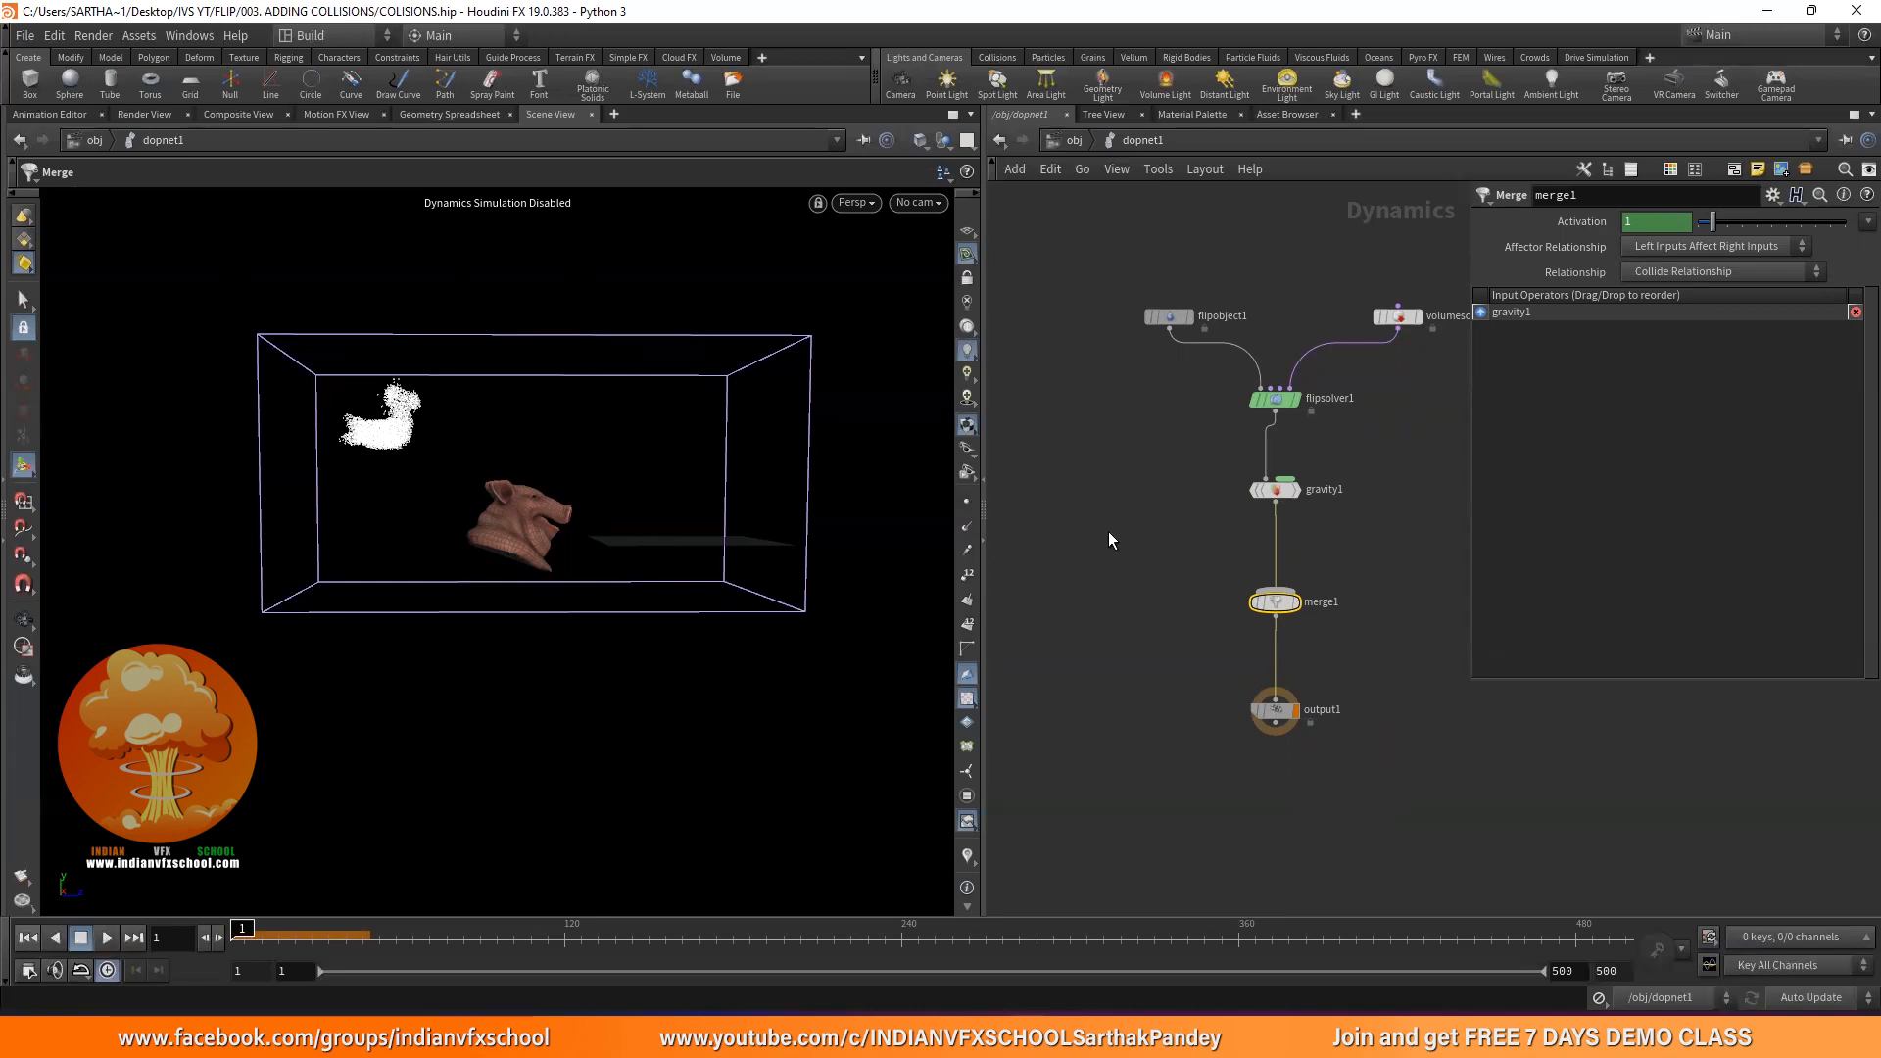
# Add a Static Object node beside gravity1 and connect its output to merge1
pyautogui.press('Tab')
pyautogui.write('STAT')
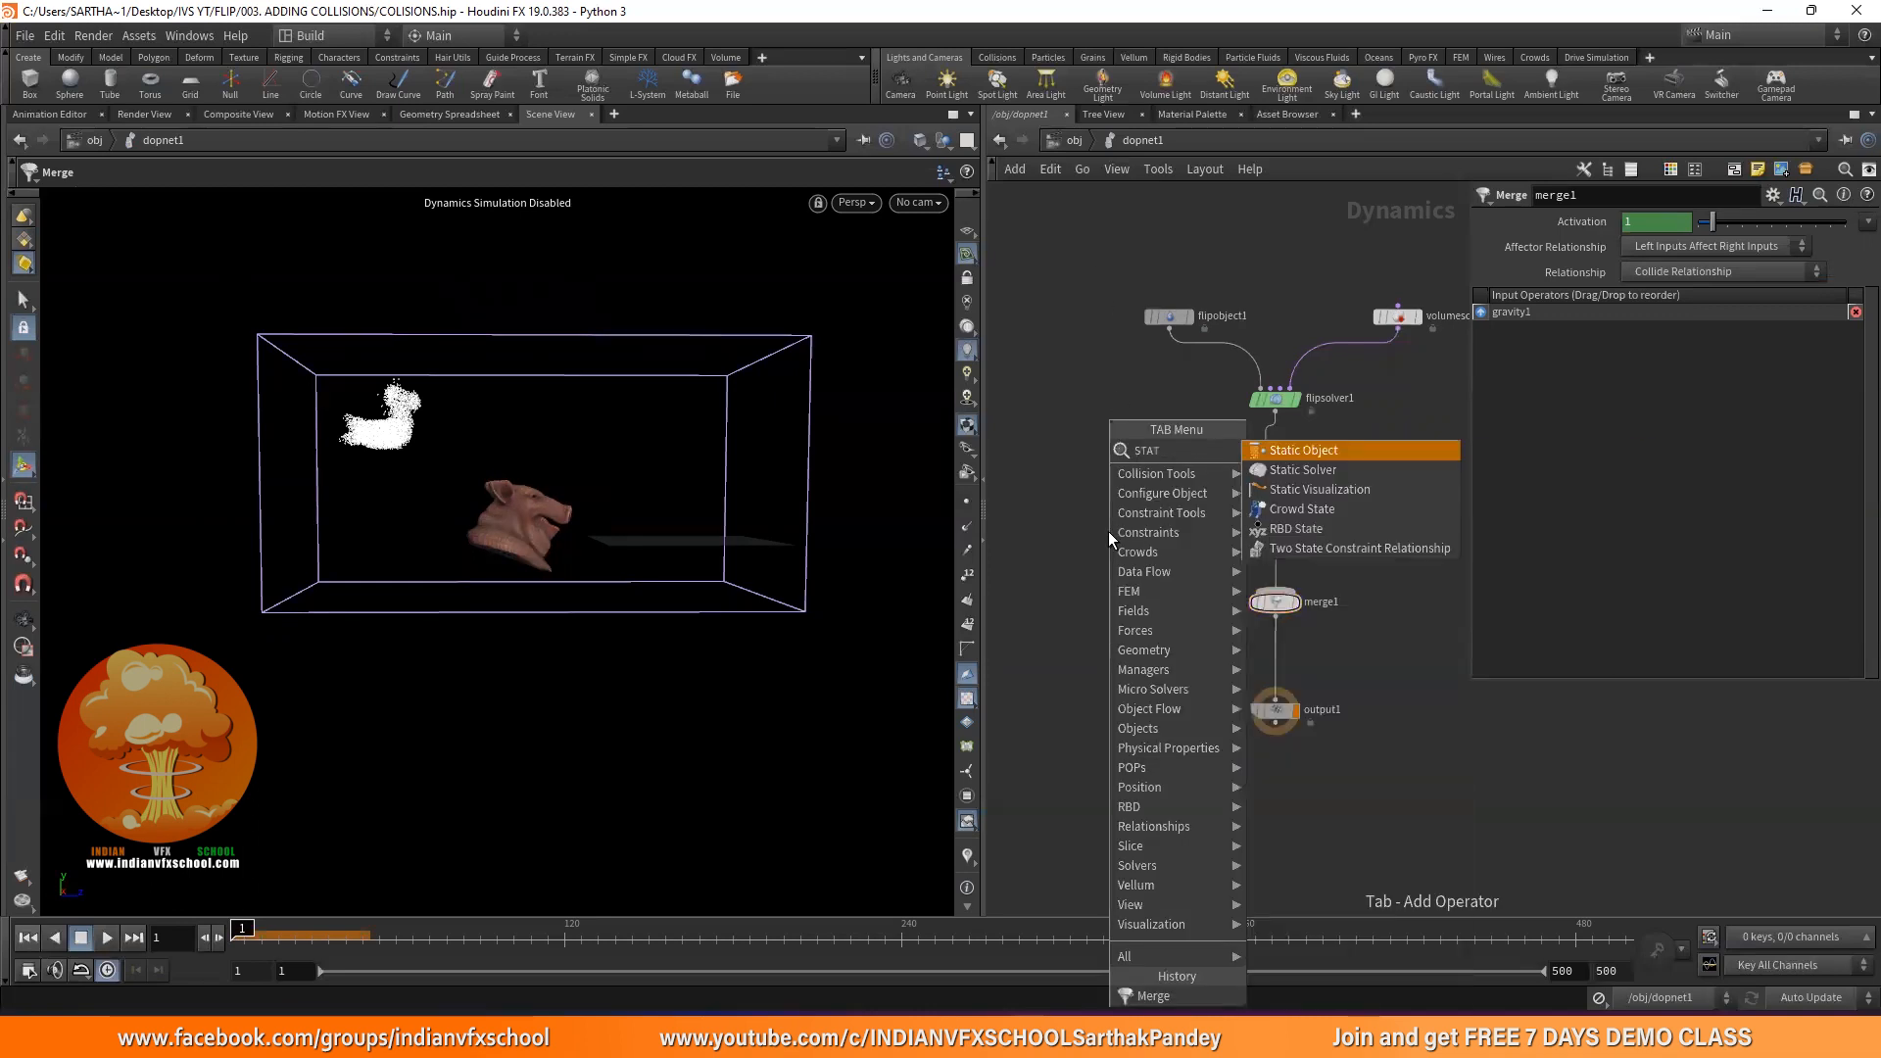
pyautogui.write('IC')
pyautogui.press('Return')
pyautogui.click(1107, 531)
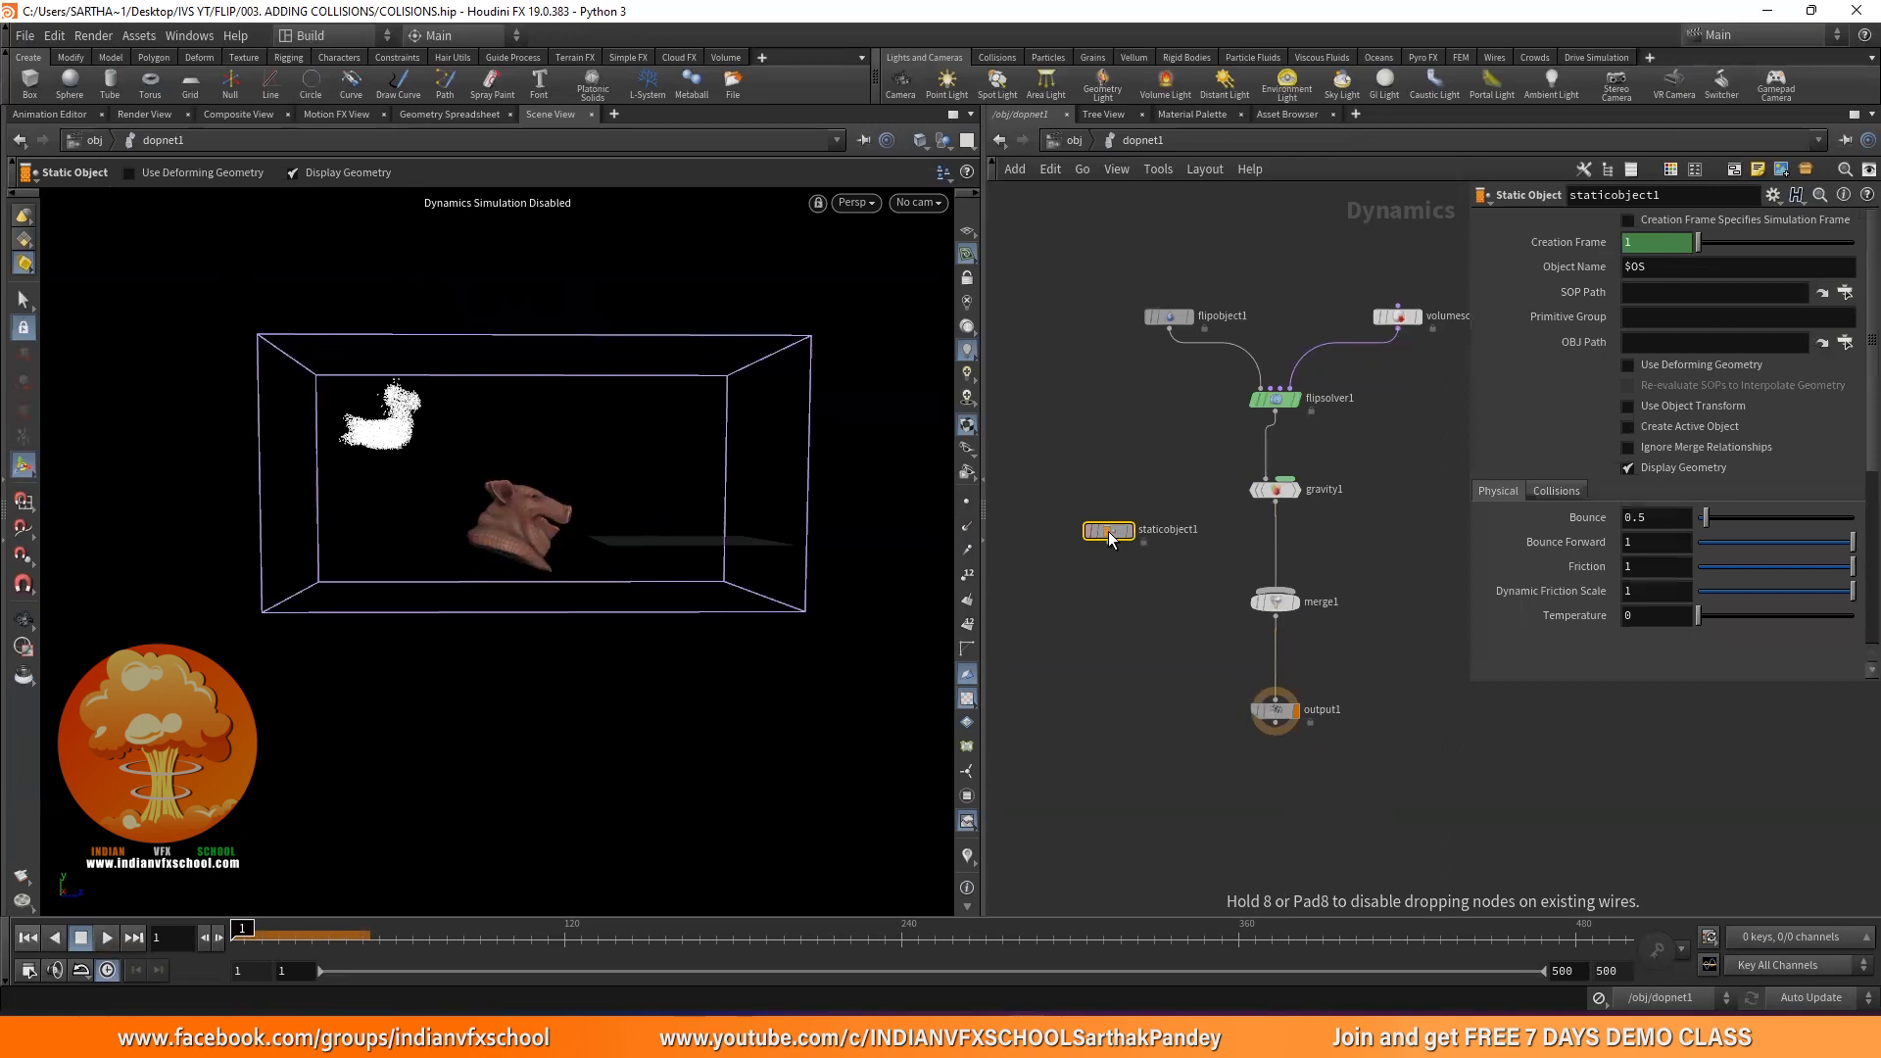
pyautogui.moveTo(1110, 537); pyautogui.dragTo(1276, 590)
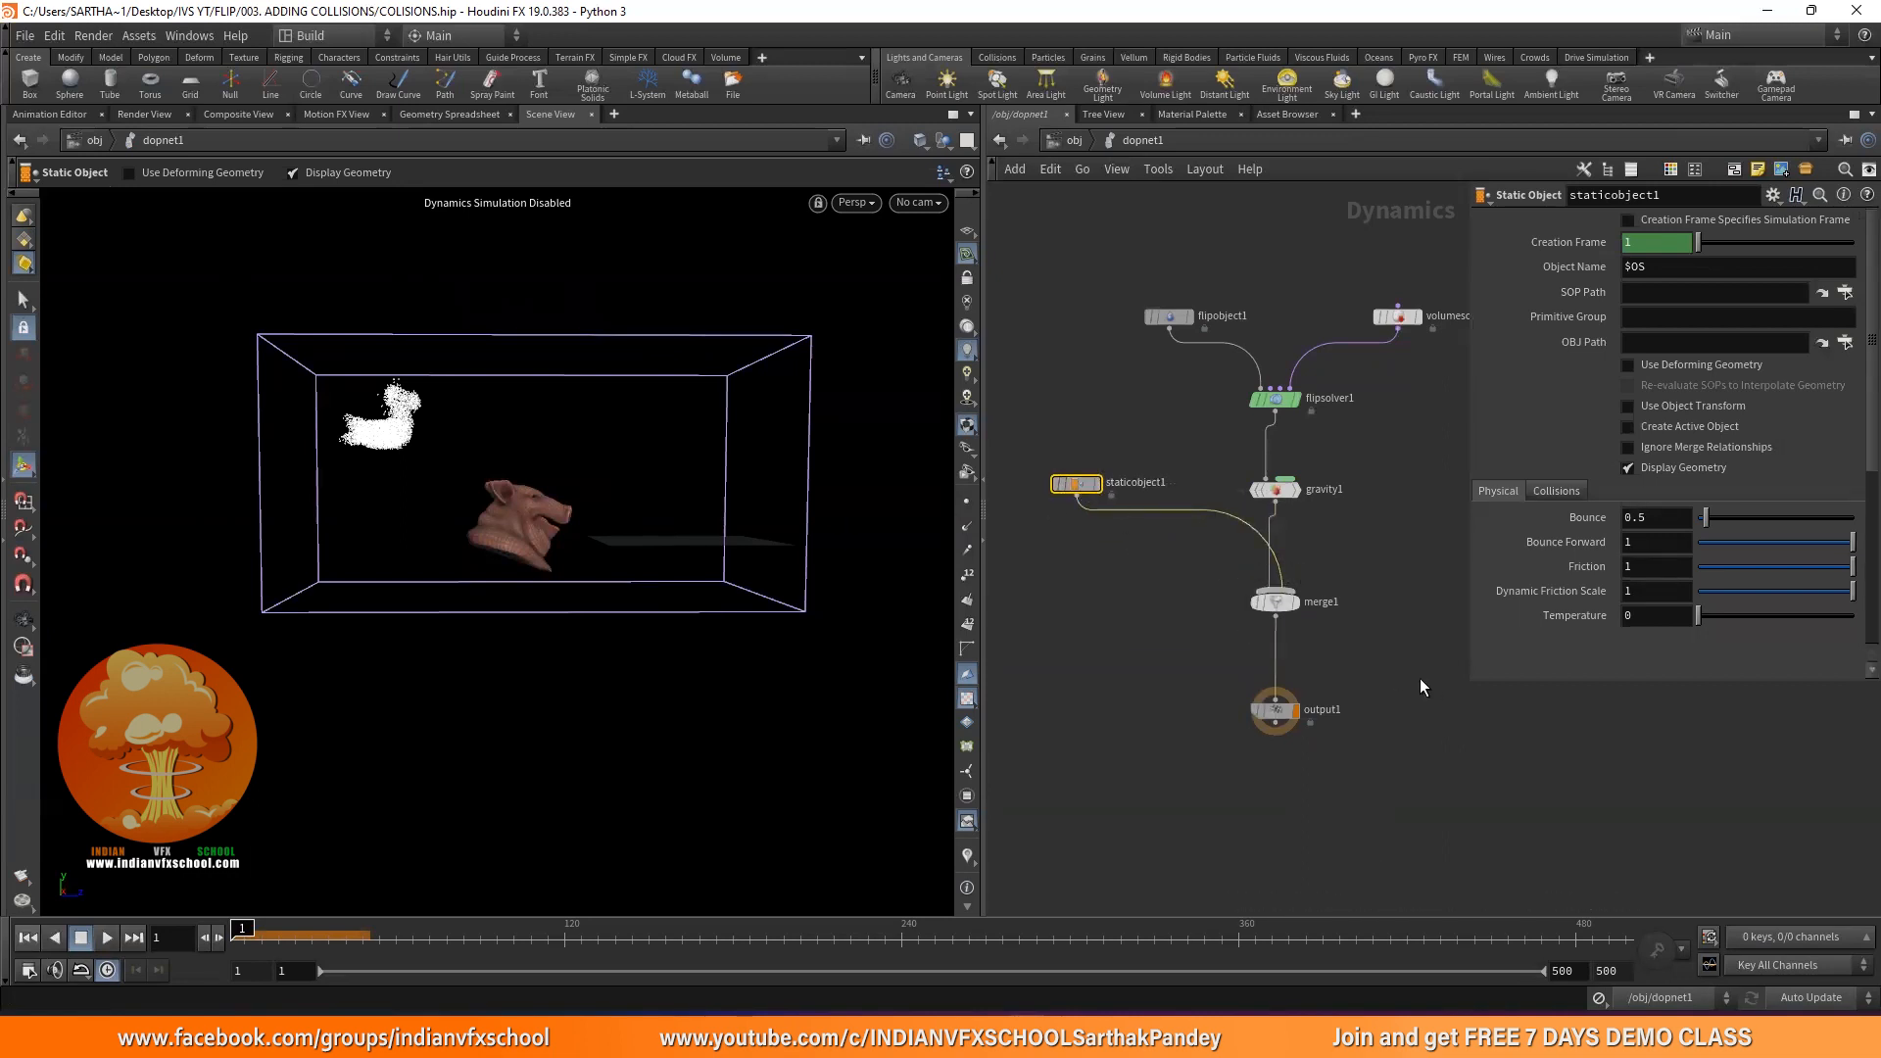
pyautogui.scroll(3, 1119, 514)
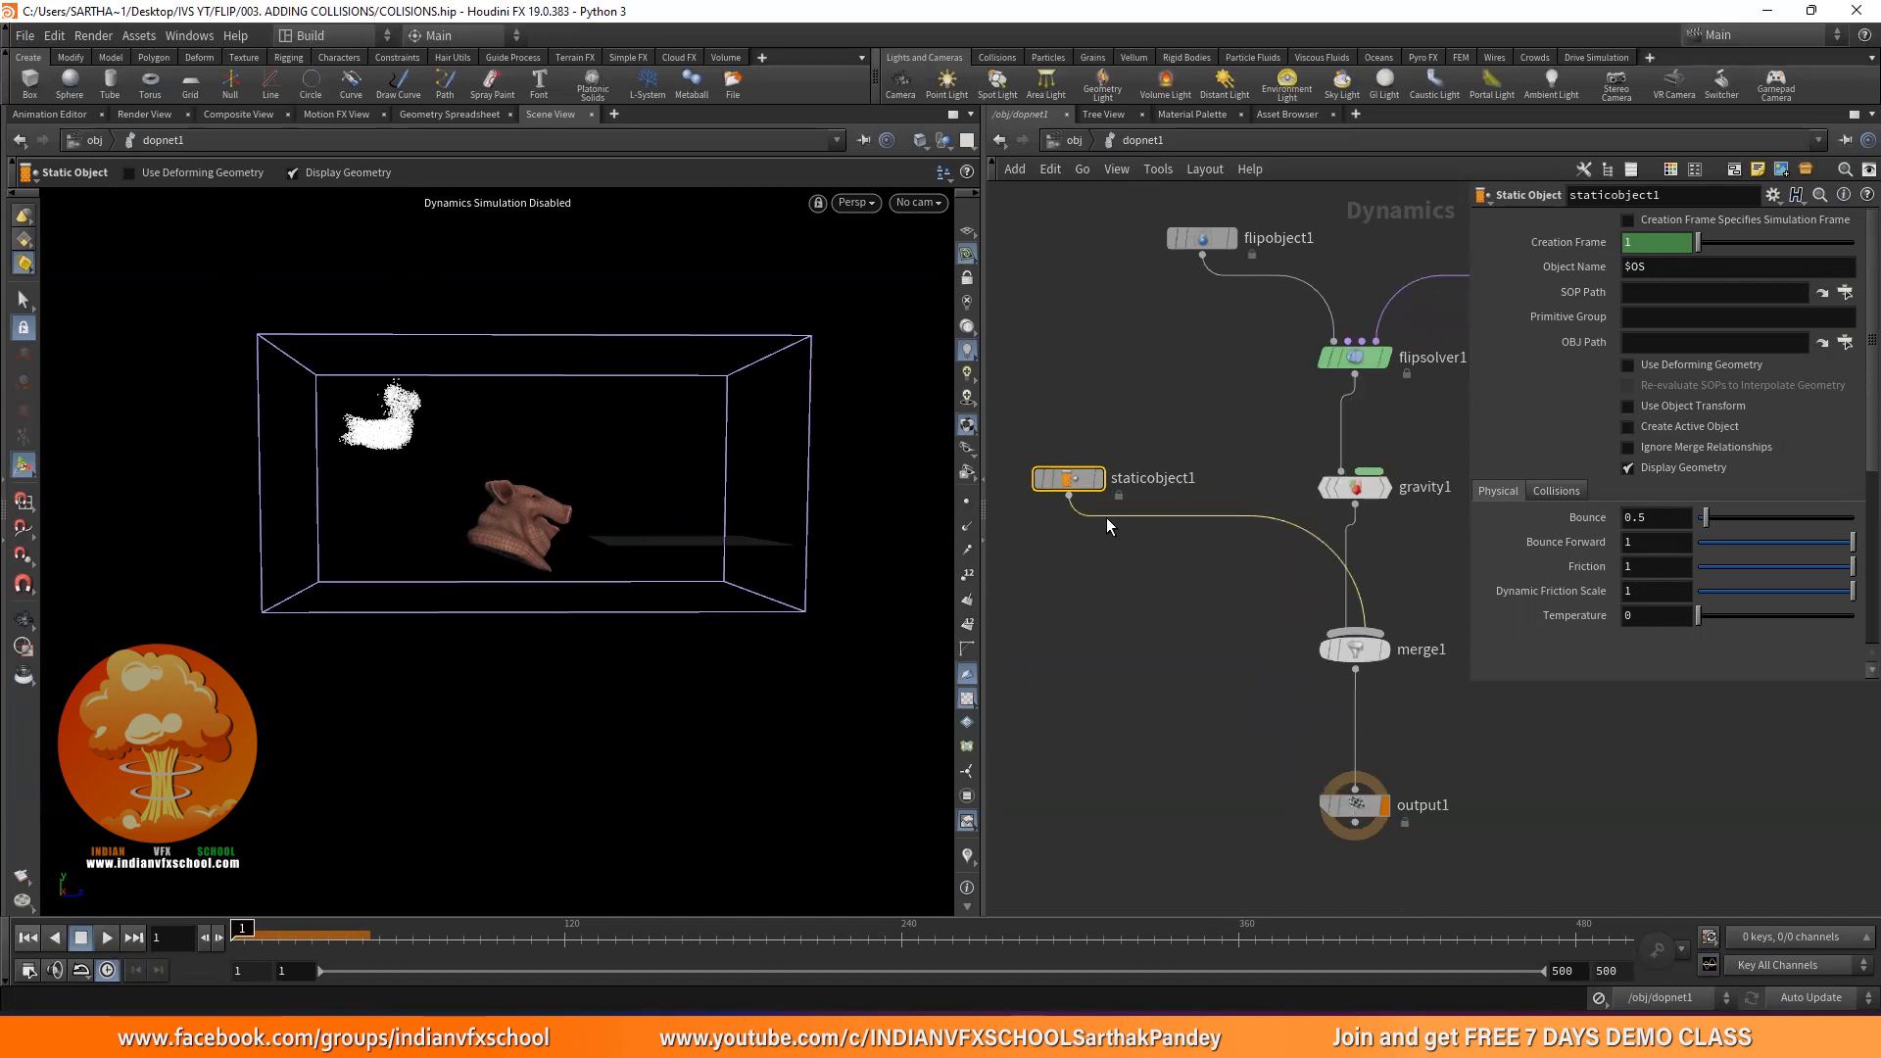
pyautogui.moveTo(1081, 487)
pyautogui.mouseDown()
pyautogui.moveTo(1077, 456)
pyautogui.moveTo(1150, 469)
pyautogui.moveTo(1062, 476)
pyautogui.moveTo(1051, 451)
pyautogui.moveTo(1062, 464)
pyautogui.mouseUp()
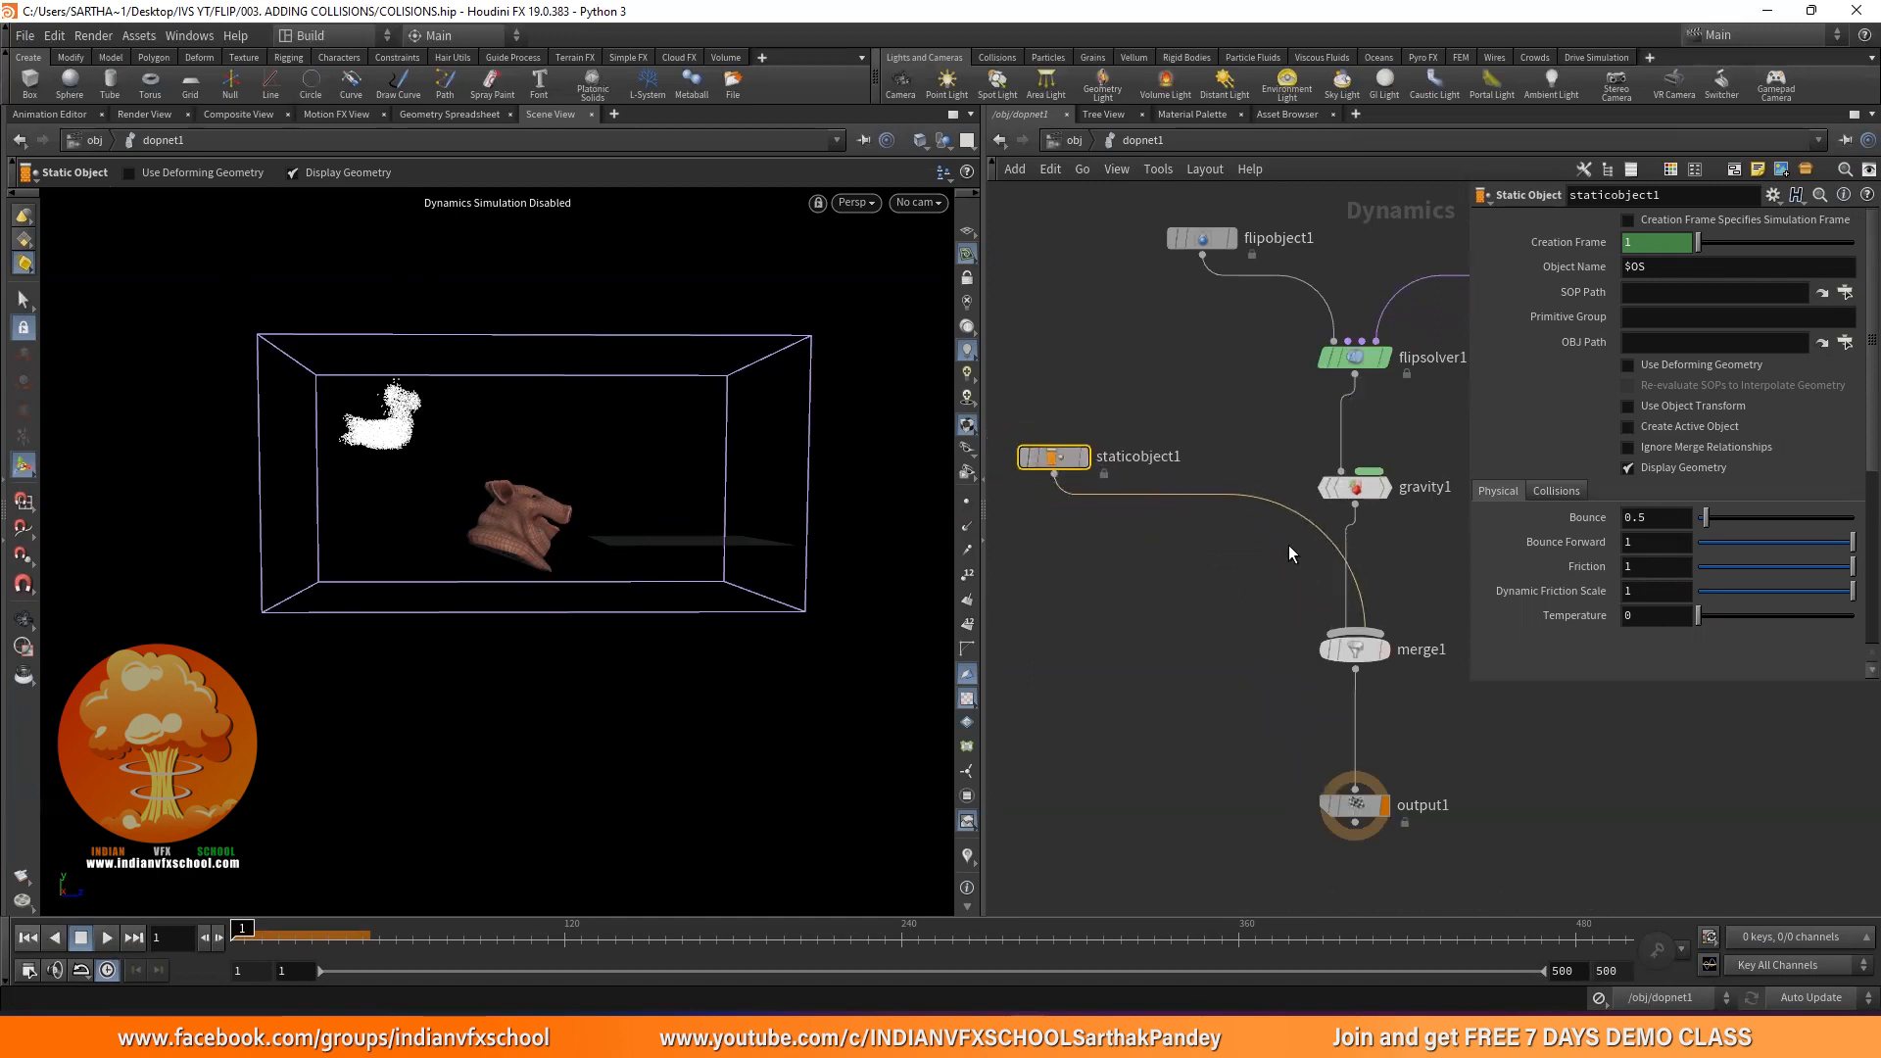
# Swap the order of gravity1 and staticobject1 in merge1's input operators and restore gravity1 to the first place
pyautogui.click(1362, 632)
pyautogui.scroll(2, 1367, 654)
pyautogui.click(1362, 646)
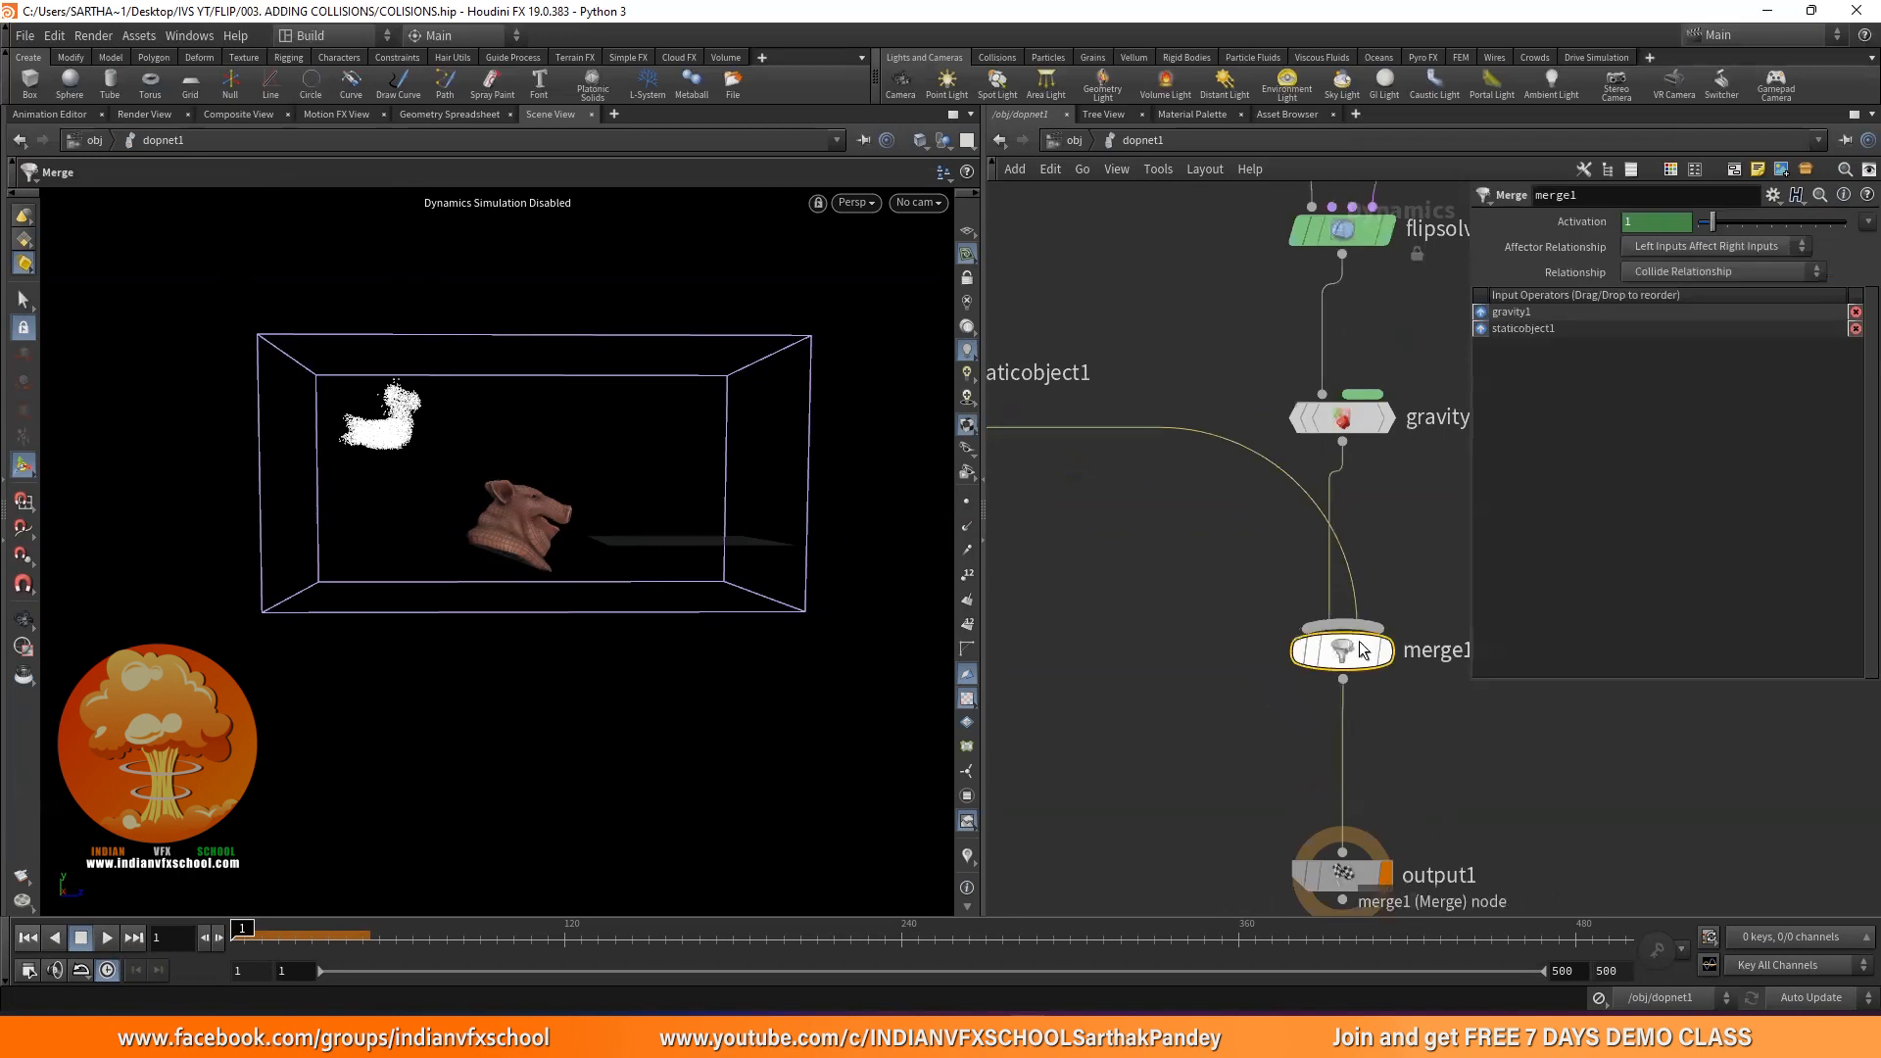
pyautogui.scroll(-2, 1360, 650)
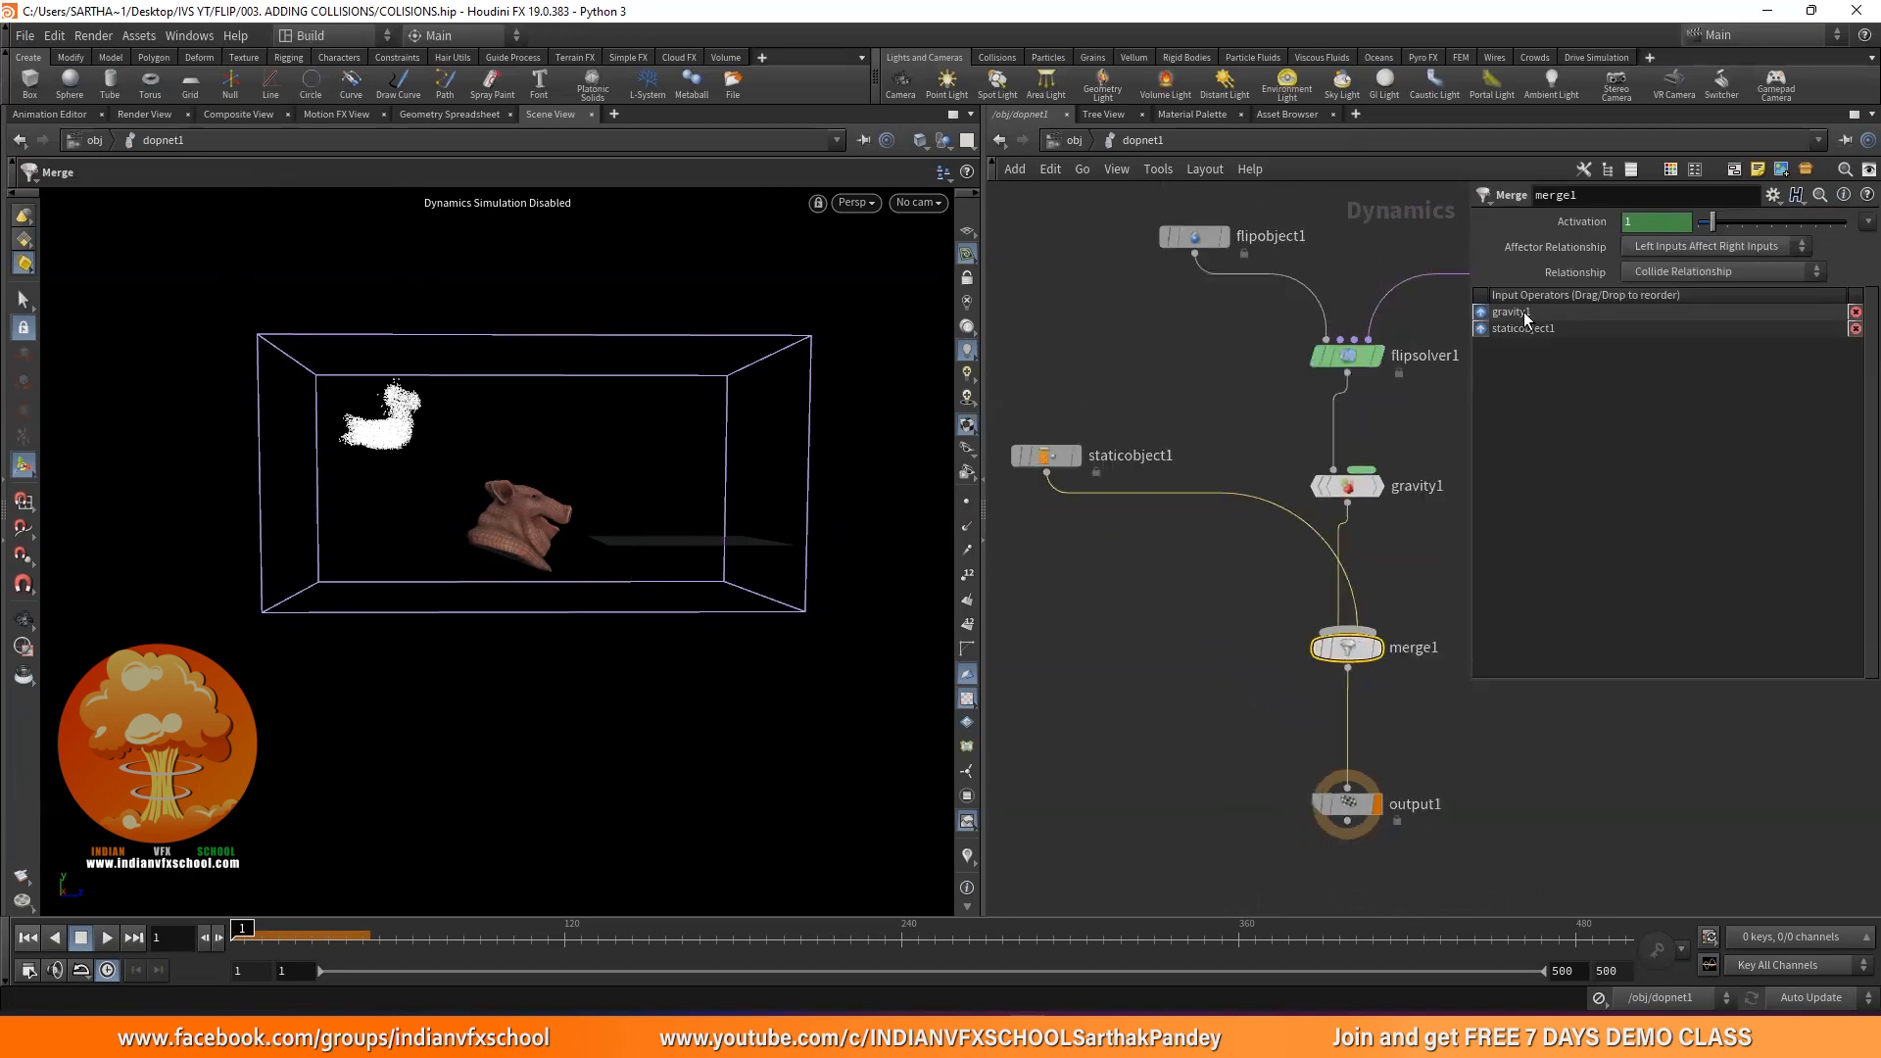
pyautogui.moveTo(1502, 305); pyautogui.dragTo(1502, 347)
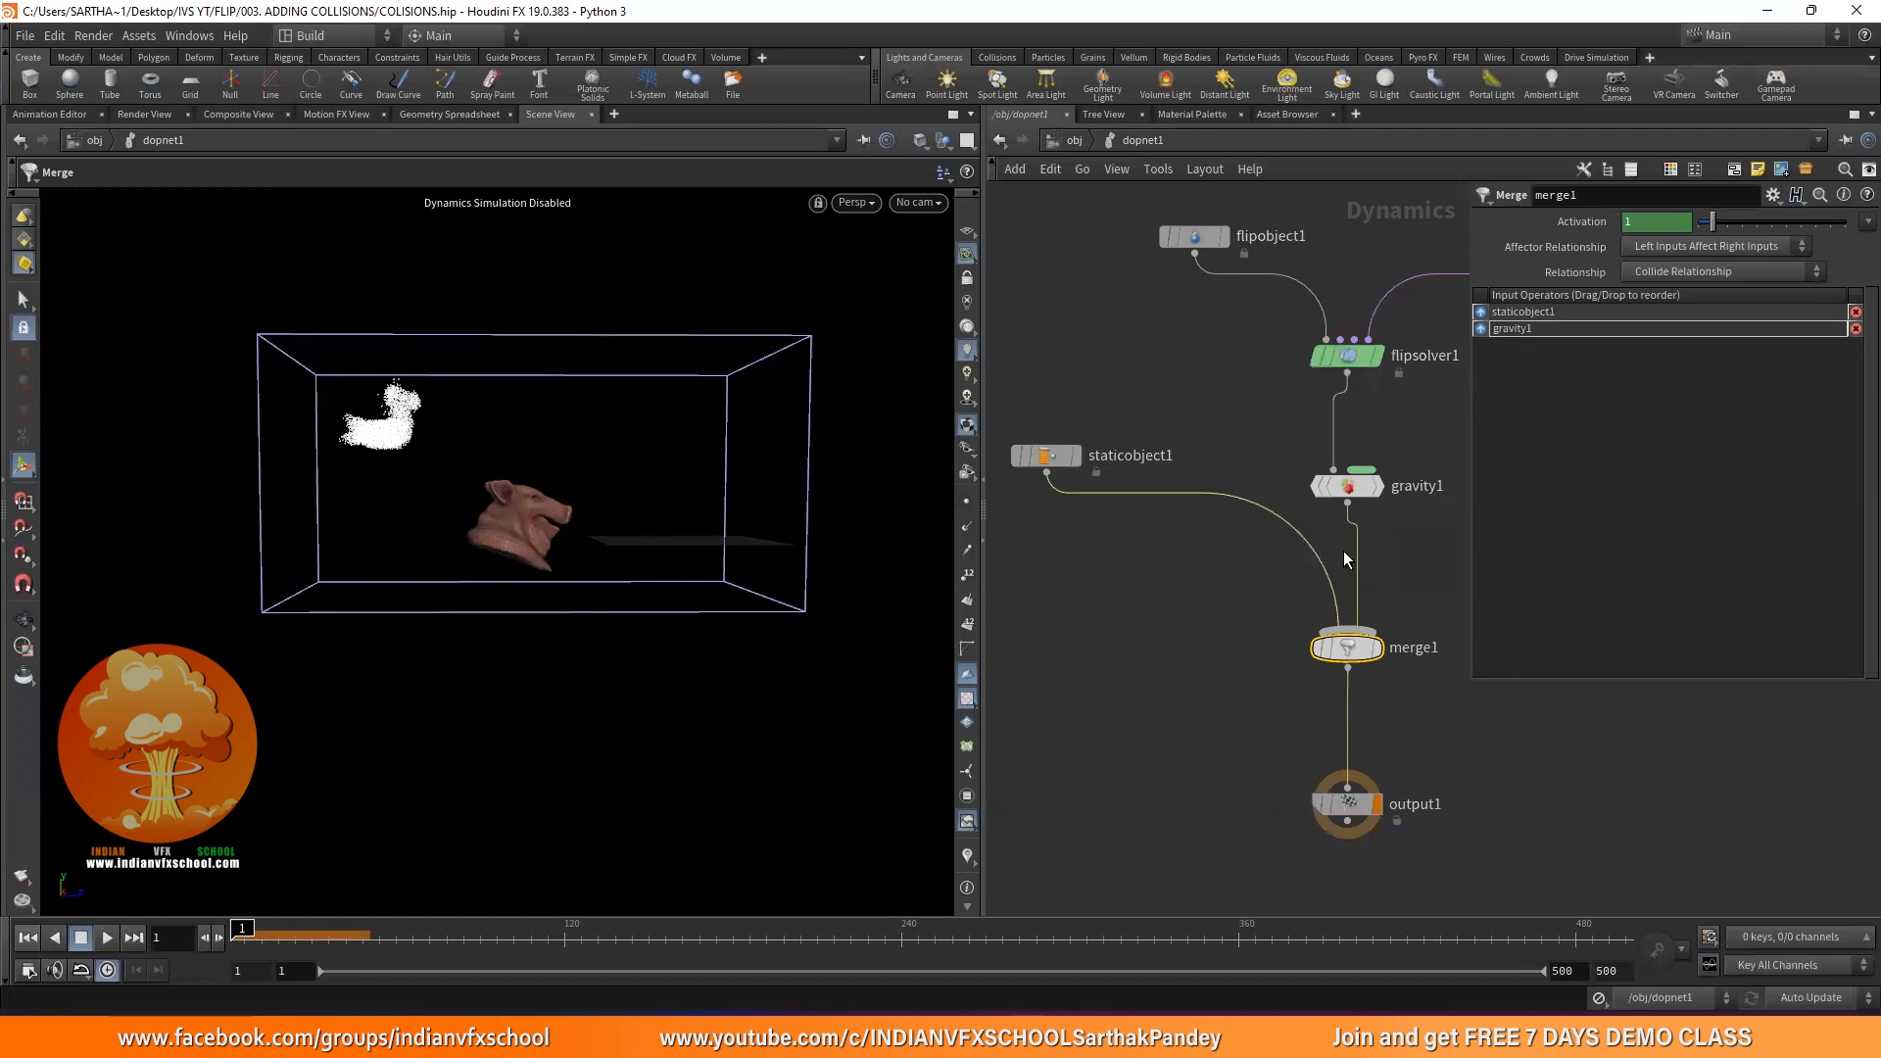
pyautogui.moveTo(1509, 331); pyautogui.dragTo(1507, 302)
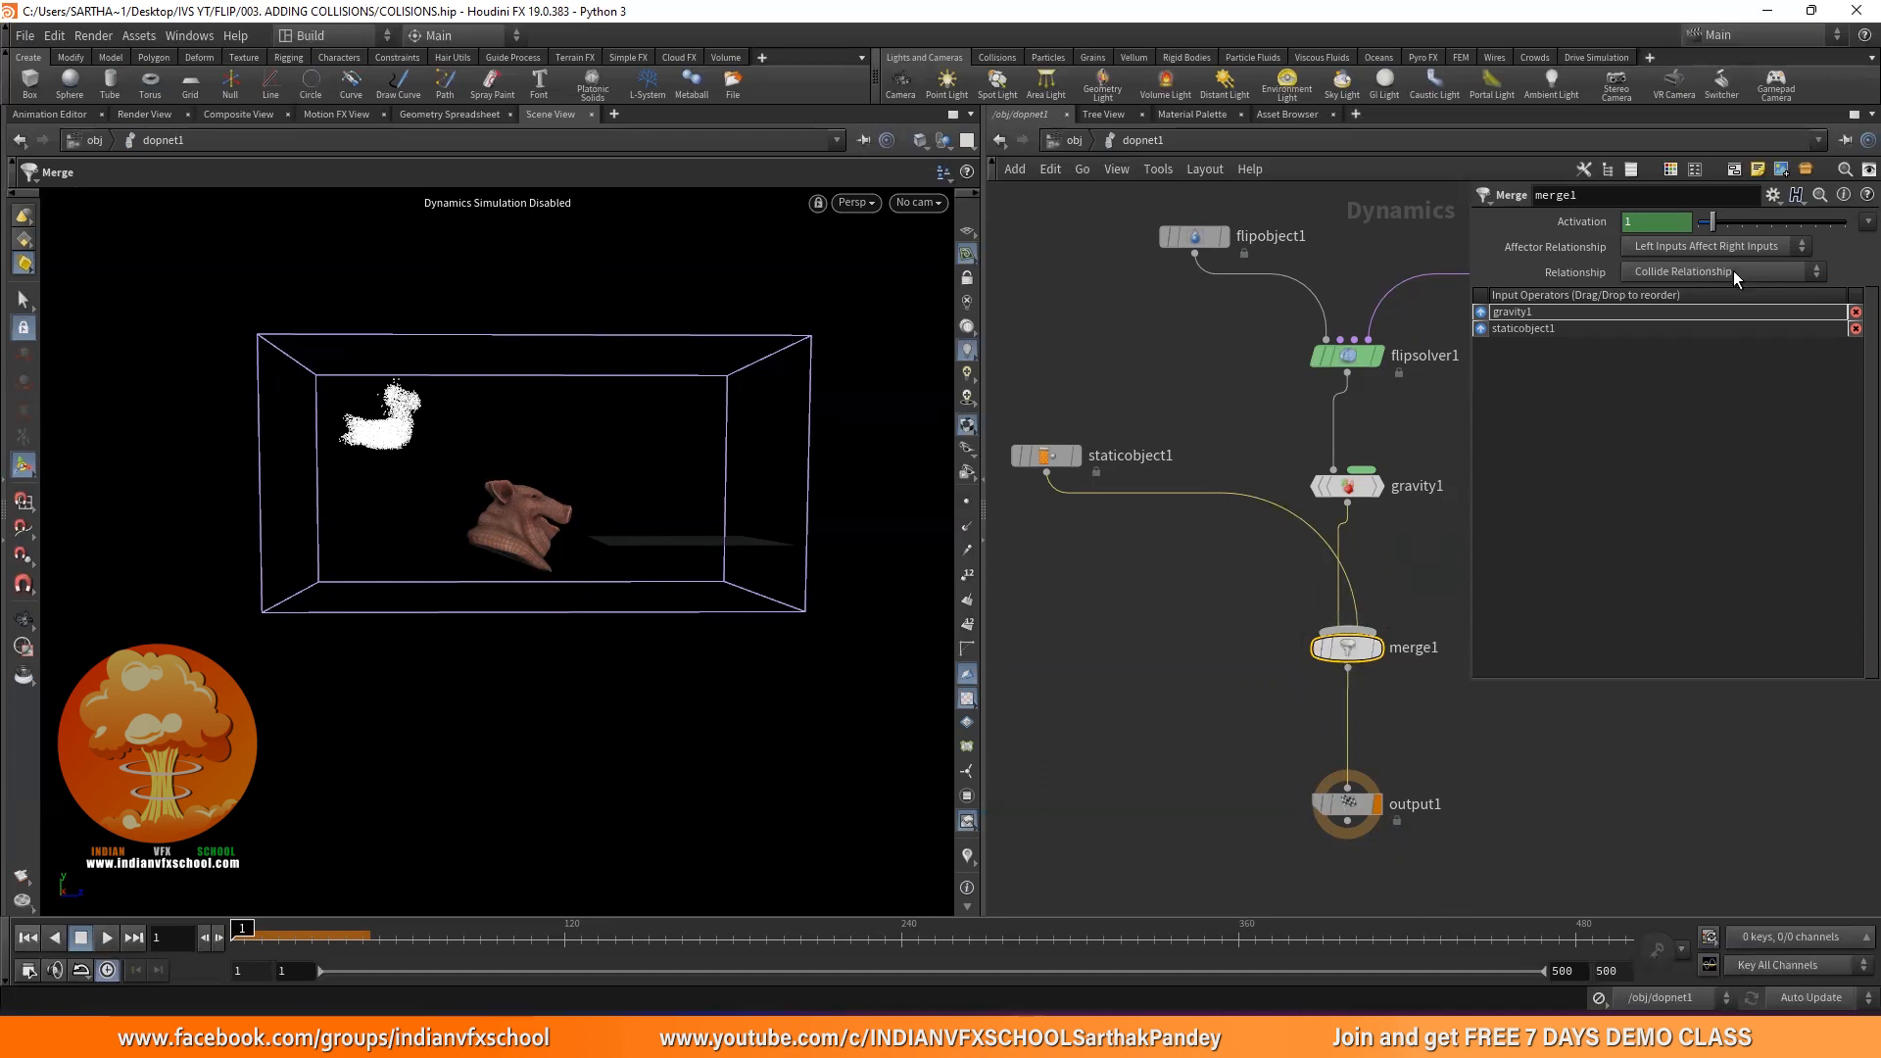
# Set merge1's Affector Relationship to Mutual
pyautogui.click(1721, 243)
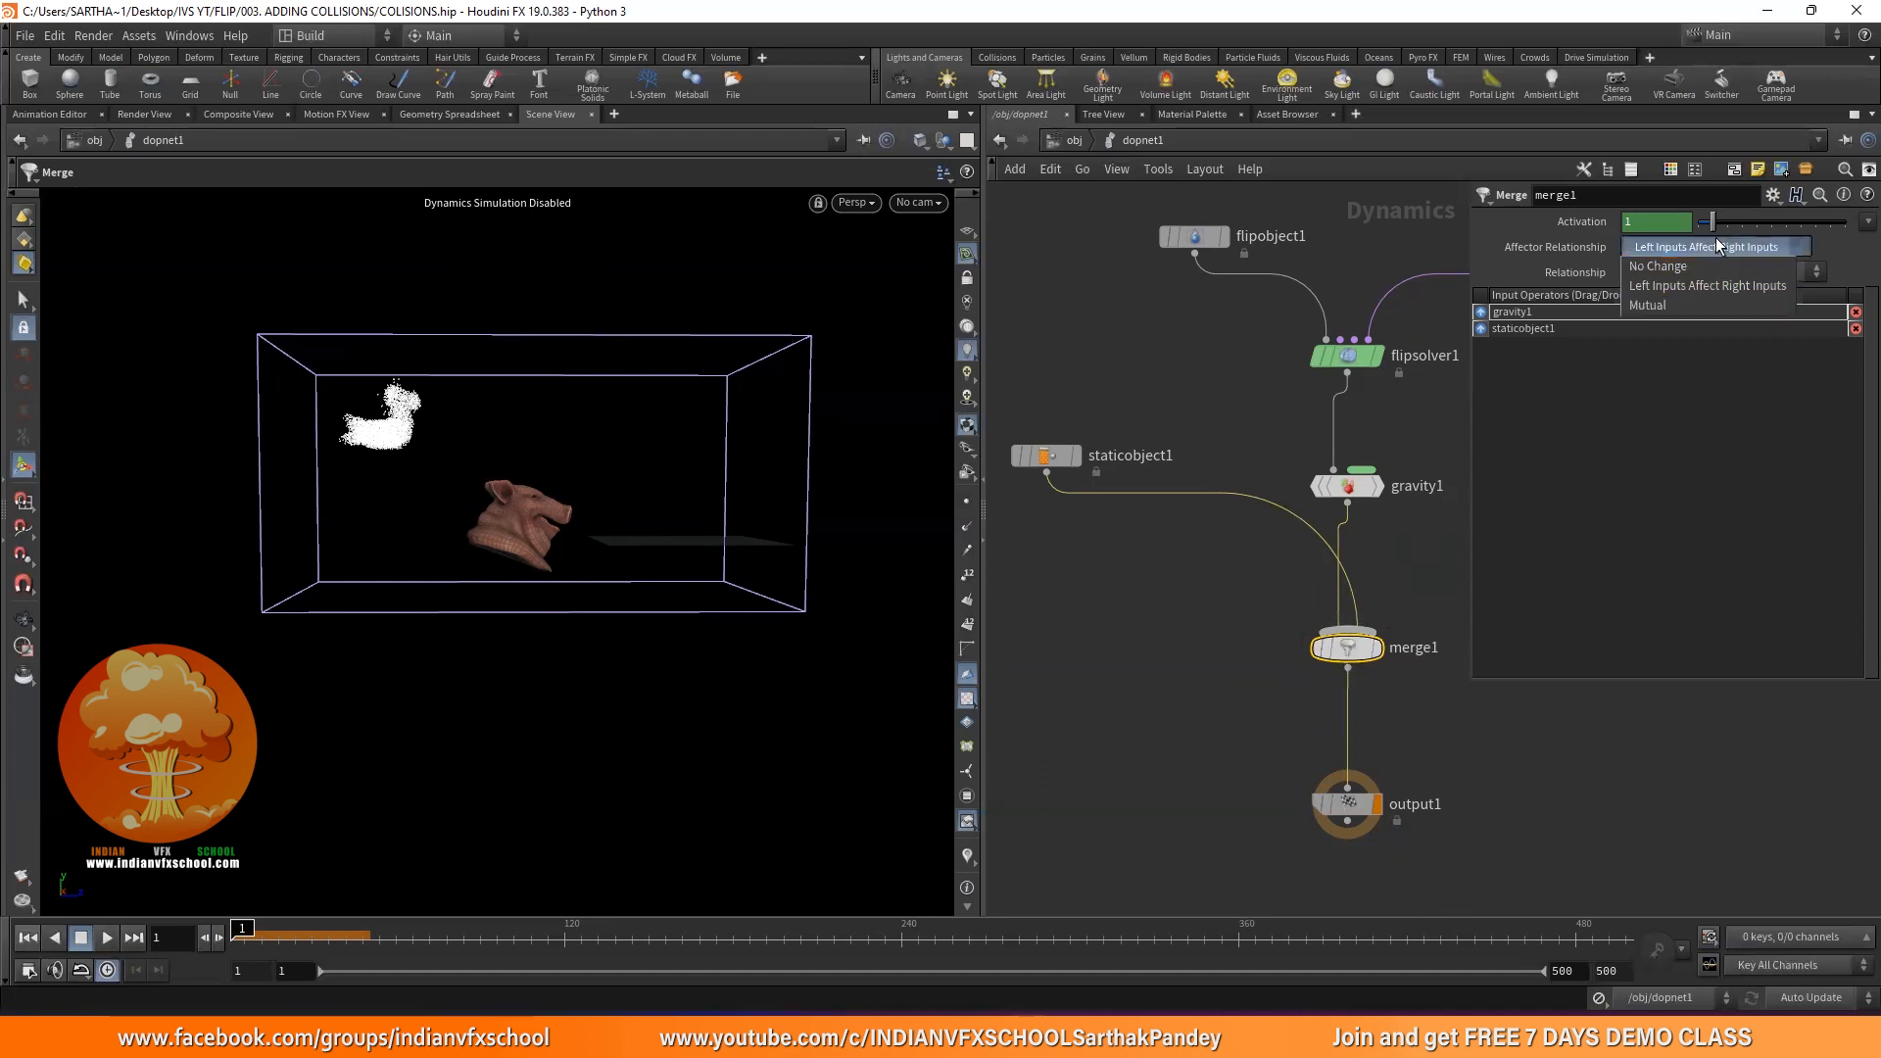
pyautogui.click(1714, 239)
pyautogui.click(1715, 243)
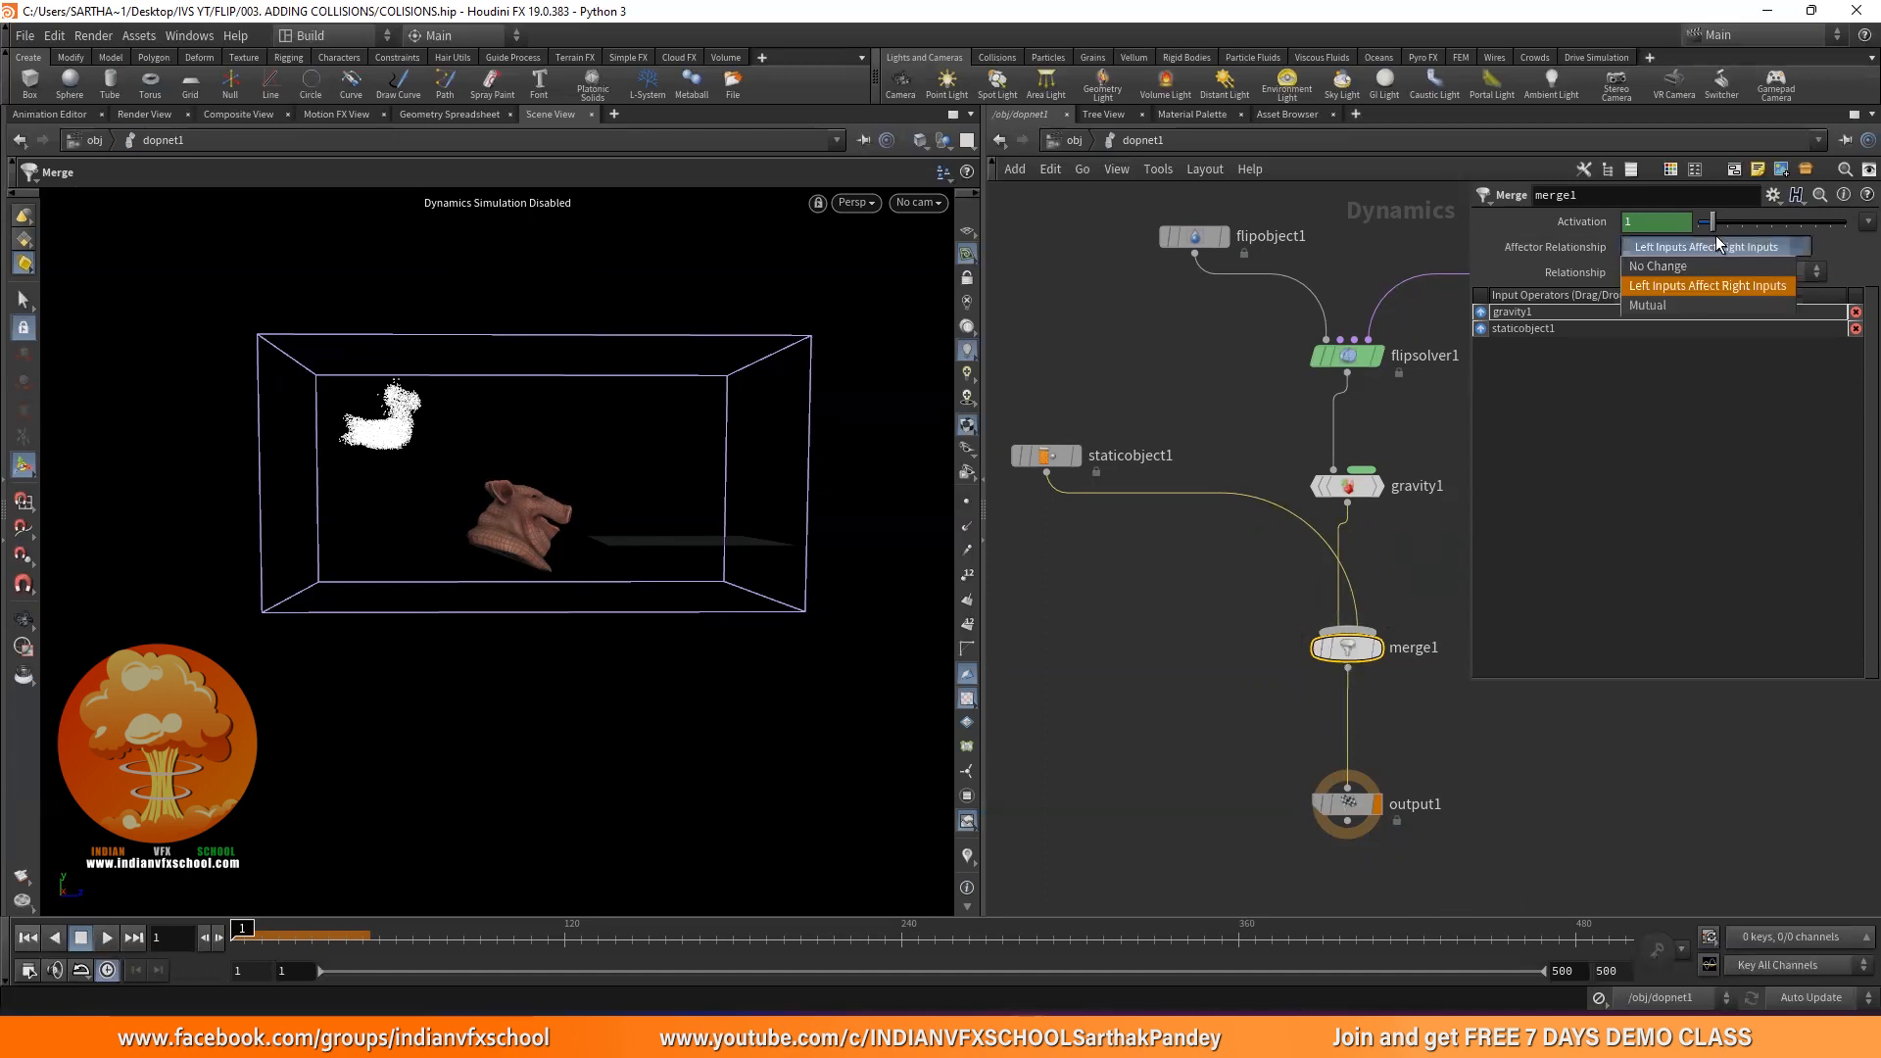
pyautogui.click(1667, 298)
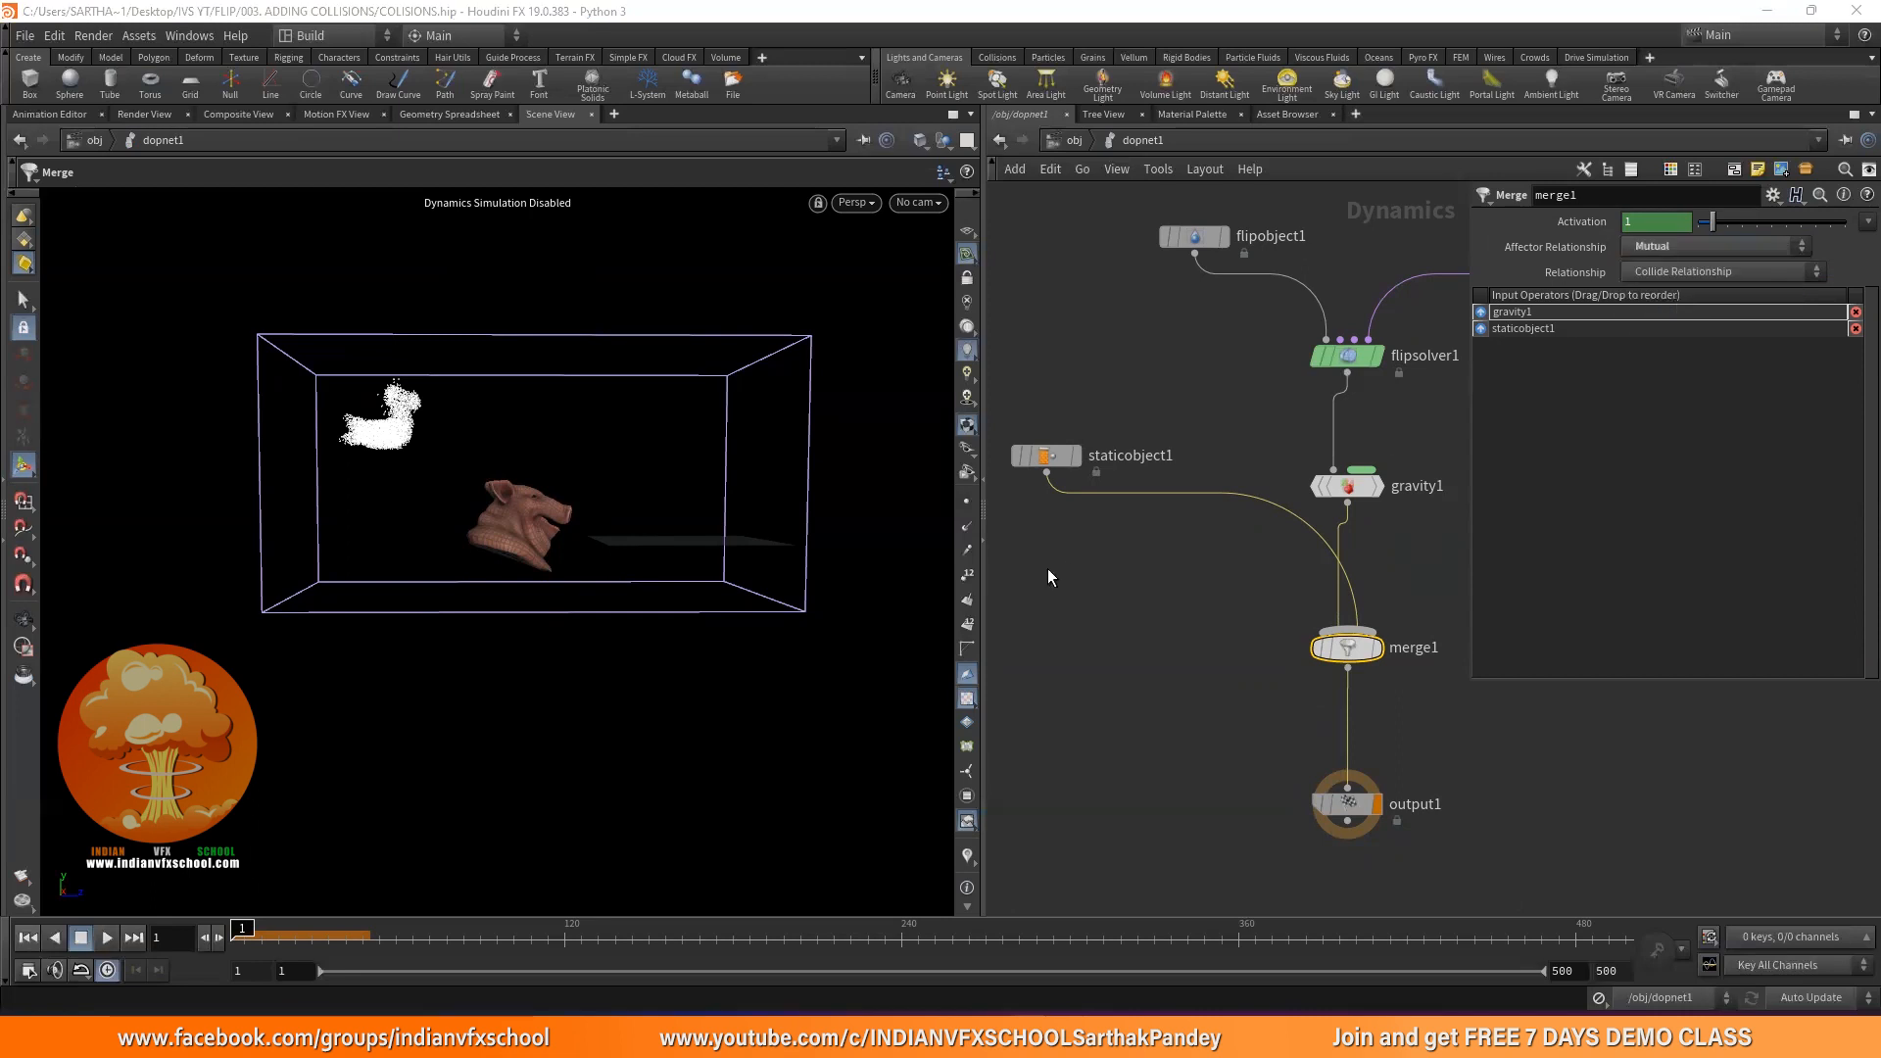
# Select staticobject1 and set the viewport to Hide Other Objects
pyautogui.click(1043, 456)
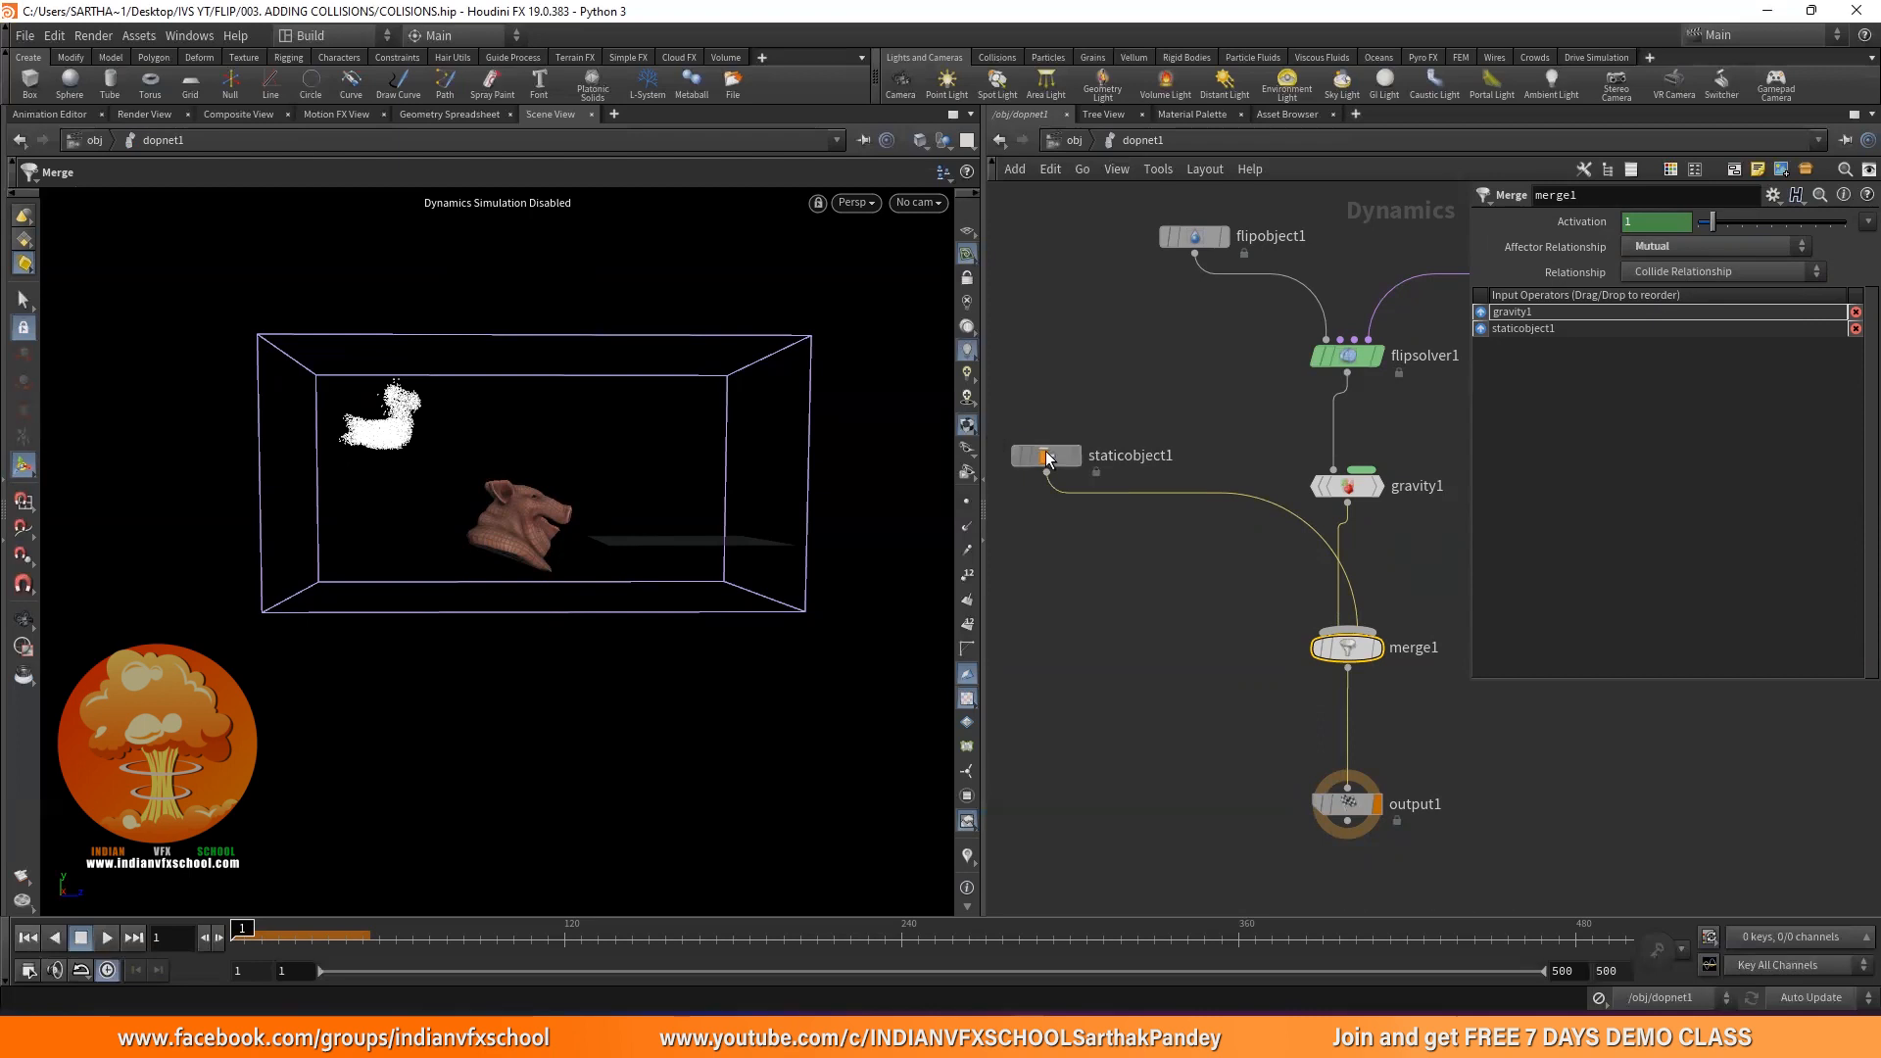
pyautogui.click(944, 140)
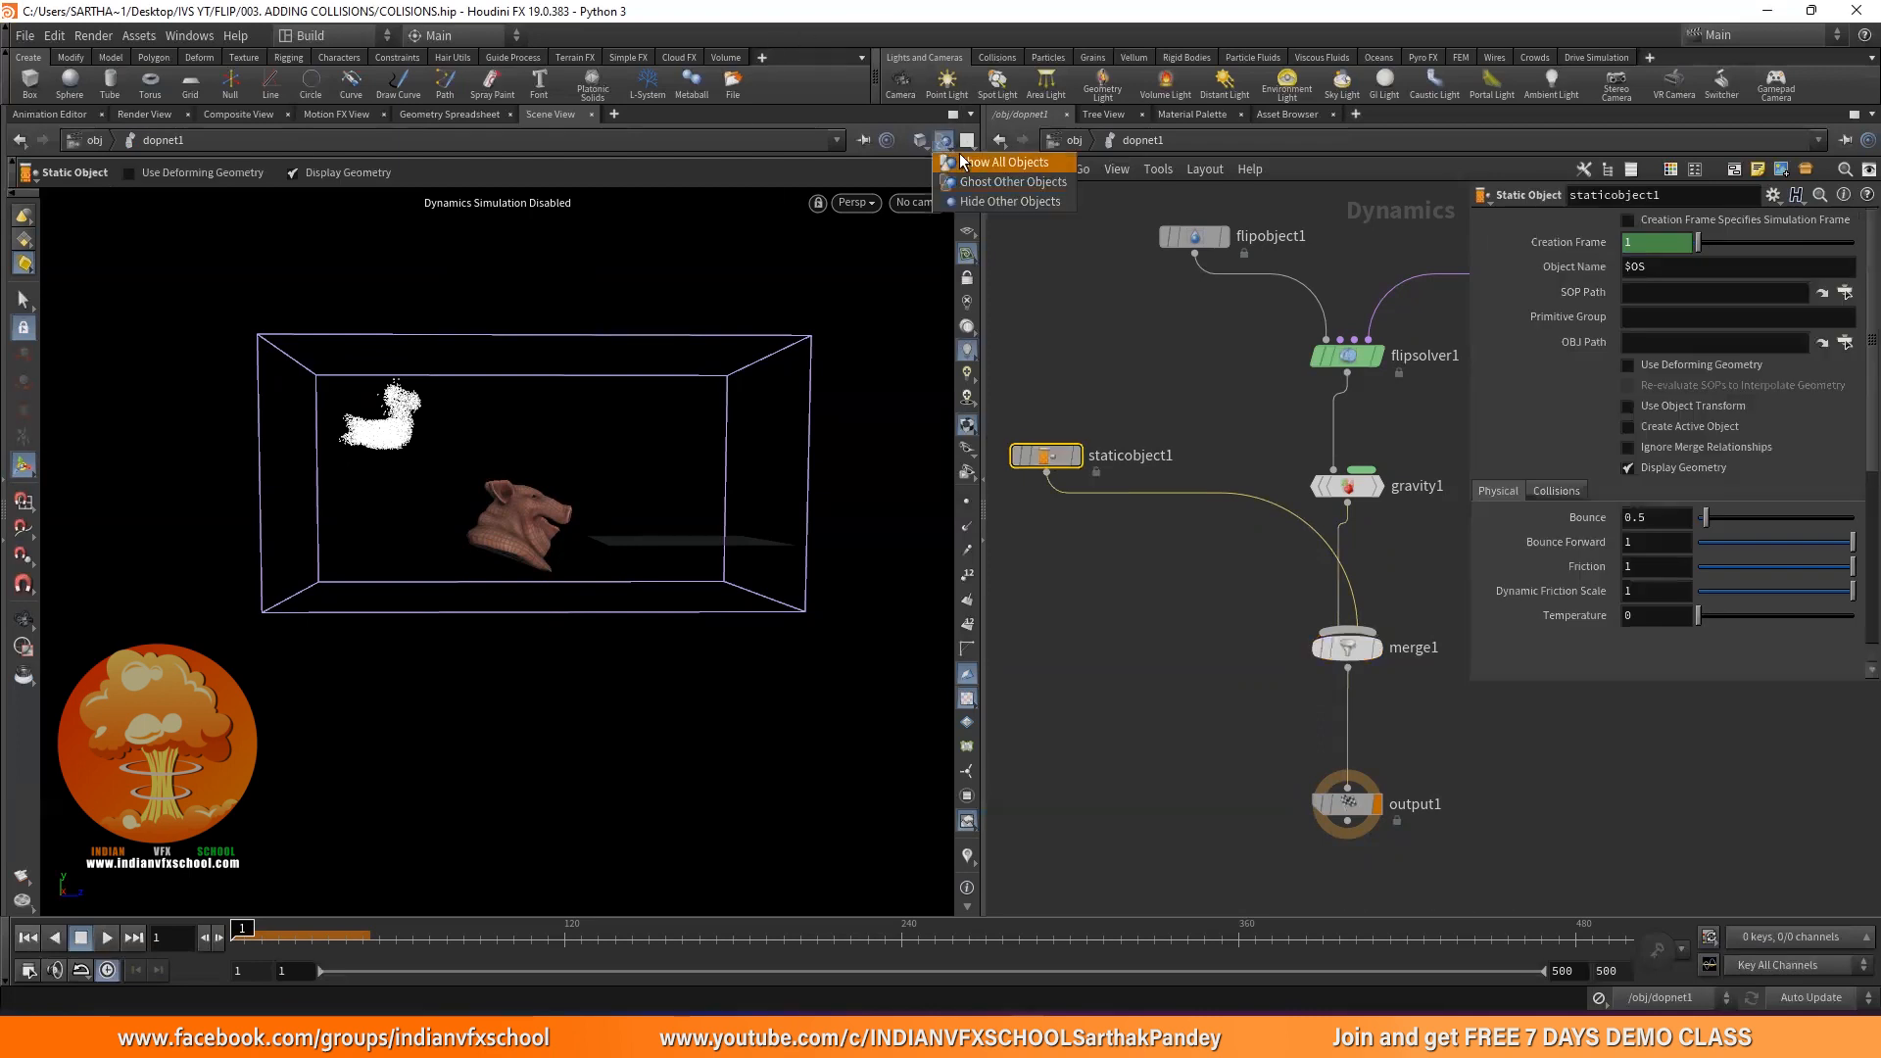
pyautogui.click(1097, 337)
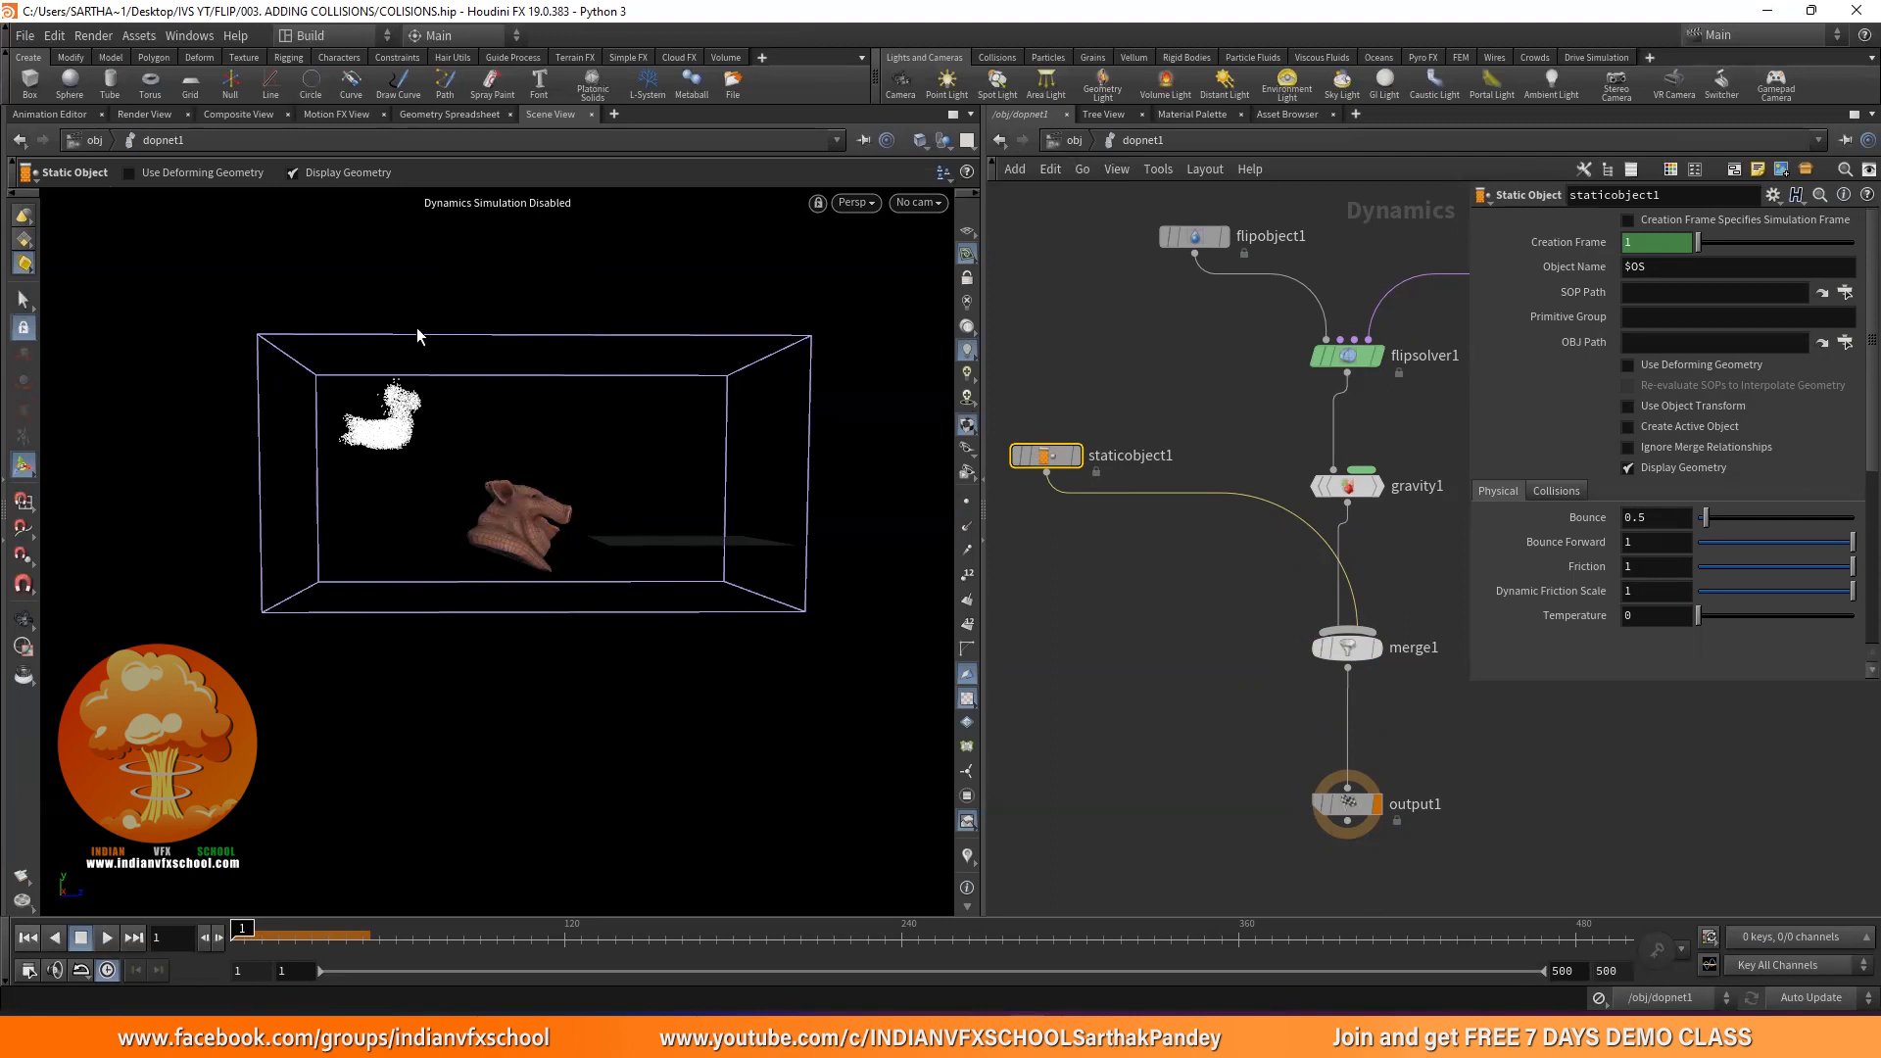
pyautogui.click(943, 140)
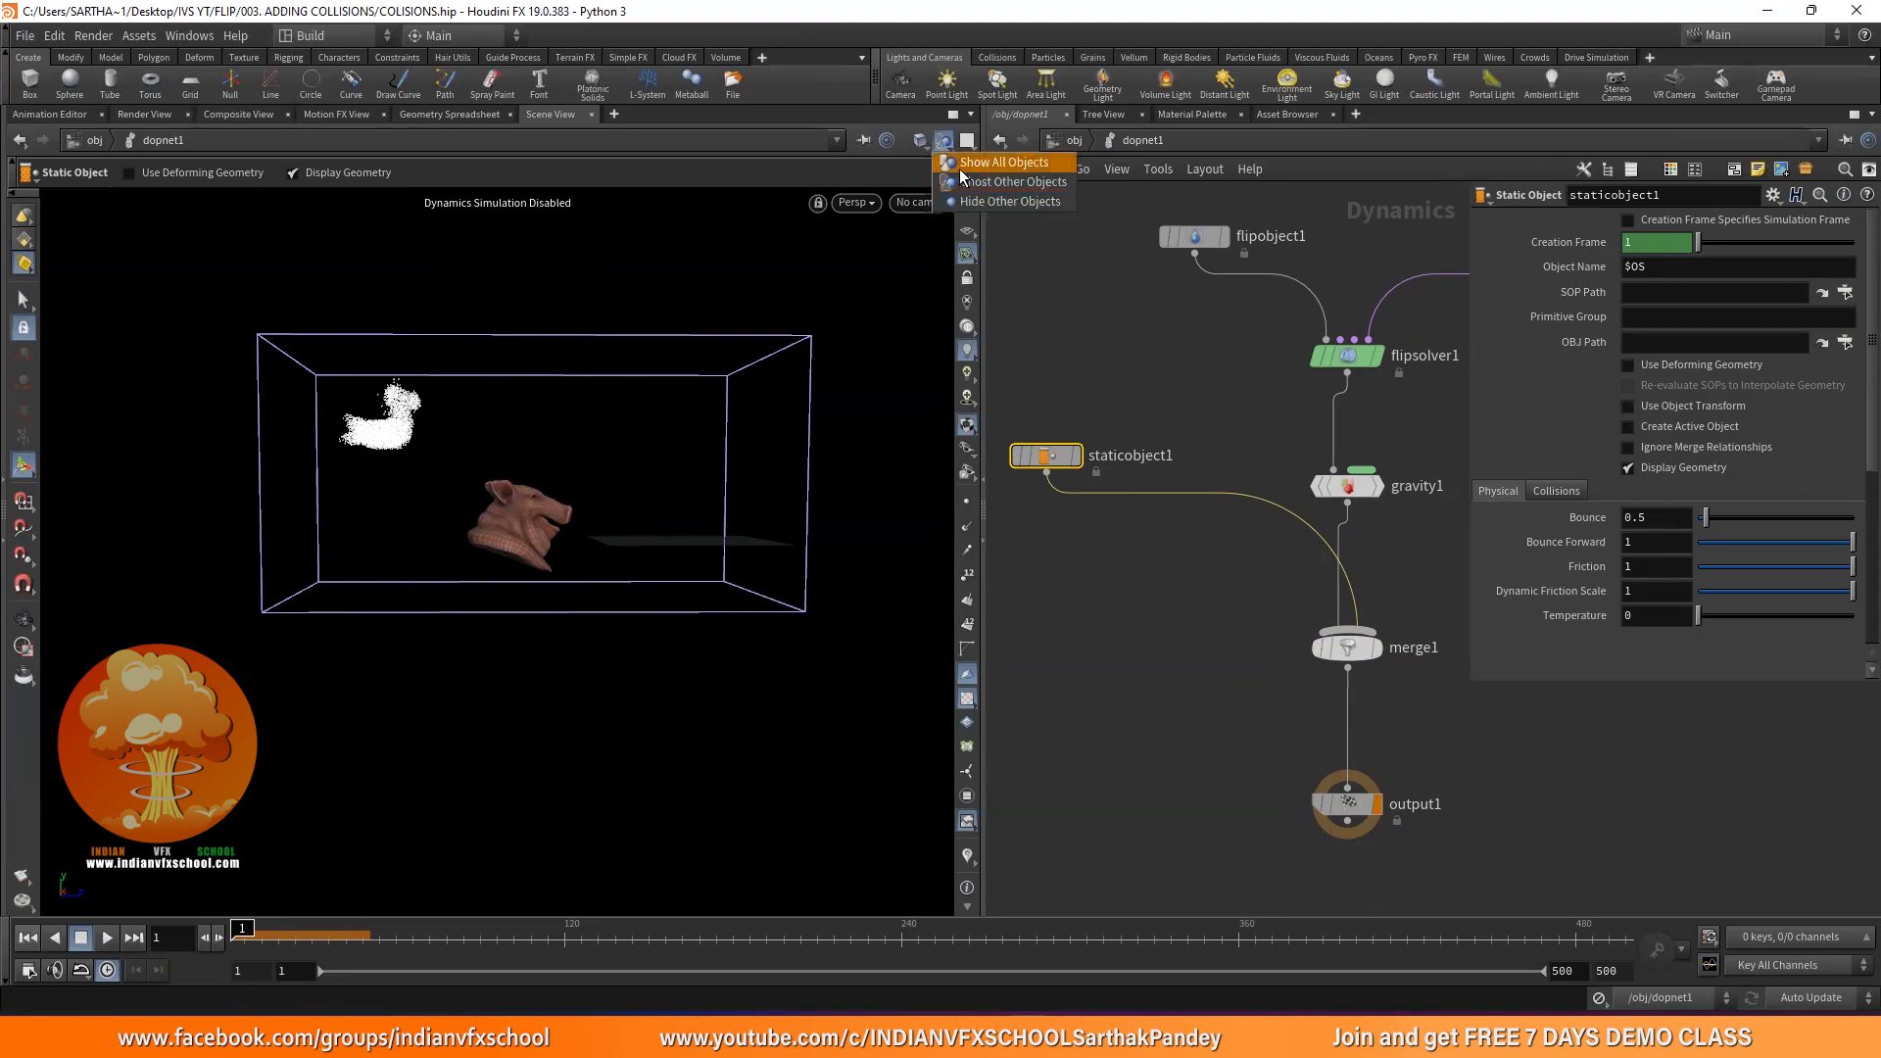
pyautogui.click(1009, 202)
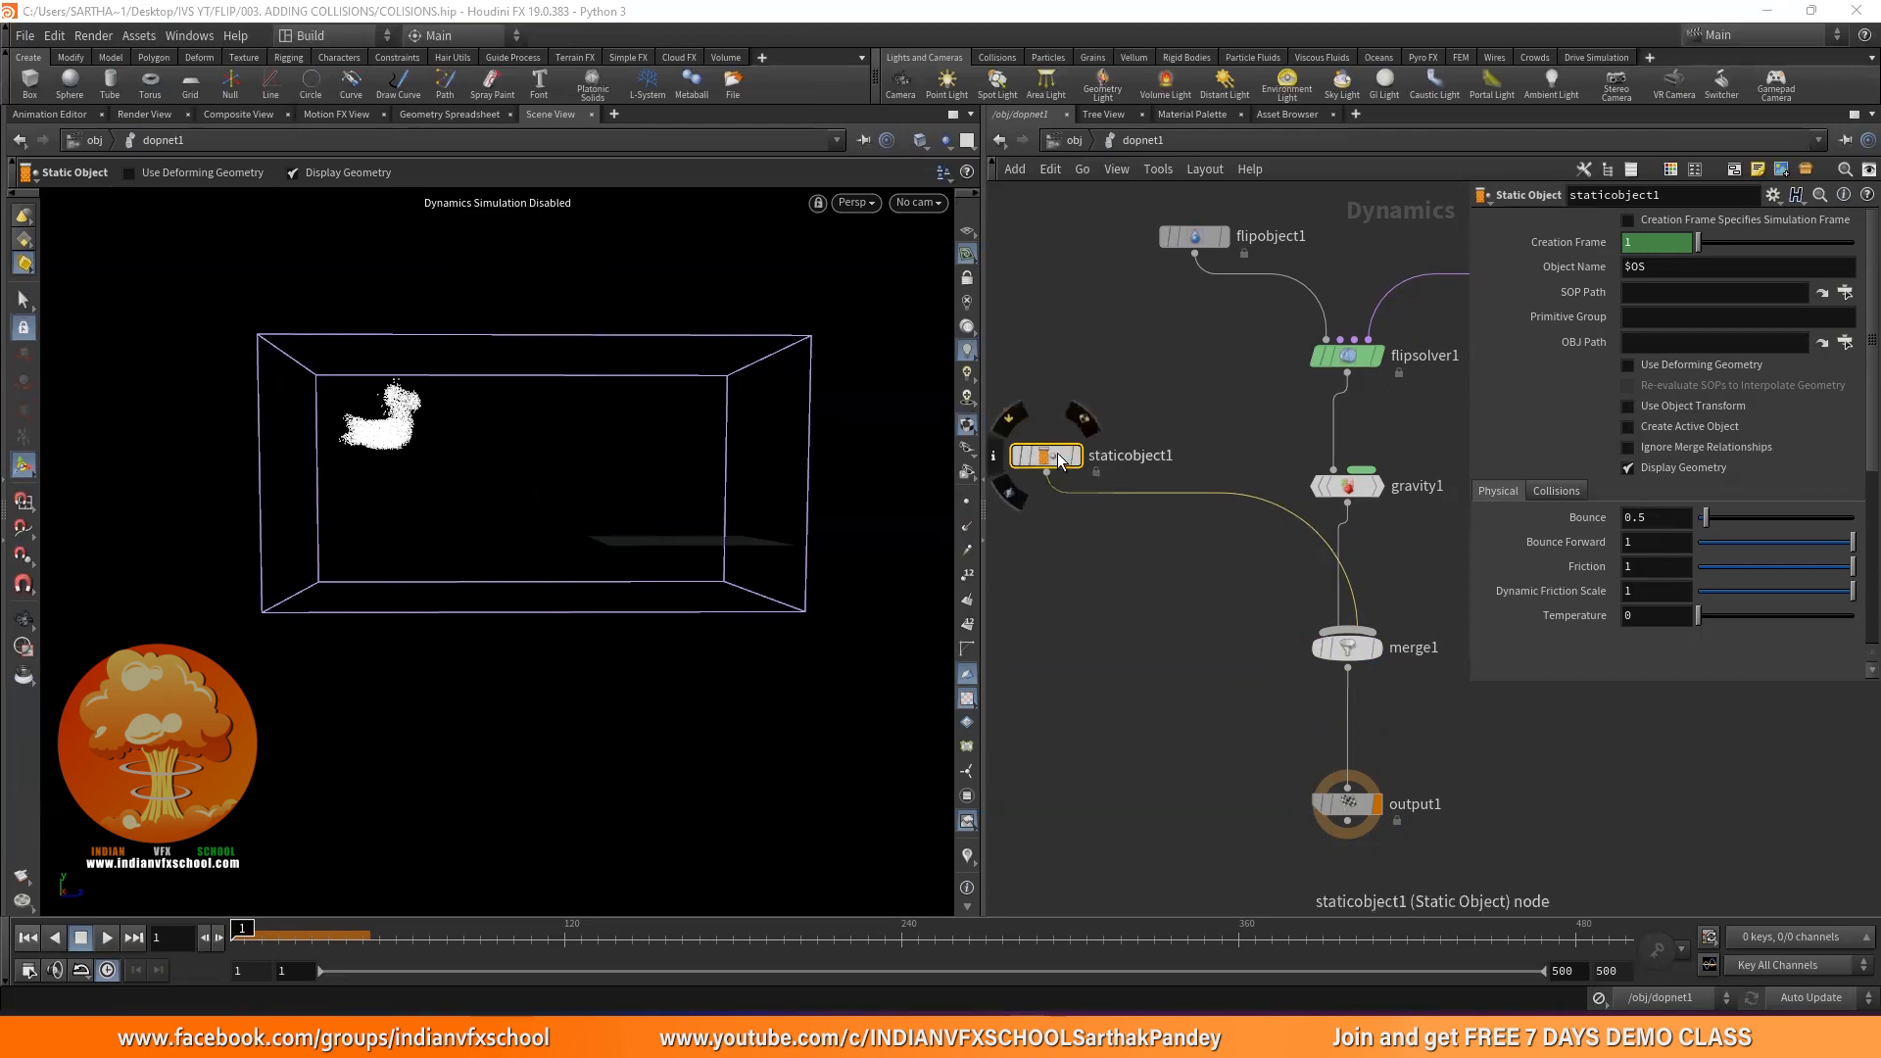
# Set staticobject1's SOP Path to the COLL null in geo1, /obj/geo1/COLL
pyautogui.click(1845, 291)
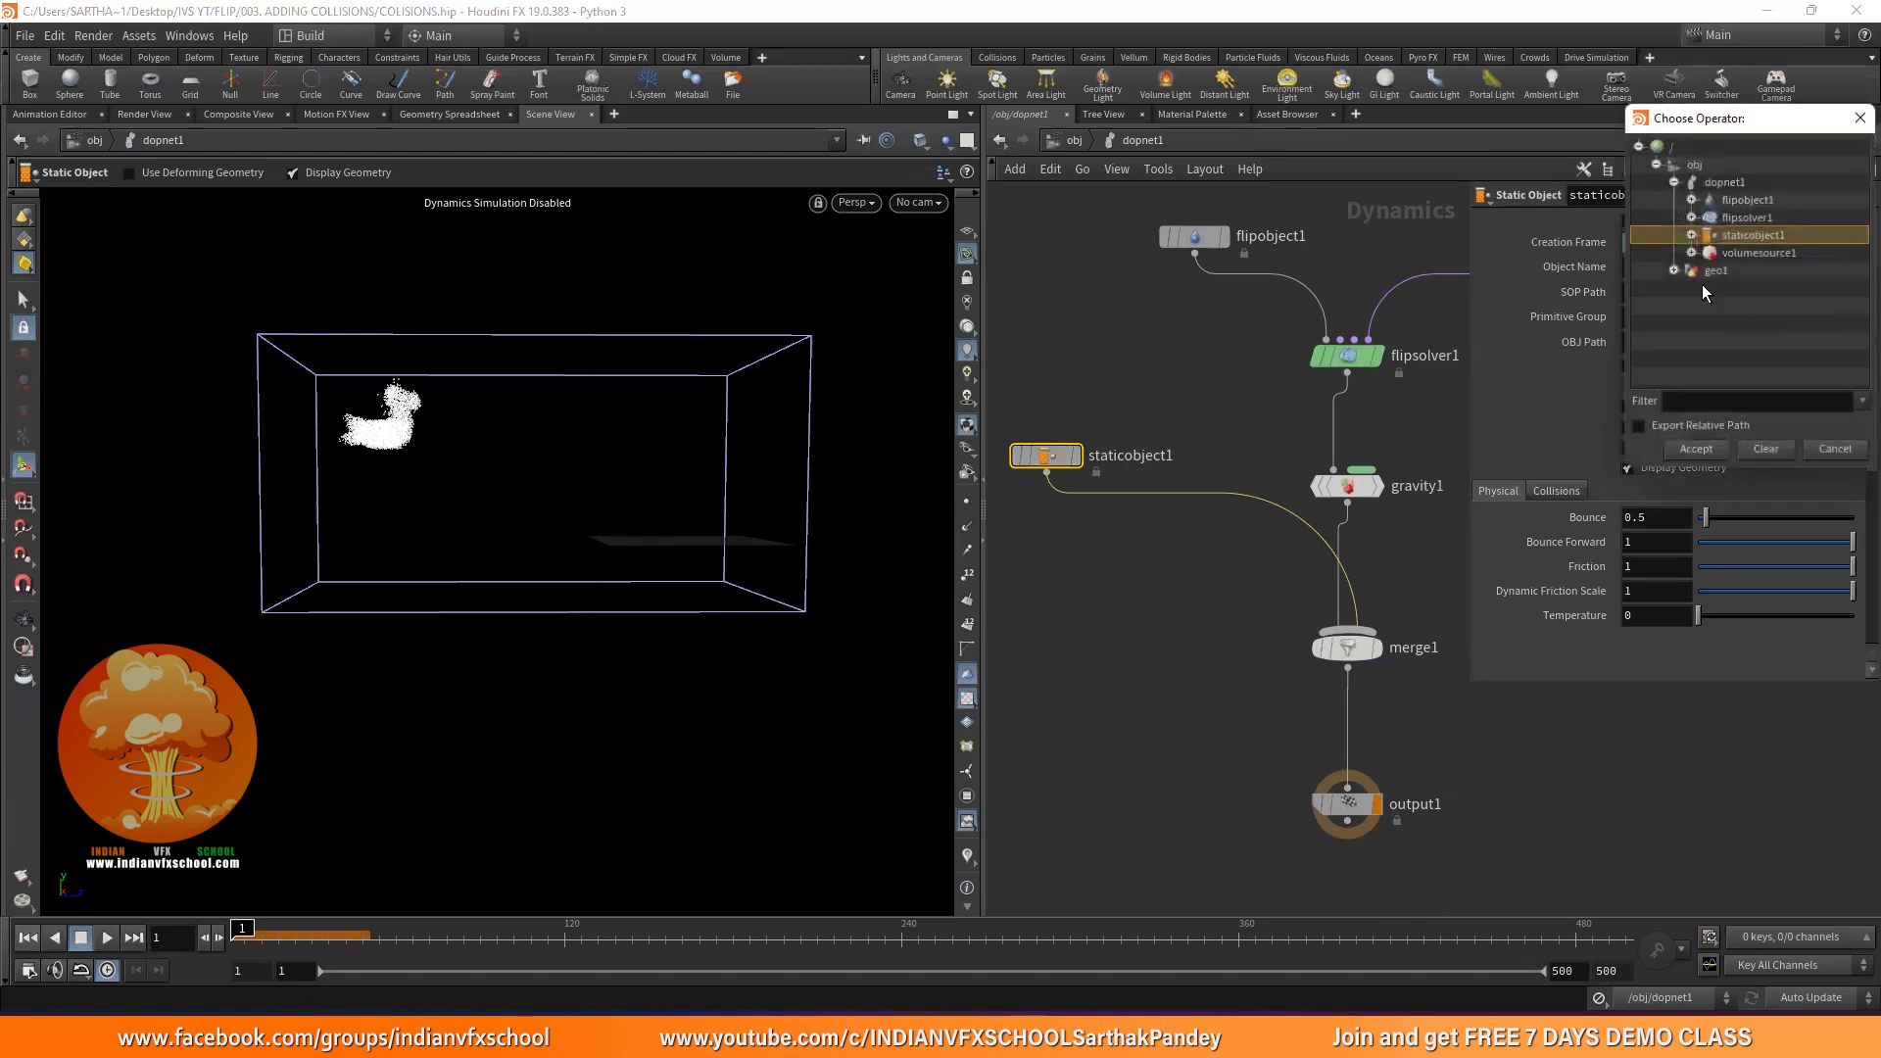
pyautogui.click(1674, 182)
pyautogui.click(1674, 200)
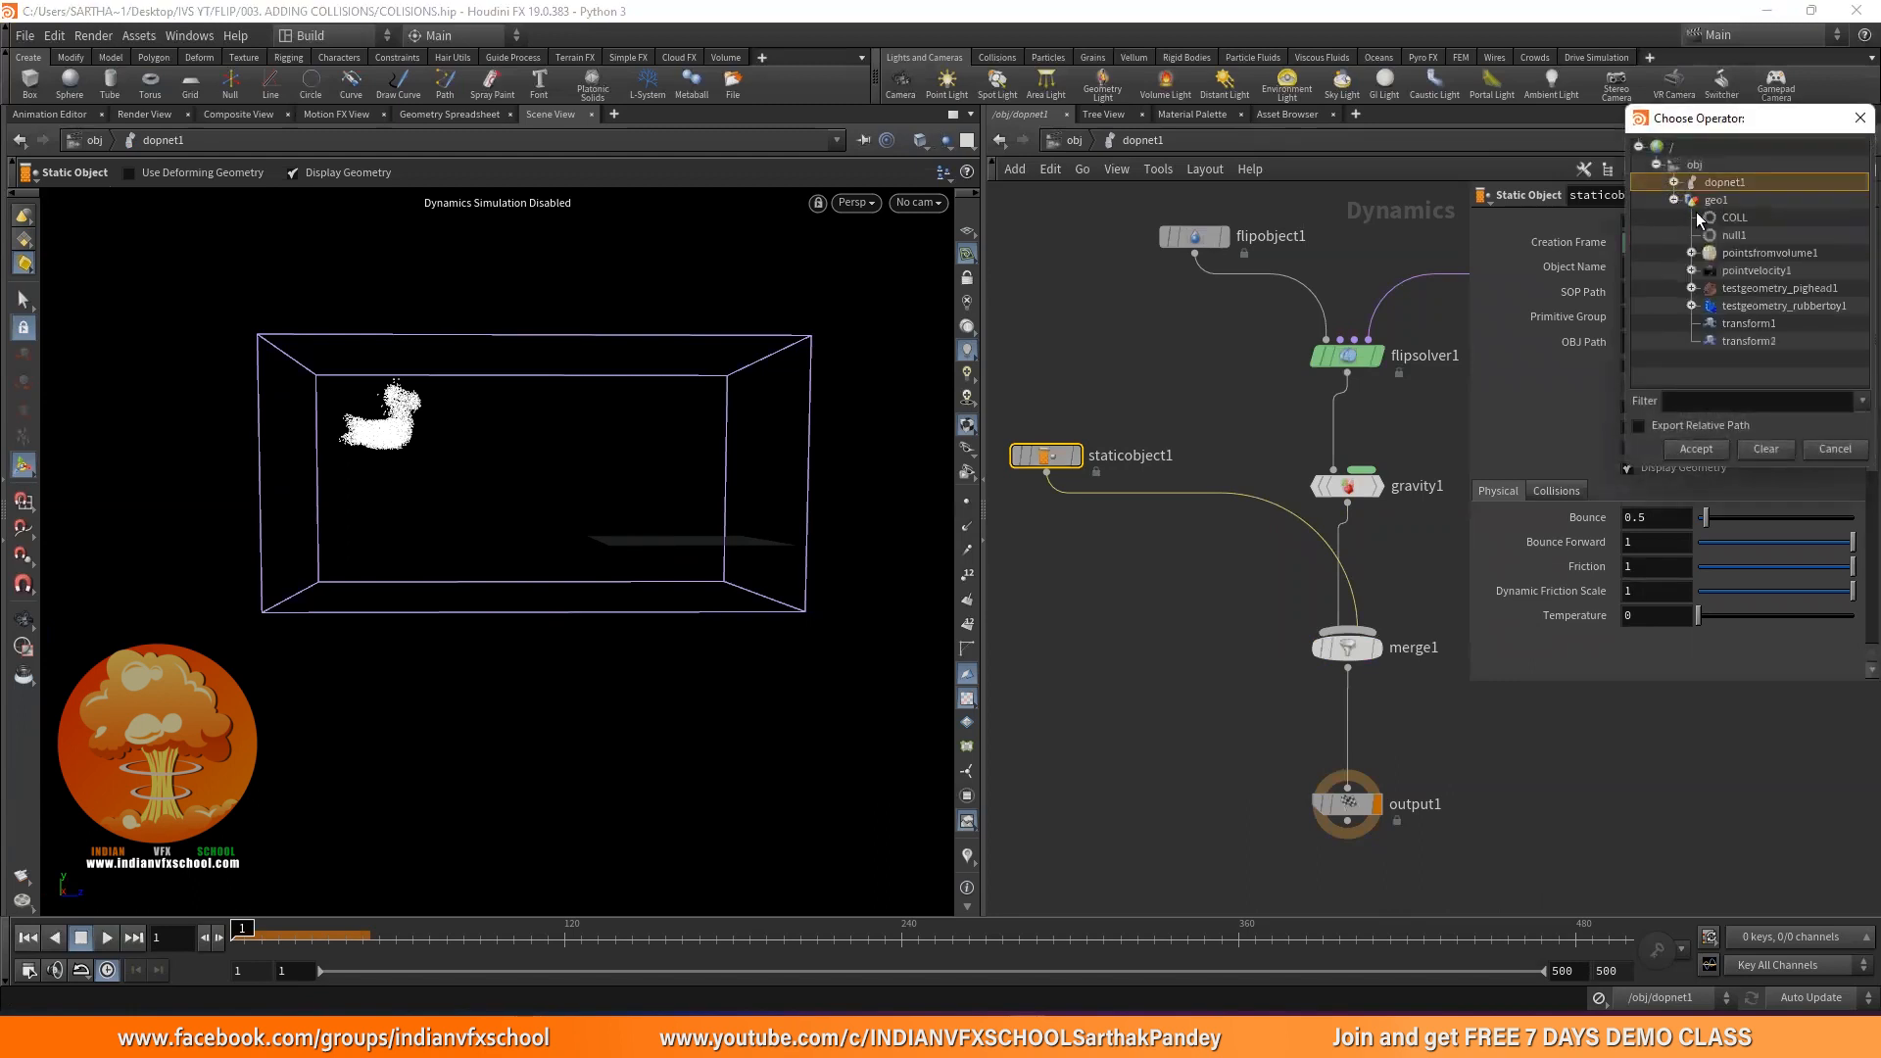
pyautogui.click(1734, 221)
pyautogui.click(1697, 450)
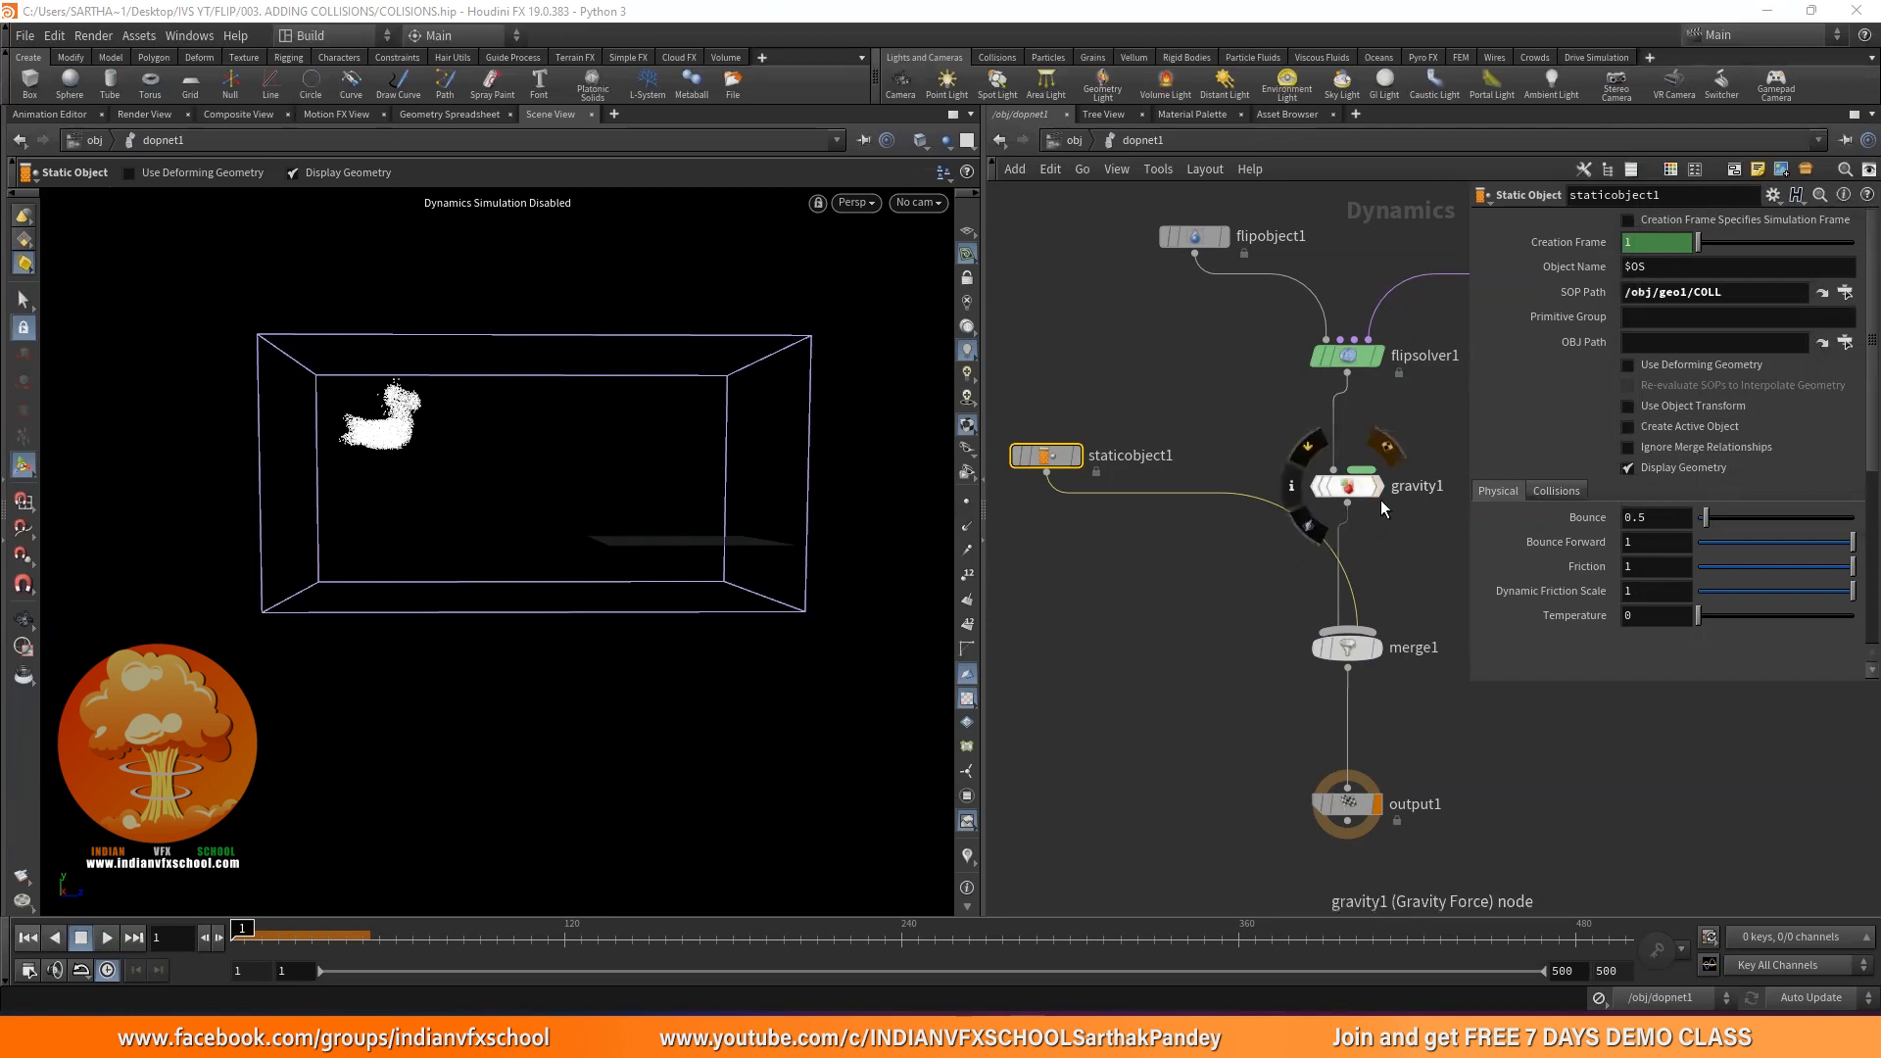
# Enable the dynamics simulation and play its first few frames from frame 1
pyautogui.click(30, 940)
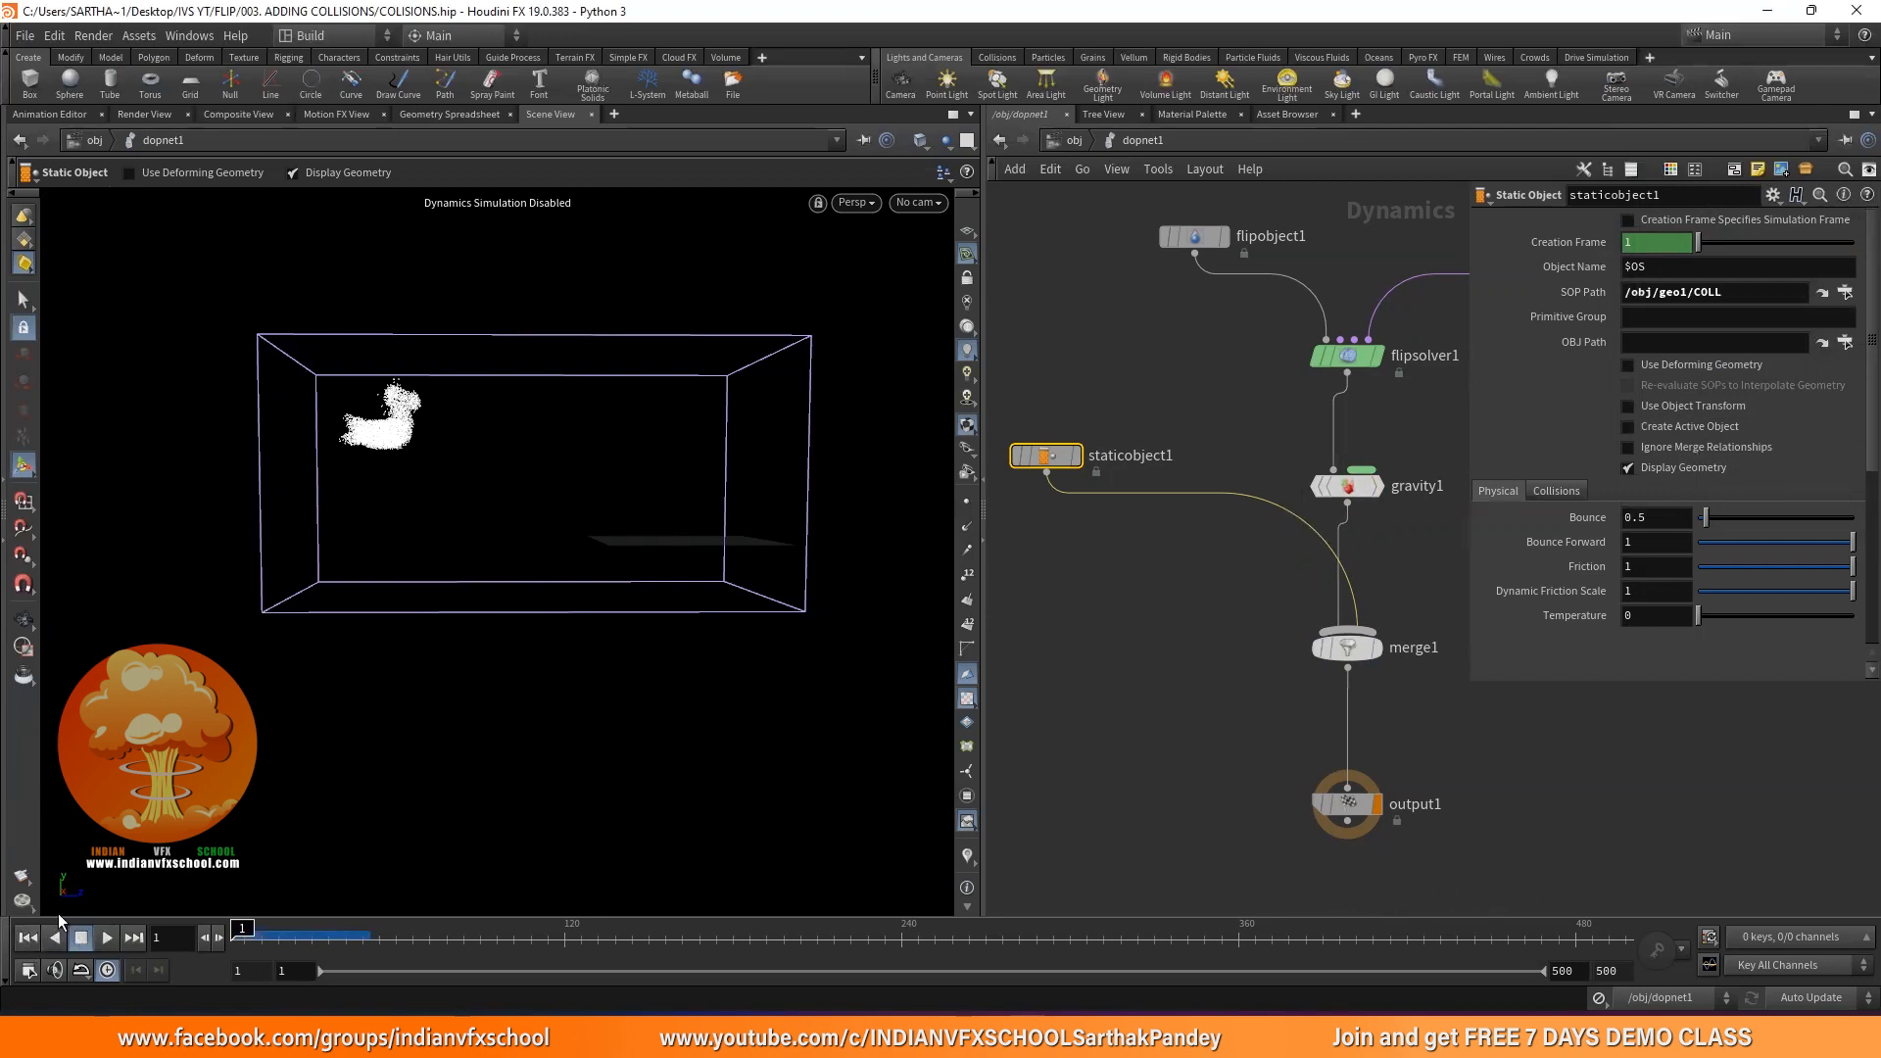
pyautogui.click(1601, 997)
pyautogui.click(107, 937)
pyautogui.click(81, 937)
pyautogui.press('Escape')
# Play the simulation to about frame 41 to examine the fluid hitting the pig head, and return to the first frame
pyautogui.moveTo(529, 431); pyautogui.dragTo(354, 695)
pyautogui.scroll(3, 553, 421)
pyautogui.moveTo(354, 694); pyautogui.dragTo(344, 672, button='right')
pyautogui.moveTo(344, 672); pyautogui.dragTo(608, 638)
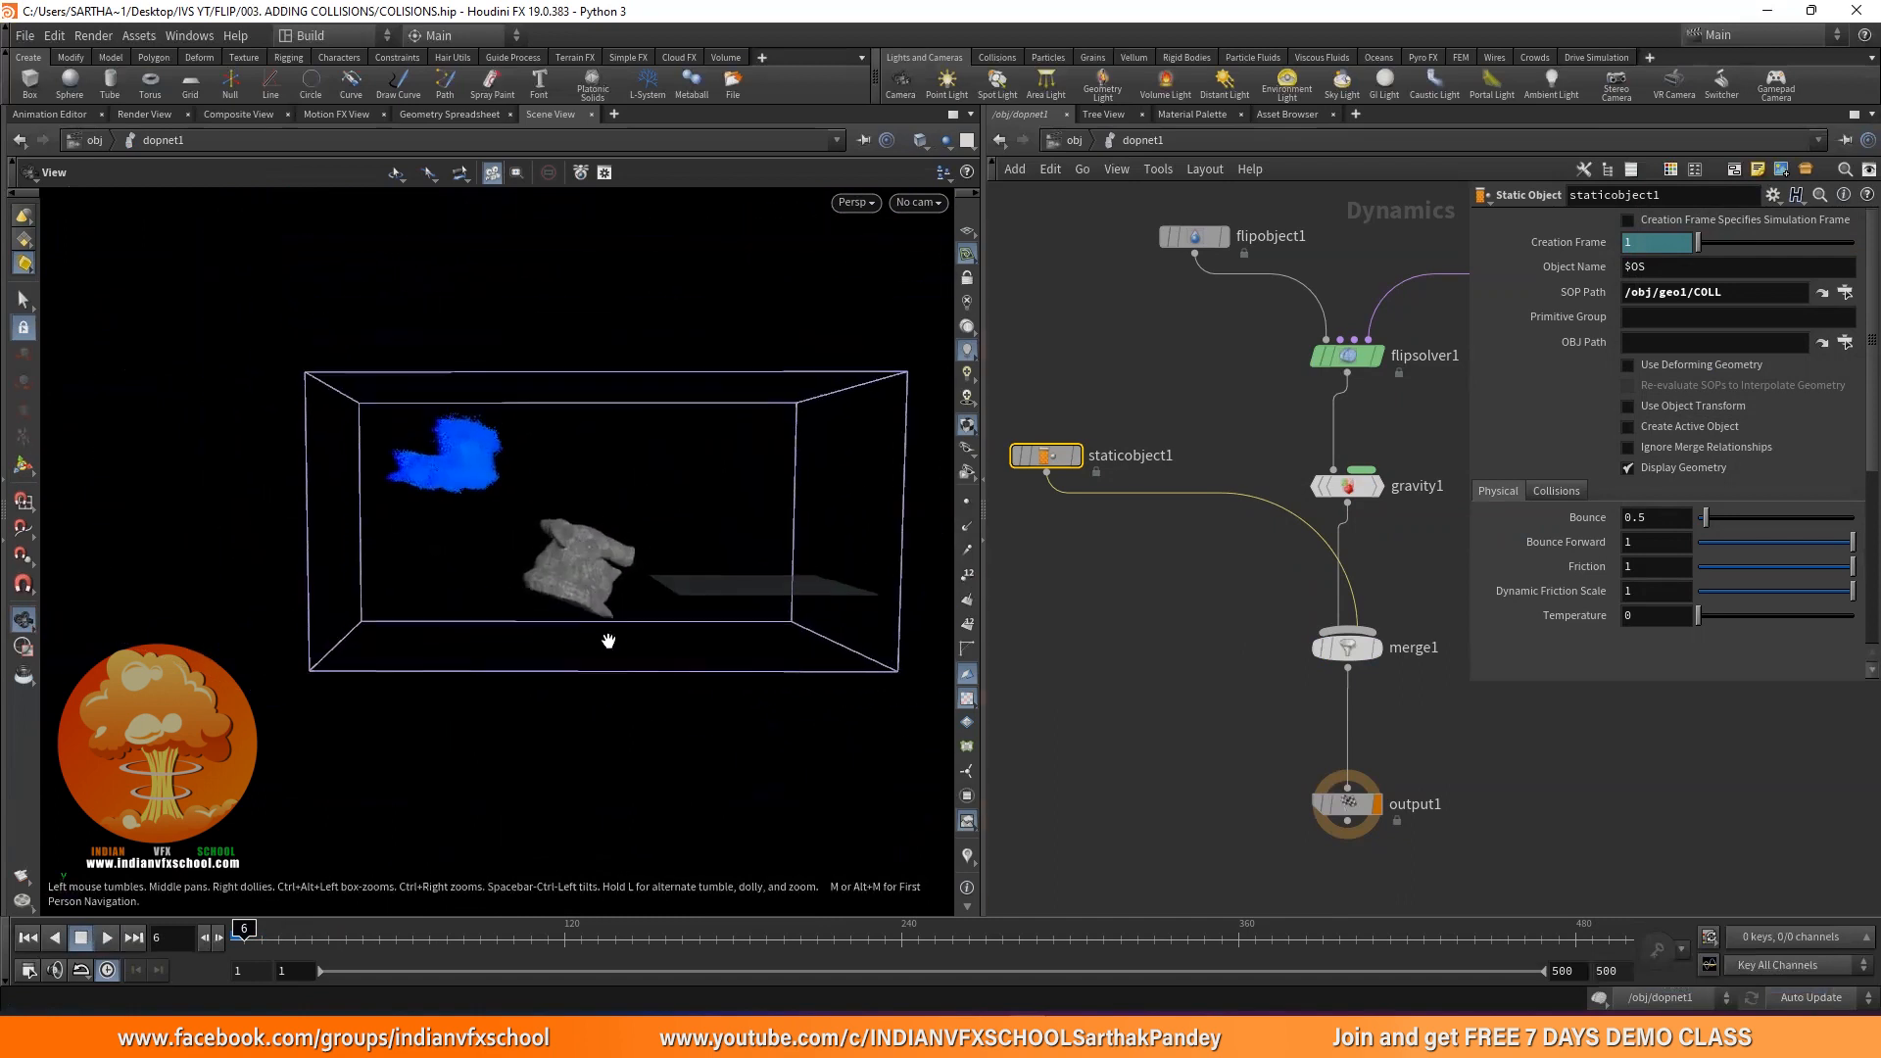
pyautogui.click(107, 937)
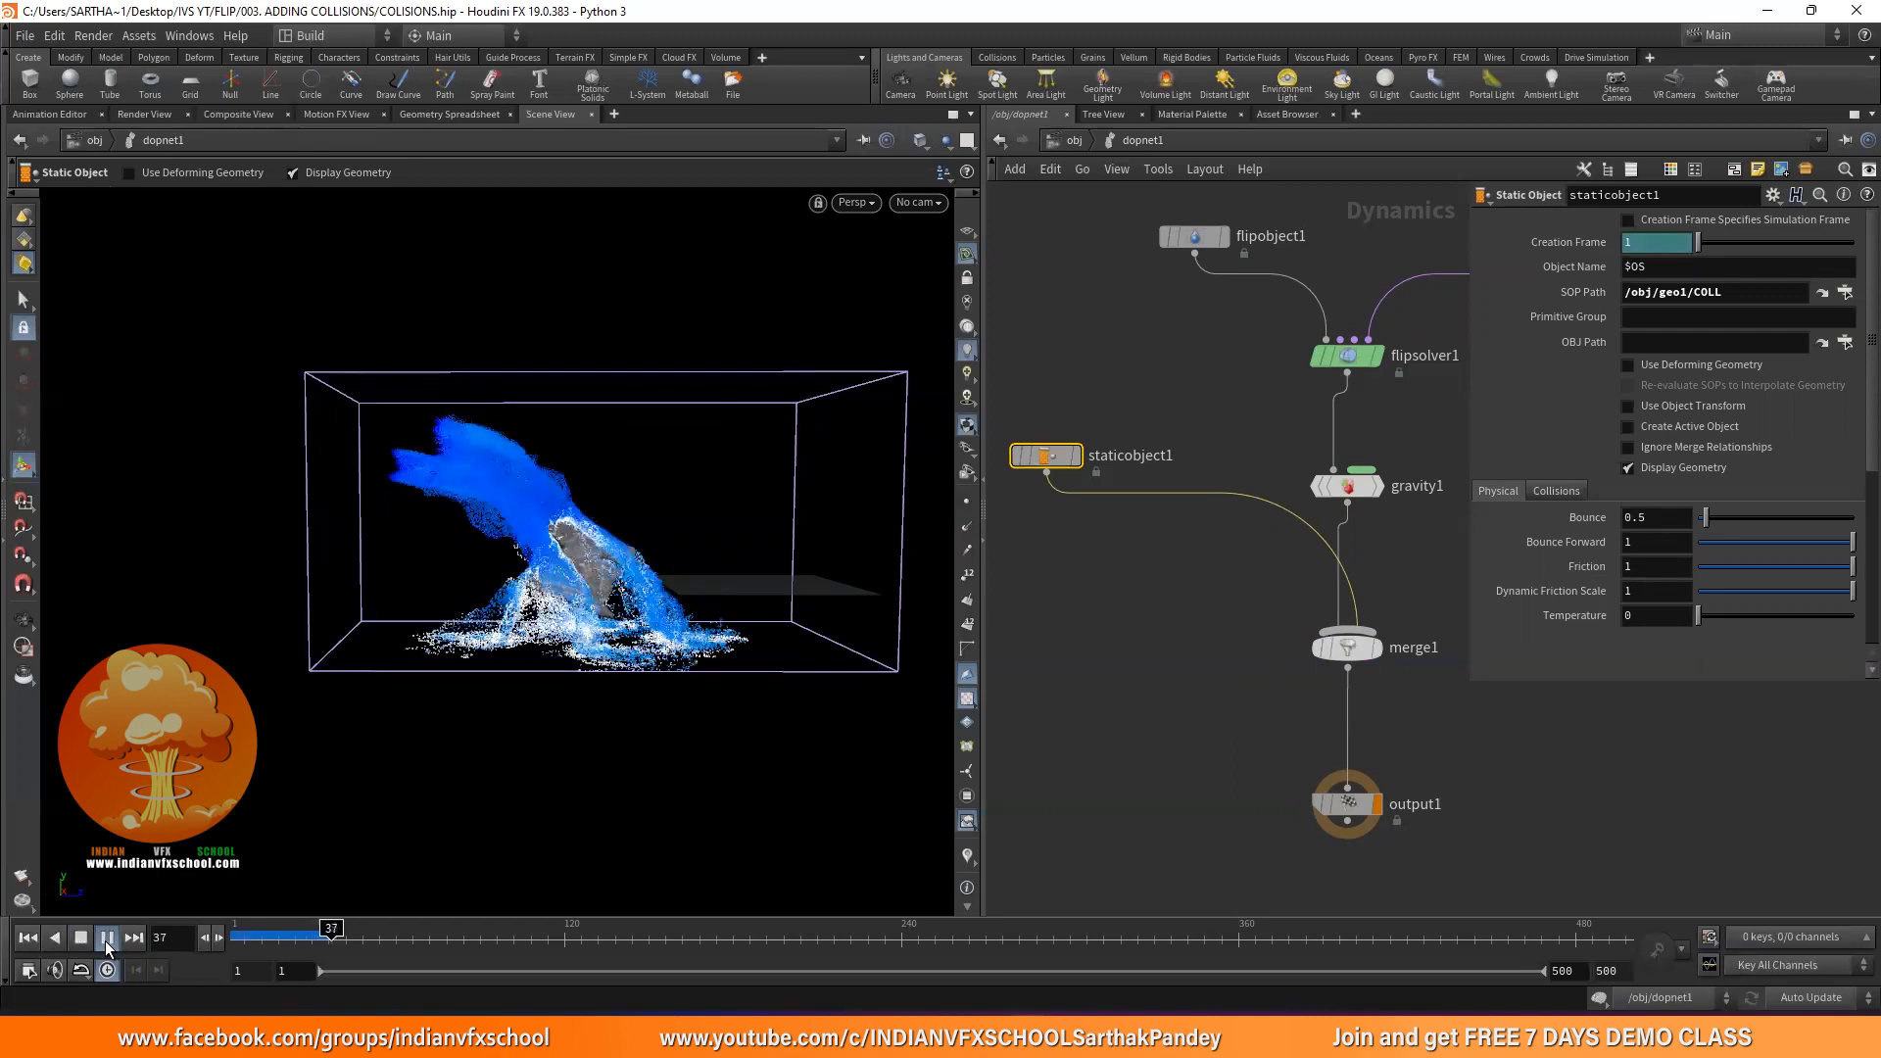
pyautogui.click(31, 938)
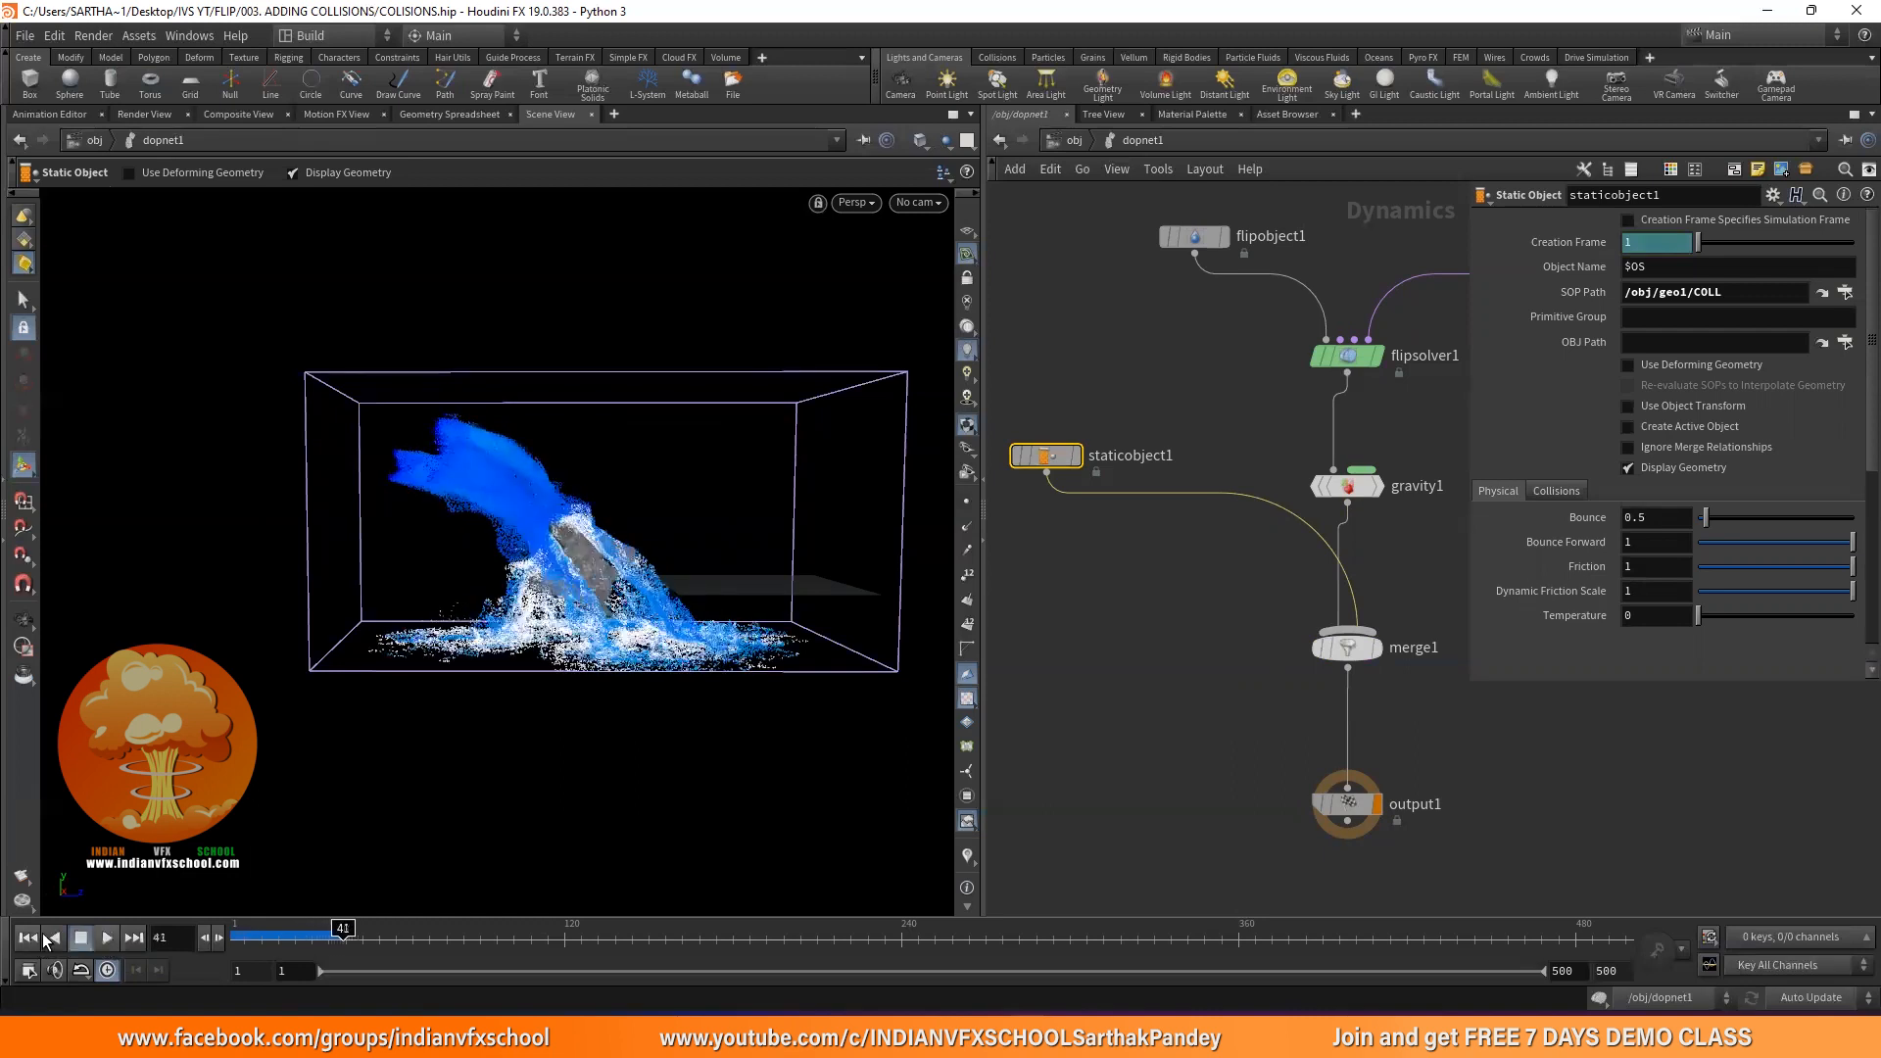
# Enable Use Deforming Geometry on staticobject1
pyautogui.scroll(5, 1119, 494)
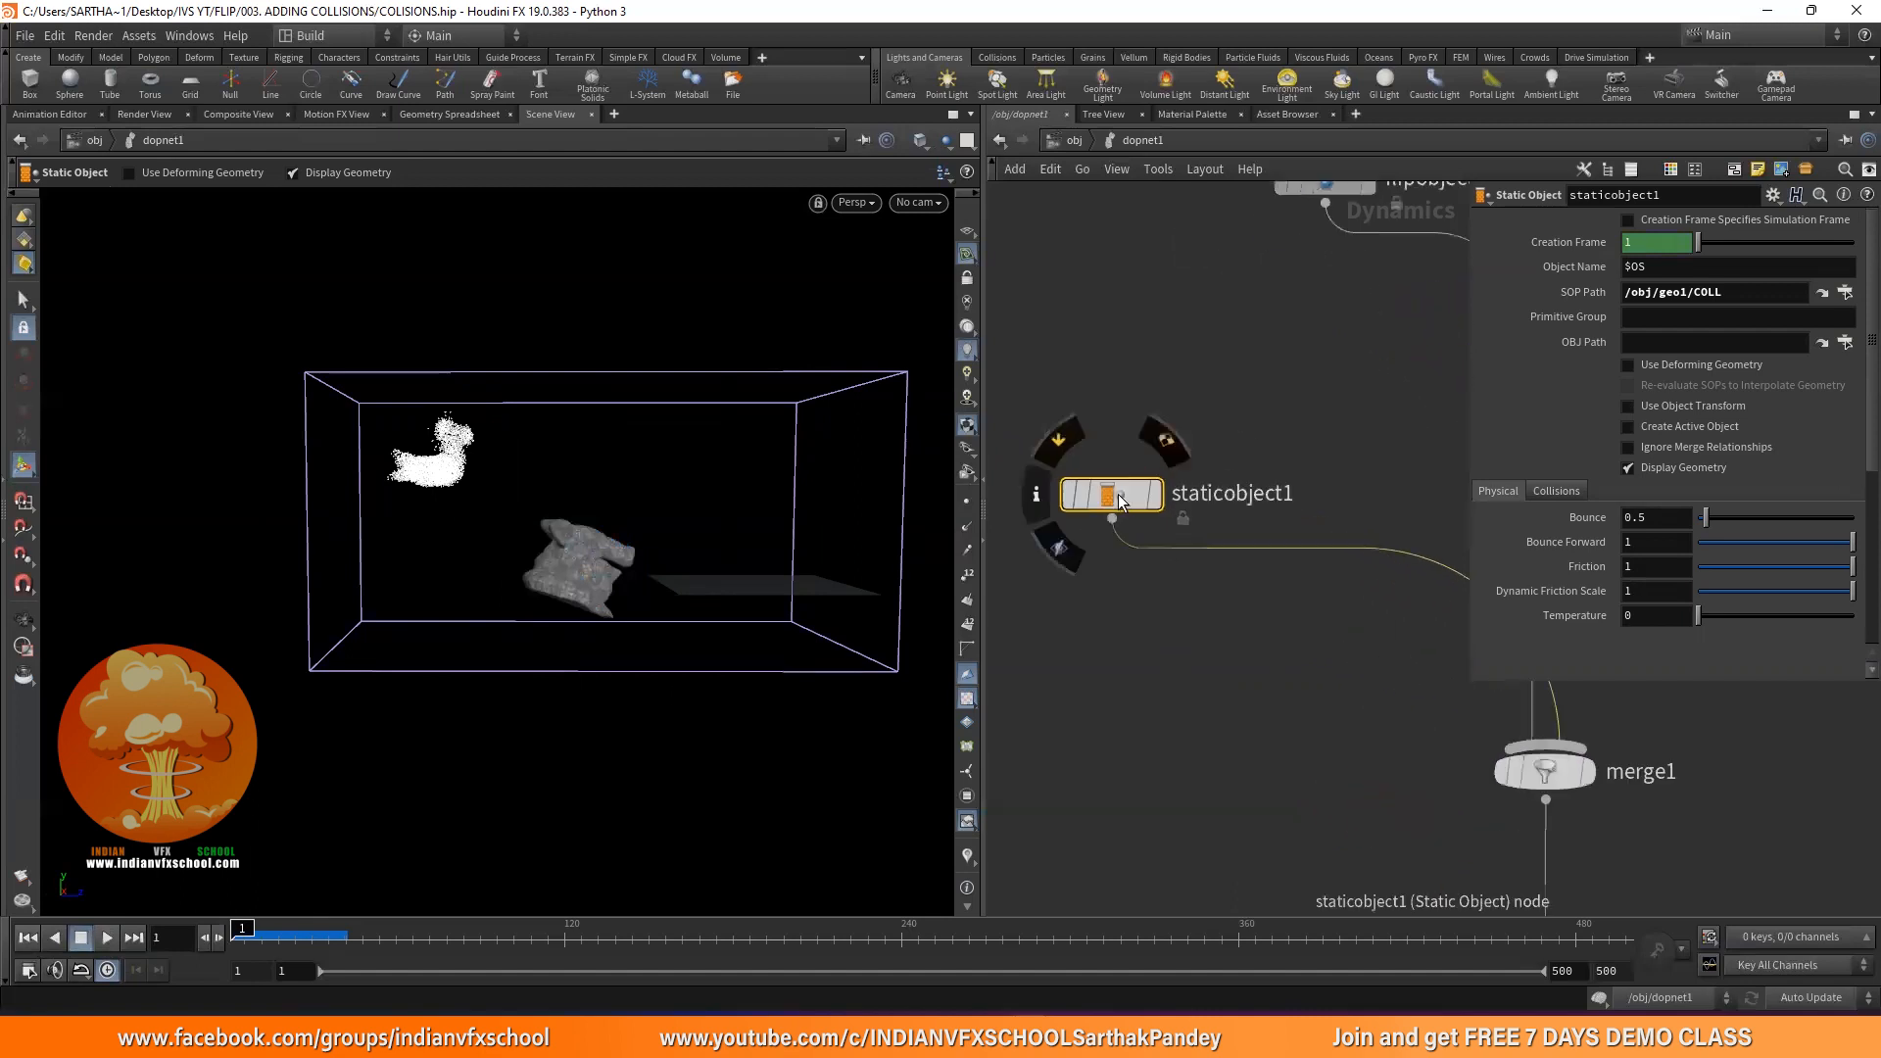
pyautogui.click(1635, 365)
# Set flipobject1's Particle Separation to 0.2
pyautogui.scroll(-3, 1359, 406)
pyautogui.moveTo(1322, 495); pyautogui.dragTo(1195, 730, button='middle')
pyautogui.scroll(3, 1248, 446)
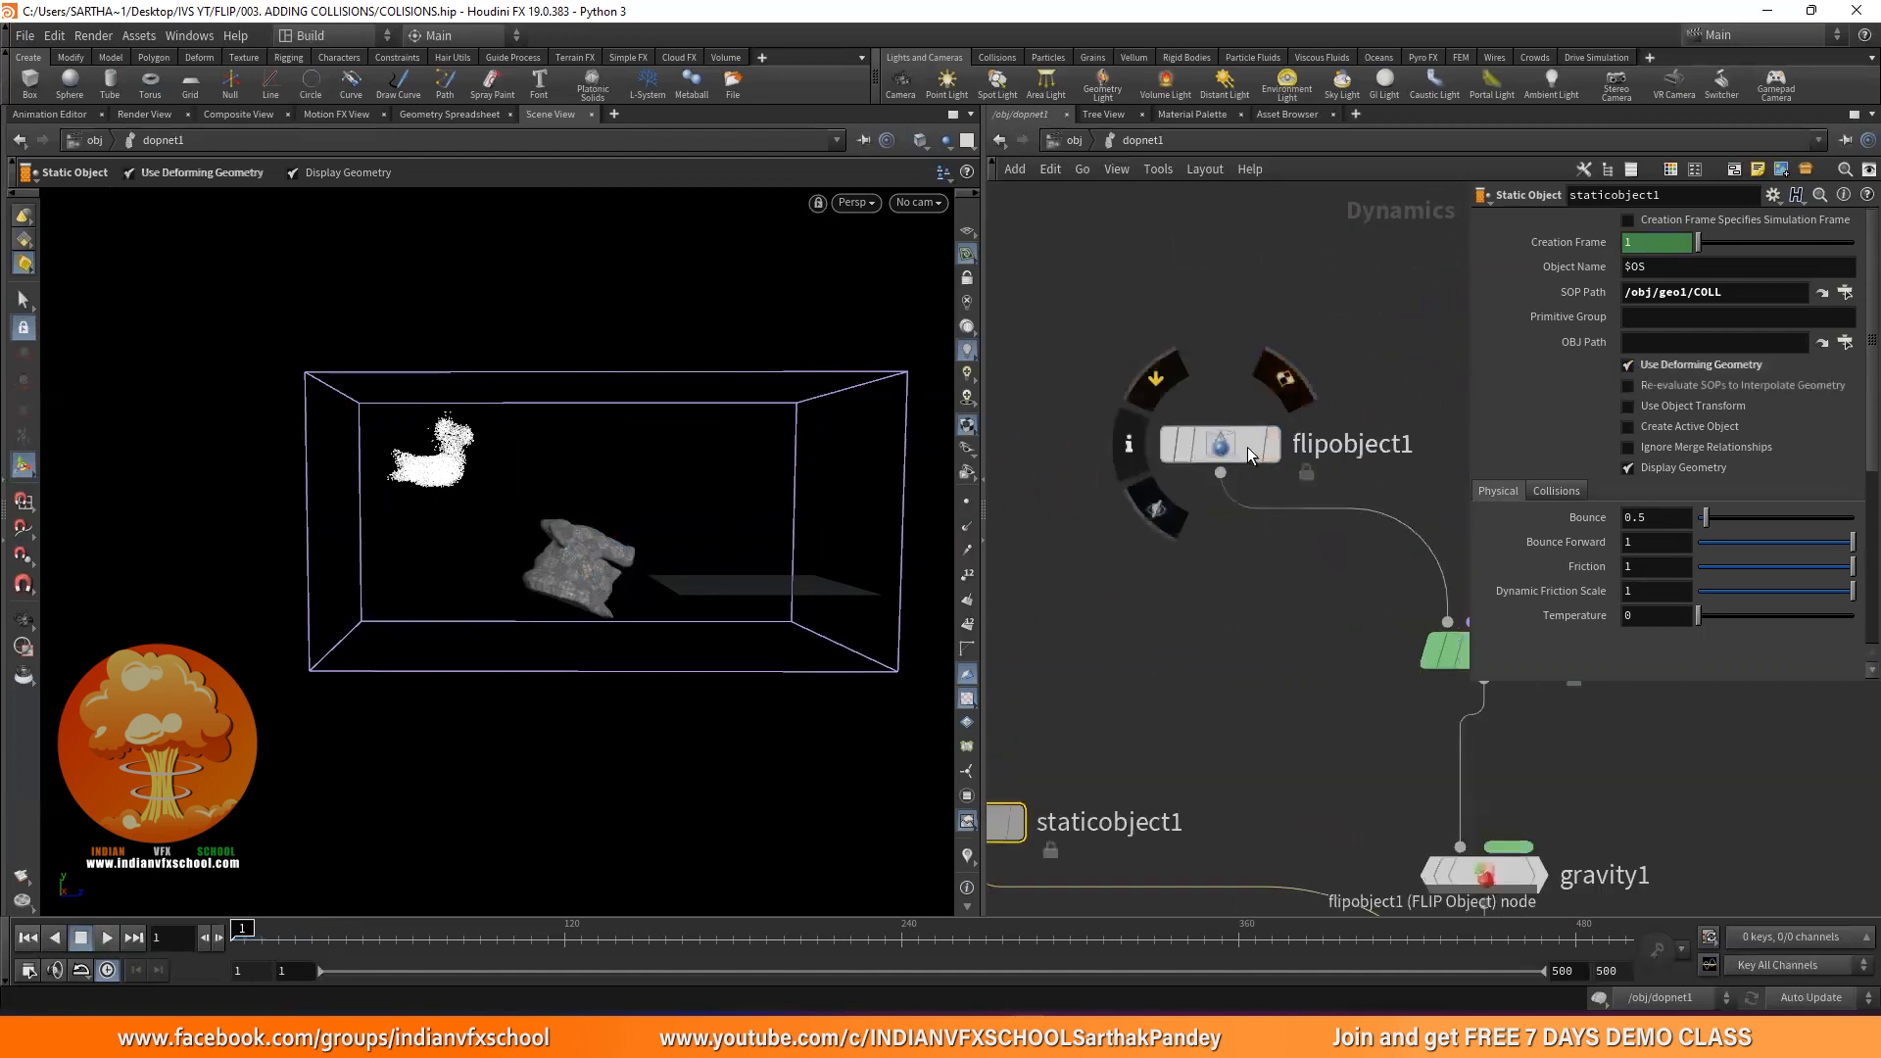
pyautogui.click(1248, 446)
pyautogui.click(1660, 245)
pyautogui.write('2')
pyautogui.press('Return')
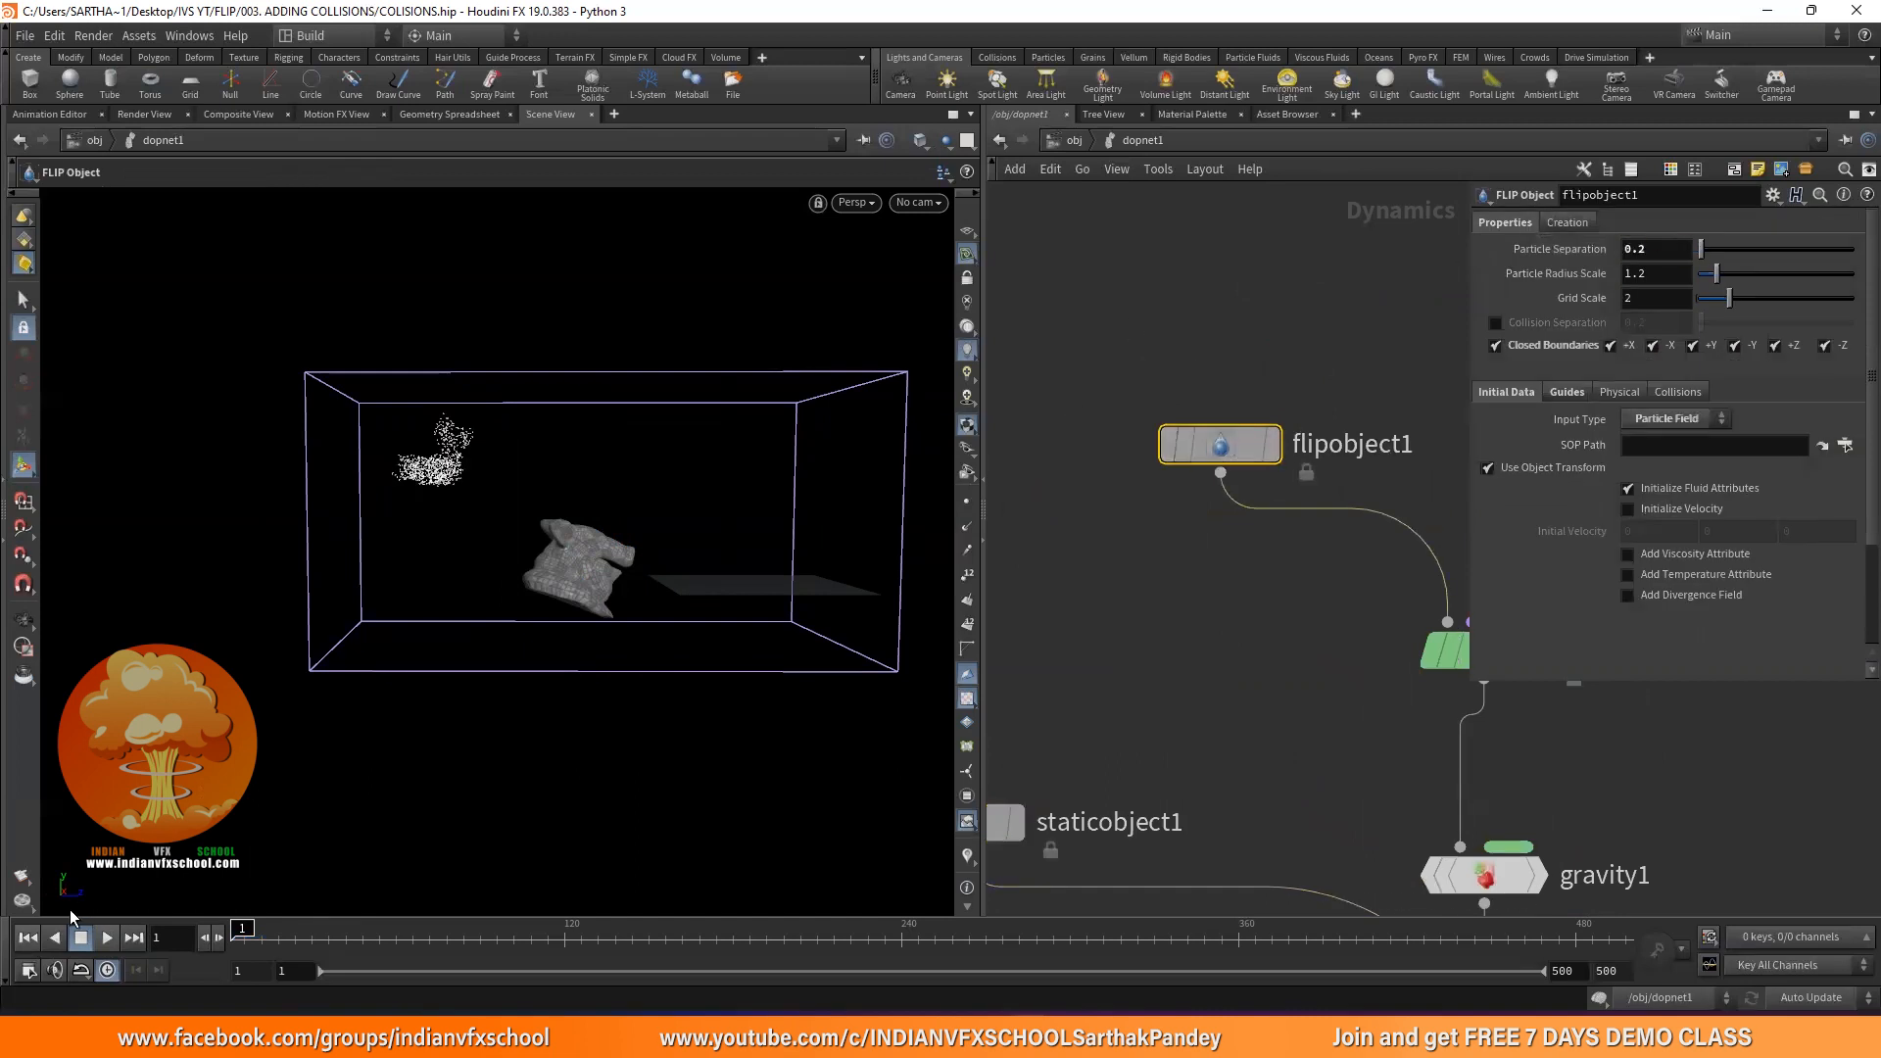
# Play the simulation past frame 66 to check the fluid against the rotating pig head, and return to frame 1
pyautogui.click(107, 937)
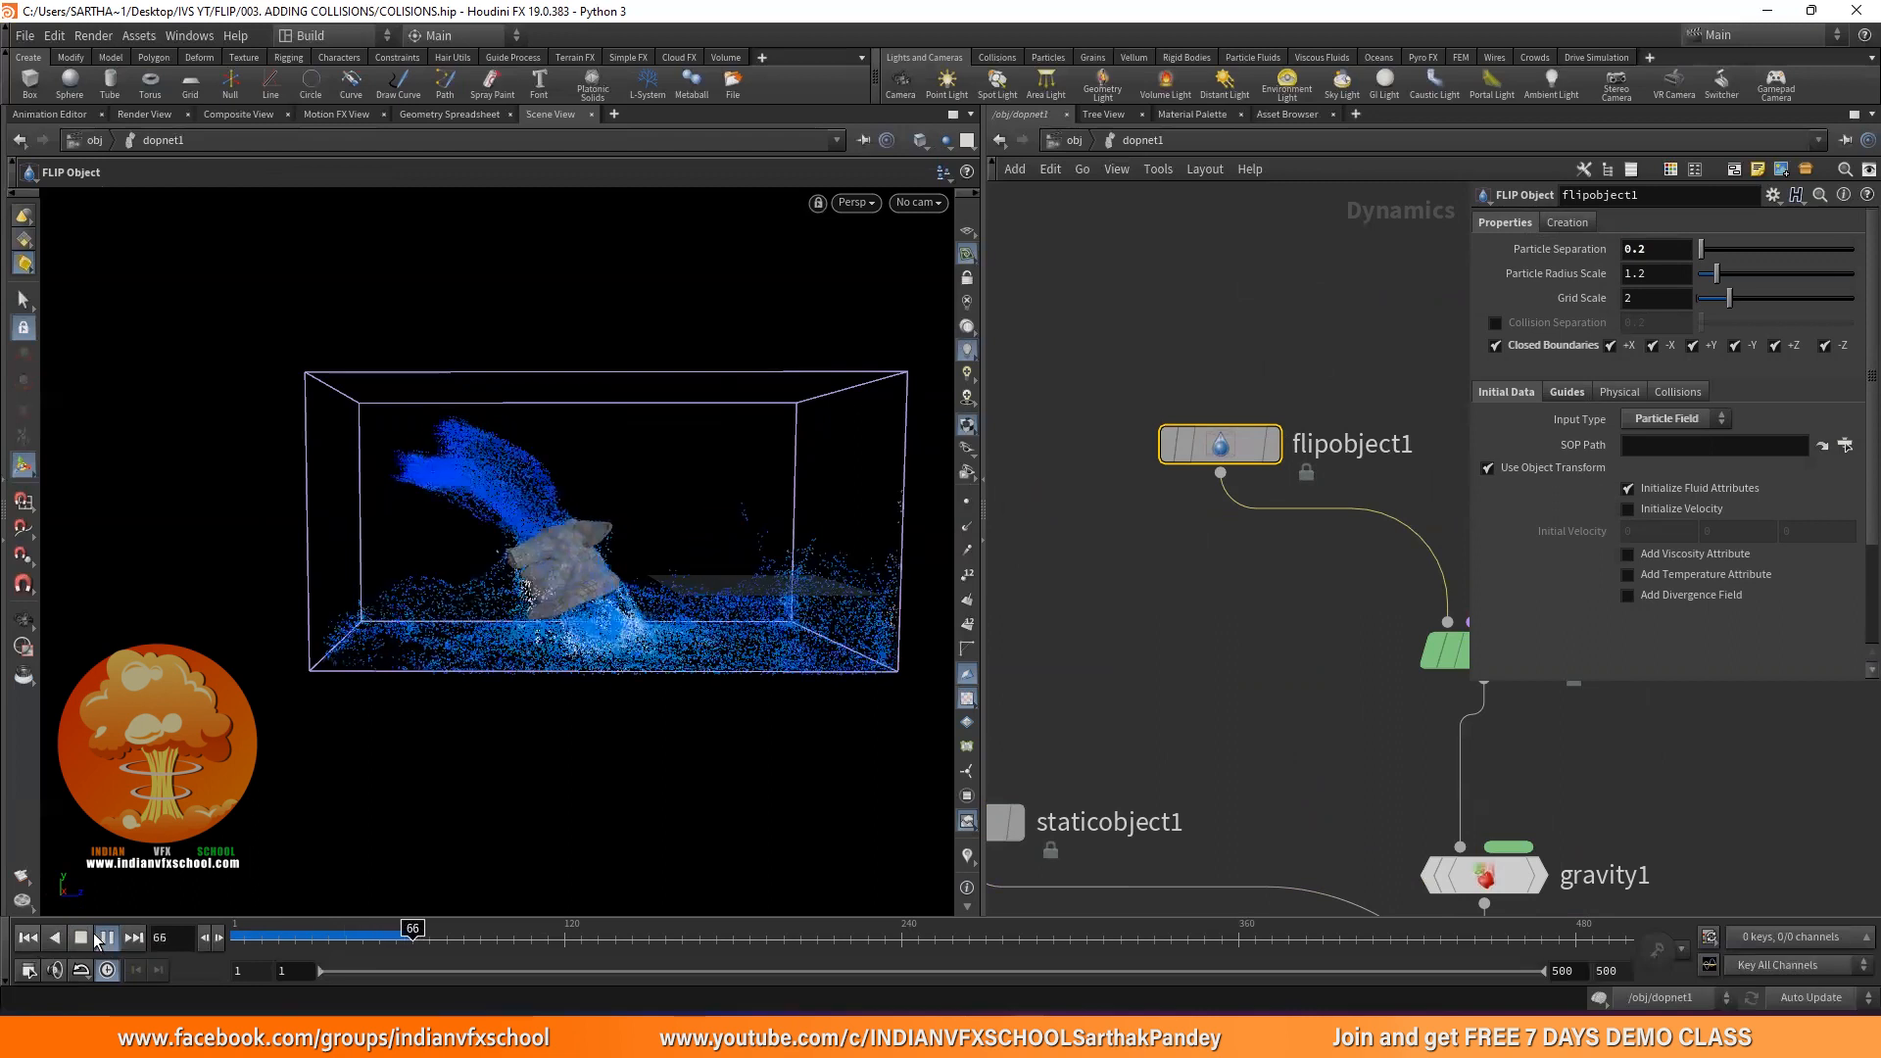
pyautogui.click(90, 935)
pyautogui.click(235, 938)
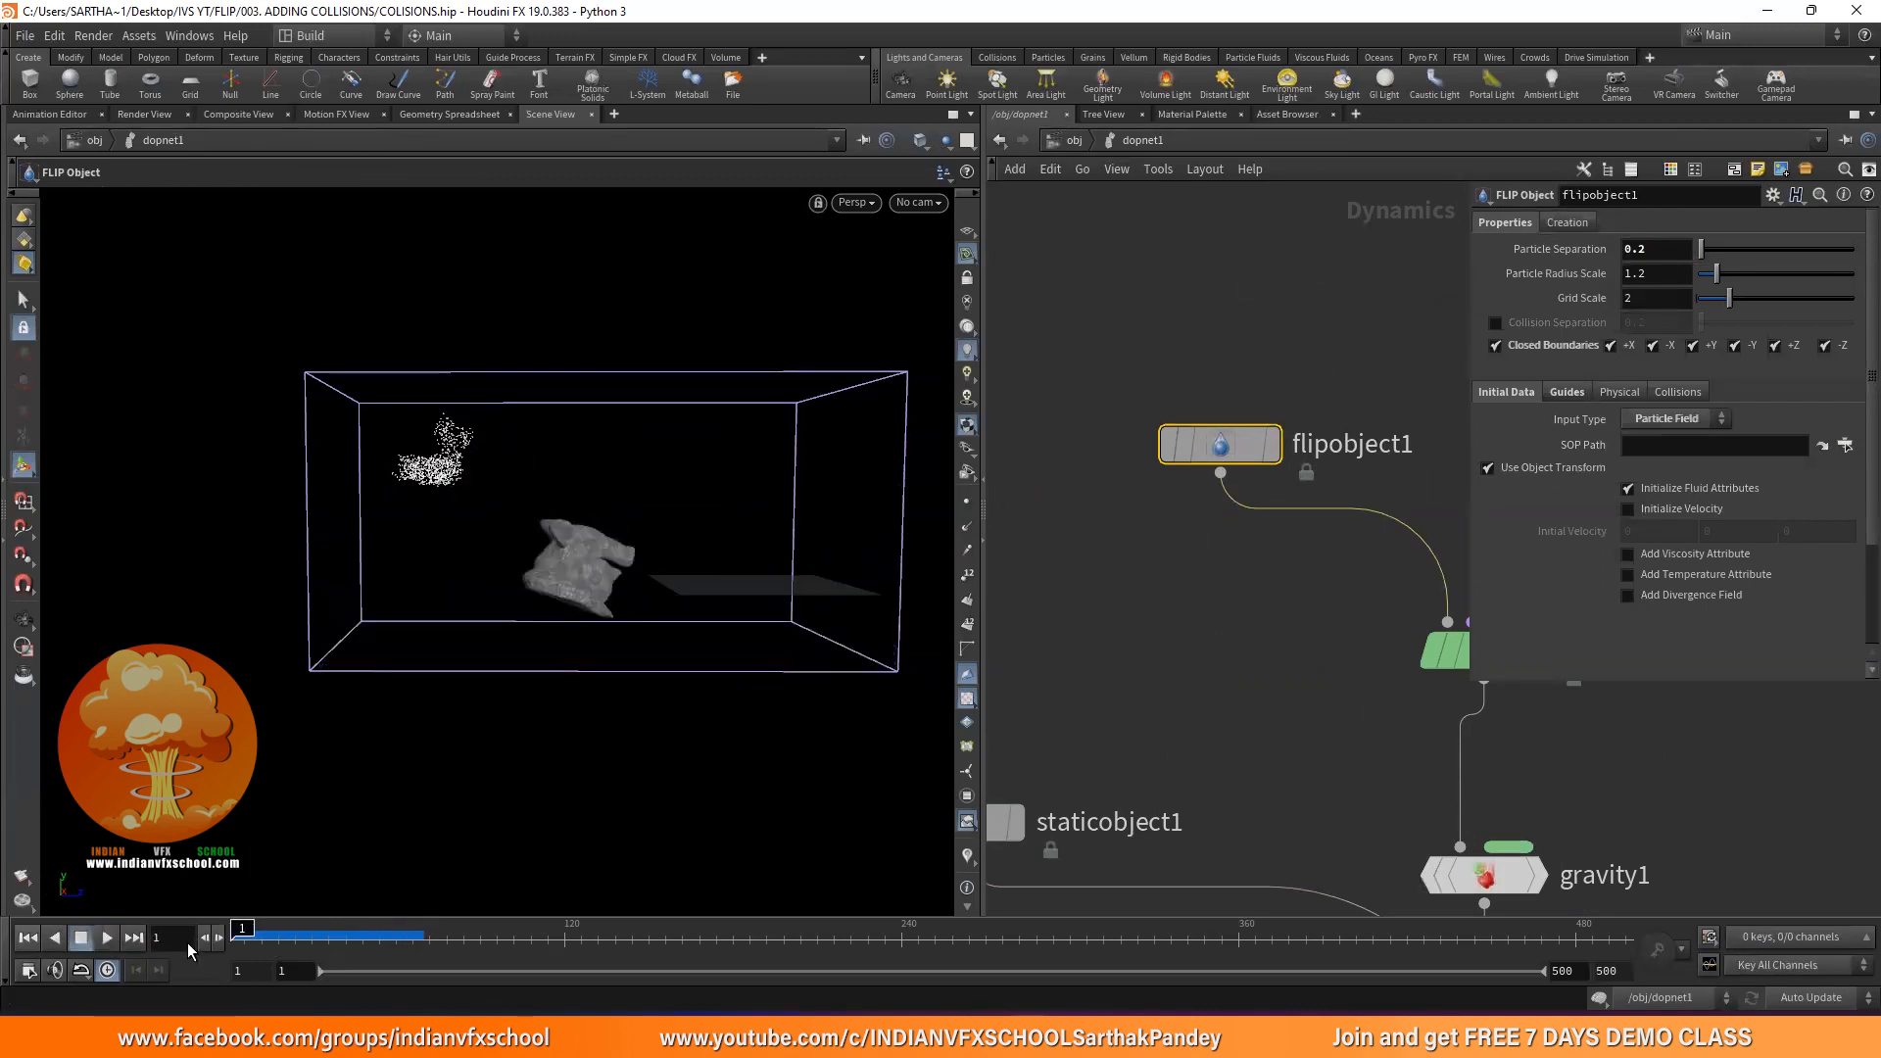
# Examine the pig head's collision geometry up close in the viewport
pyautogui.press('space')
pyautogui.moveTo(571, 429); pyautogui.dragTo(596, 314, button='right')
pyautogui.moveTo(645, 543); pyautogui.dragTo(668, 327, button='right')
pyautogui.moveTo(671, 573); pyautogui.dragTo(567, 621)
pyautogui.moveTo(683, 529); pyautogui.dragTo(421, 549, button='middle')
pyautogui.moveTo(421, 509); pyautogui.dragTo(443, 526)
pyautogui.moveTo(496, 515); pyautogui.dragTo(483, 462, button='right')
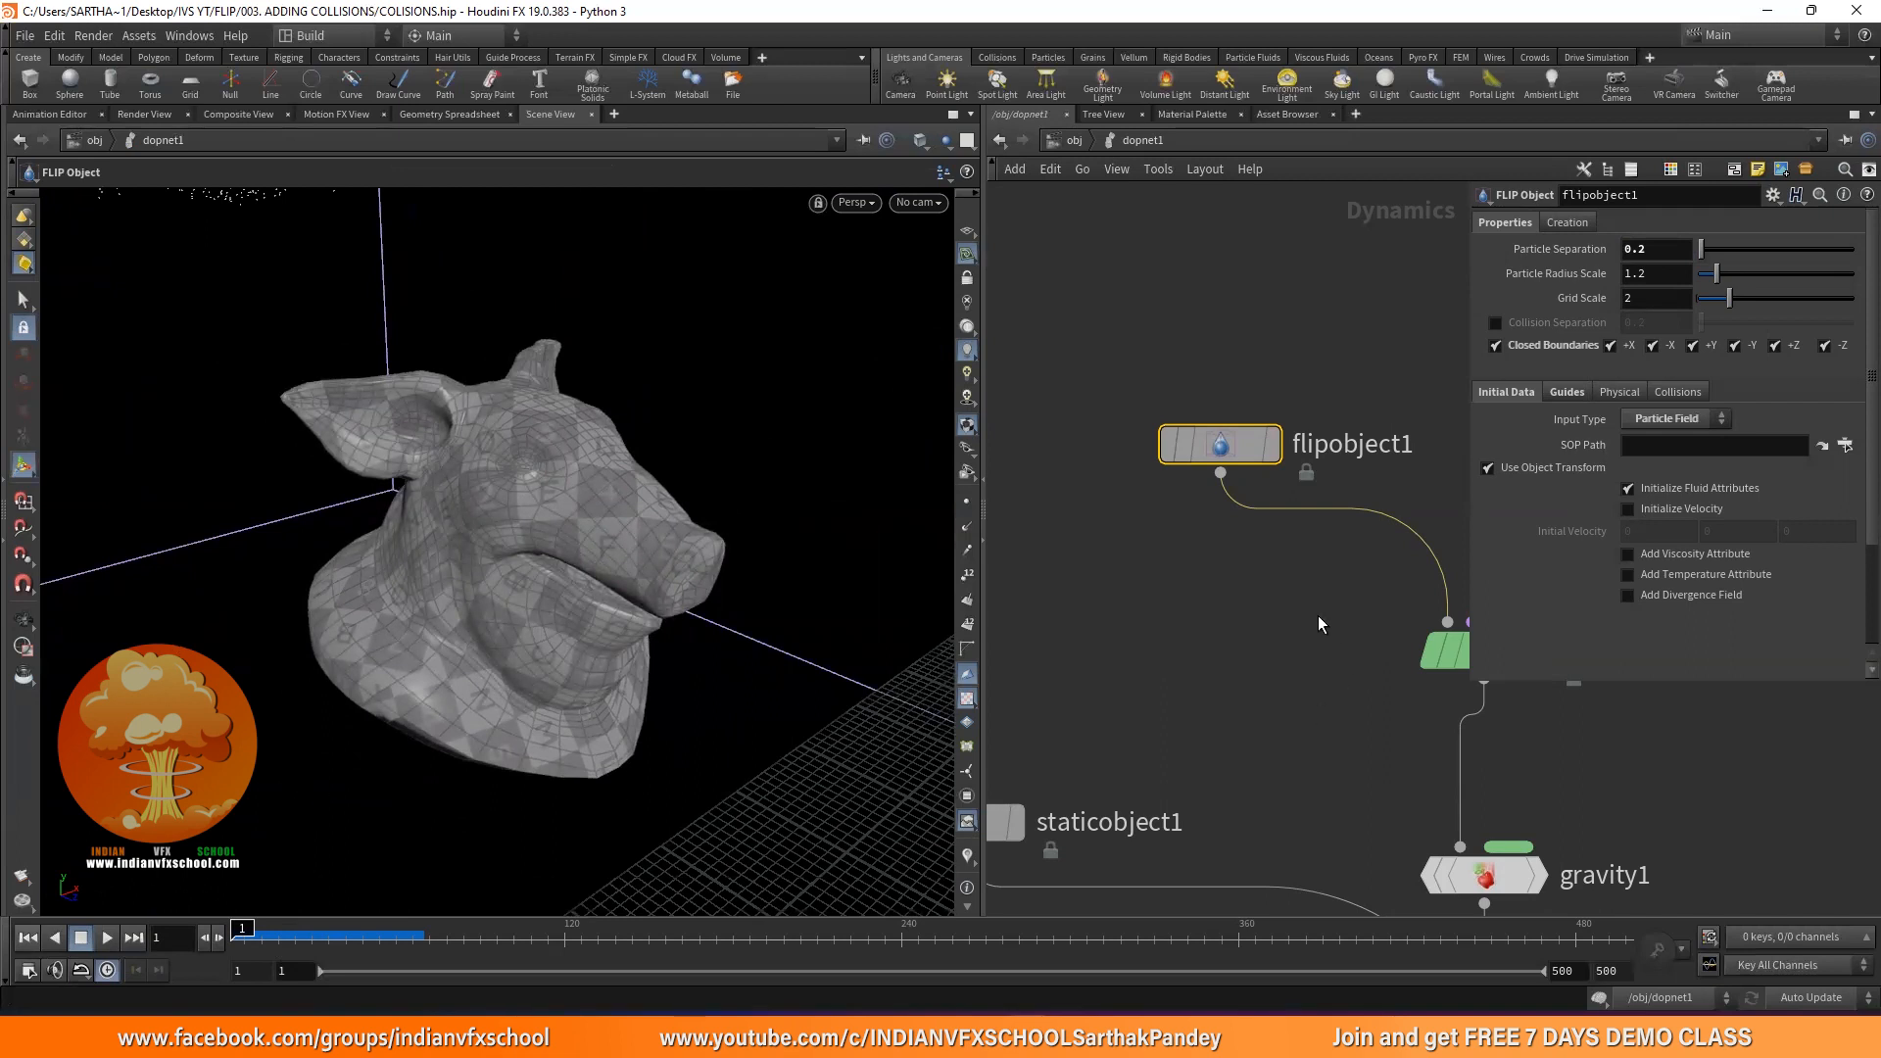
# Turn off Display Geometry for staticobject1
pyautogui.scroll(-4, 1197, 664)
pyautogui.moveTo(1093, 759); pyautogui.dragTo(1205, 499, button='middle')
pyautogui.scroll(4, 1205, 500)
pyautogui.click(1222, 442)
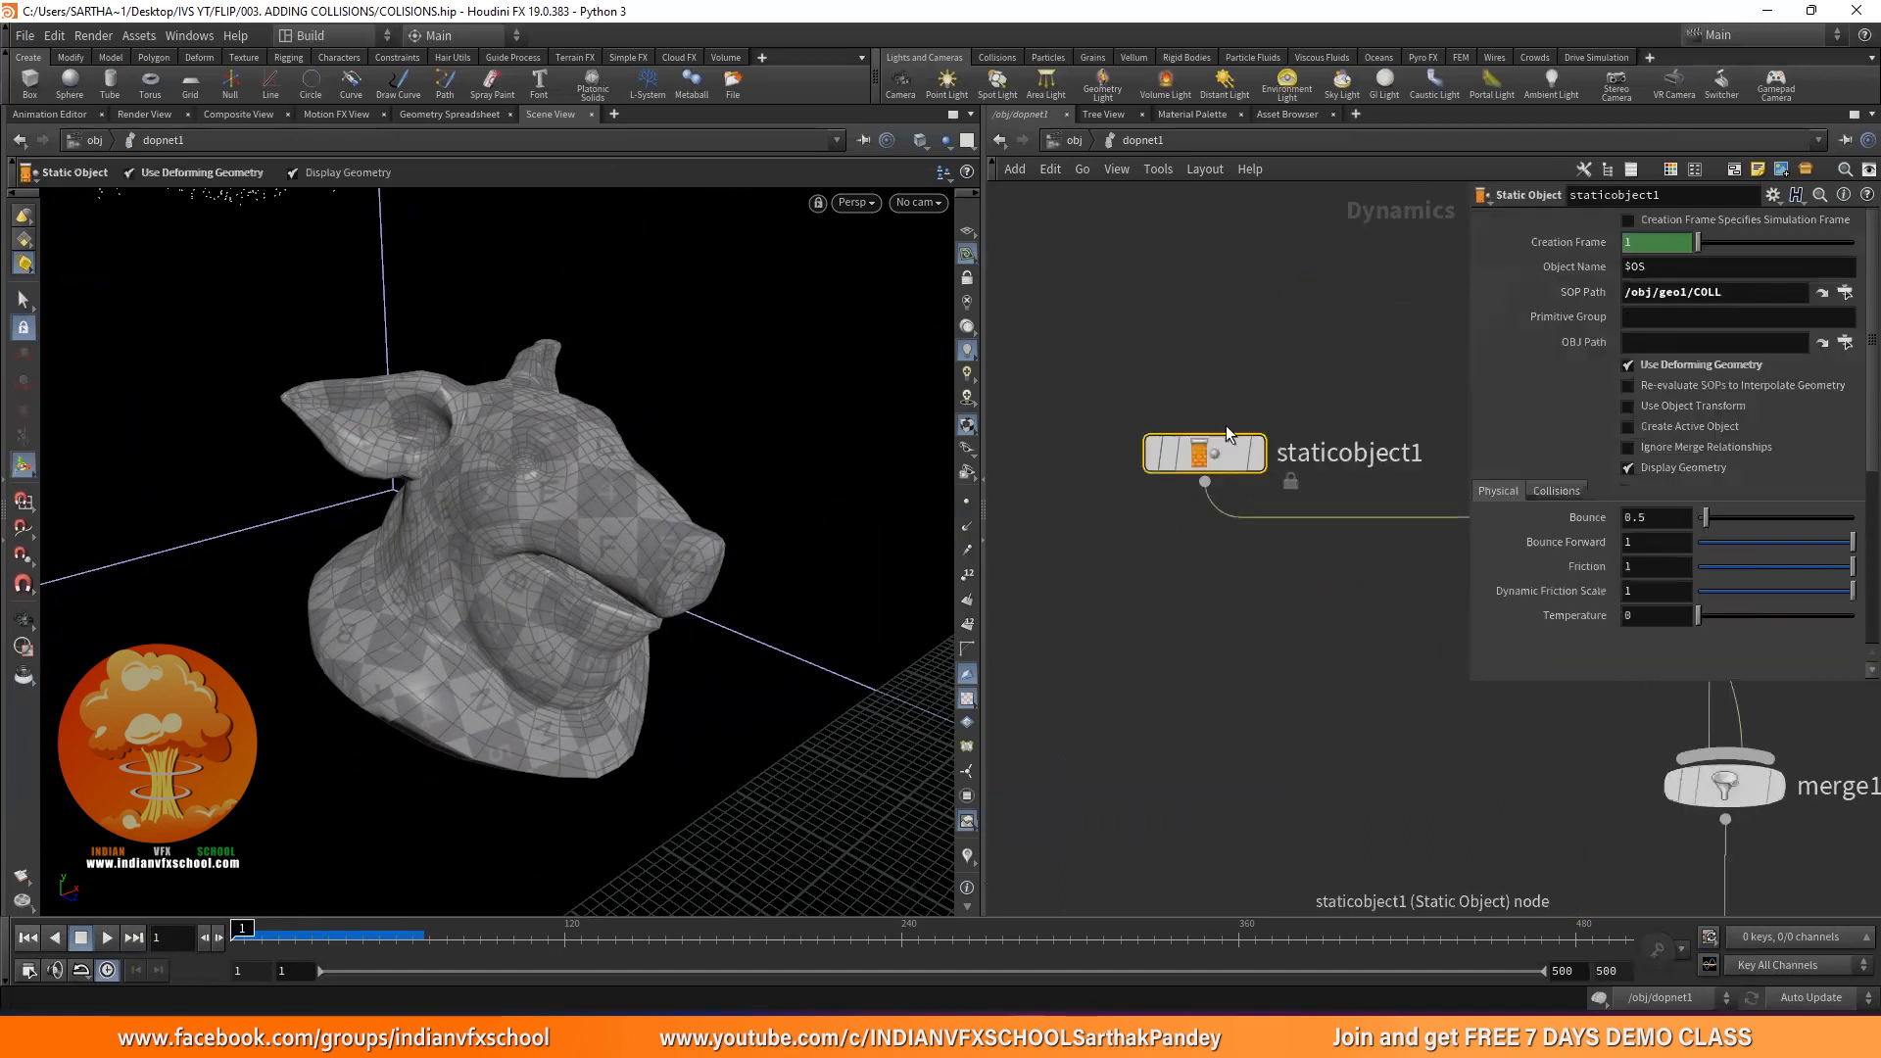
pyautogui.scroll(-3, 1114, 578)
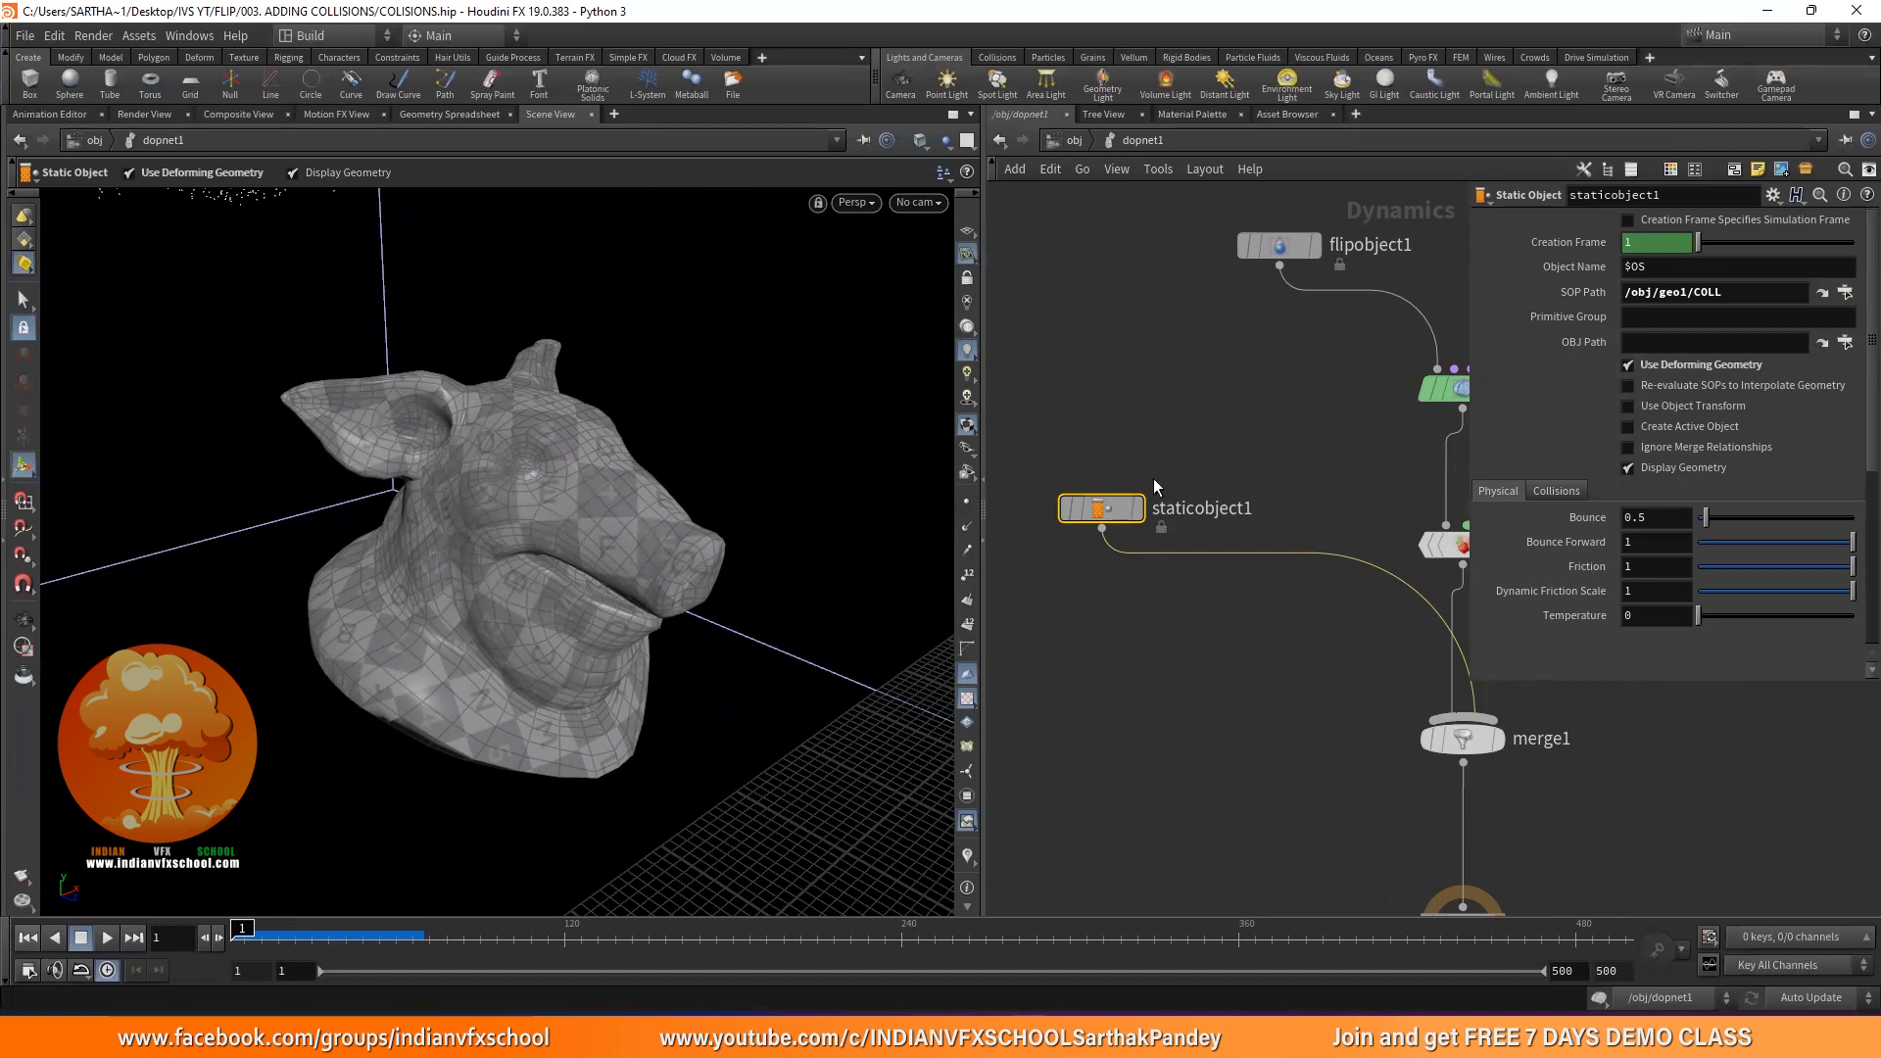
pyautogui.click(1629, 468)
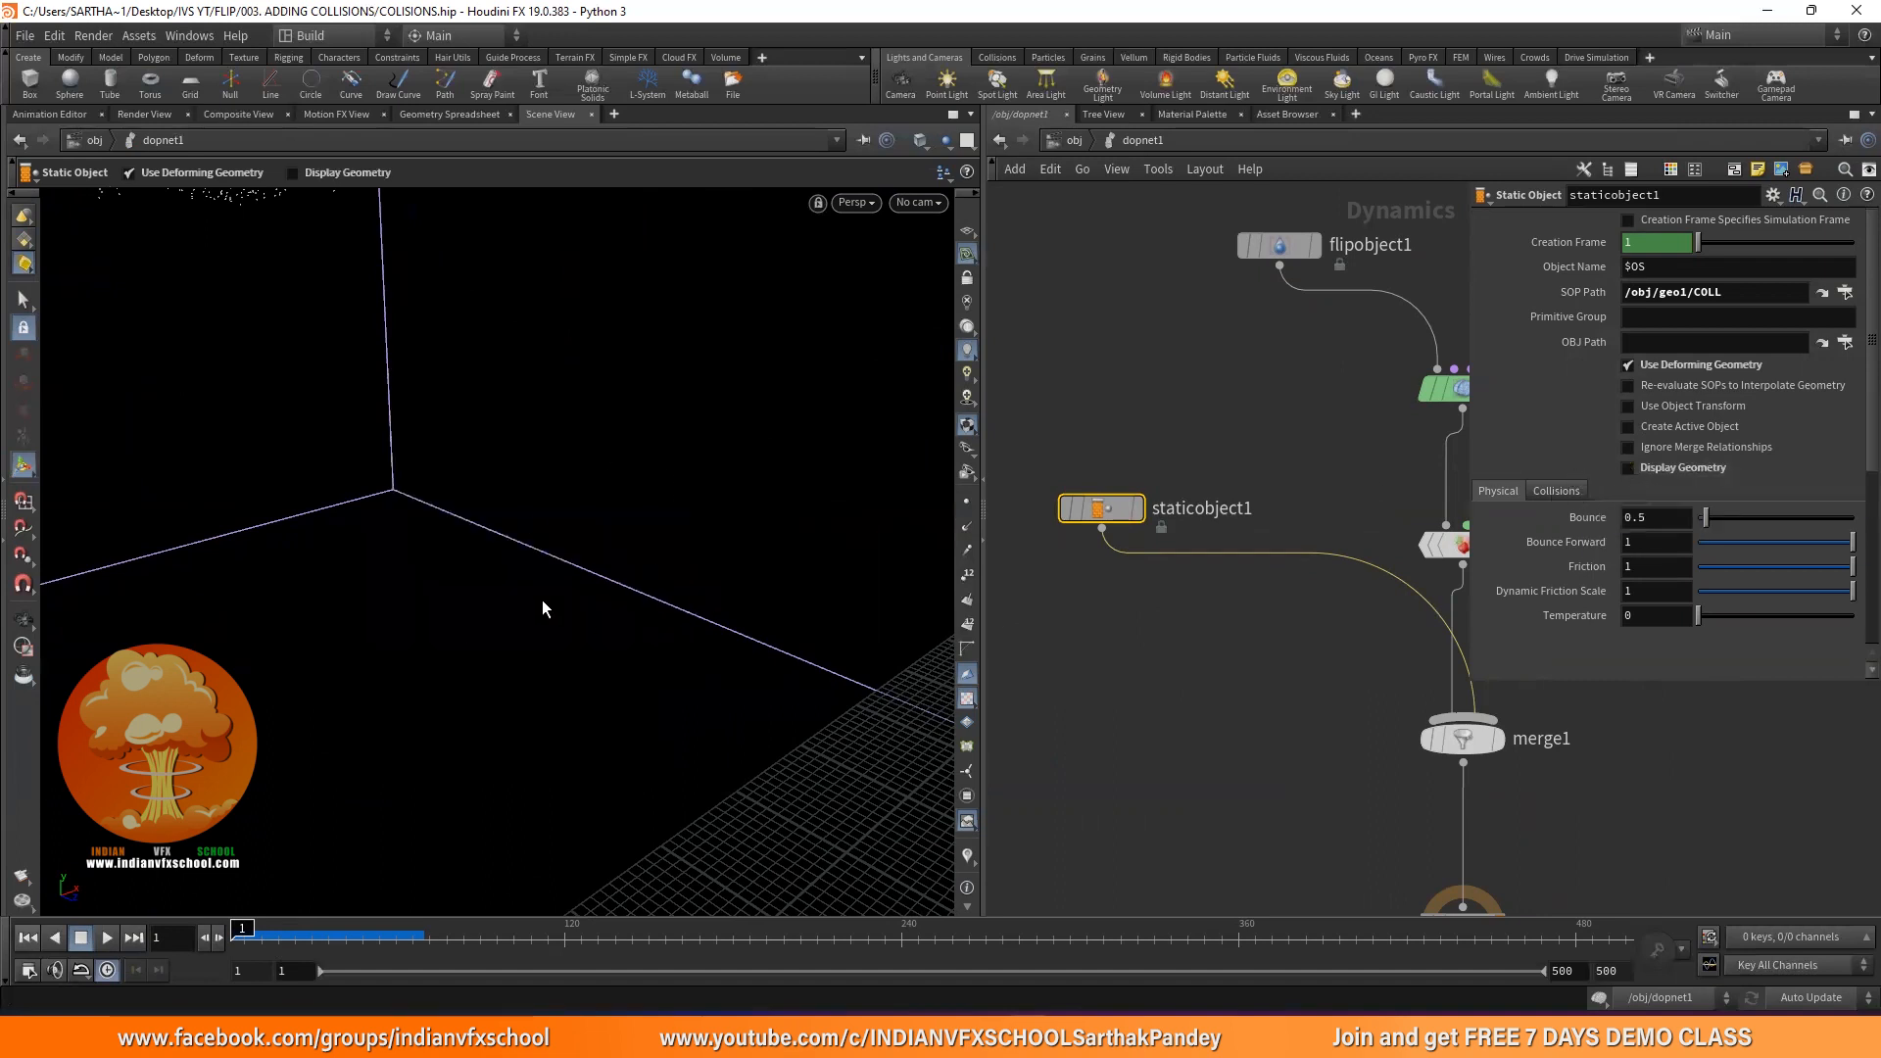
# Go to frame 26 and turn on the volume Collision Guide for staticobject1
pyautogui.moveTo(258, 927); pyautogui.dragTo(300, 949)
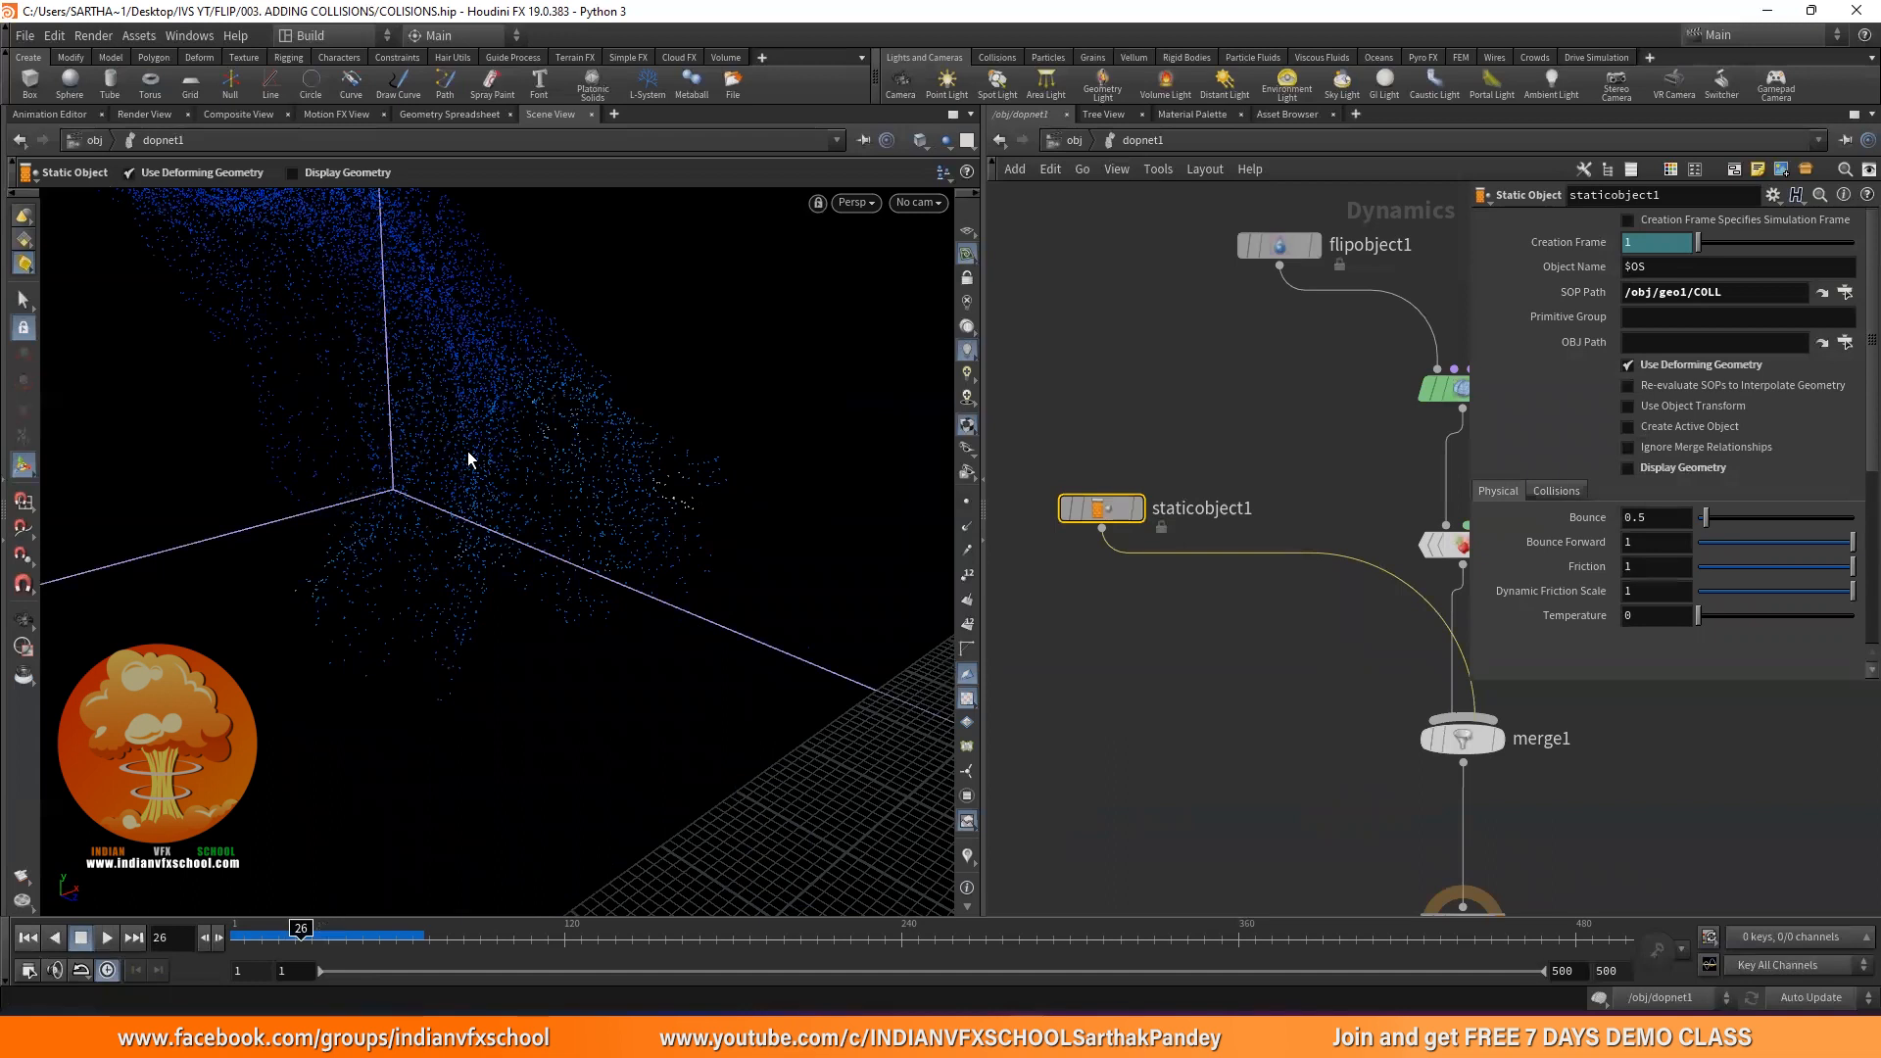
pyautogui.click(1560, 492)
pyautogui.scroll(-3, 1547, 498)
pyautogui.click(1496, 471)
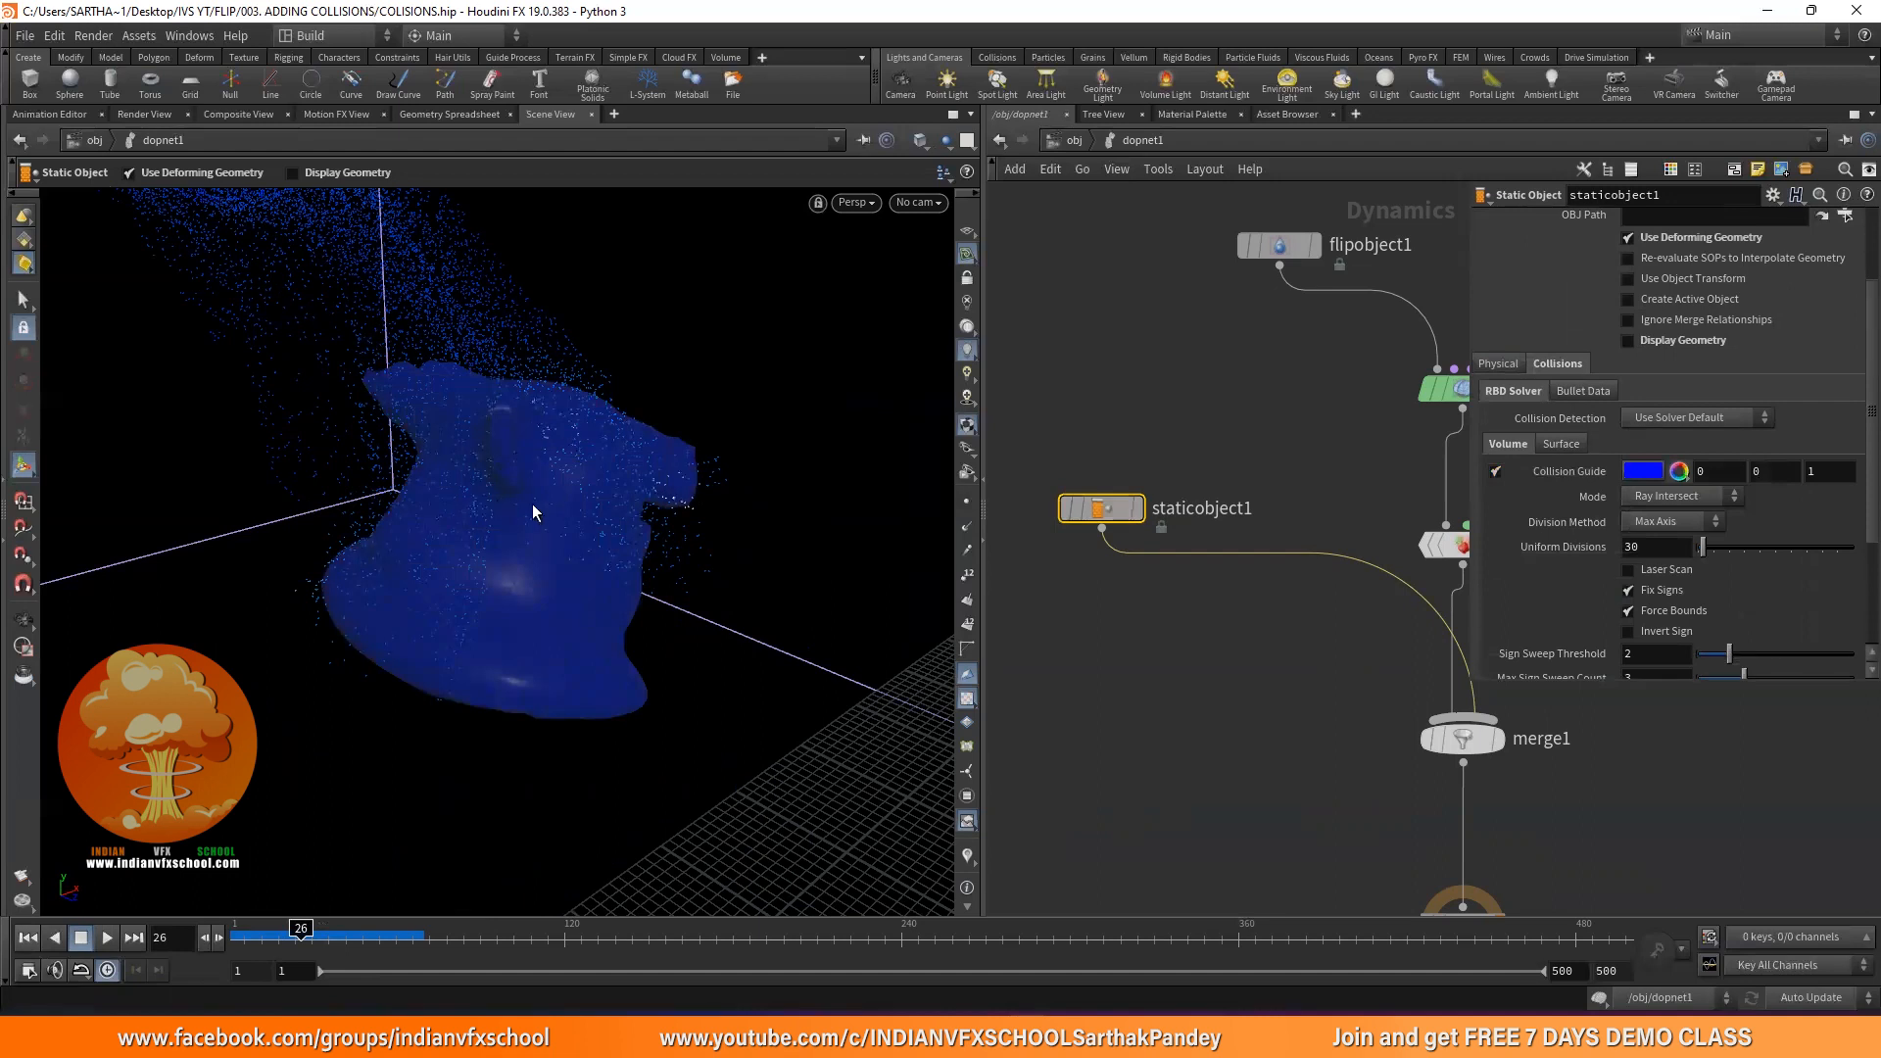
# Change staticobject1's collision guide colour to a yellow-green with values 0.544, 1, 0
pyautogui.click(1631, 479)
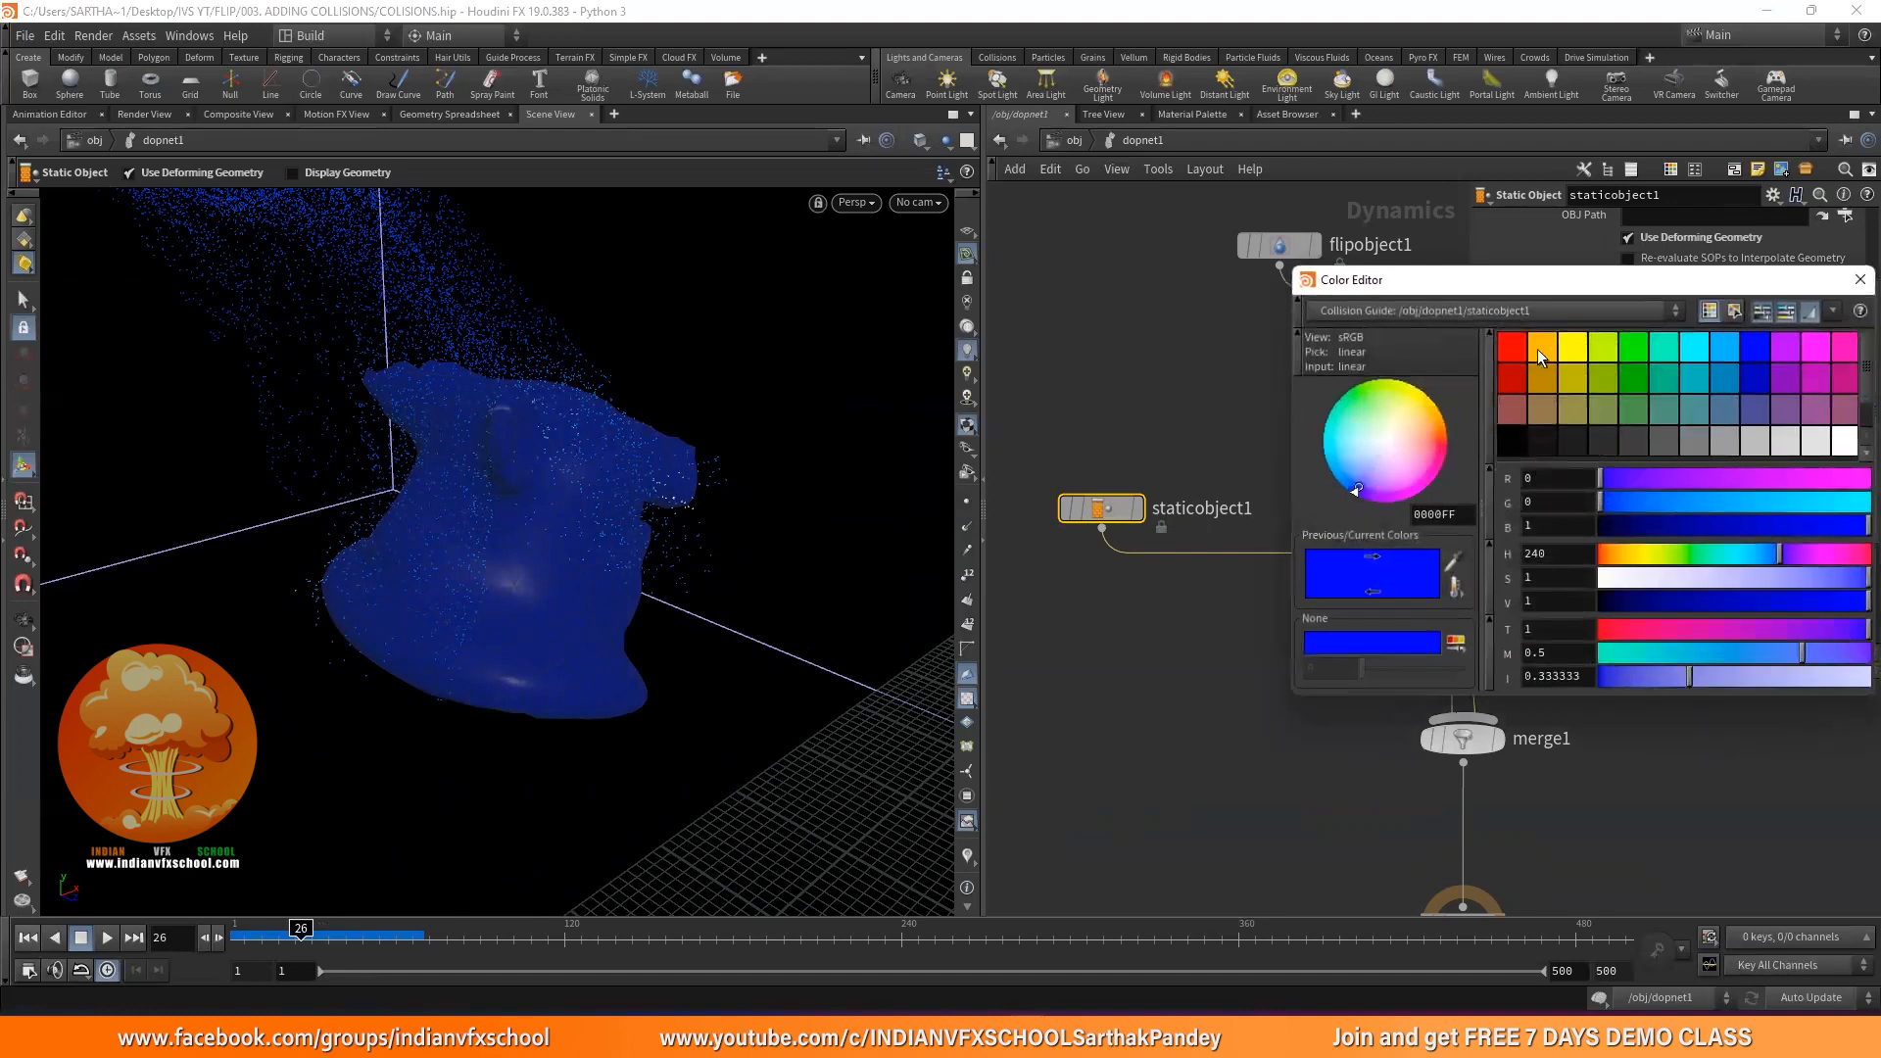
pyautogui.click(1633, 347)
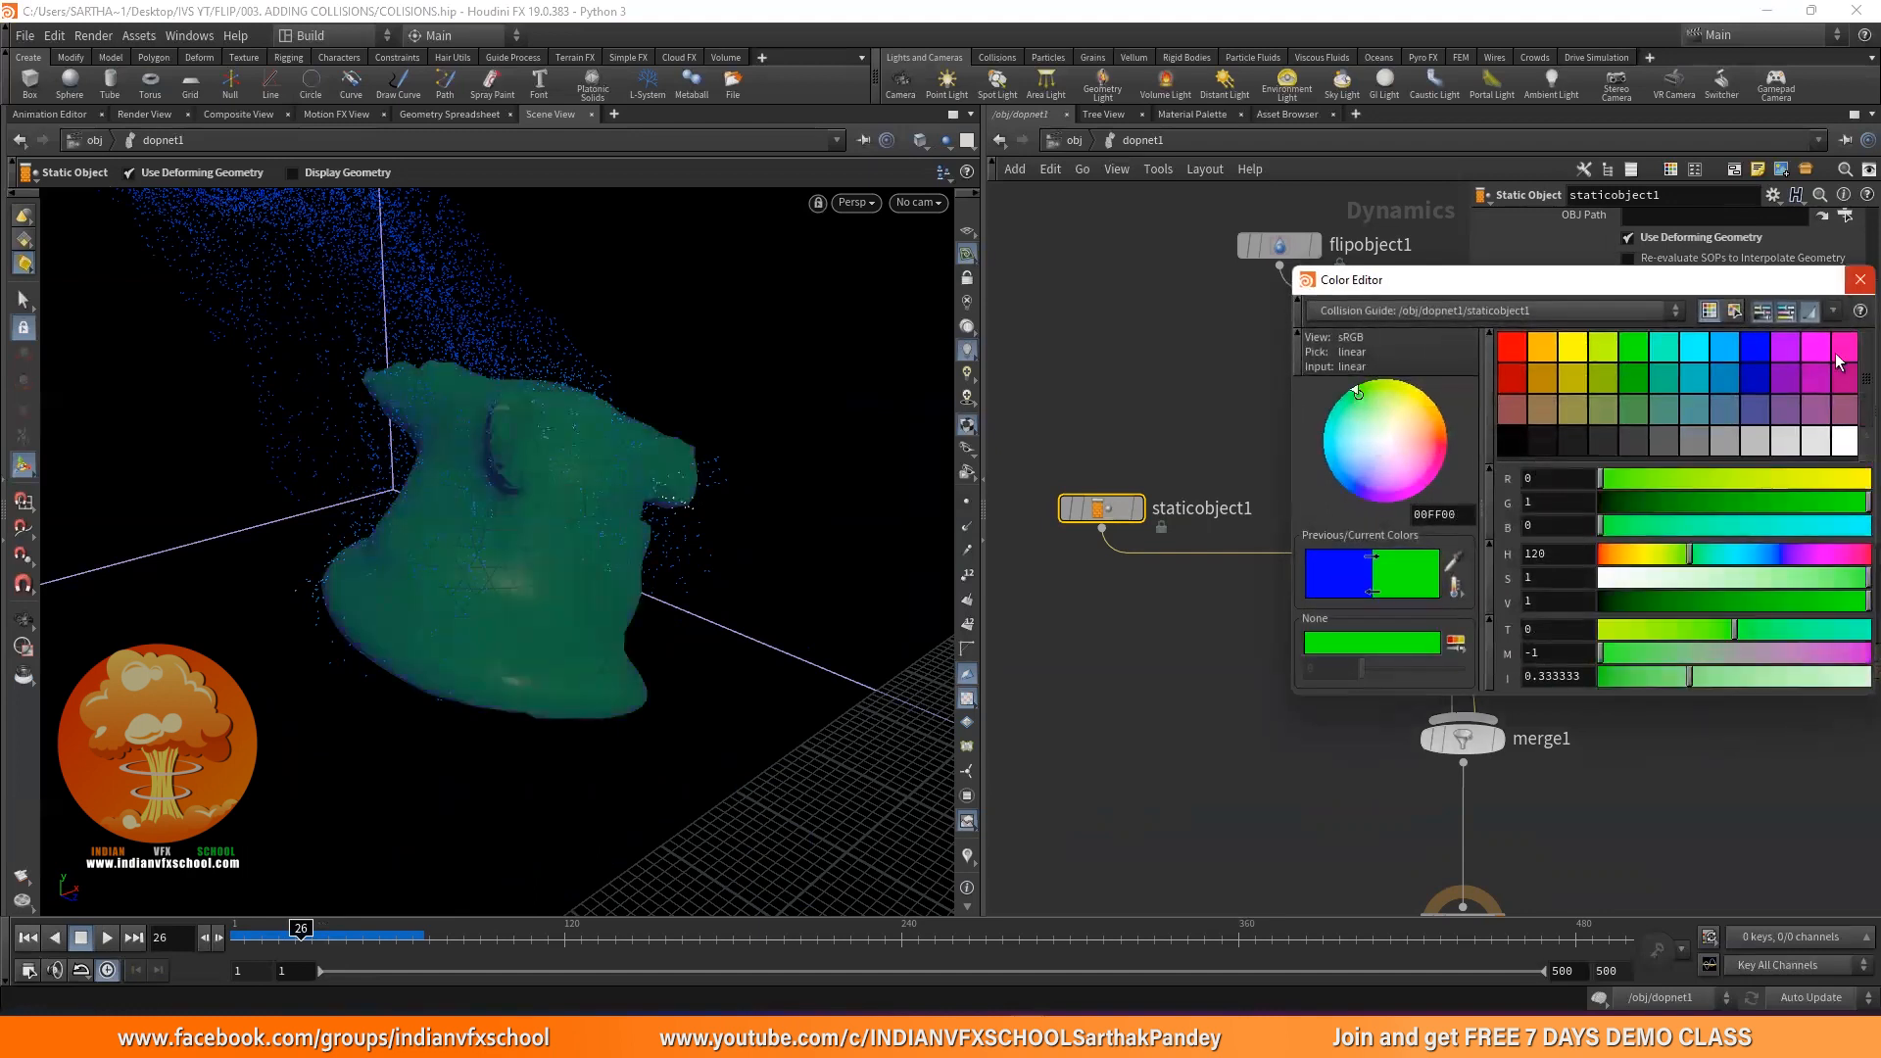
pyautogui.moveTo(1808, 480)
pyautogui.mouseDown()
pyautogui.moveTo(1843, 482)
pyautogui.moveTo(1775, 482)
pyautogui.mouseUp()
pyautogui.click(1859, 280)
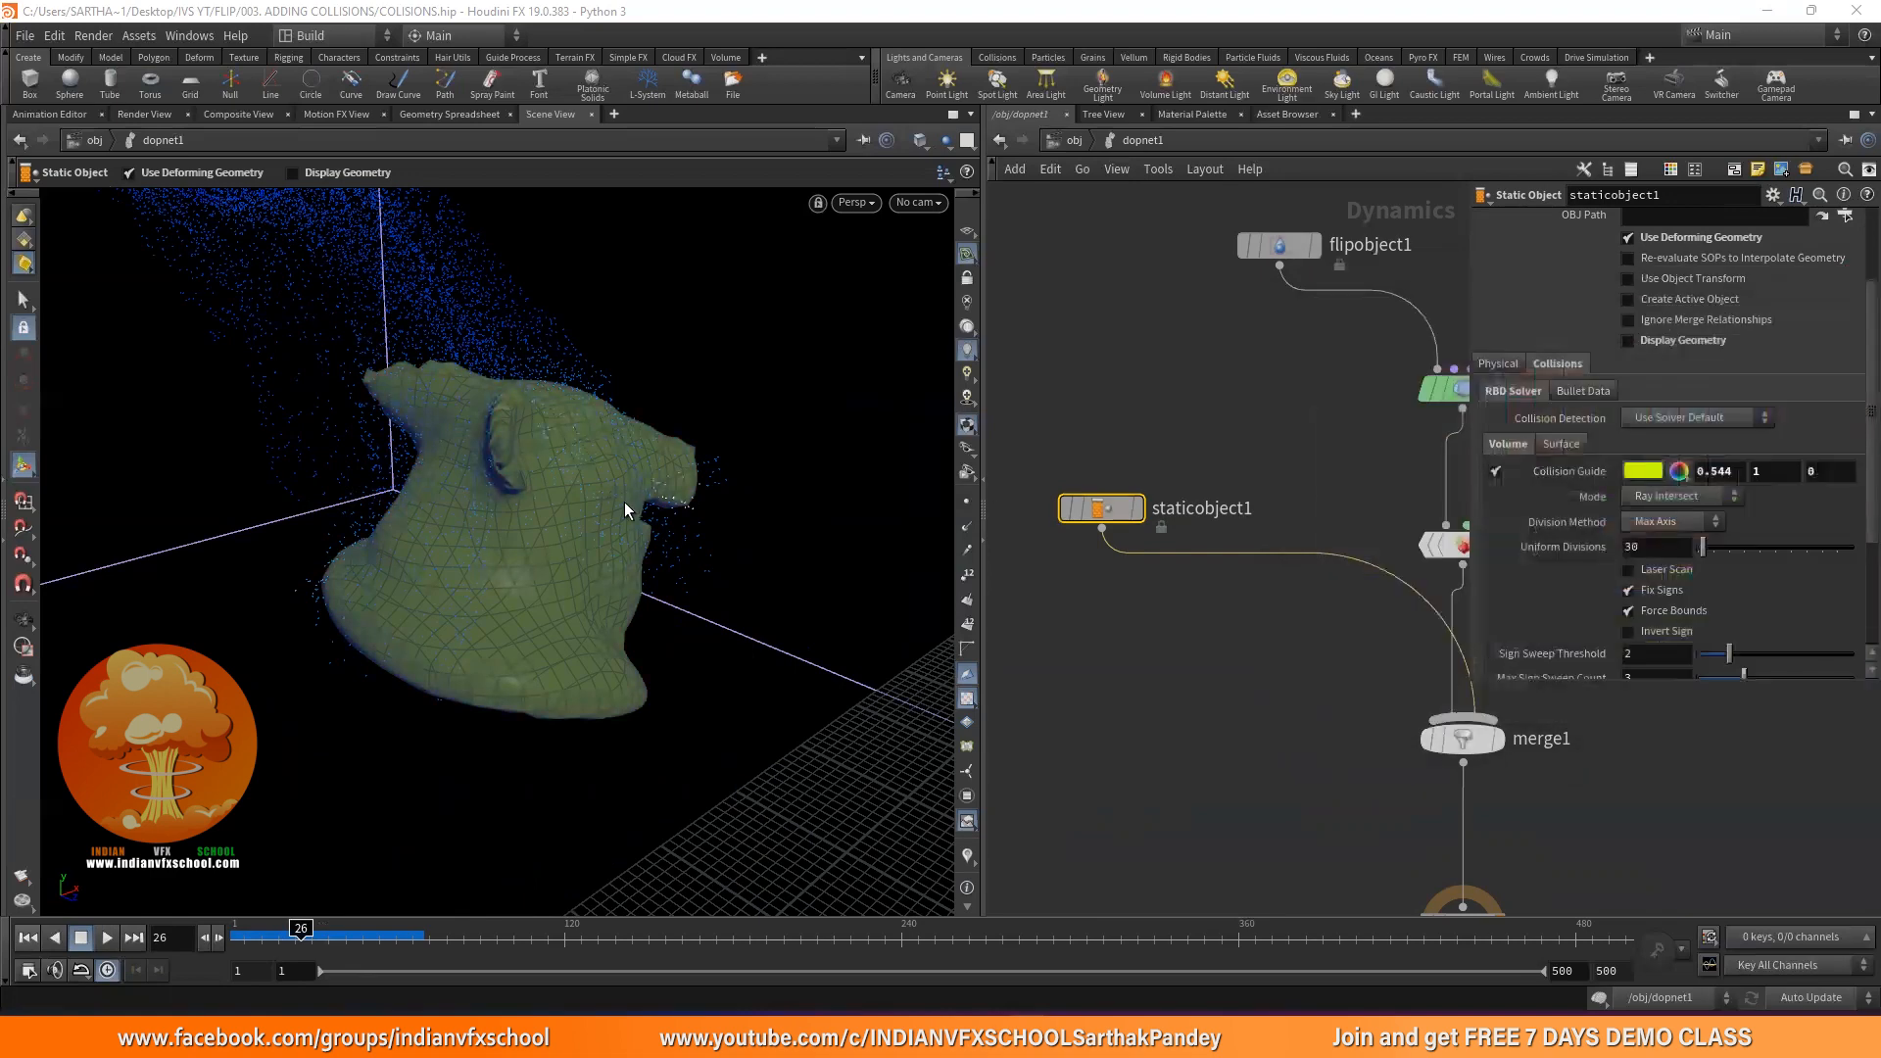
# Examine the pig head's collision guide up close from several sides, especially around the ears
pyautogui.press('Escape')
pyautogui.moveTo(550, 517); pyautogui.dragTo(395, 596)
pyautogui.moveTo(470, 255); pyautogui.dragTo(434, 657, button='right')
pyautogui.moveTo(434, 656); pyautogui.dragTo(607, 649)
pyautogui.moveTo(302, 490); pyautogui.dragTo(702, 358)
pyautogui.rightClick(257, 524)
pyautogui.click(260, 551)
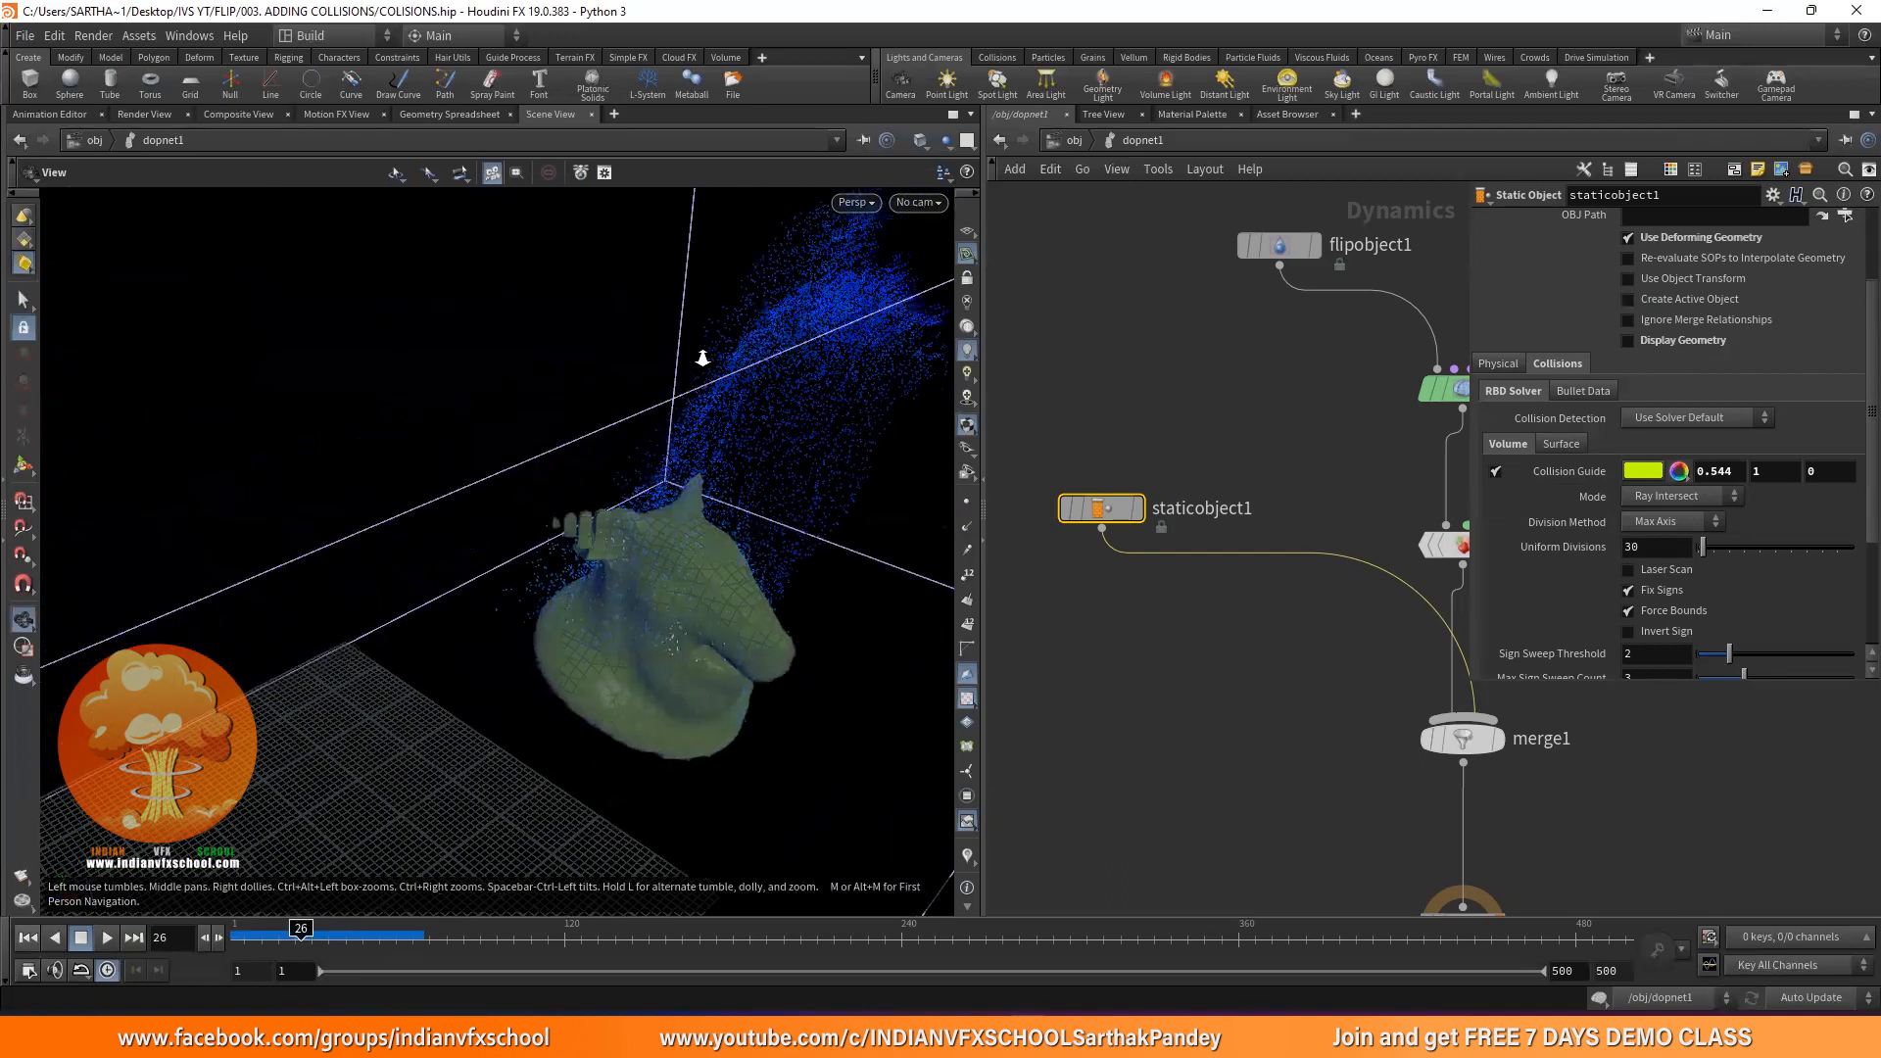
pyautogui.moveTo(702, 357); pyautogui.dragTo(479, 399, button='right')
pyautogui.moveTo(479, 399); pyautogui.dragTo(450, 460, button='middle')
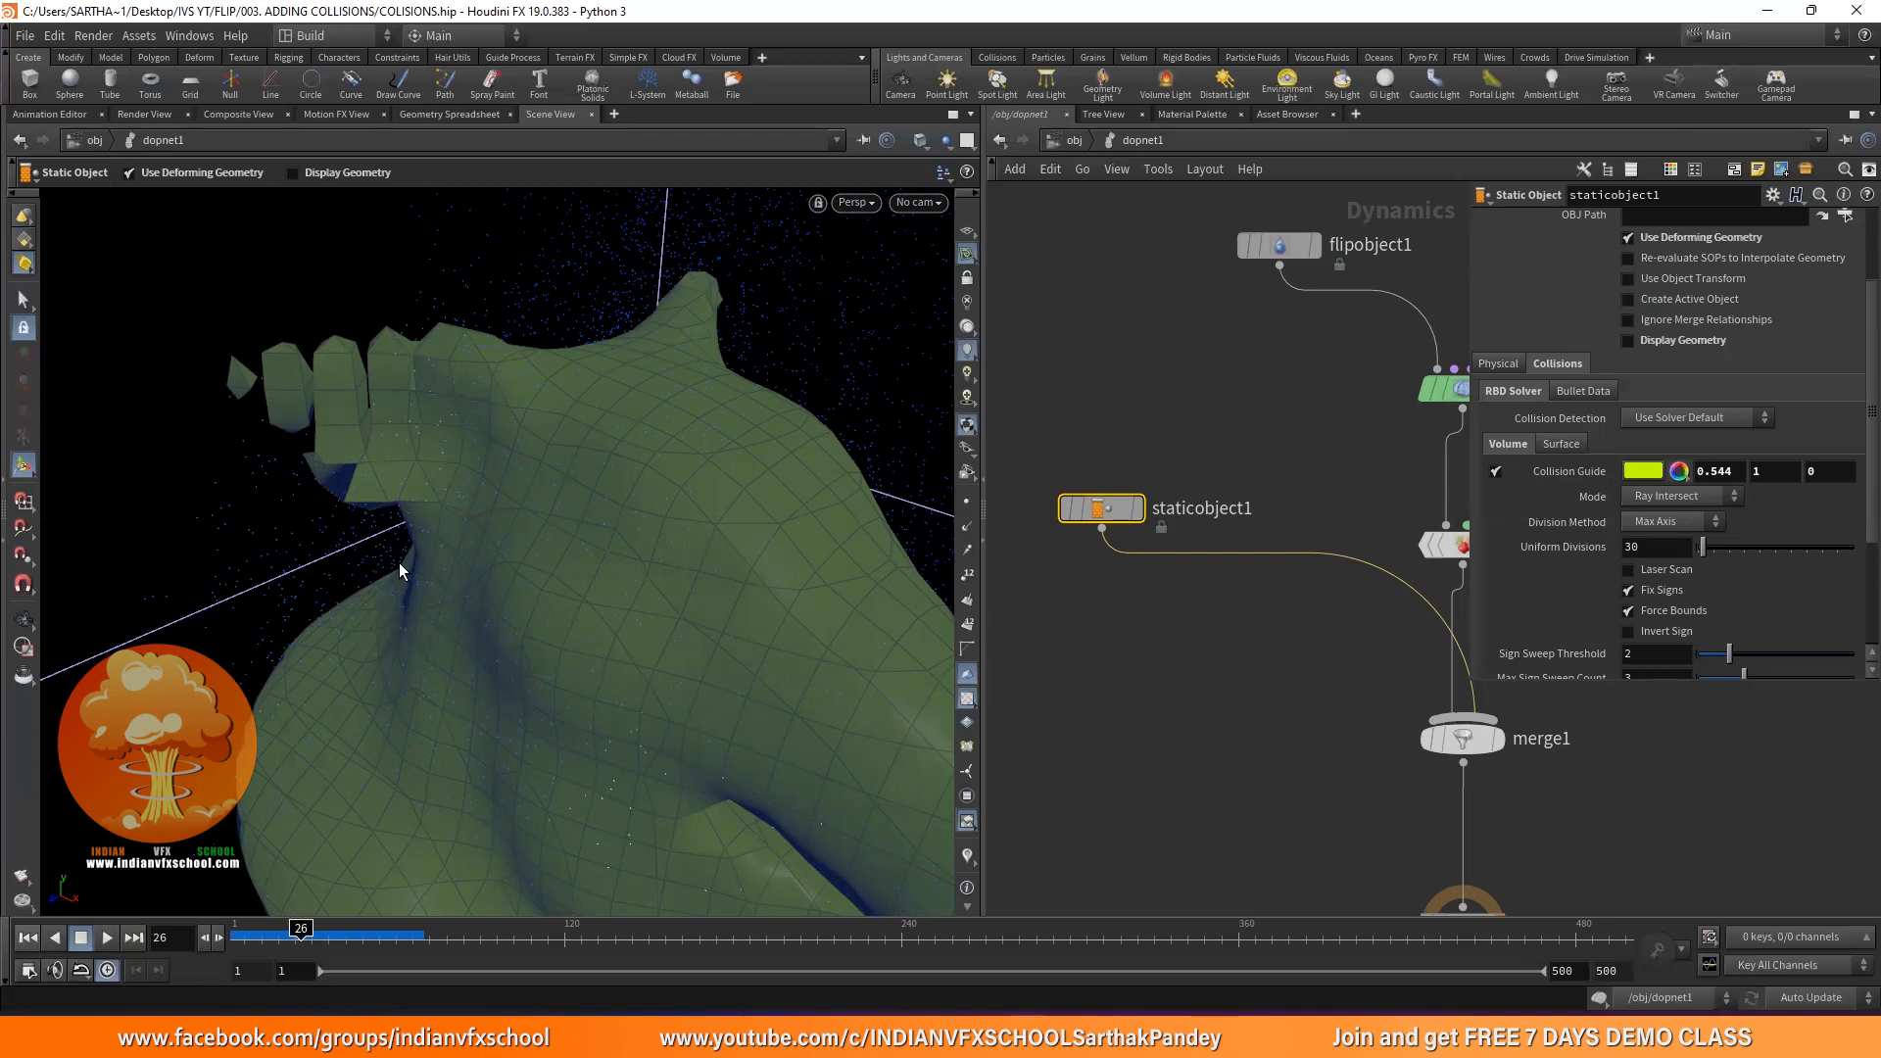
pyautogui.moveTo(445, 413); pyautogui.dragTo(476, 585, button='right')
pyautogui.press('Return')
# Set staticobject1's volume collision Uniform Divisions to 100
pyautogui.scroll(-2, 1598, 504)
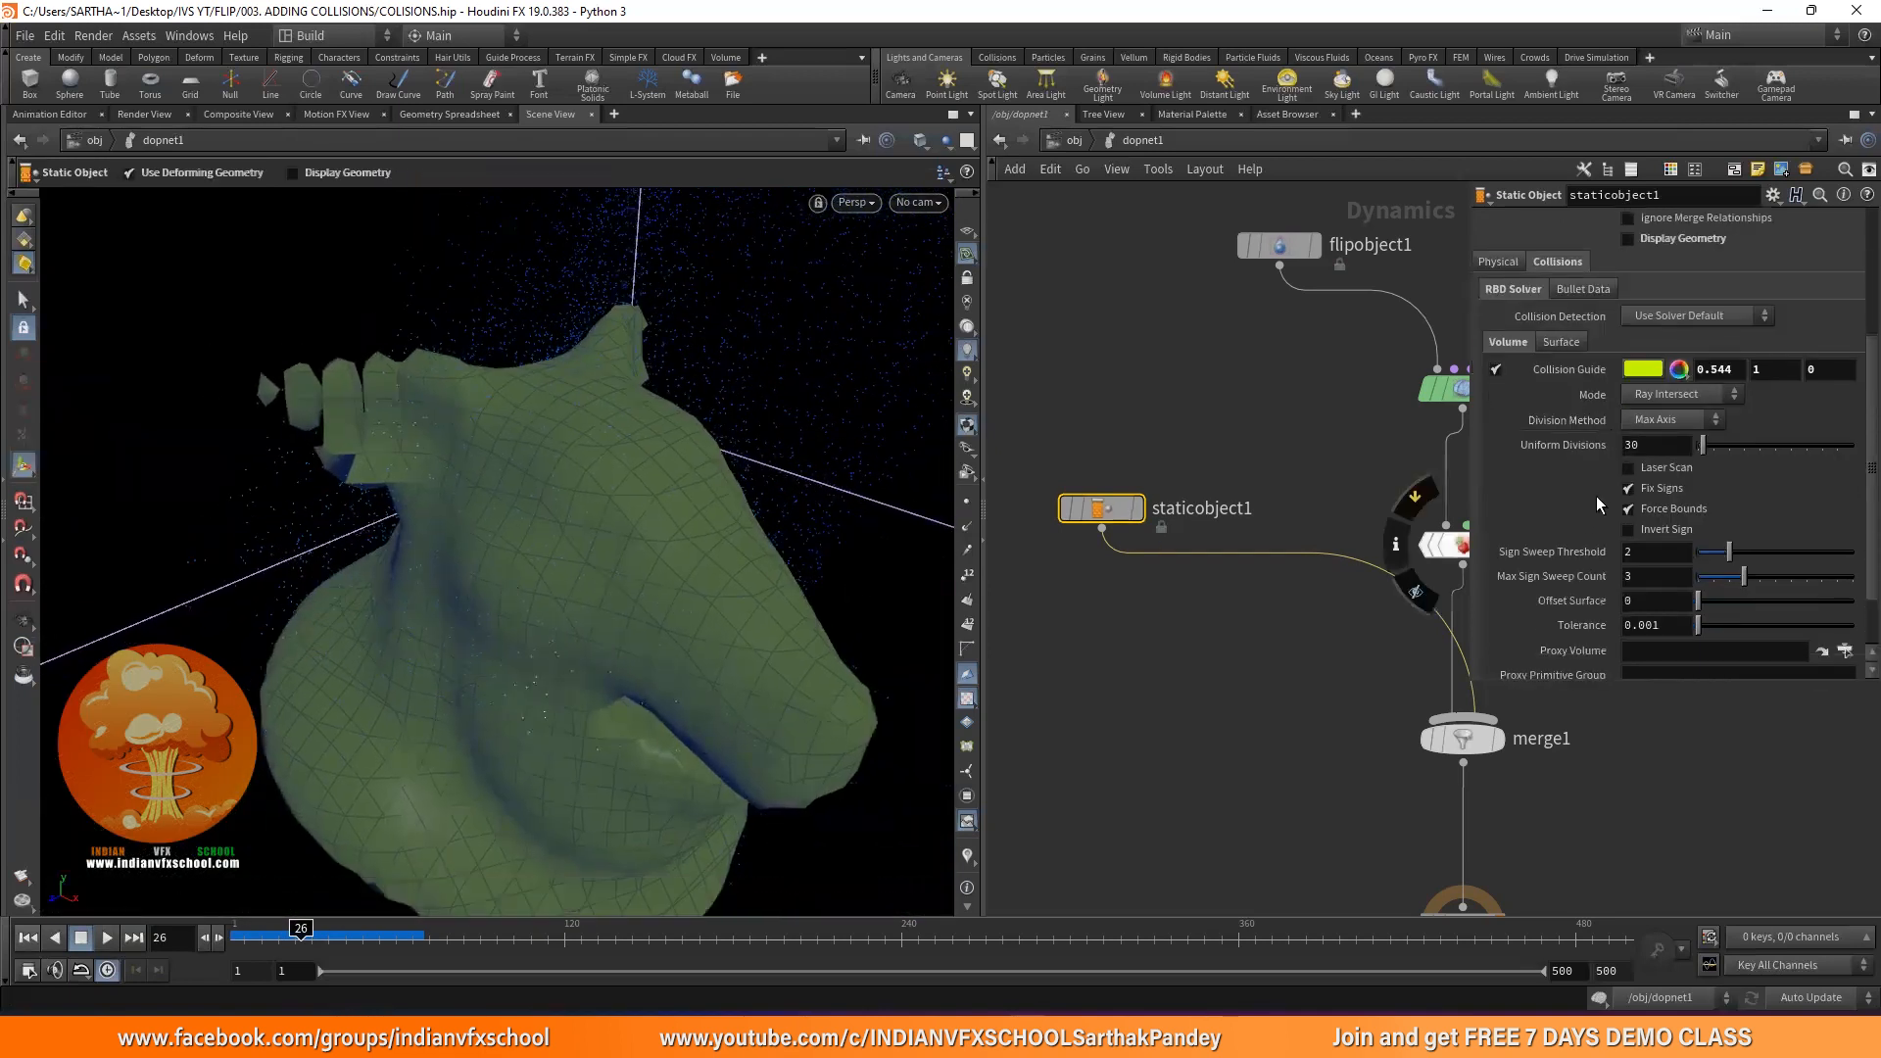
pyautogui.click(1661, 446)
pyautogui.write('100')
pyautogui.press('Return')
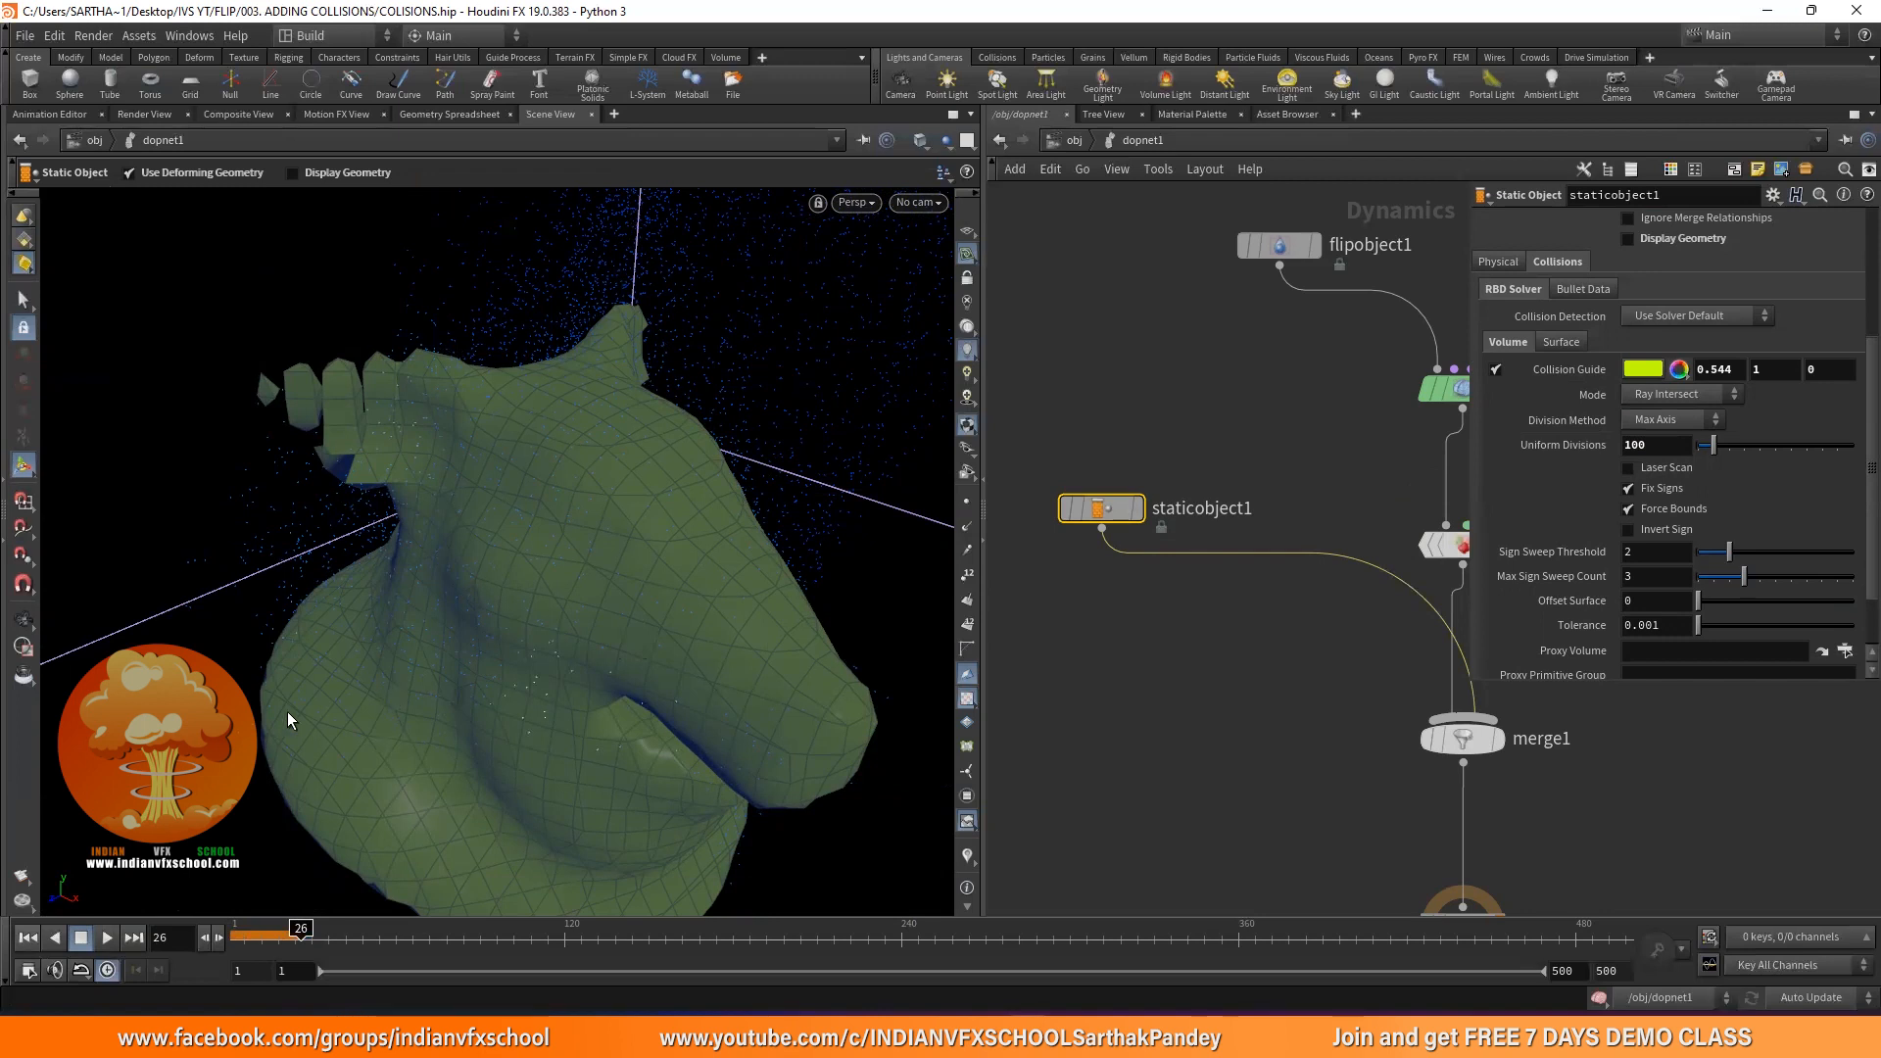
# Return to frame 1 and set staticobject1's Uniform Divisions to 30
pyautogui.click(27, 938)
pyautogui.click(1651, 443)
pyautogui.write('30')
pyautogui.press('Return')
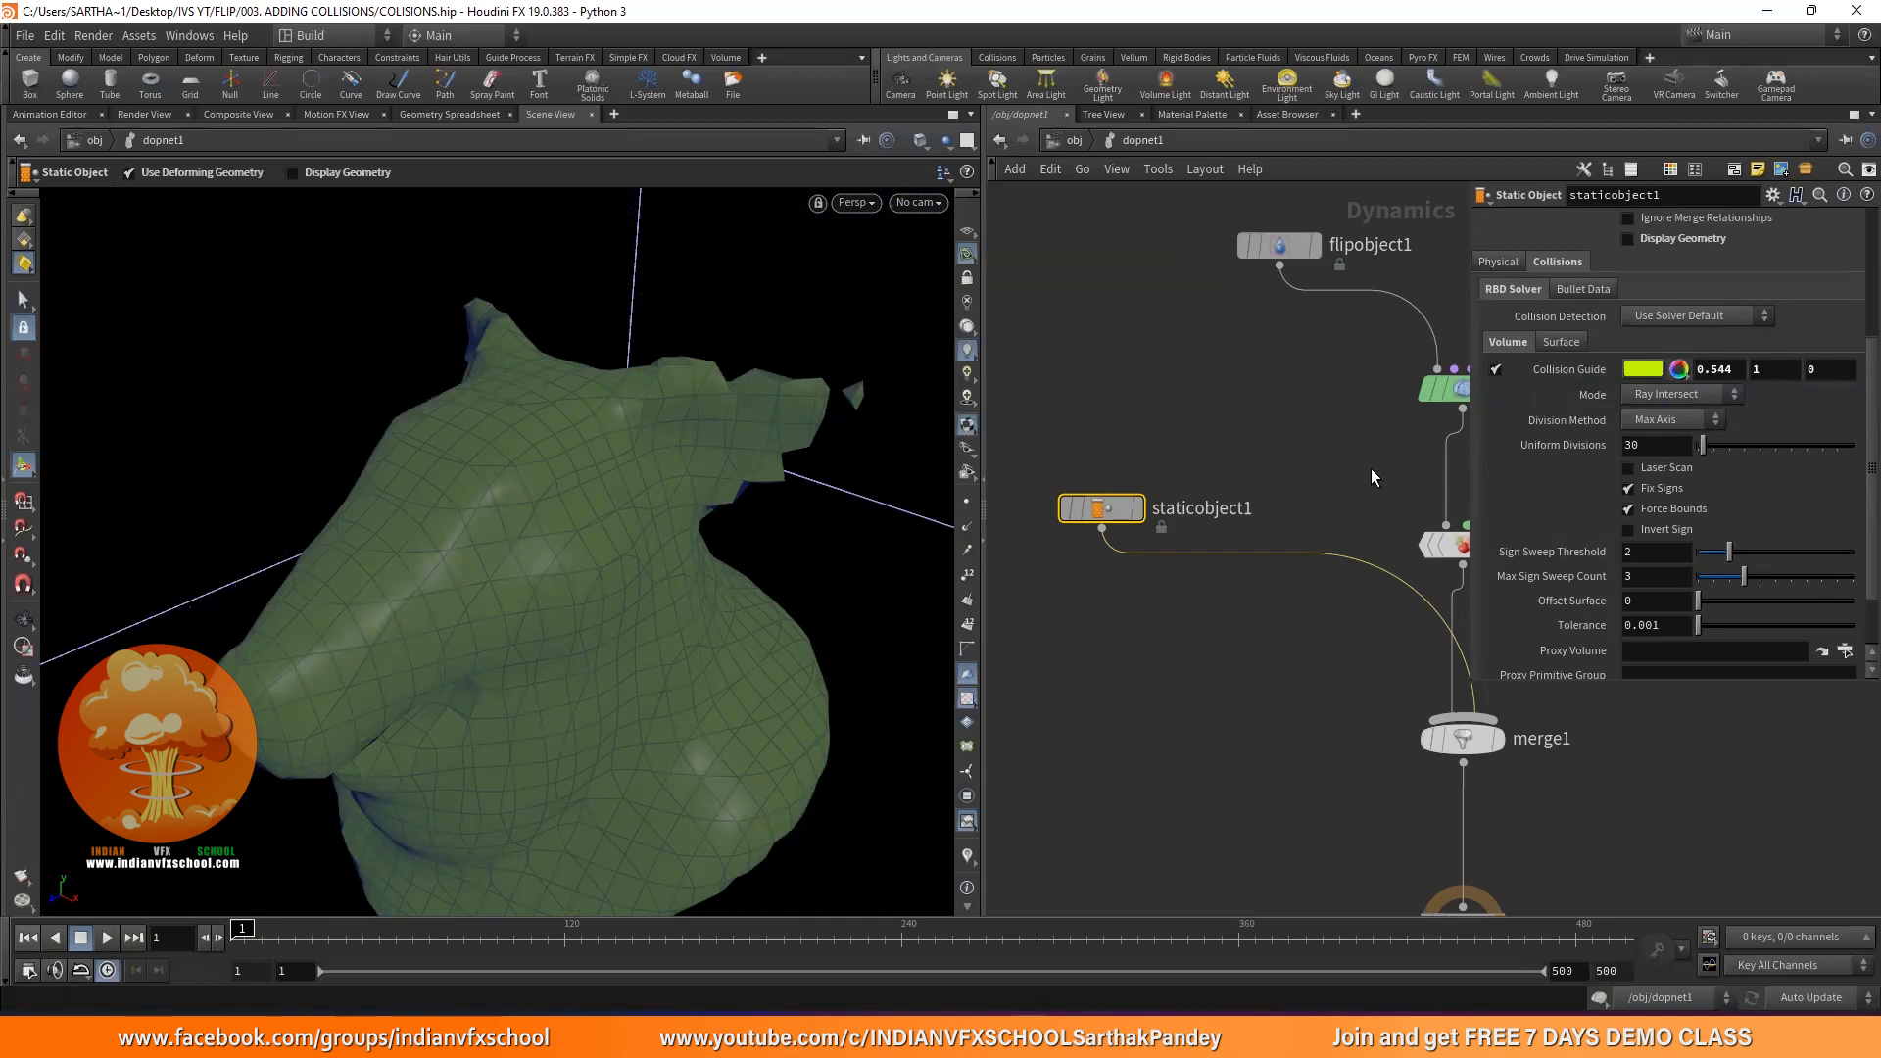
# Turn off the Collision Guide and turn on Display Geometry for staticobject1
pyautogui.press('Escape')
pyautogui.moveTo(648, 442); pyautogui.dragTo(411, 480)
pyautogui.rightClick(491, 534)
pyautogui.click(512, 566)
pyautogui.scroll(-4, 1056, 380)
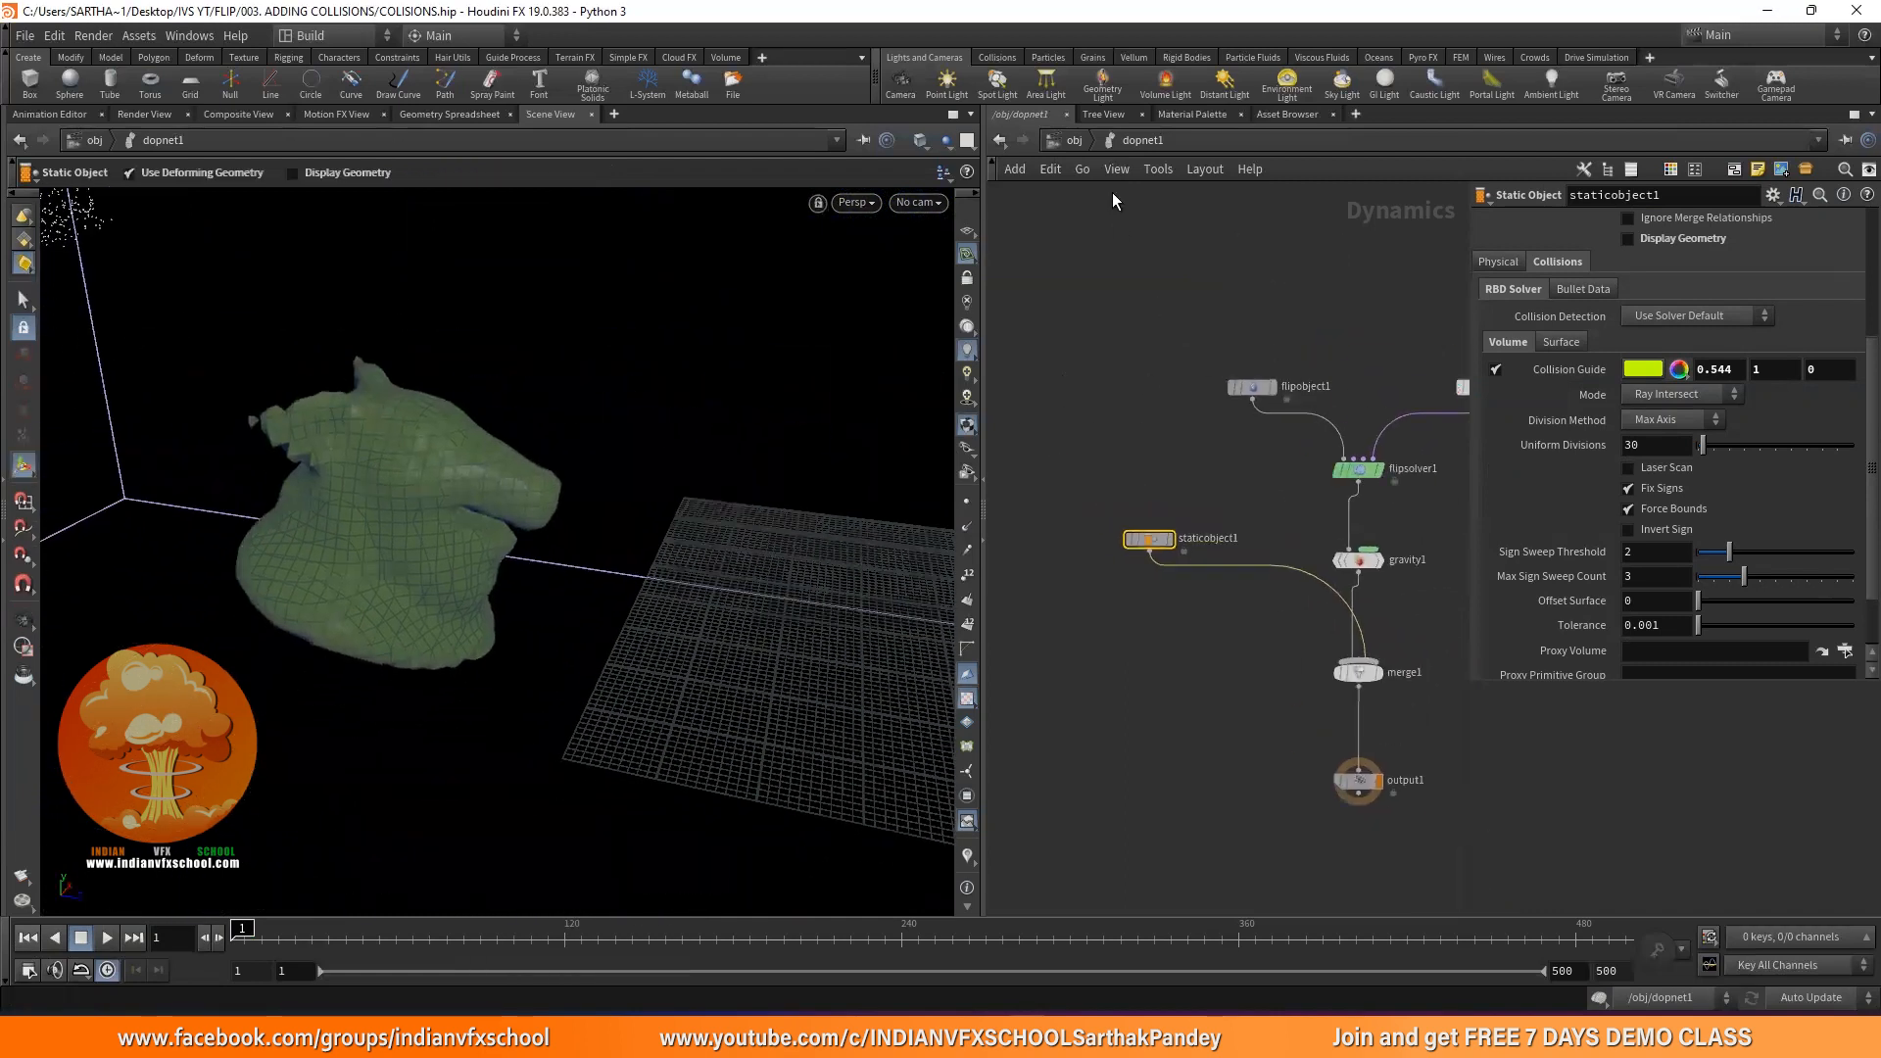
pyautogui.scroll(3, 1601, 444)
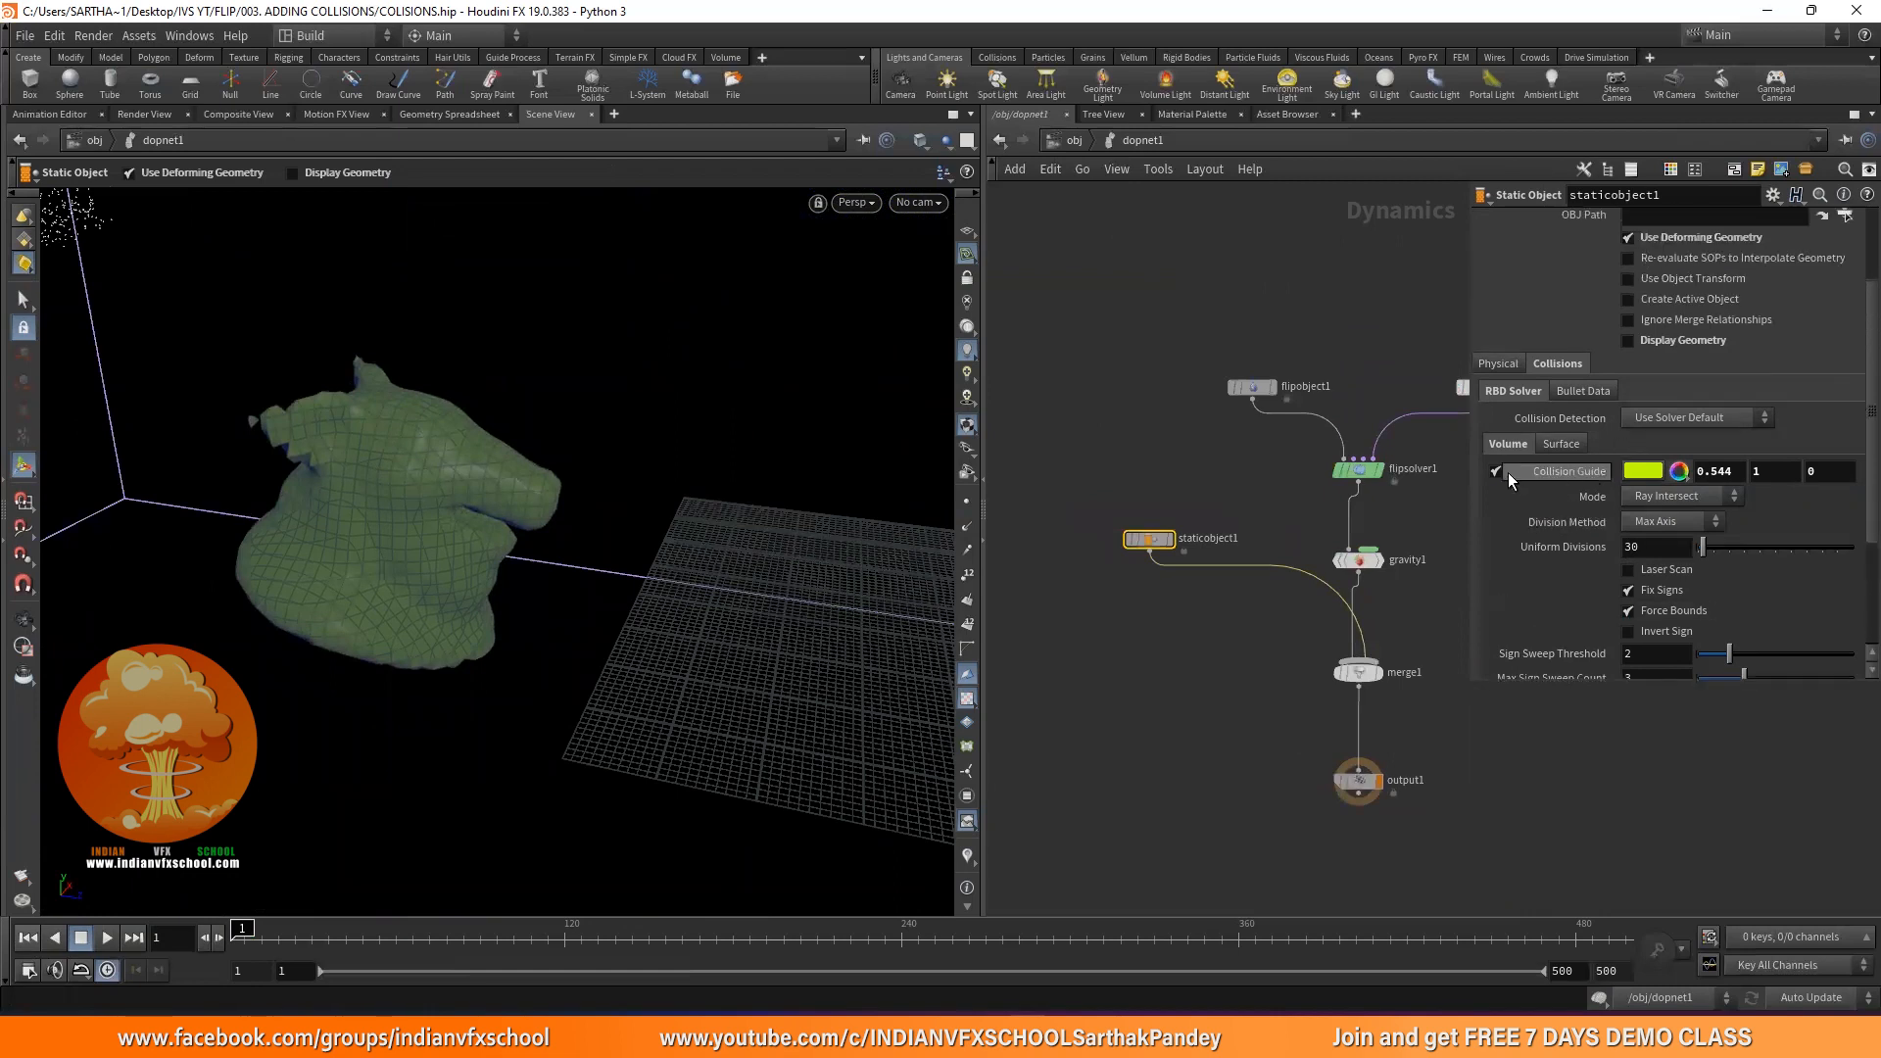
pyautogui.click(1497, 471)
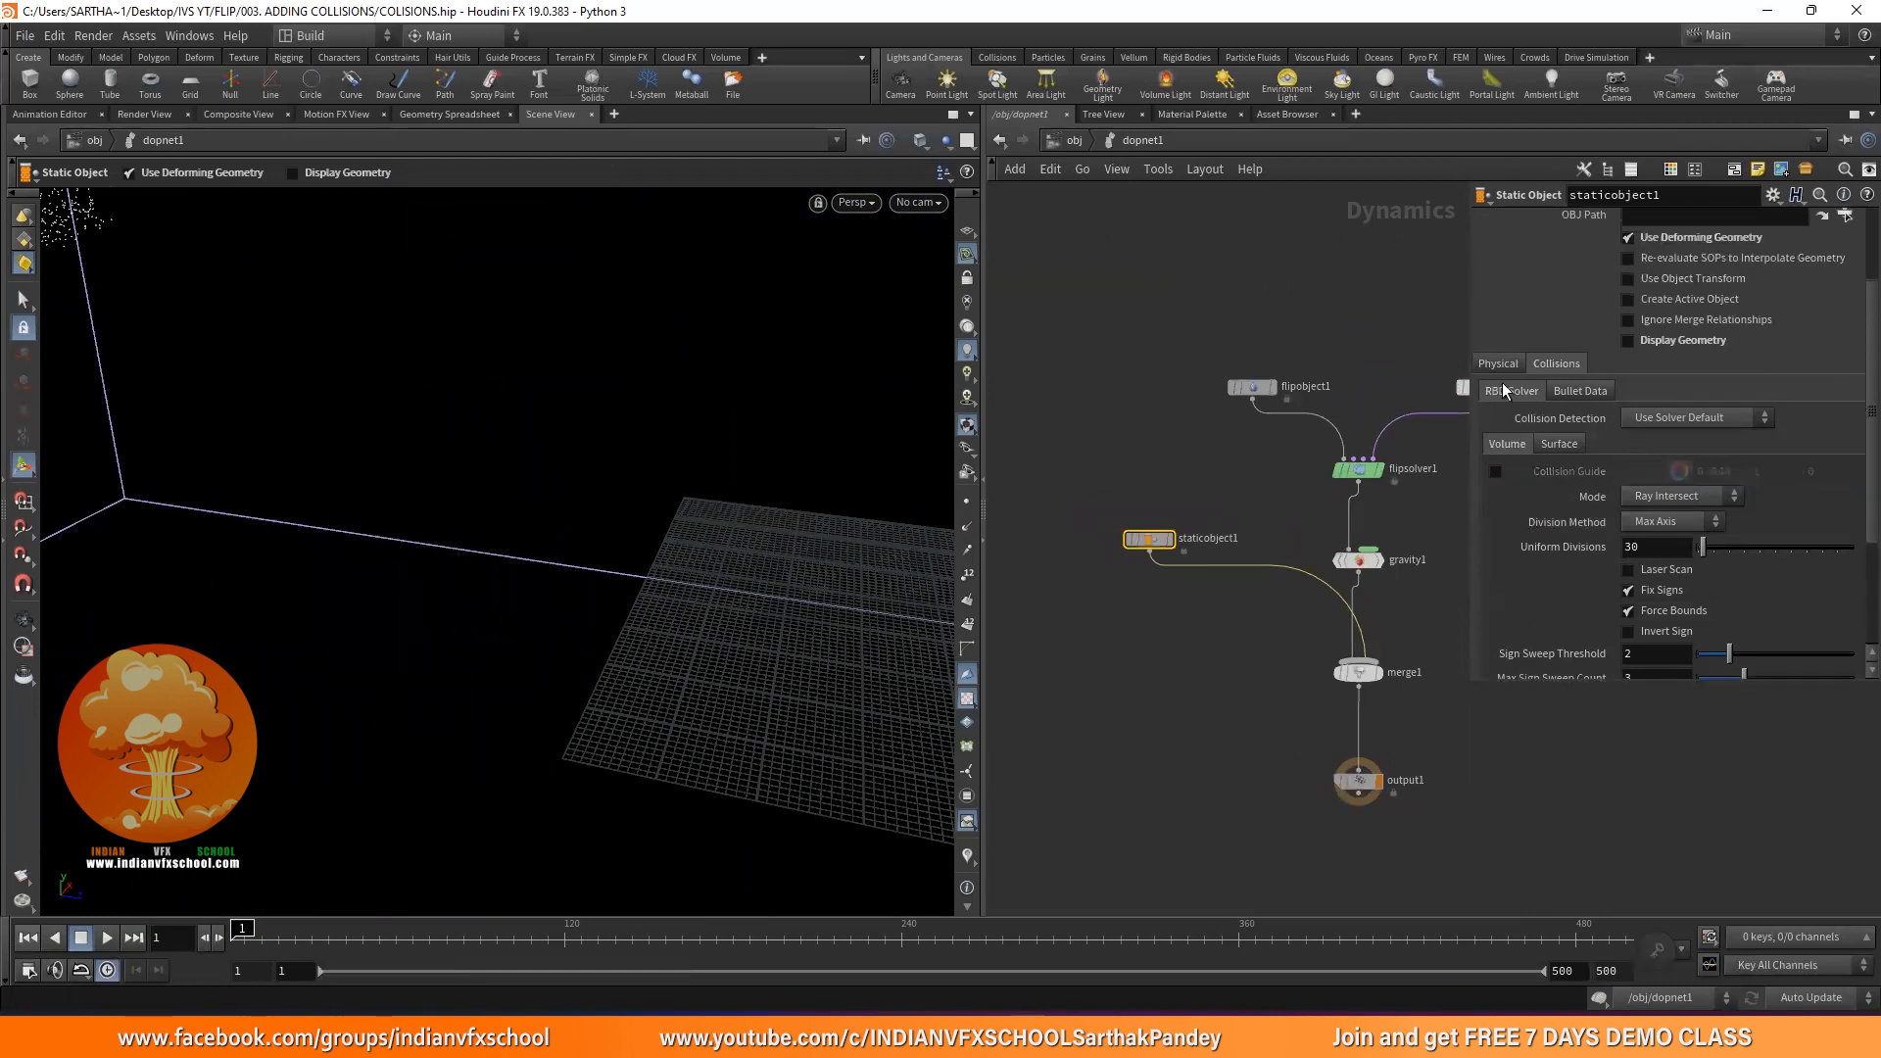
pyautogui.click(1664, 341)
pyautogui.scroll(3, 1494, 392)
pyautogui.click(1499, 440)
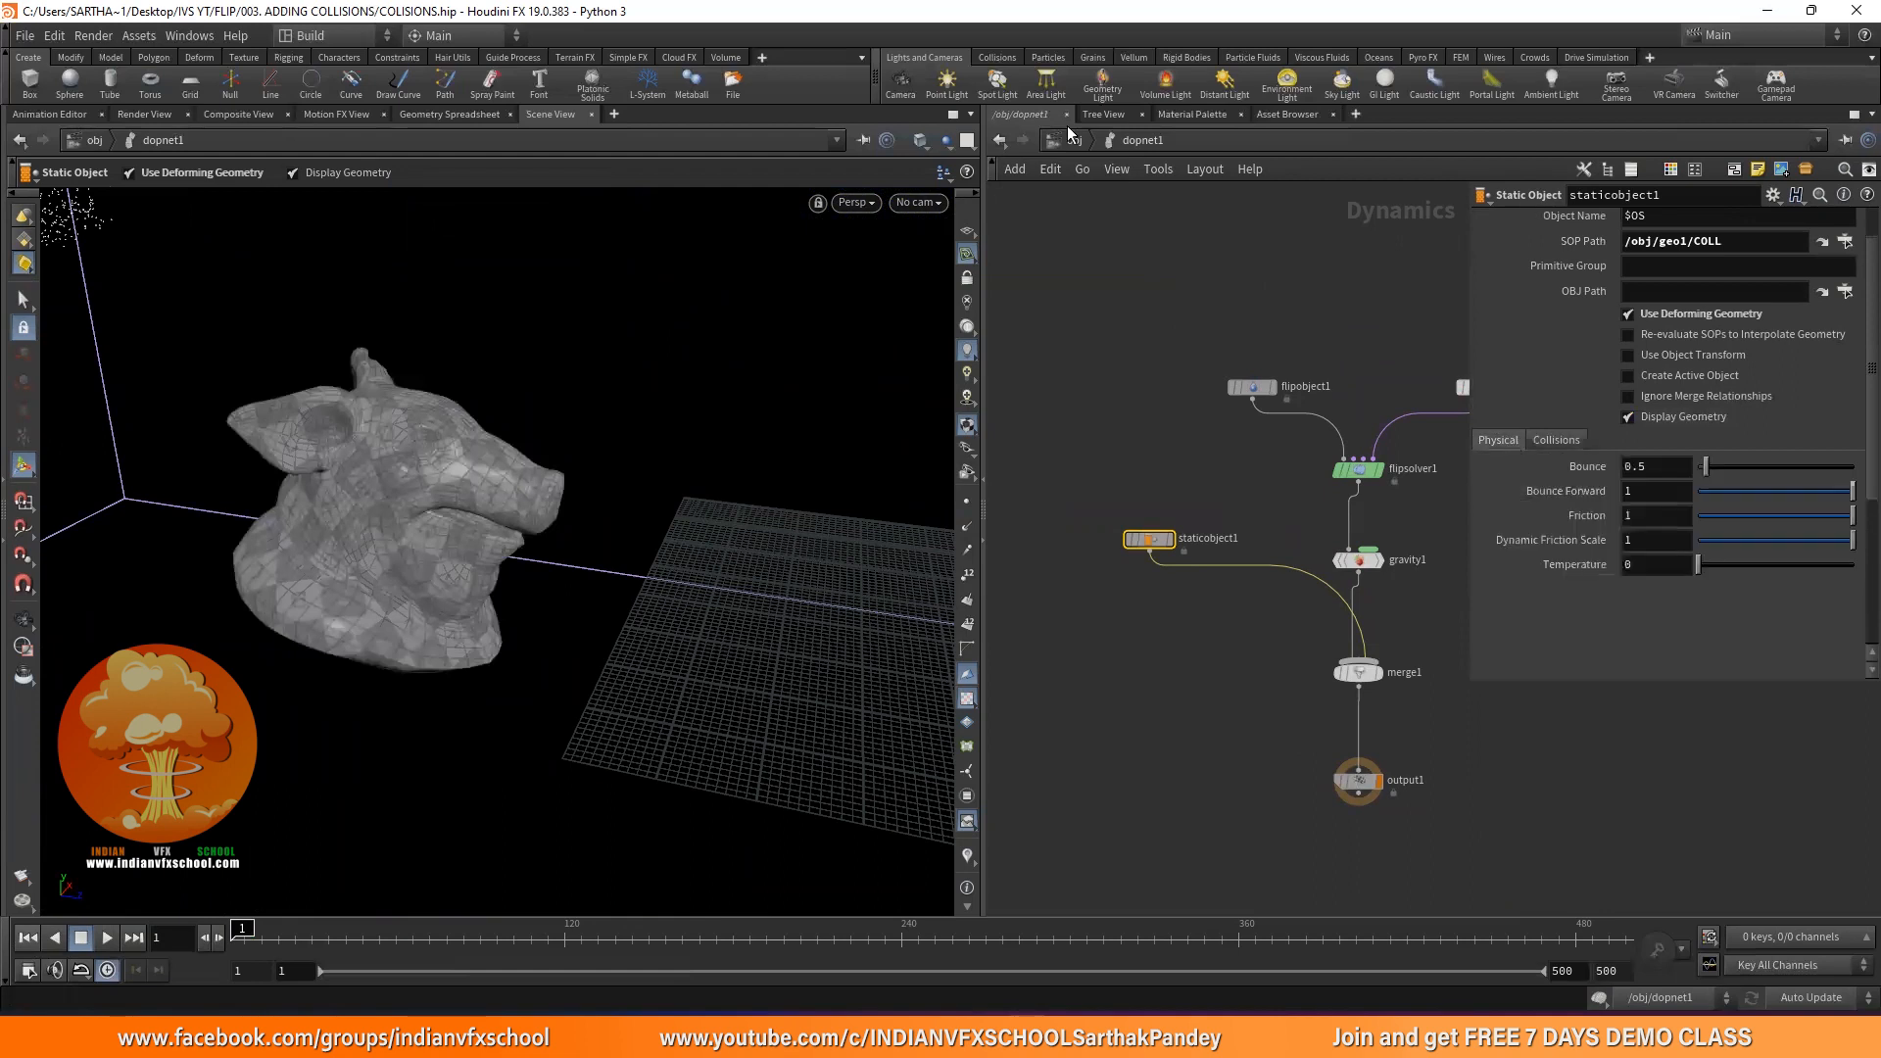
# Open the geo1 network and move the COLL null aside to free space below transform2
pyautogui.click(1073, 140)
pyautogui.click(1204, 377)
pyautogui.doubleClick(1203, 377)
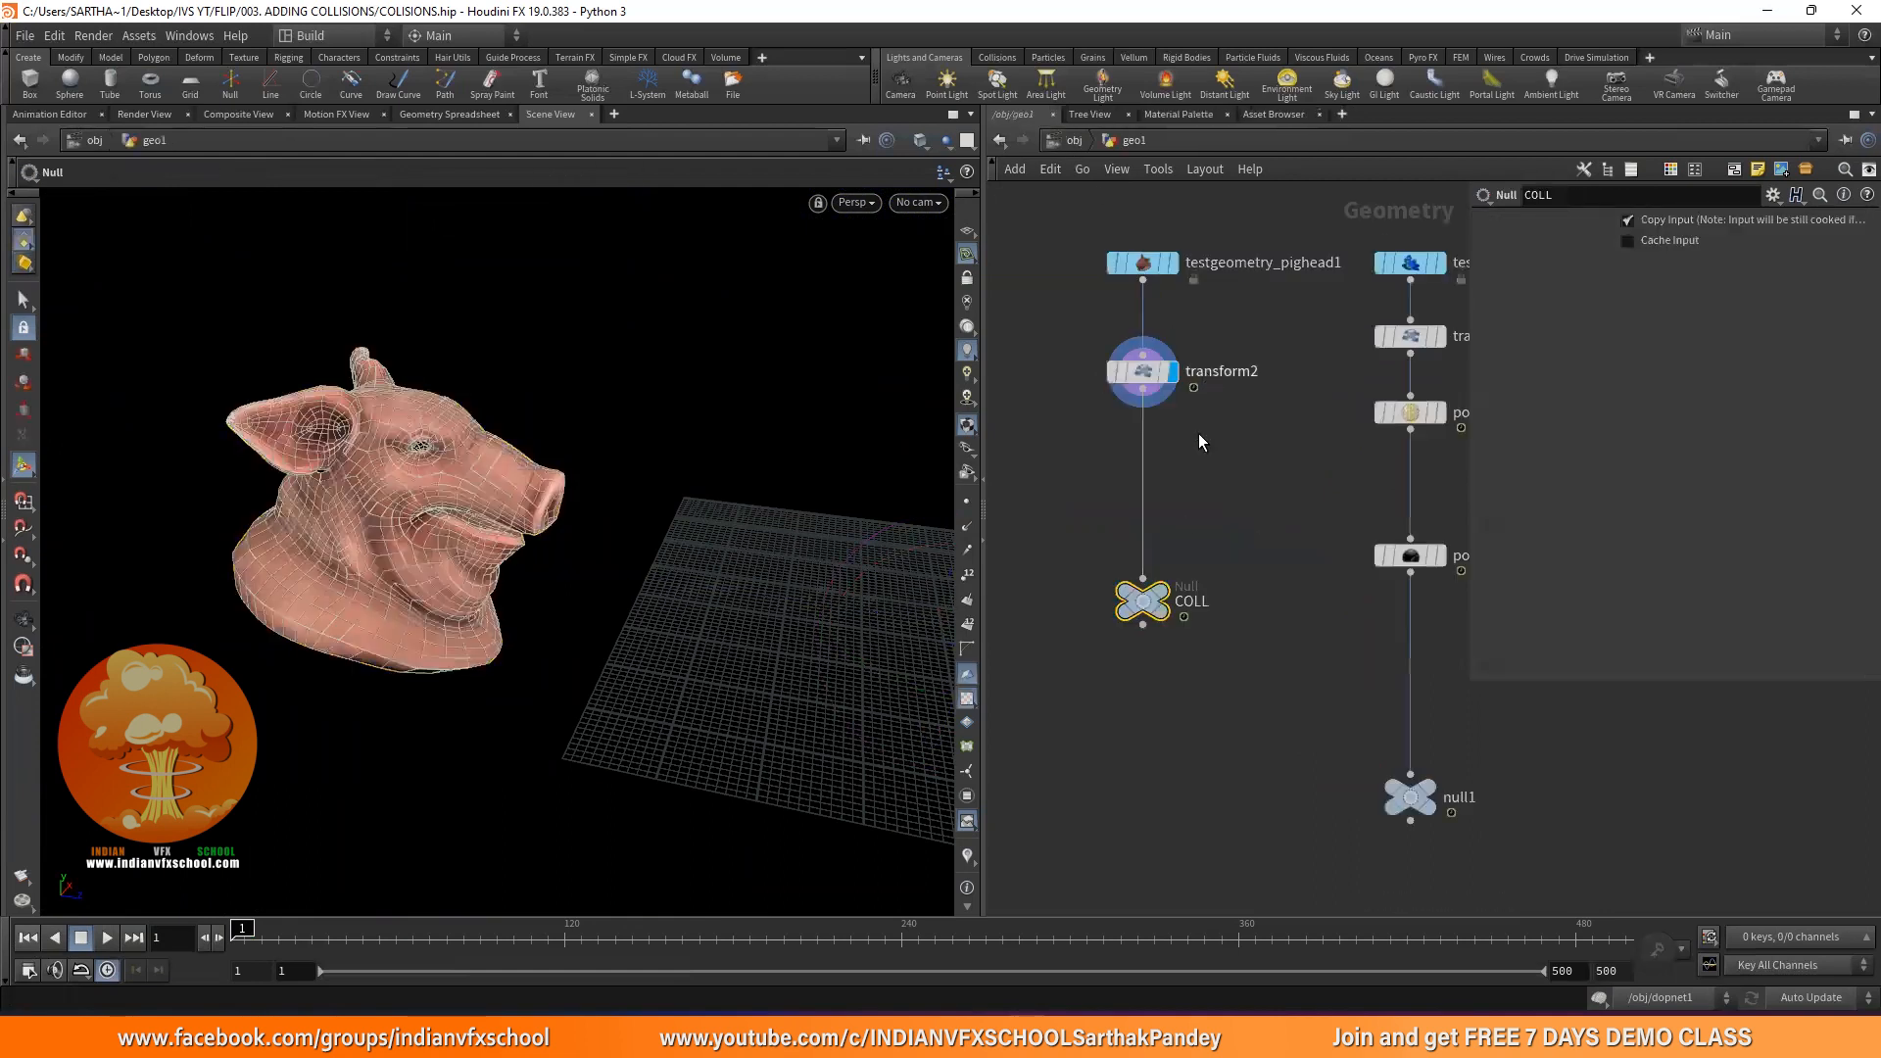
pyautogui.moveTo(1222, 588); pyautogui.dragTo(1081, 686)
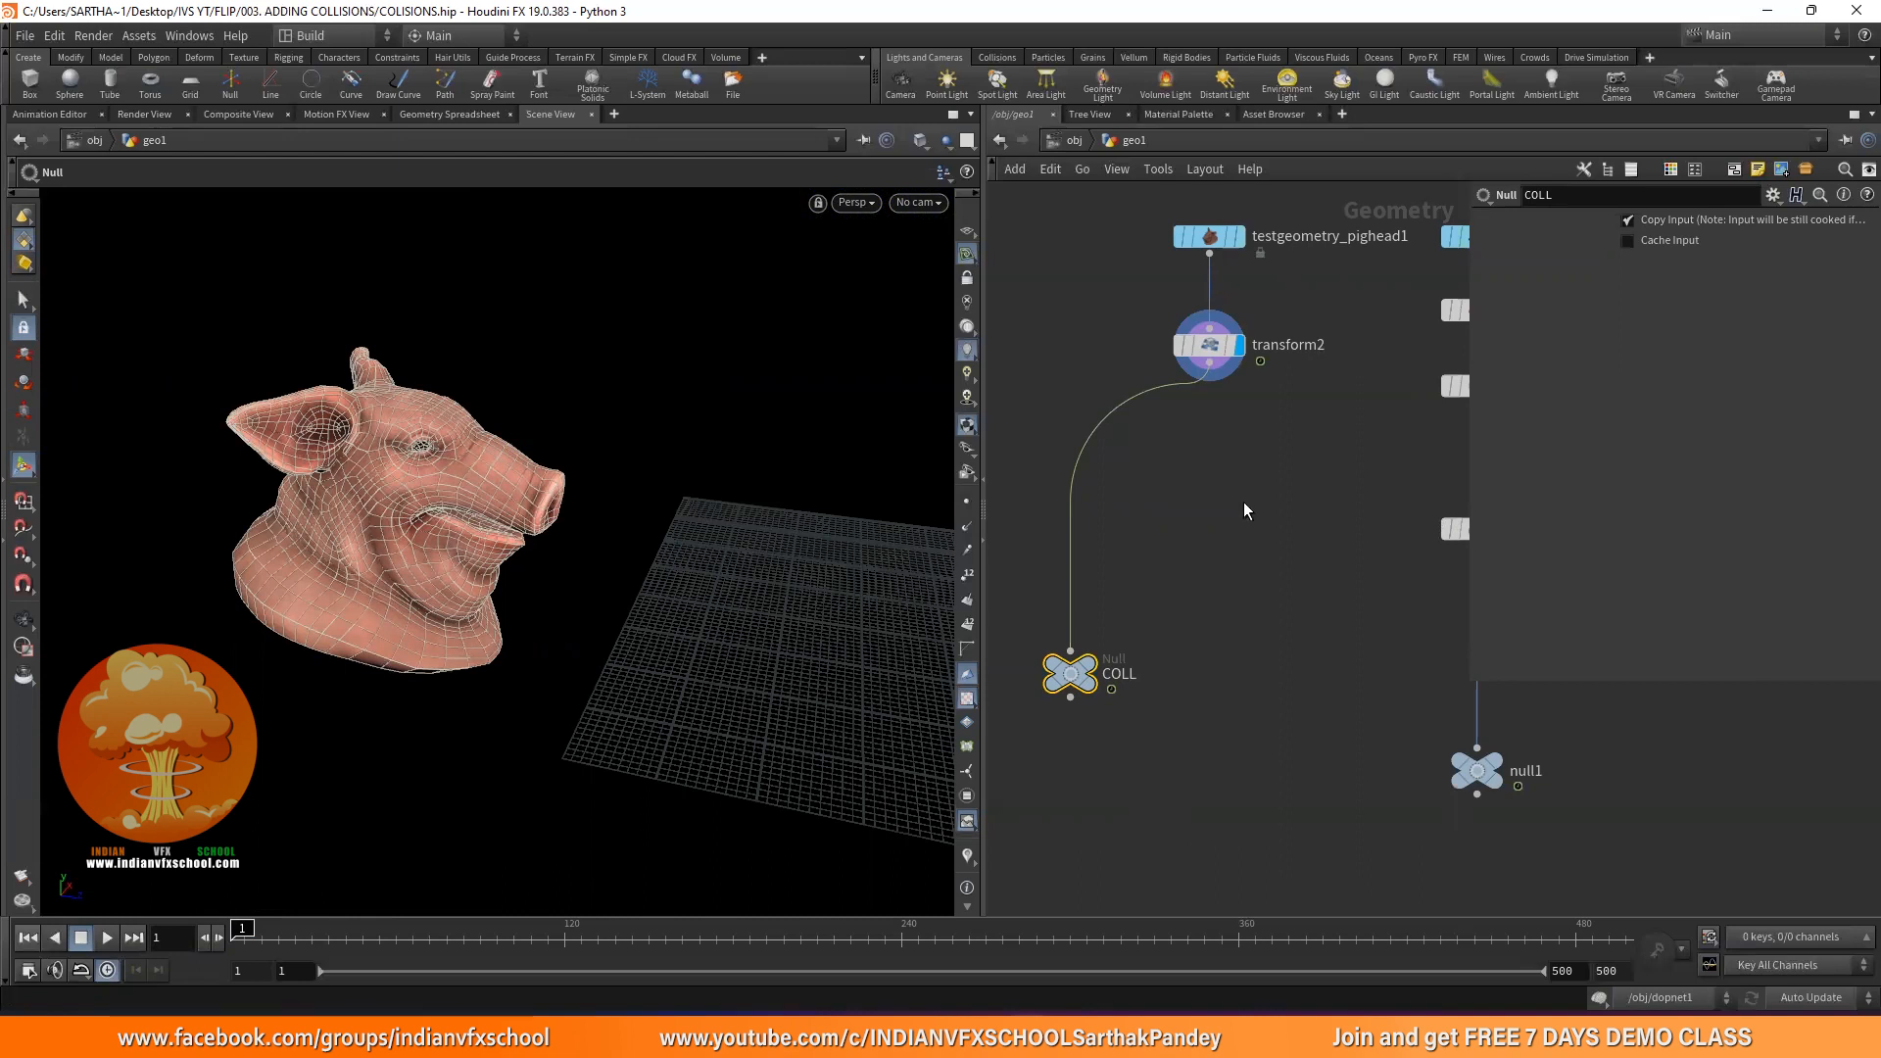
pyautogui.moveTo(1244, 501); pyautogui.dragTo(1231, 478, button='middle')
pyautogui.moveTo(1059, 662)
pyautogui.mouseDown()
pyautogui.moveTo(1082, 668)
pyautogui.moveTo(1037, 639)
pyautogui.mouseUp()
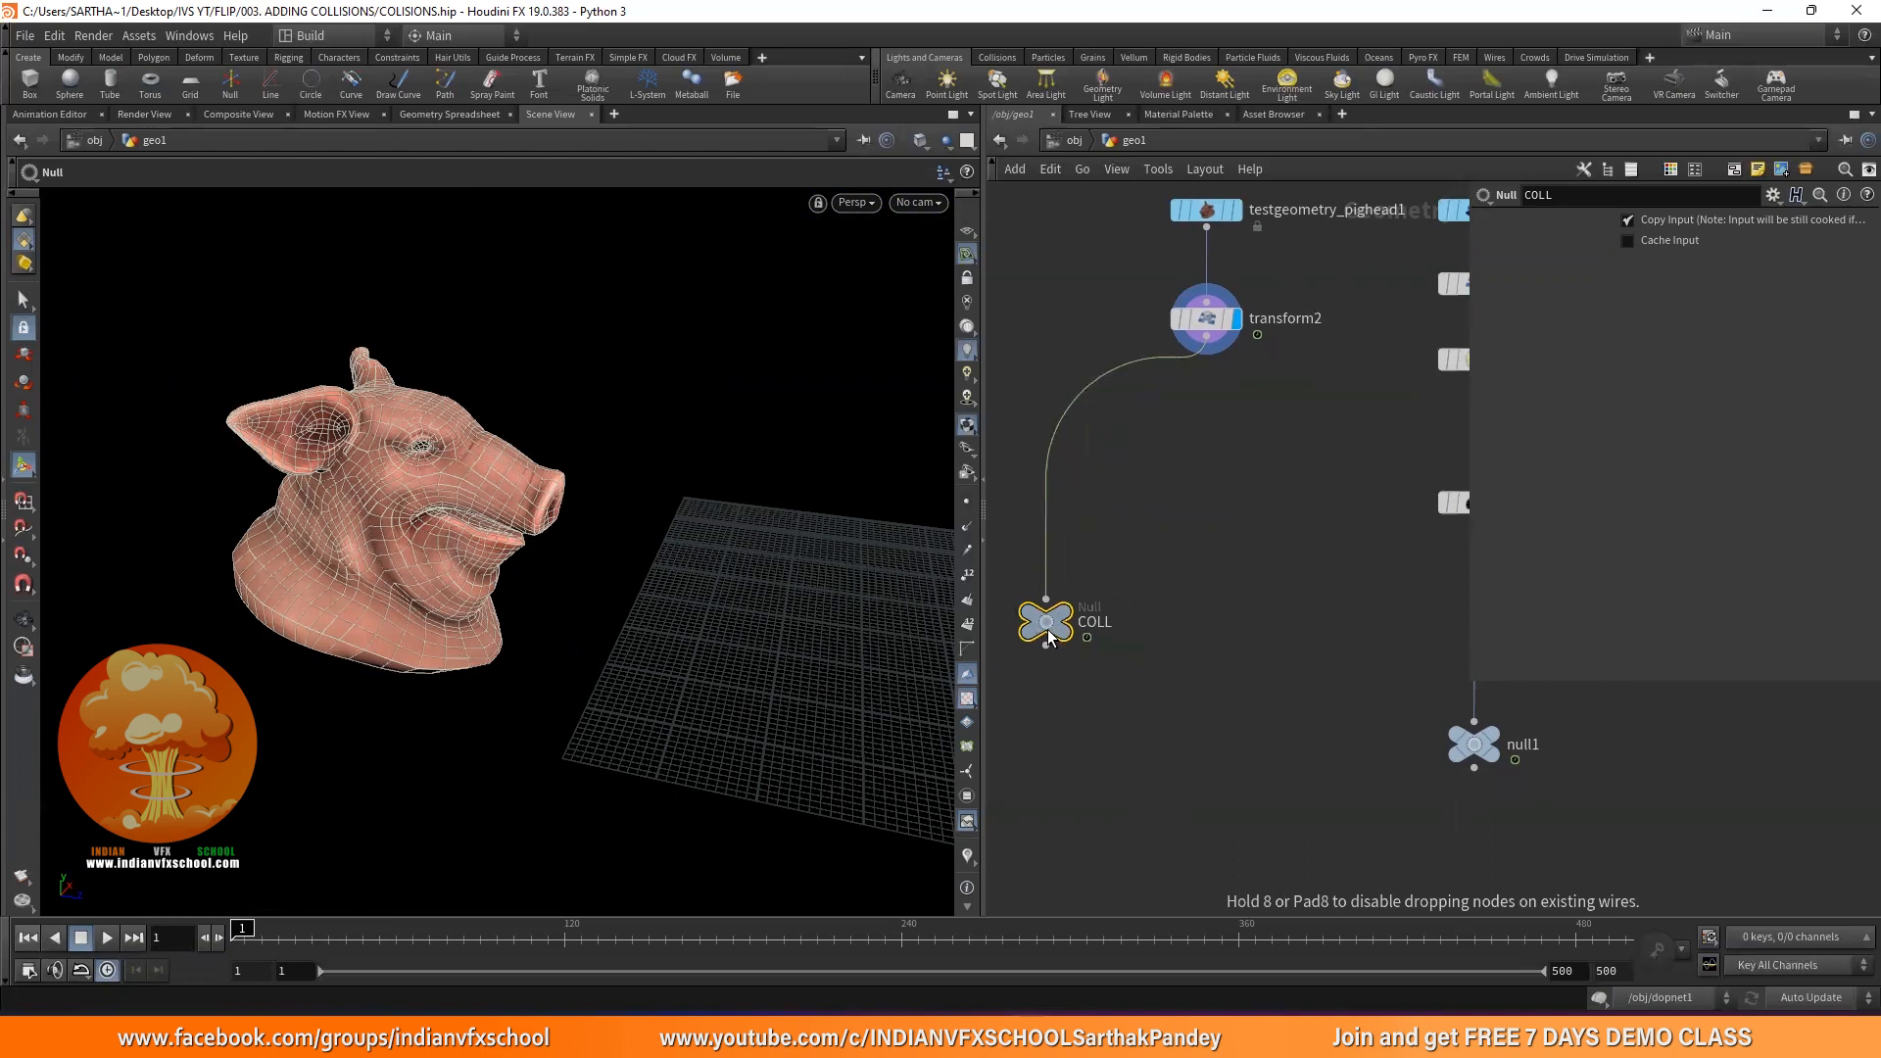
# Add a VDB from Polygons node below transform2 and connect transform2 to its first input
pyautogui.press('Tab')
pyautogui.write('VDBFR')
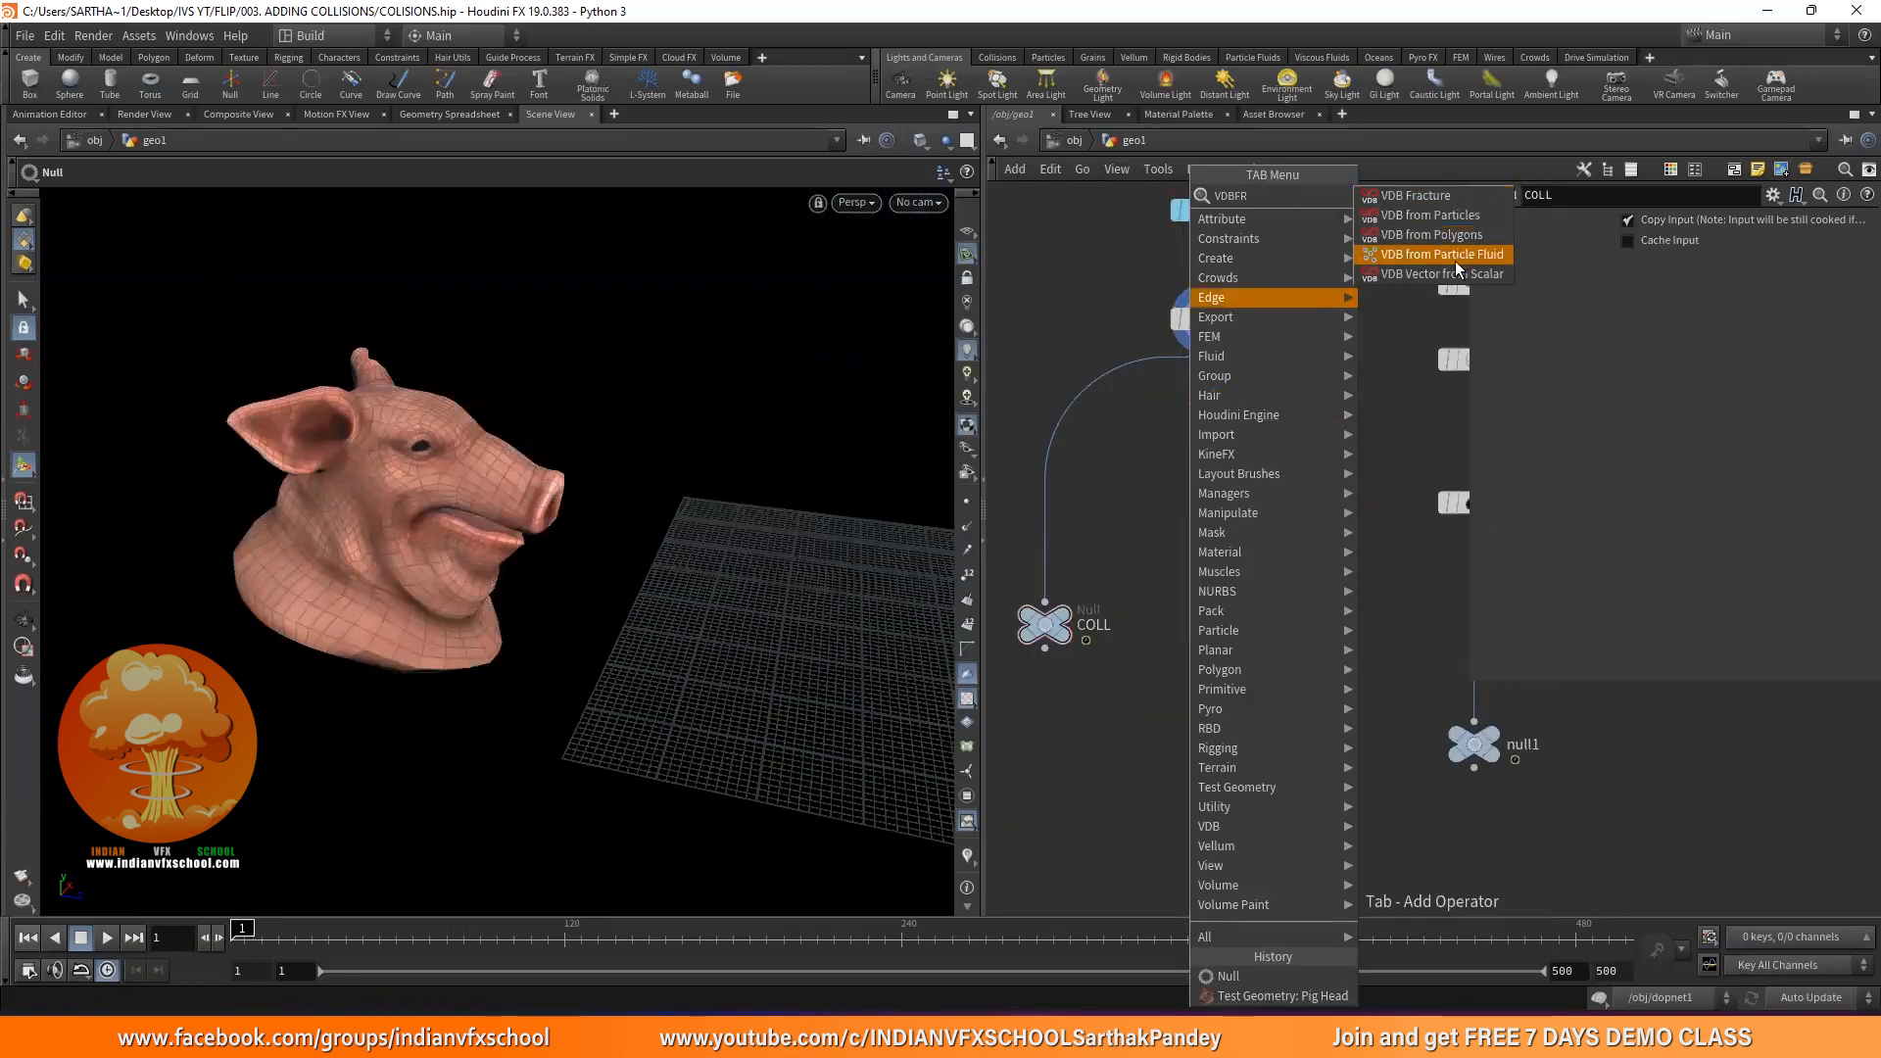
pyautogui.click(1438, 253)
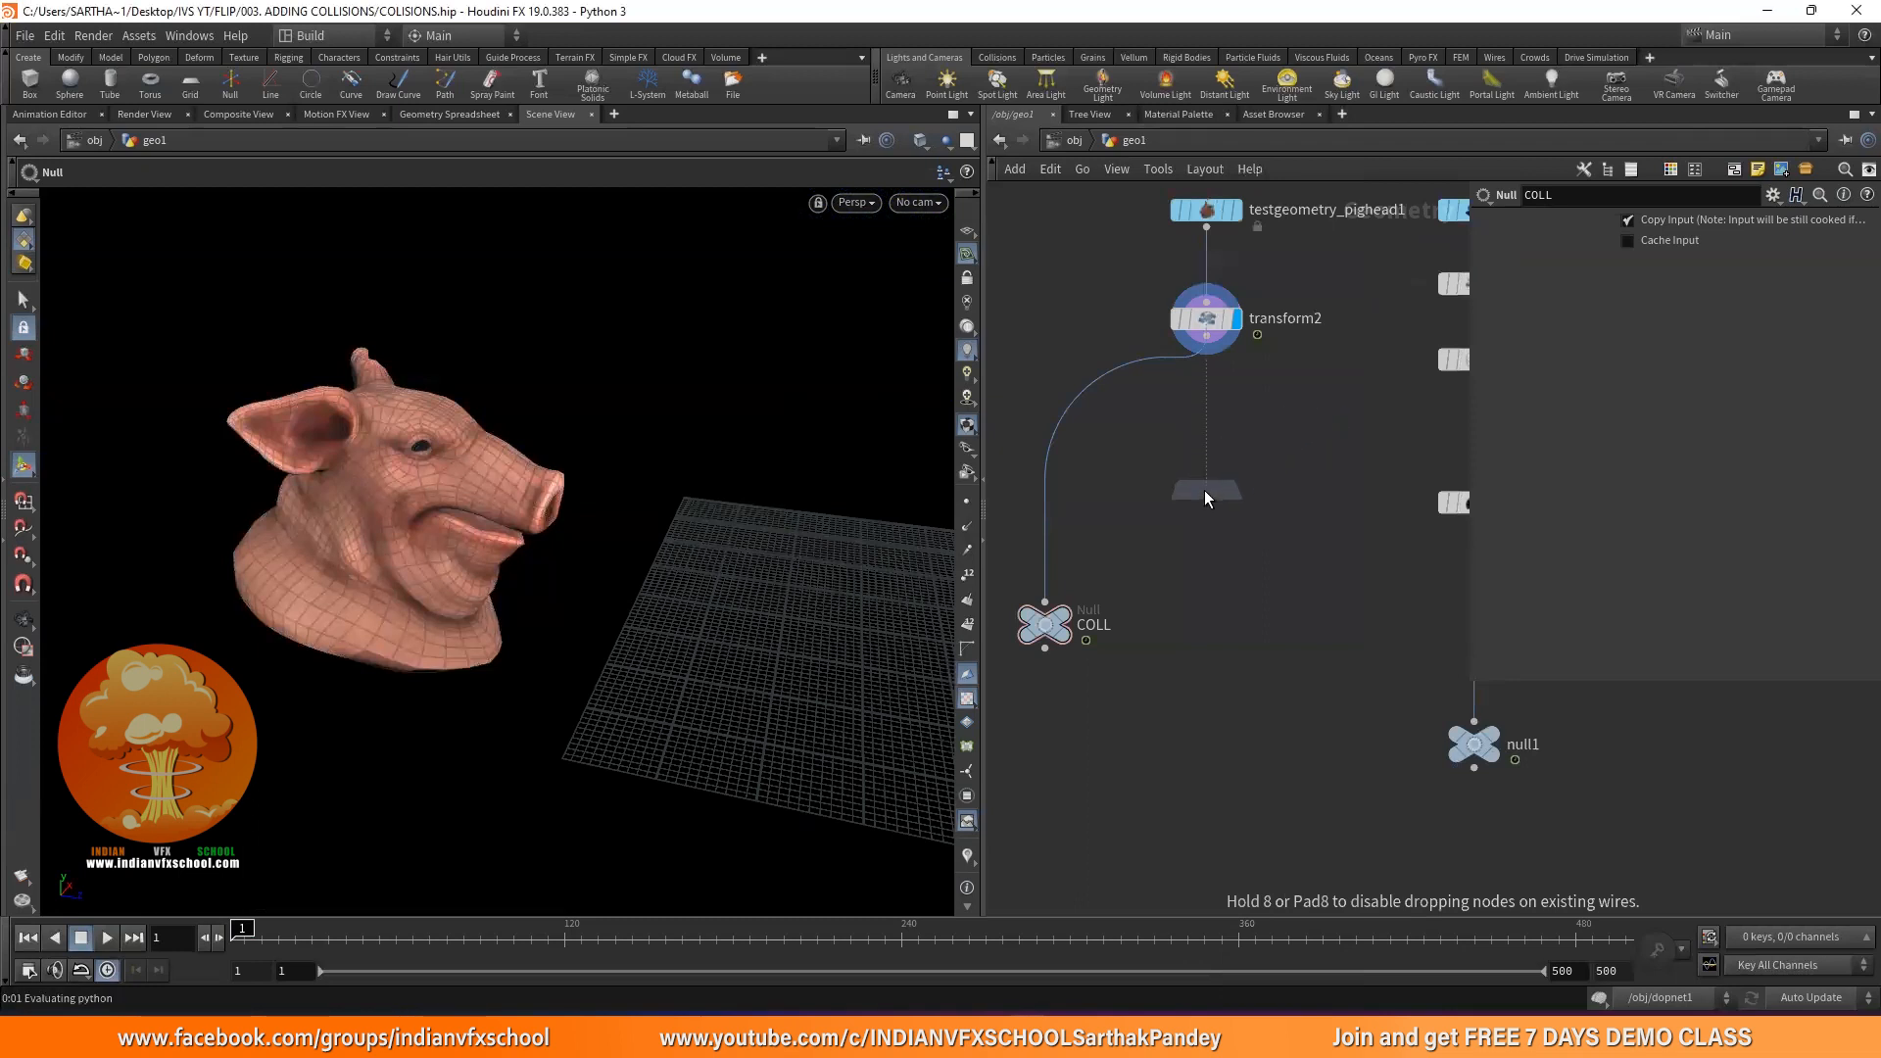
pyautogui.click(1204, 489)
pyautogui.moveTo(1205, 355); pyautogui.dragTo(1195, 475)
# Duplicate the COLL null, feed it from the VDB from Polygons node, rename it COLL_VDB and display it
pyautogui.keyDown('alt'); pyautogui.moveTo(1069, 629); pyautogui.dragTo(1251, 627); pyautogui.keyUp('alt')
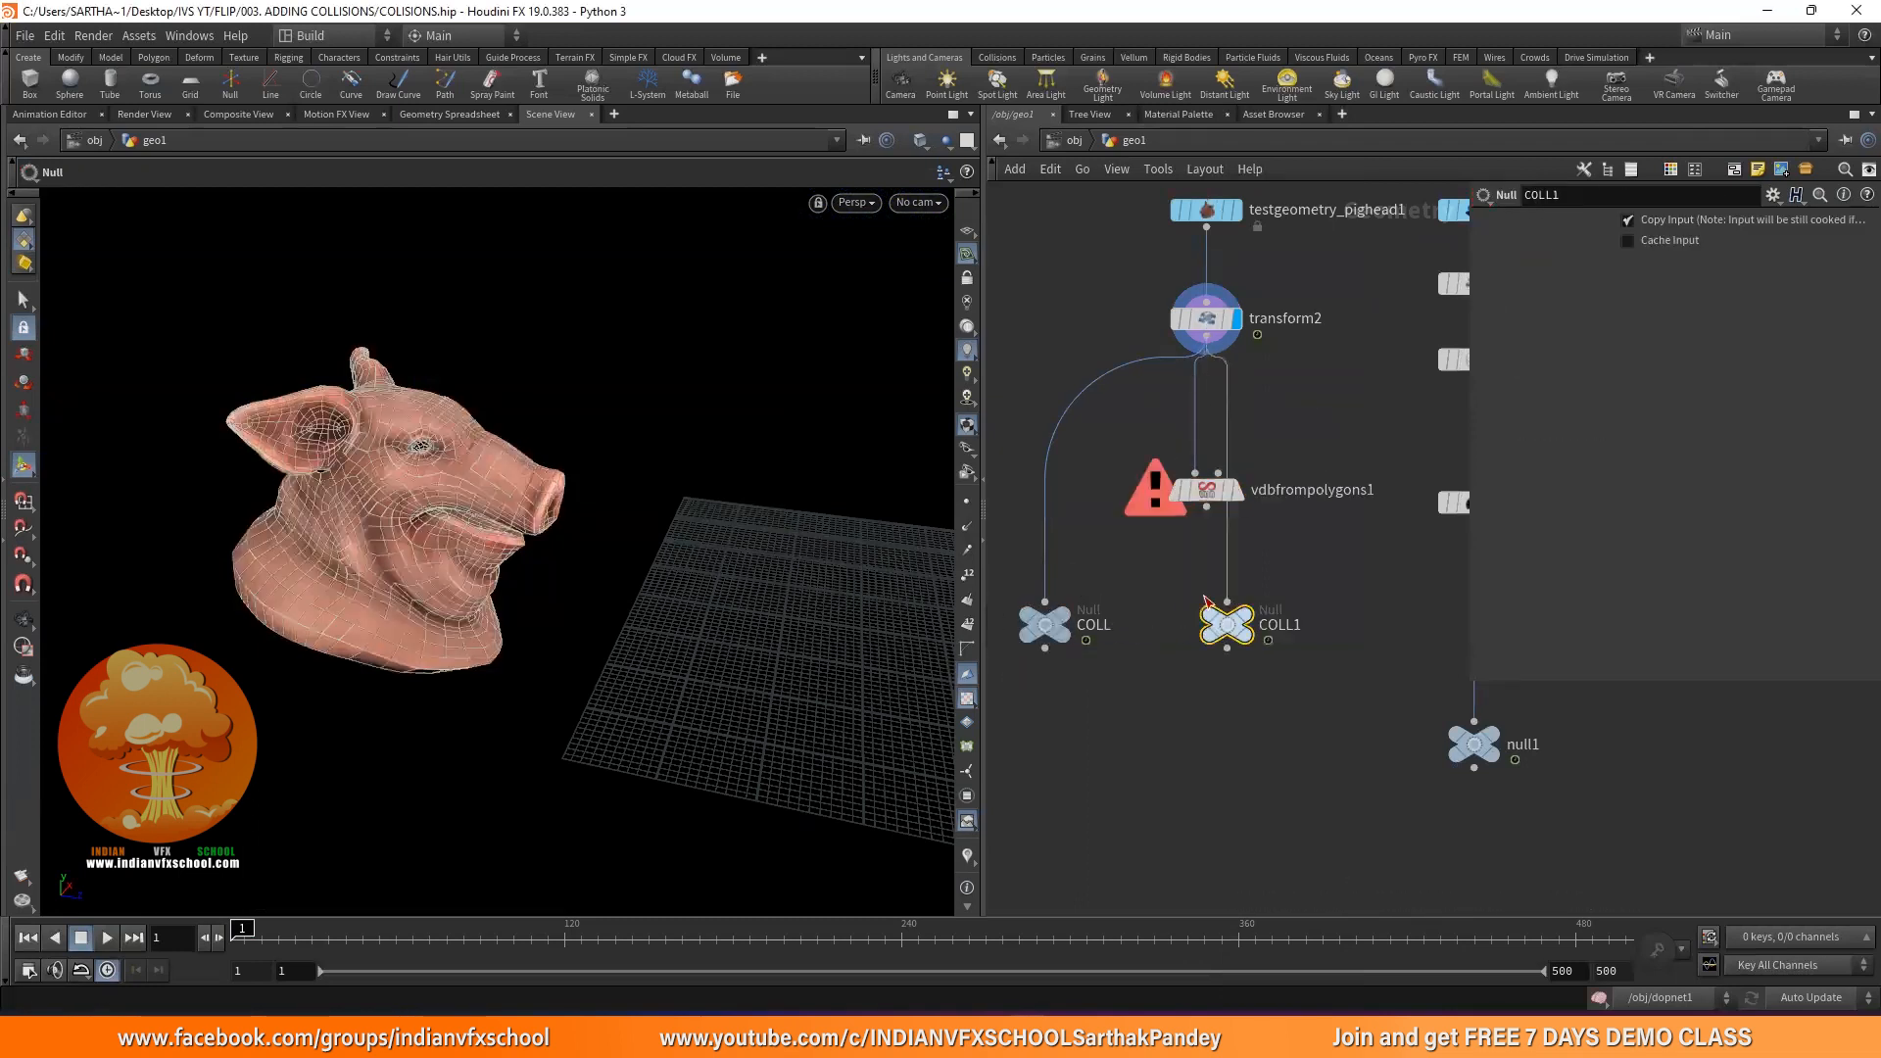
pyautogui.moveTo(1206, 508); pyautogui.dragTo(1276, 643)
pyautogui.doubleClick(1313, 645)
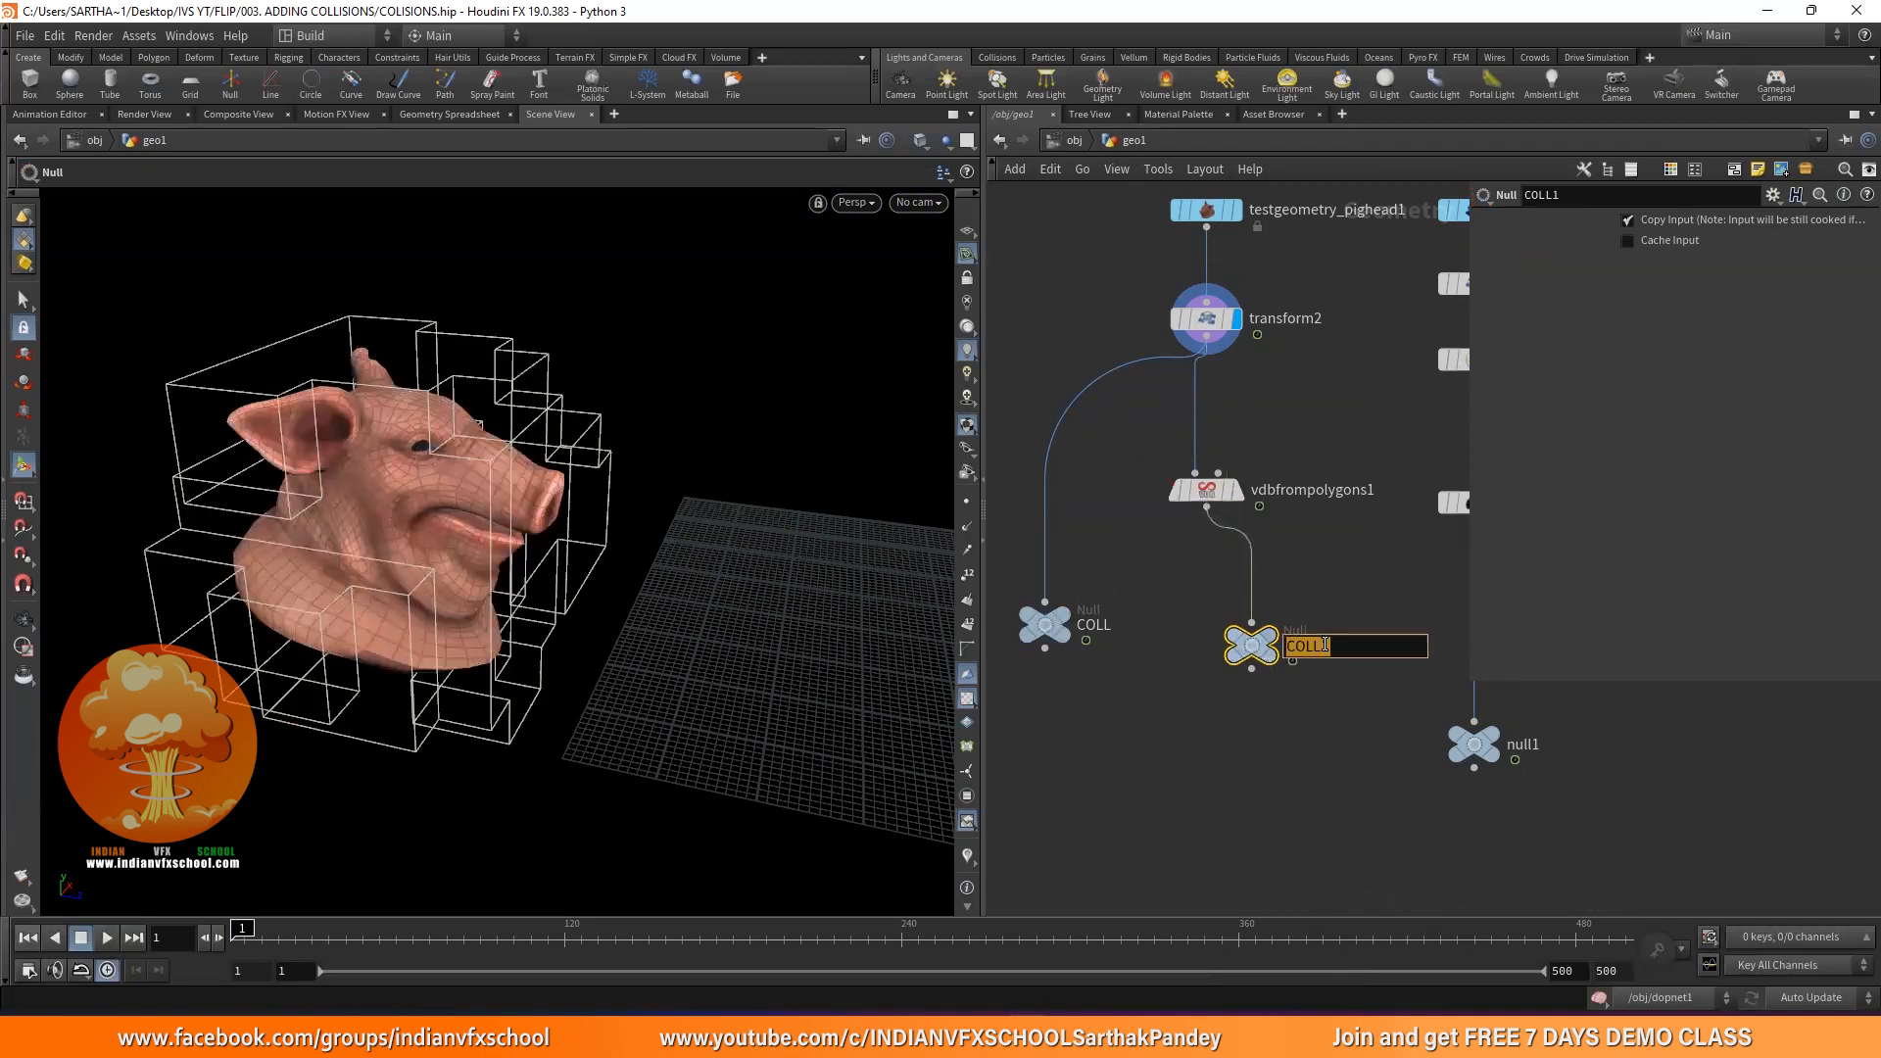
pyautogui.click(1348, 648)
pyautogui.write('_VDB')
pyautogui.press('Return')
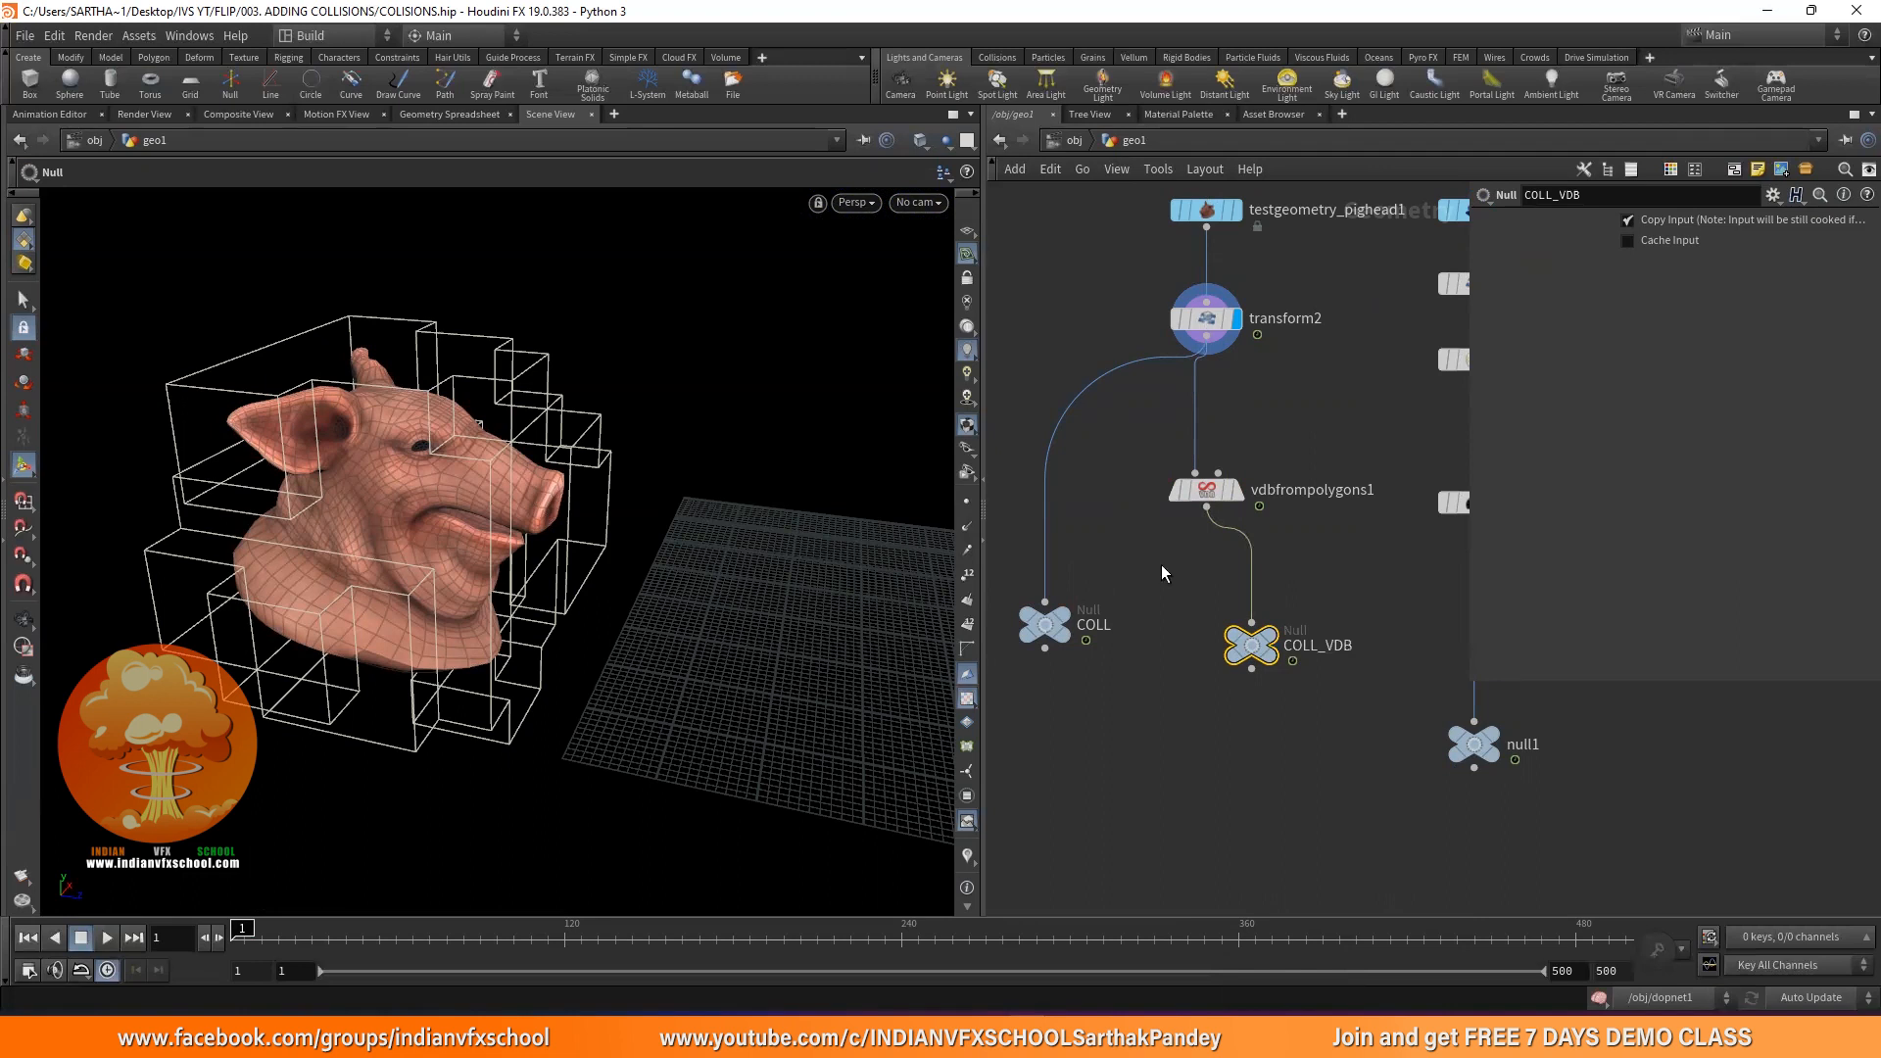
pyautogui.click(1263, 642)
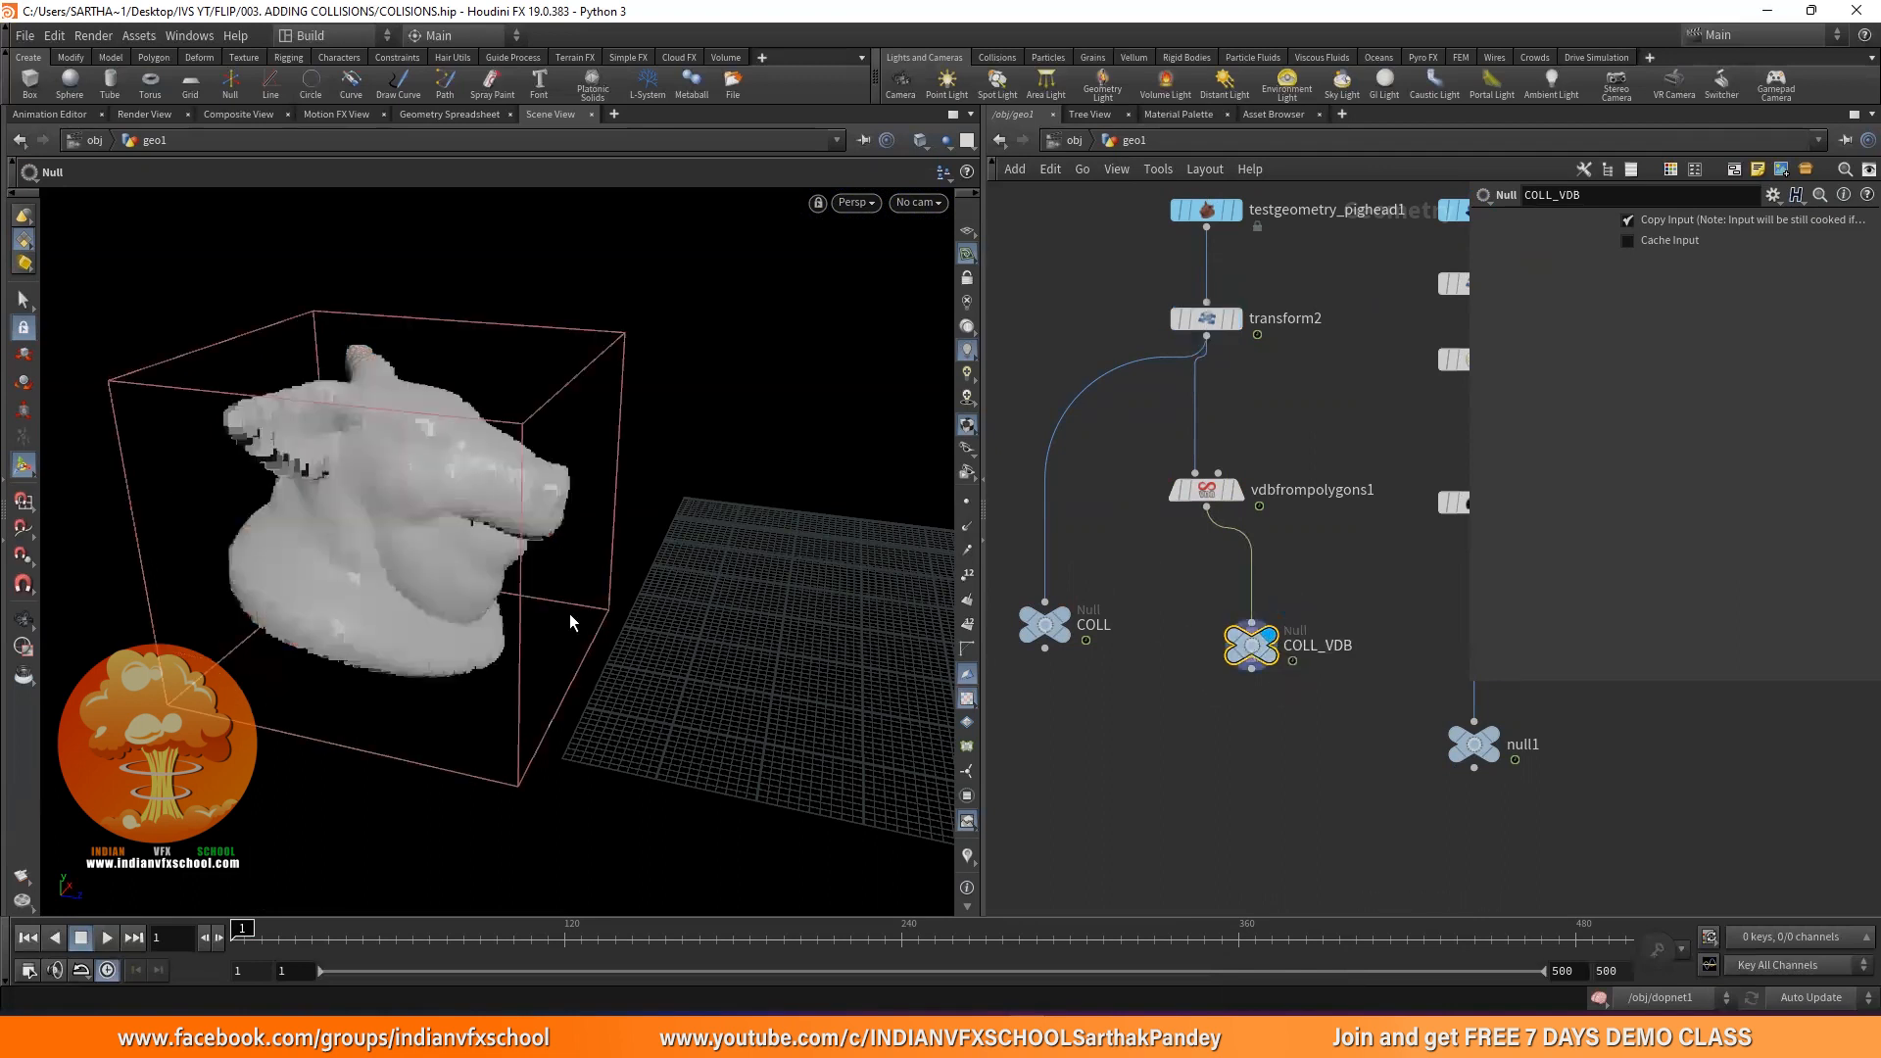
# Set the VDB from Polygons node's Voxel Size to 0.05 and check the result at COLL_VDB
pyautogui.moveTo(511, 587); pyautogui.dragTo(642, 527)
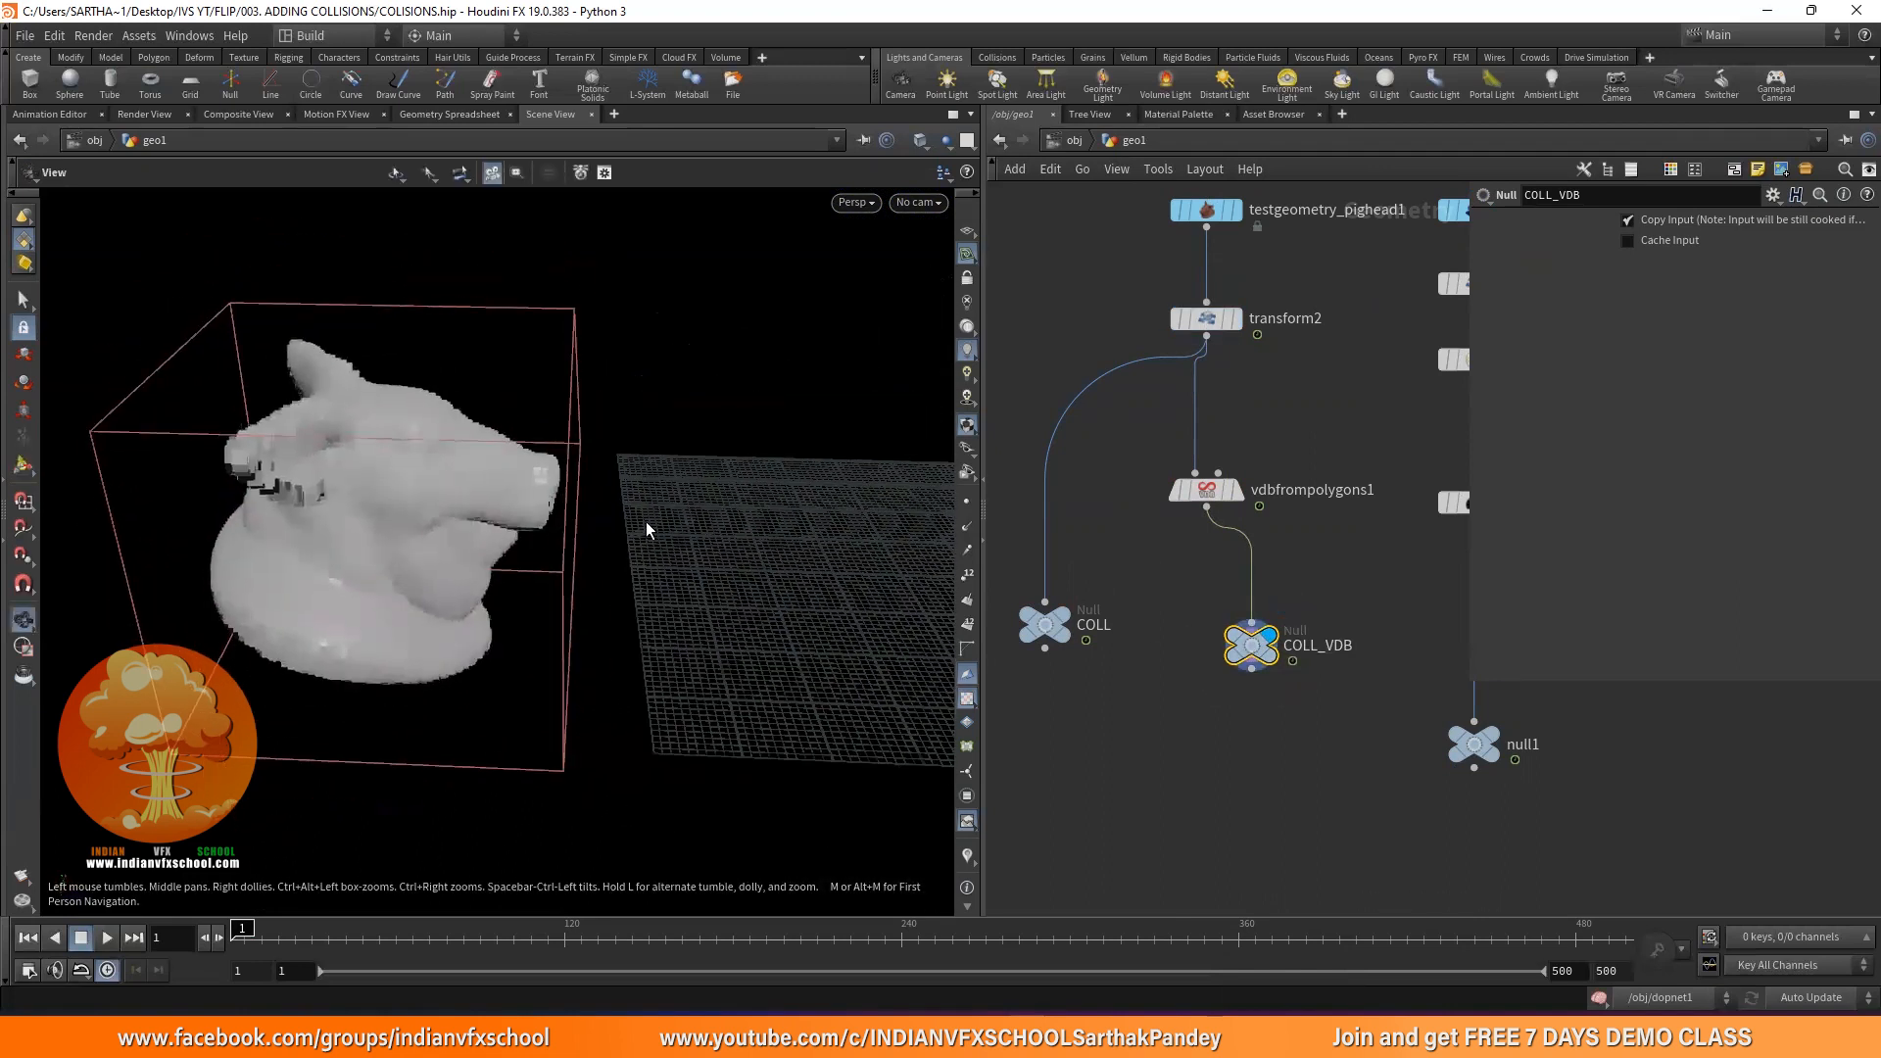
pyautogui.scroll(3, 1225, 505)
pyautogui.click(1220, 487)
pyautogui.click(1671, 221)
pyautogui.write('05')
pyautogui.press('Return')
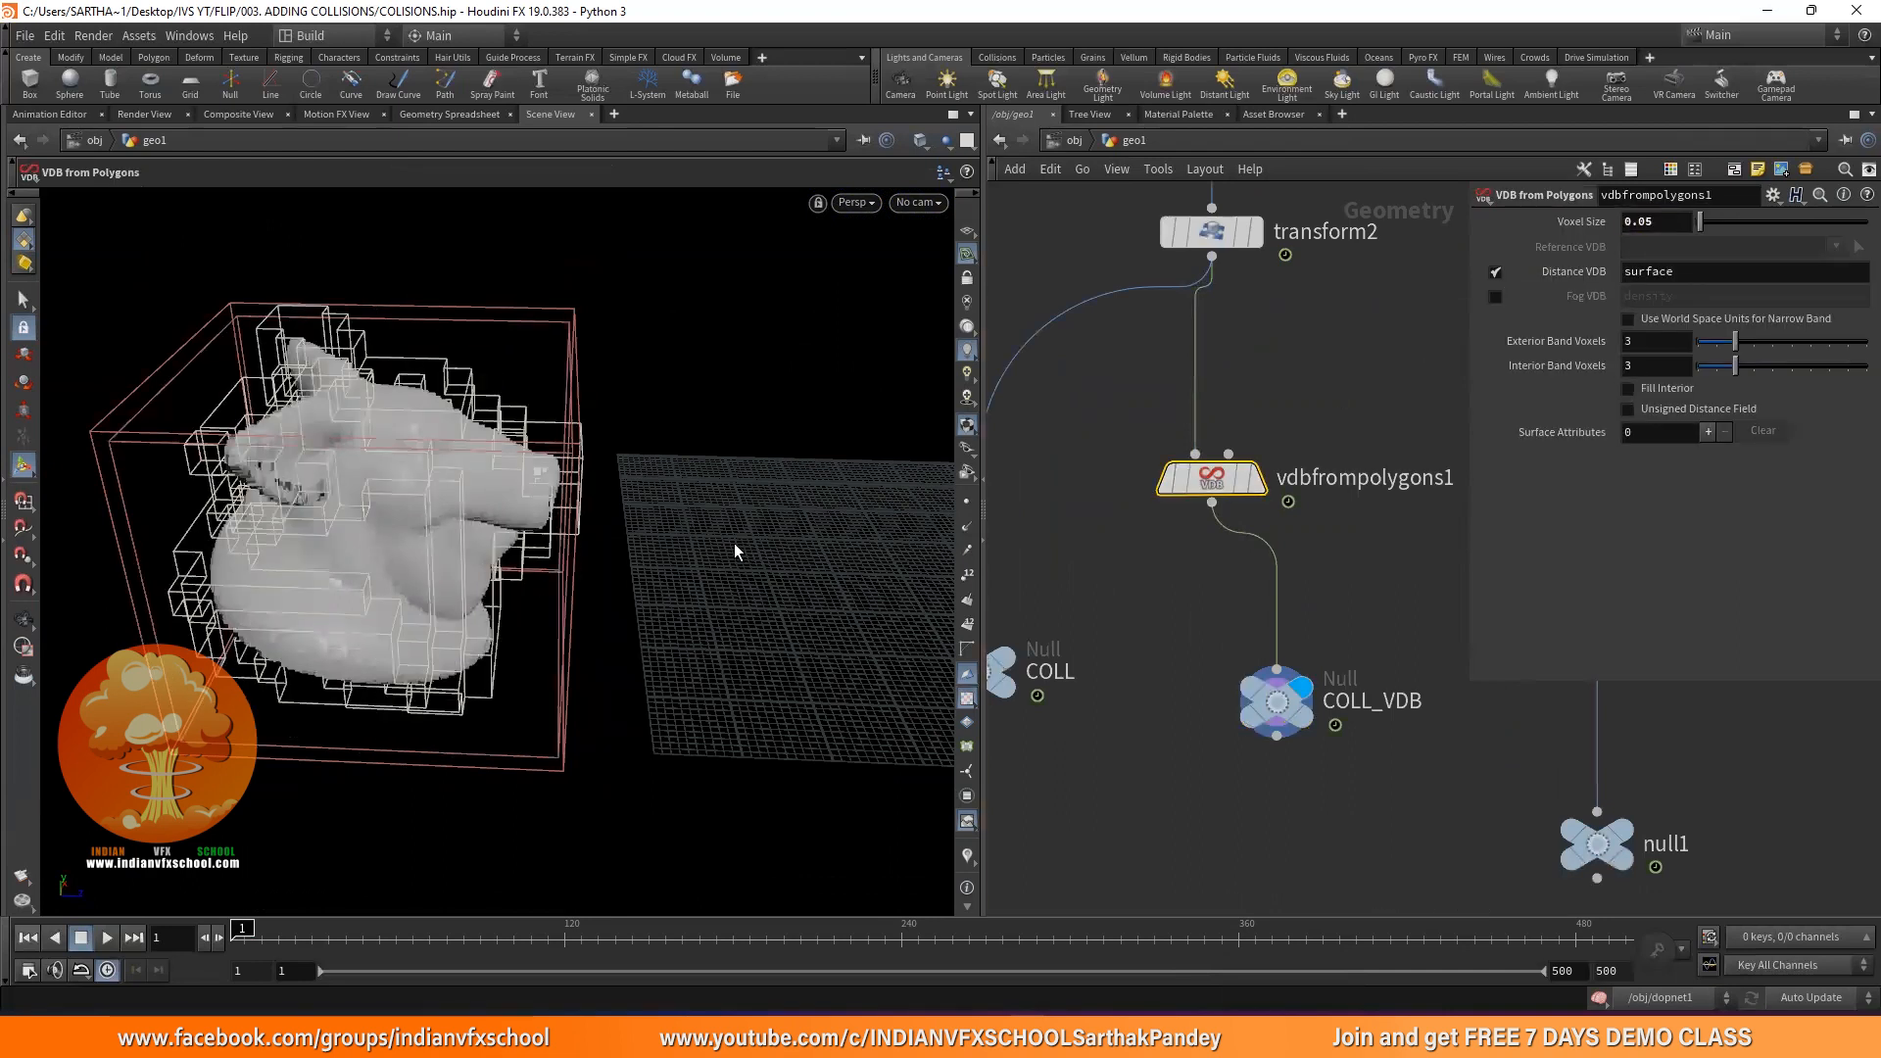
pyautogui.click(1270, 709)
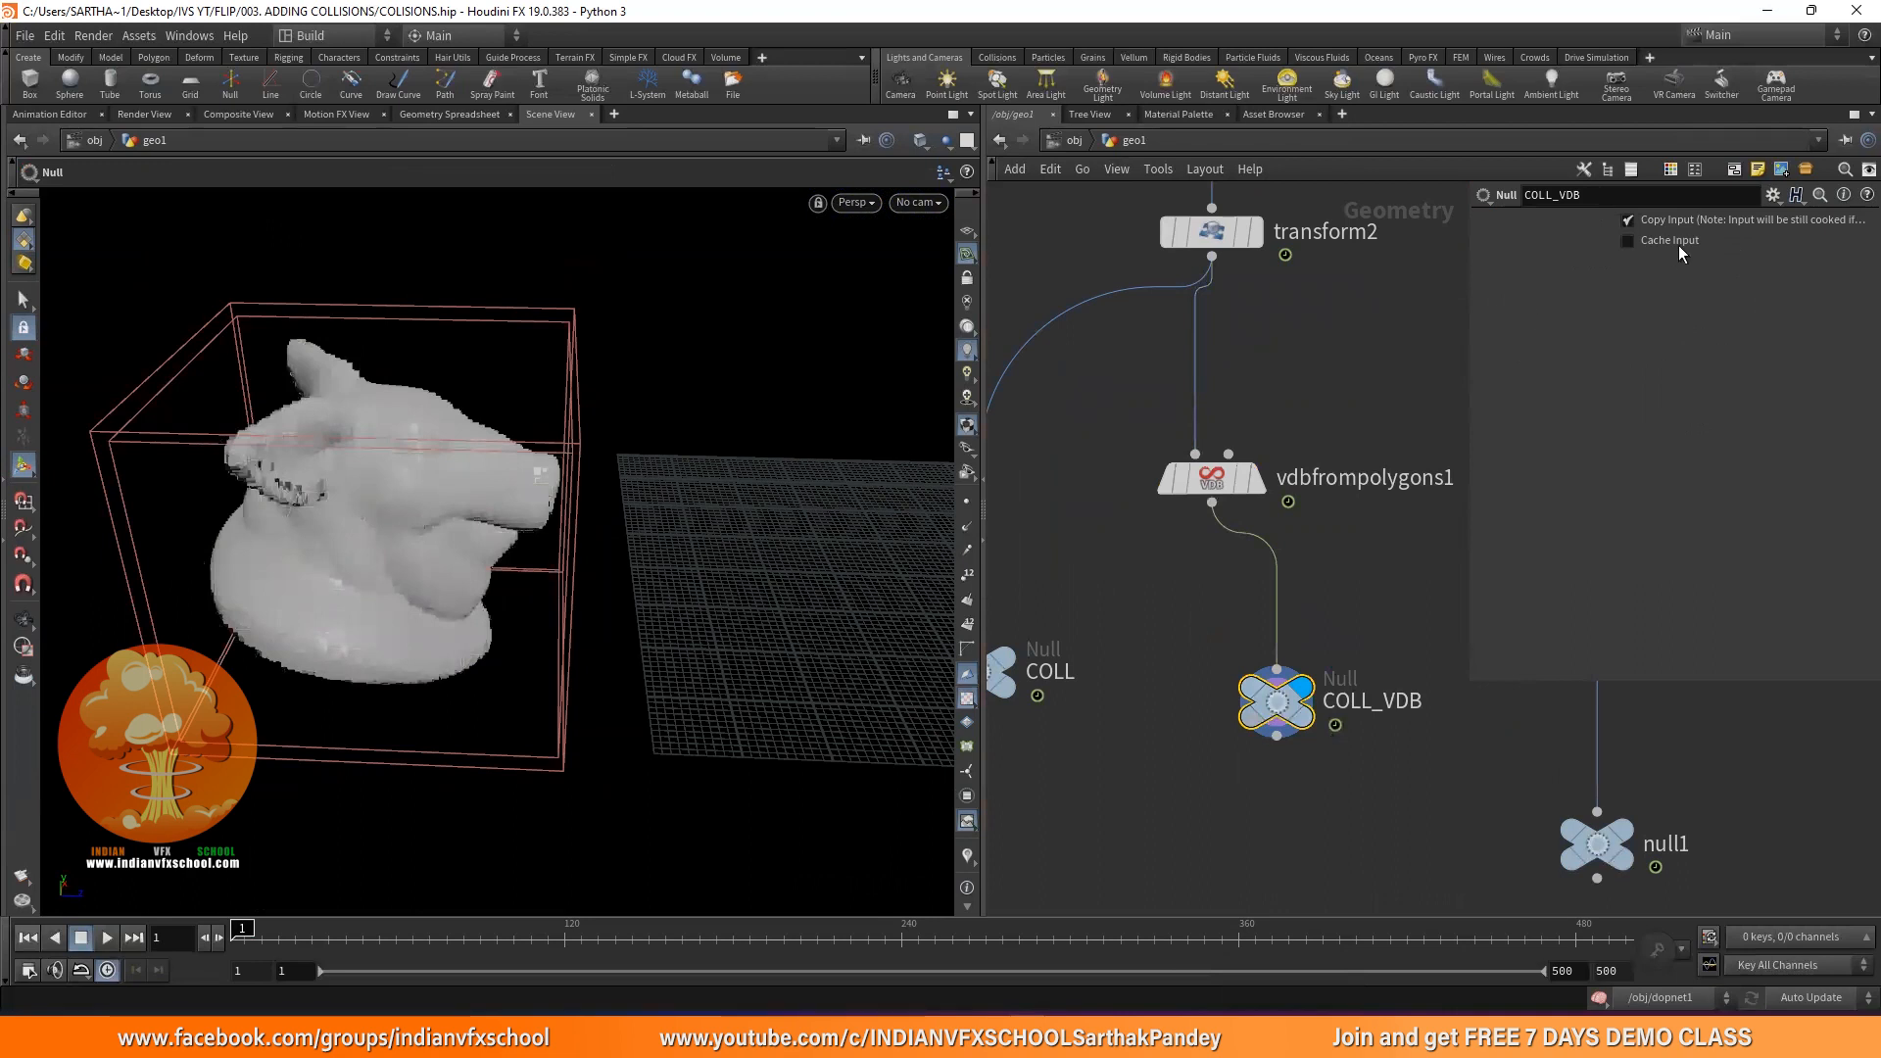
# Set the VDB from Polygons node's Voxel Size to 0.02 and compare its output with COLL_VDB
pyautogui.click(1212, 478)
pyautogui.click(1681, 222)
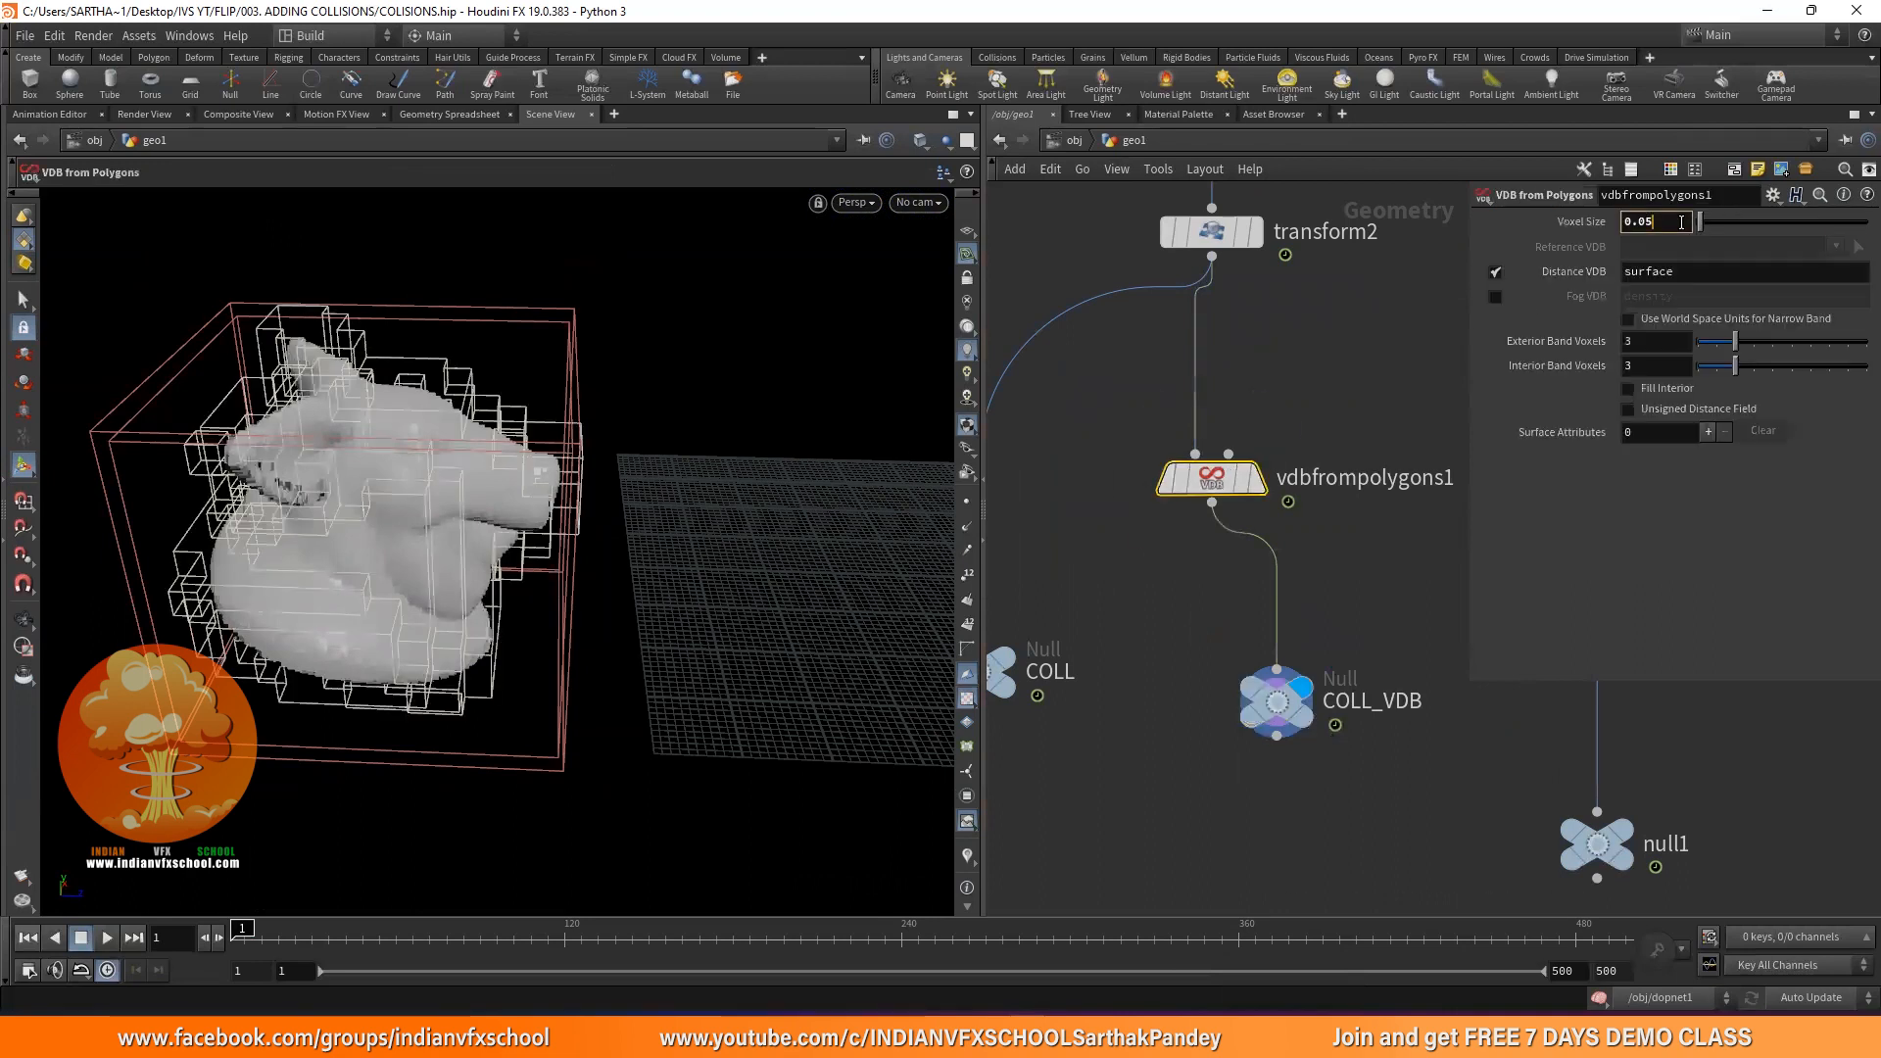
pyautogui.write('2')
pyautogui.press('Return')
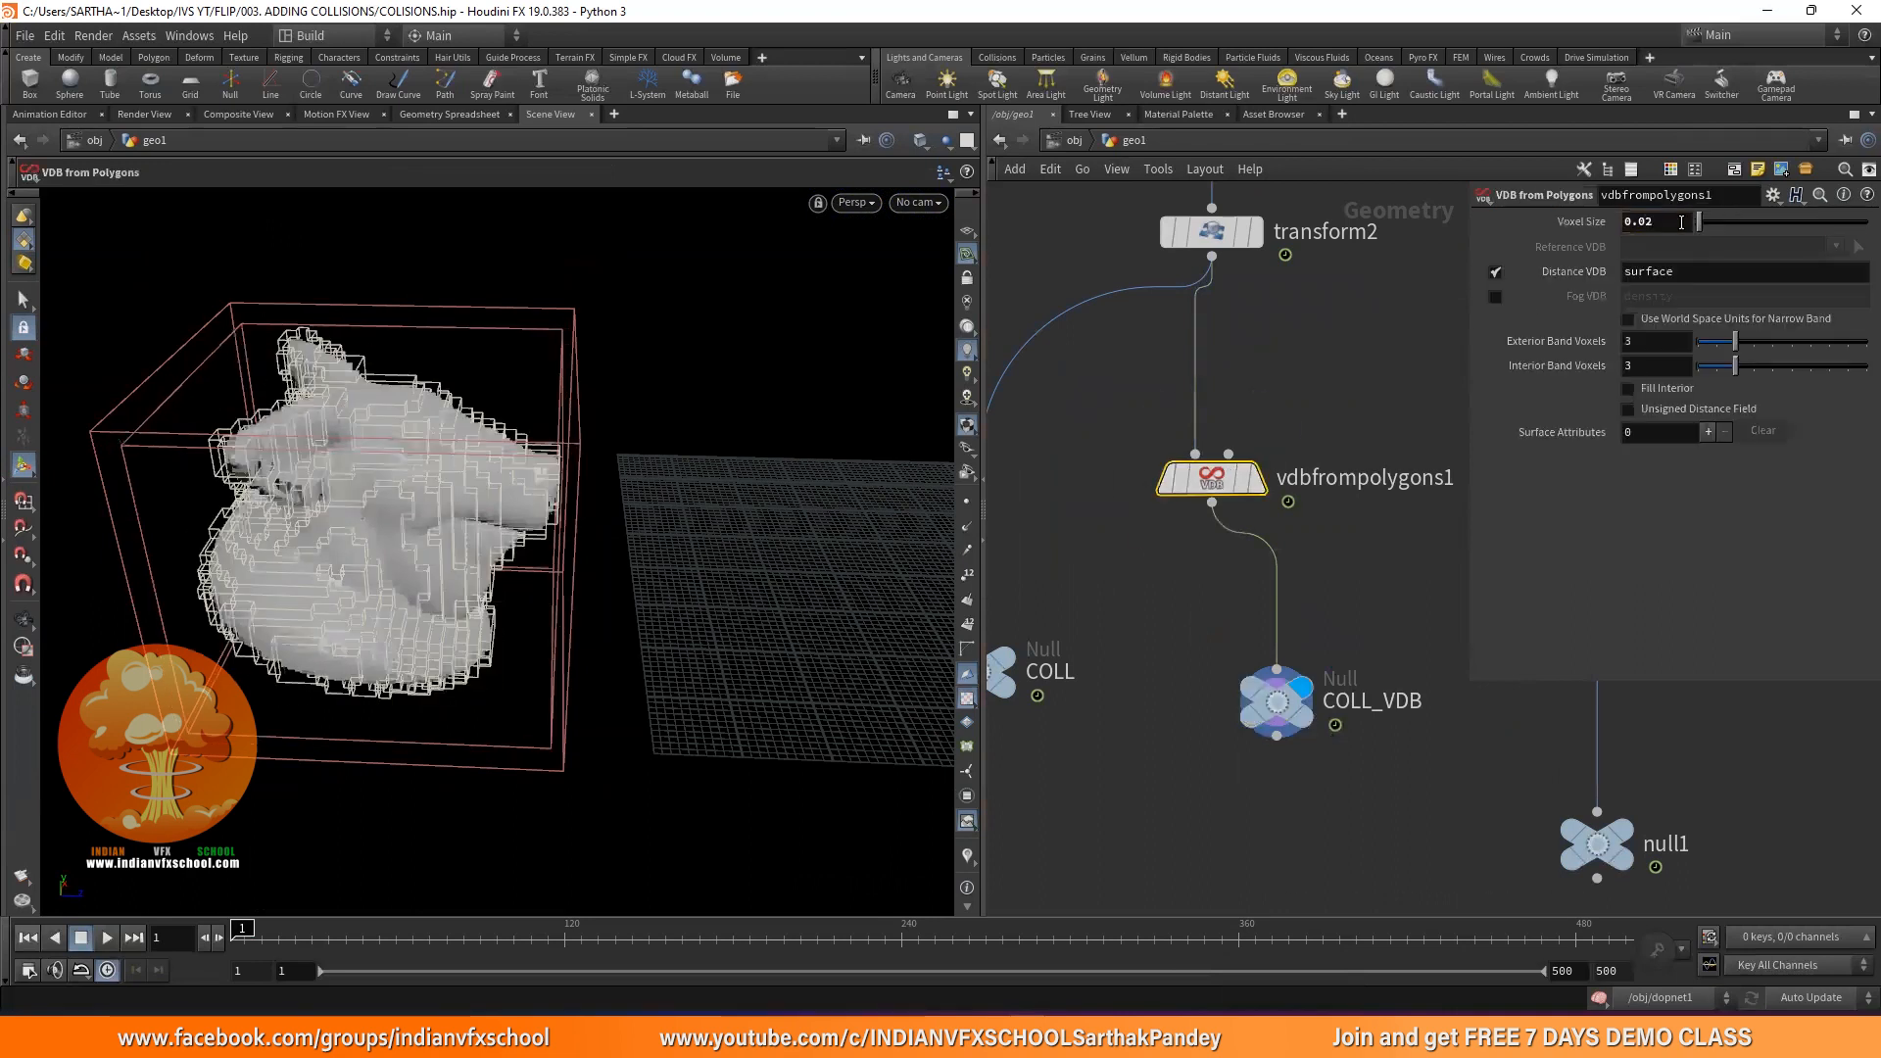
pyautogui.click(1277, 702)
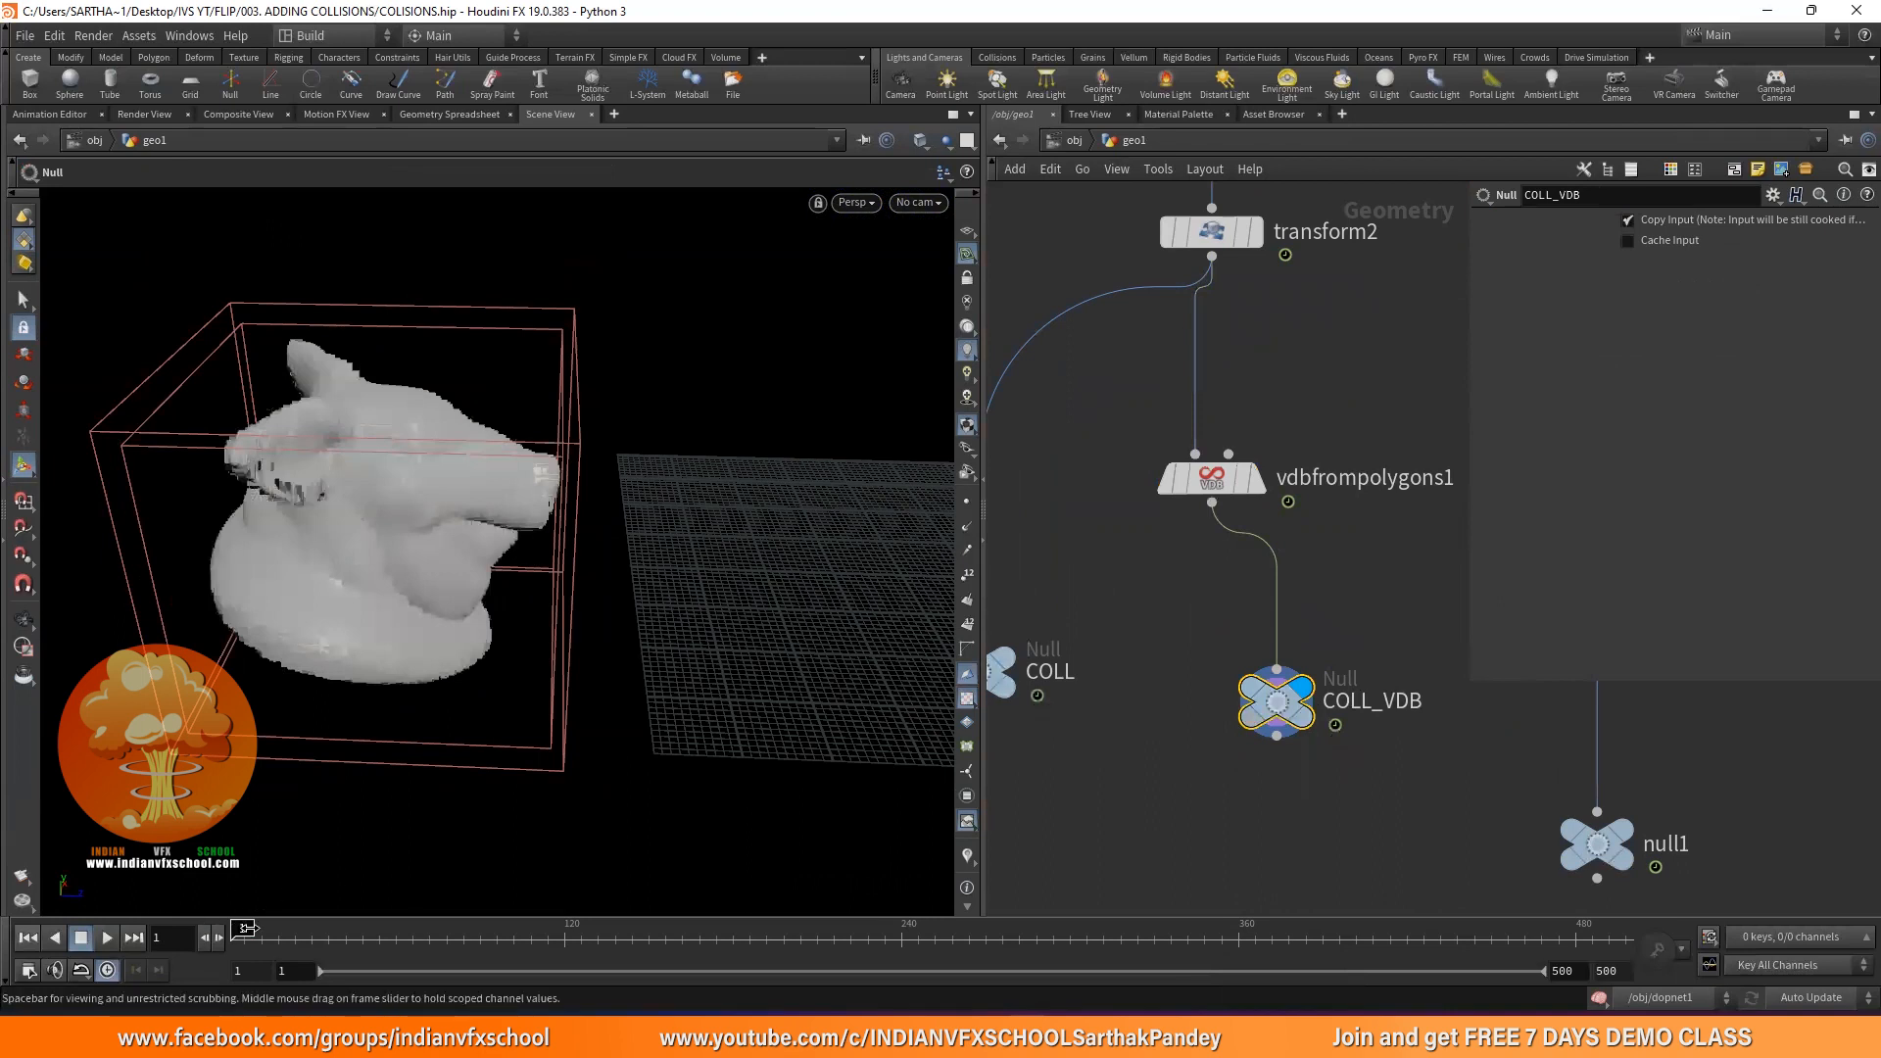
pyautogui.click(1252, 479)
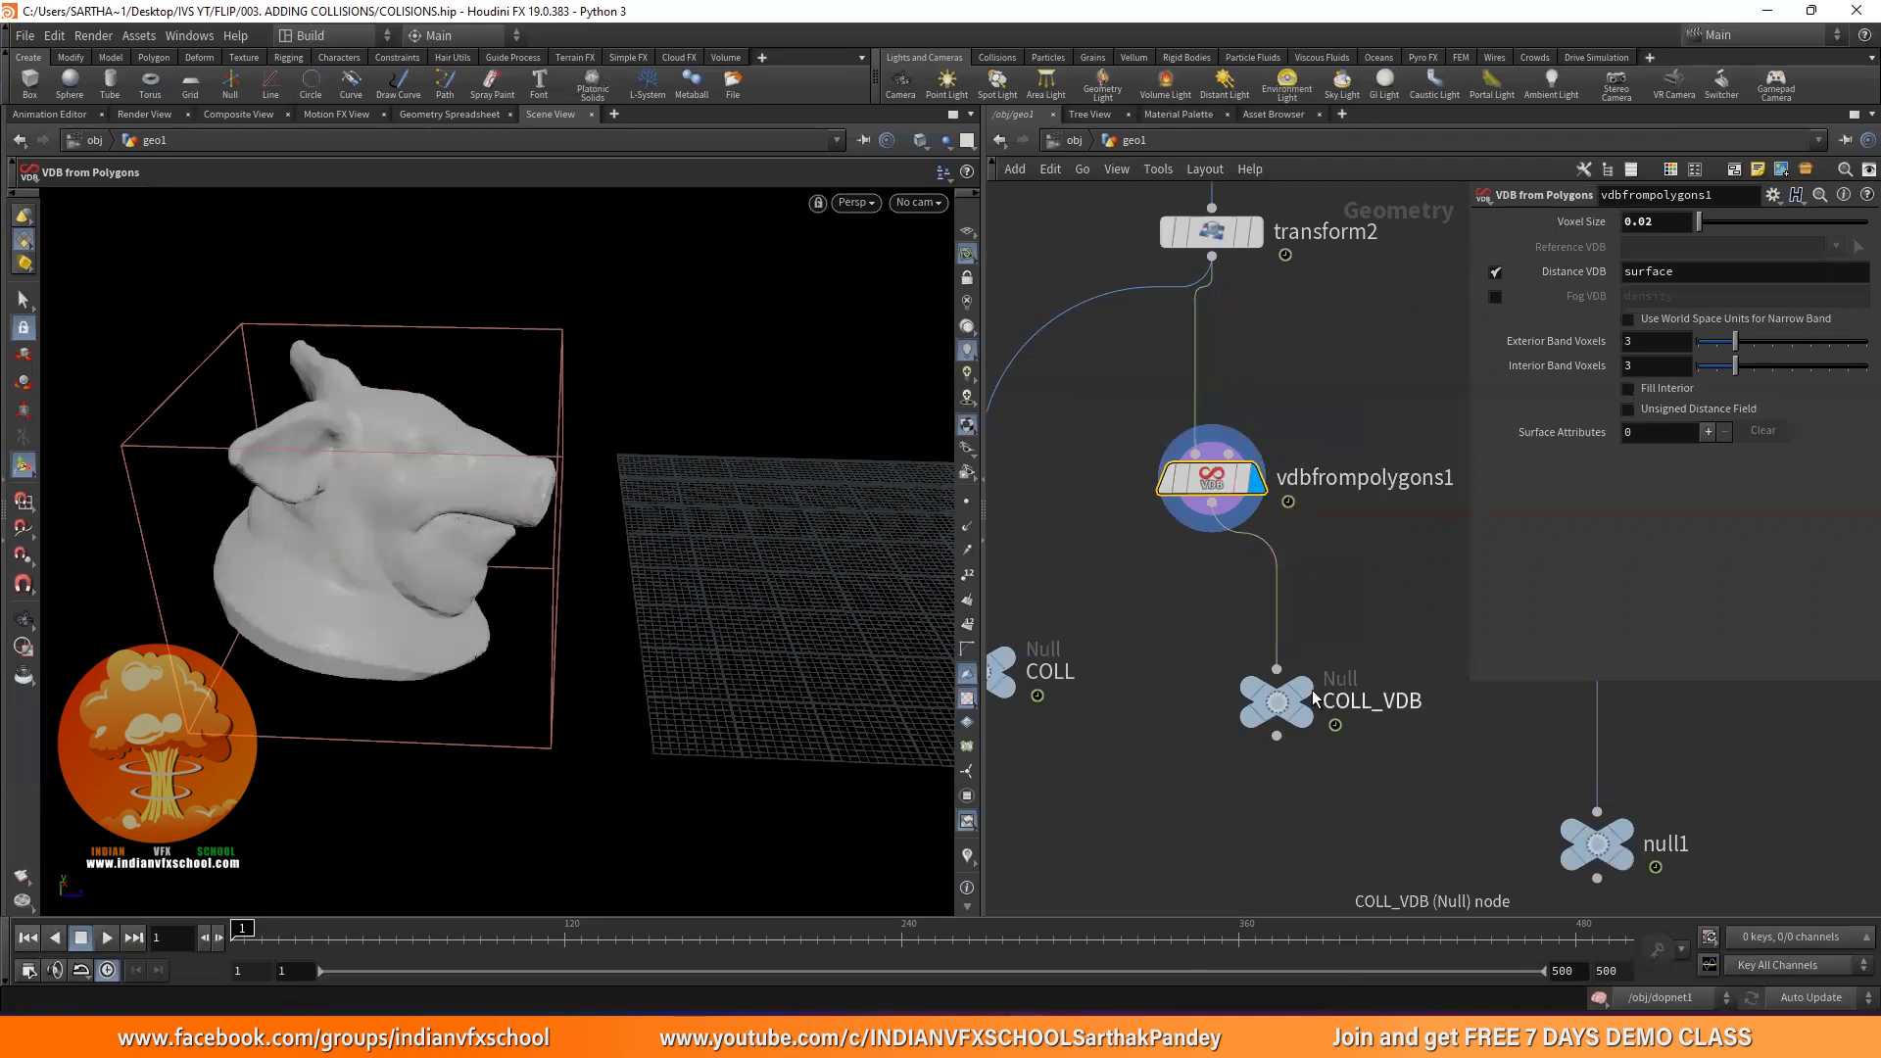
pyautogui.click(1276, 703)
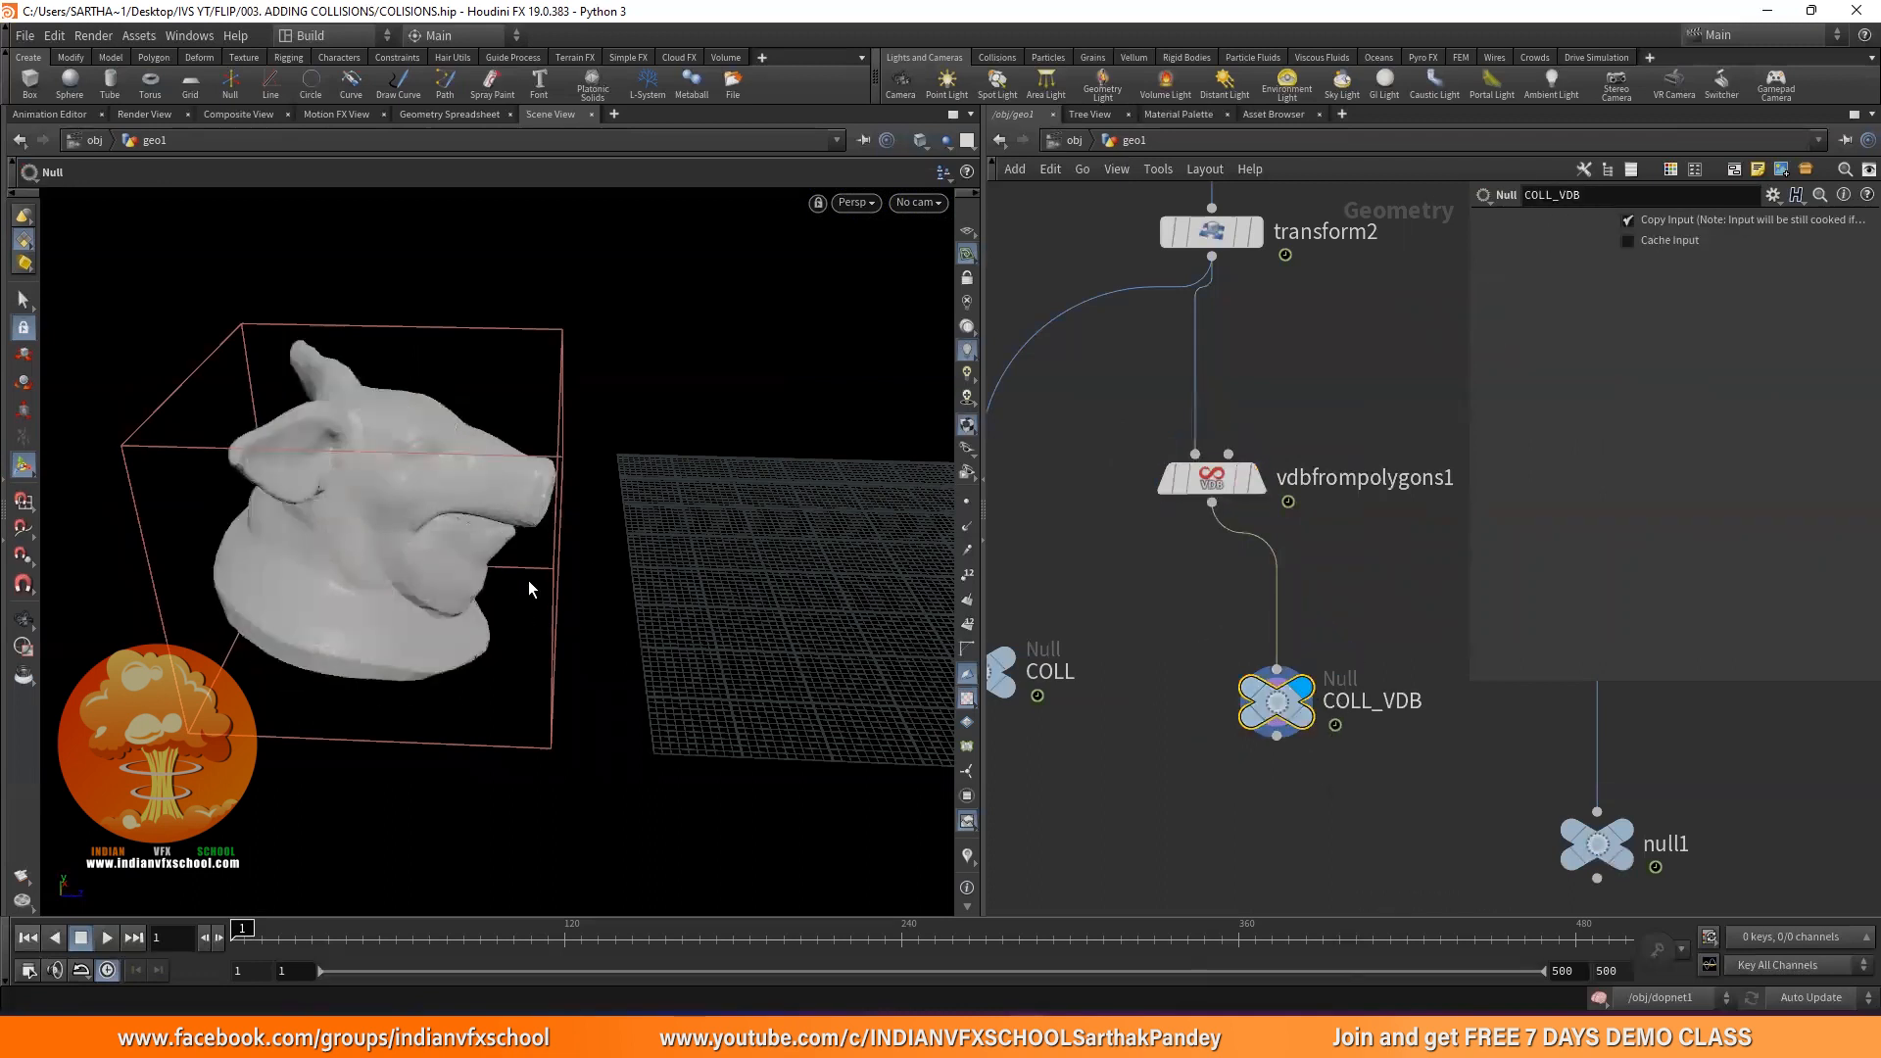
# Line up the COLL null with COLL_VDB and delete the VDB from Polygons node
pyautogui.scroll(-3, 1138, 531)
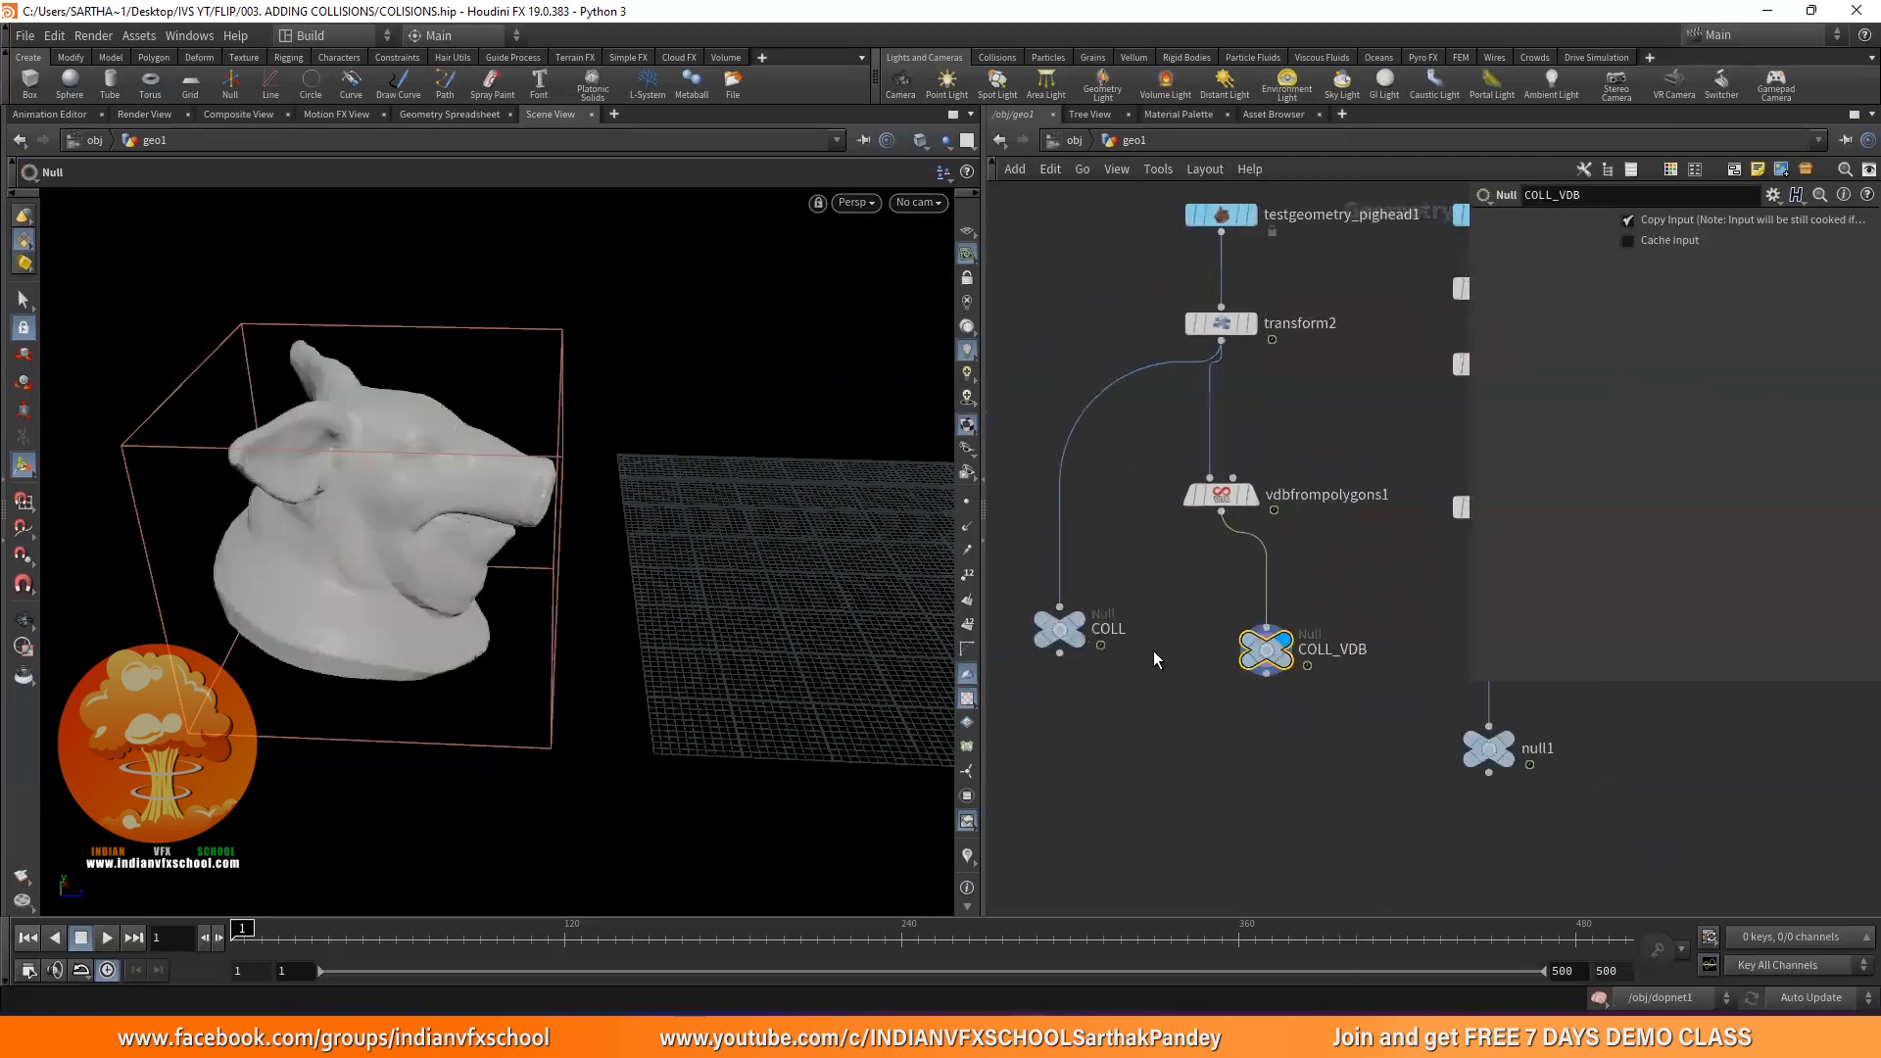
pyautogui.moveTo(1060, 627); pyautogui.dragTo(1054, 648)
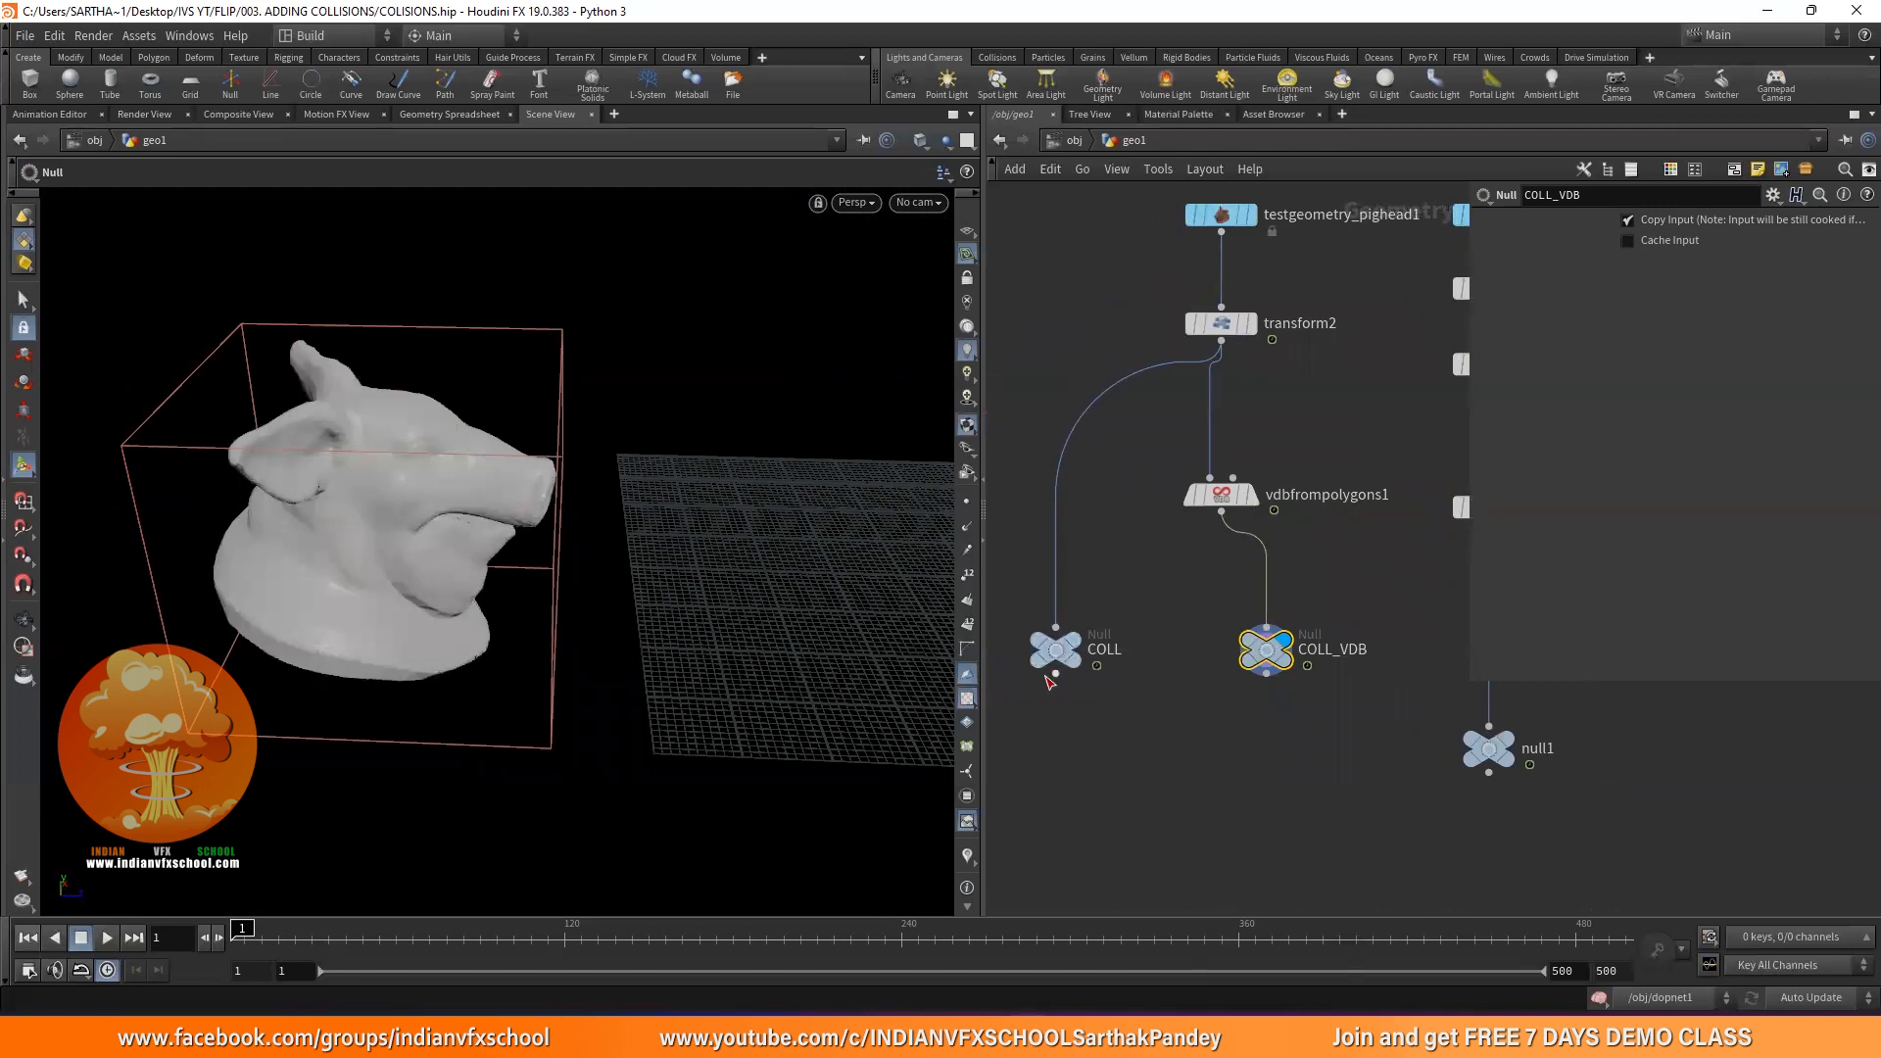
pyautogui.moveTo(1220, 486)
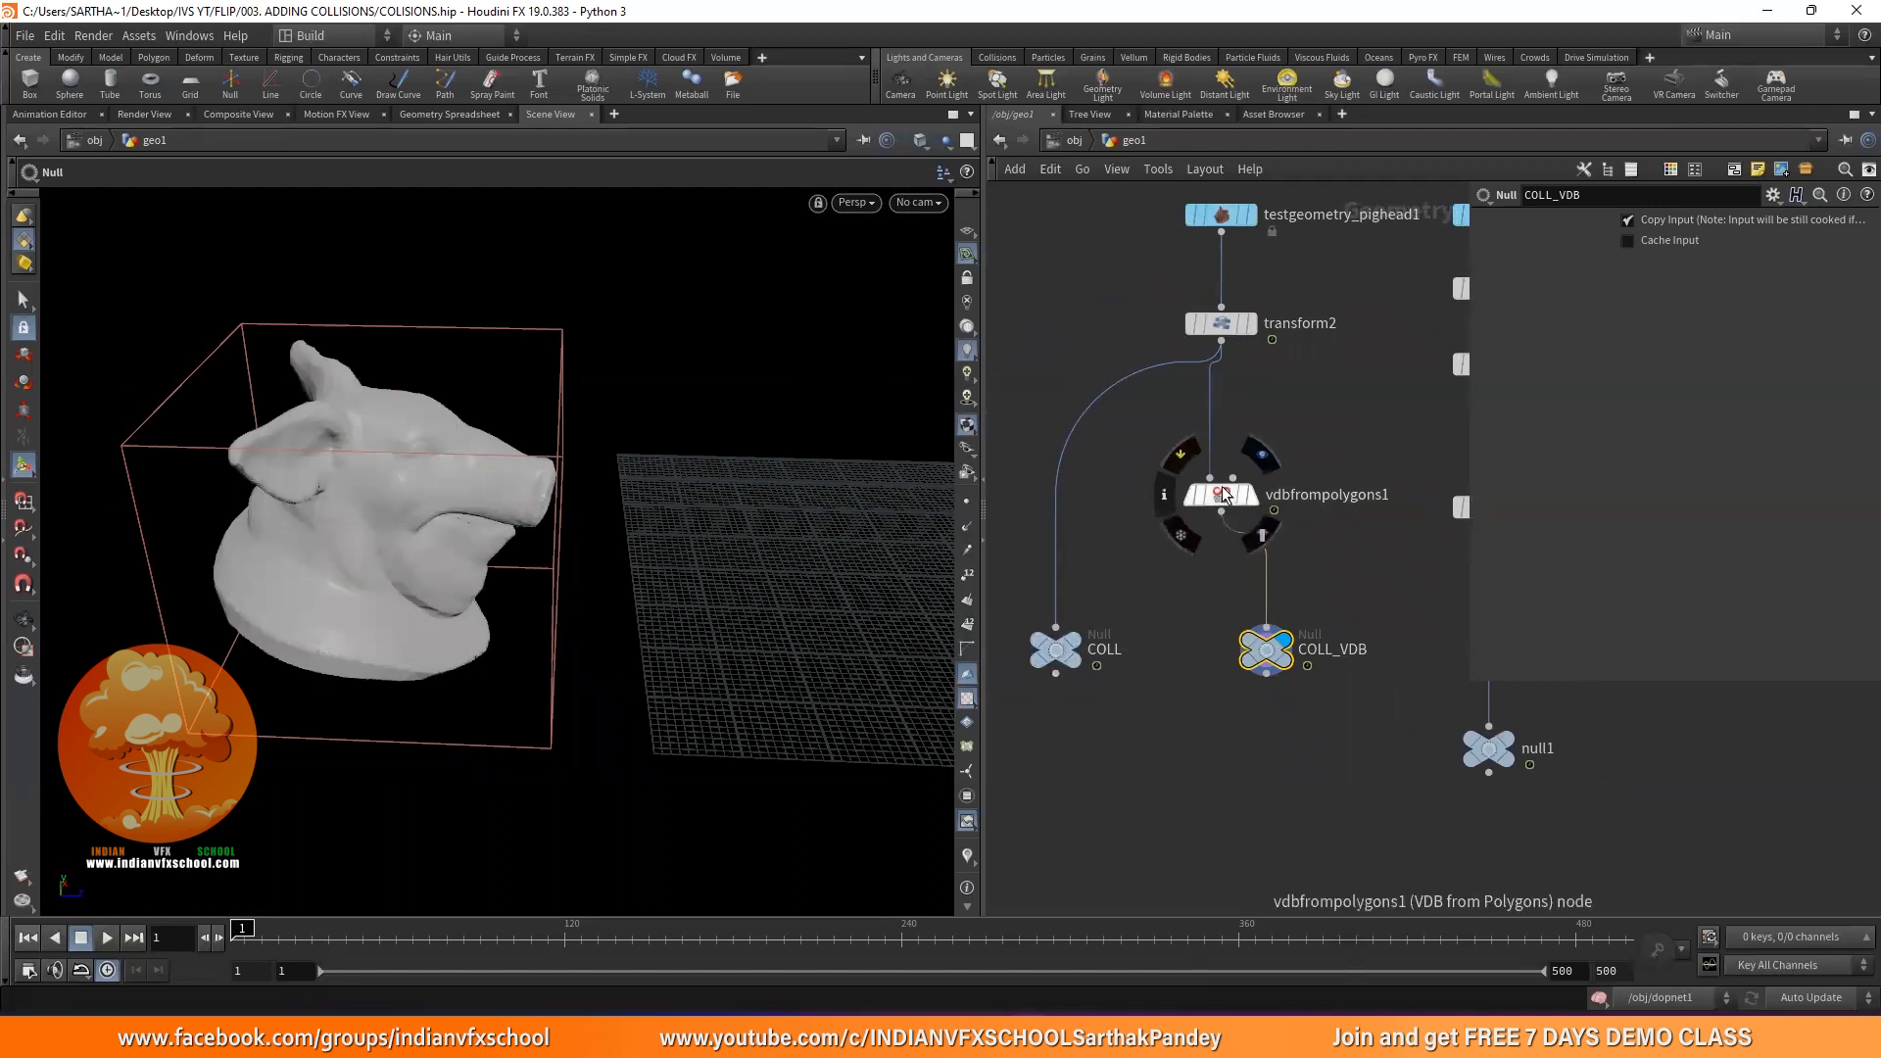
pyautogui.click(1225, 492)
pyautogui.press('Delete')
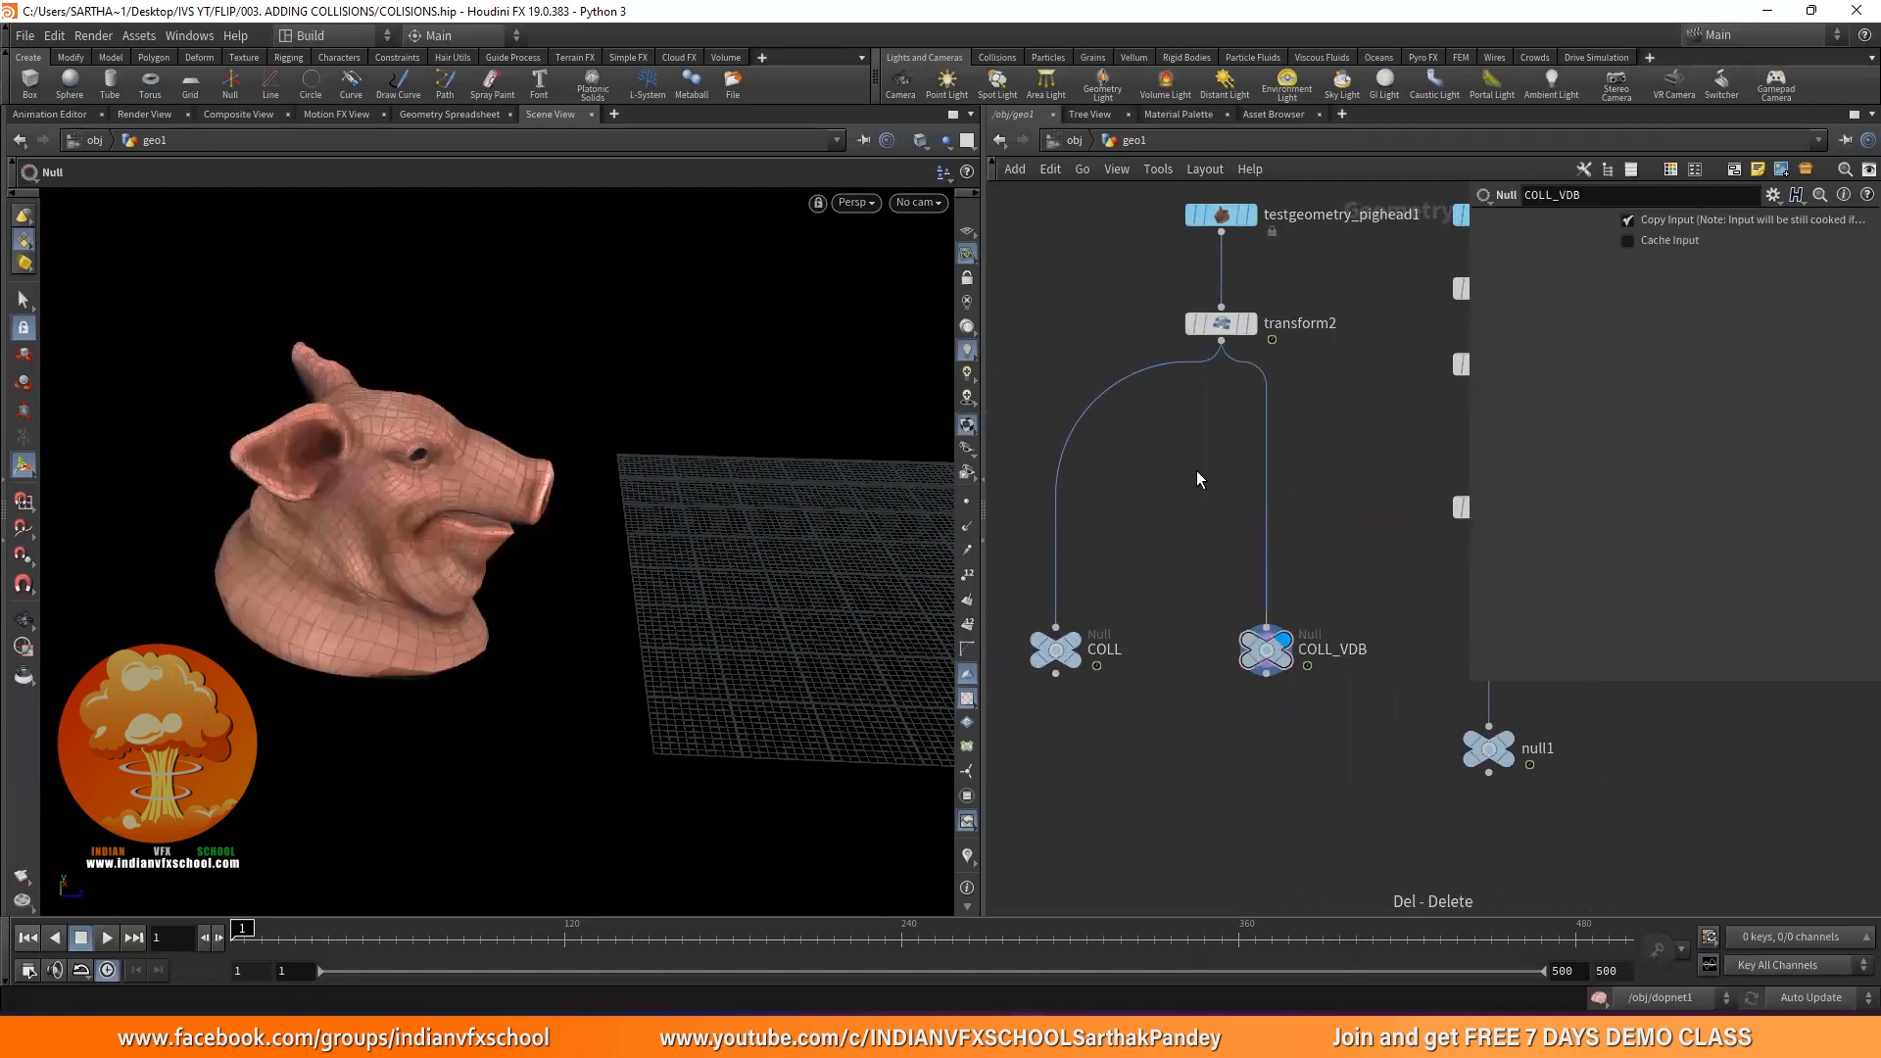
# Add a Collision Source node below transform2
pyautogui.press('Tab')
pyautogui.write('COL')
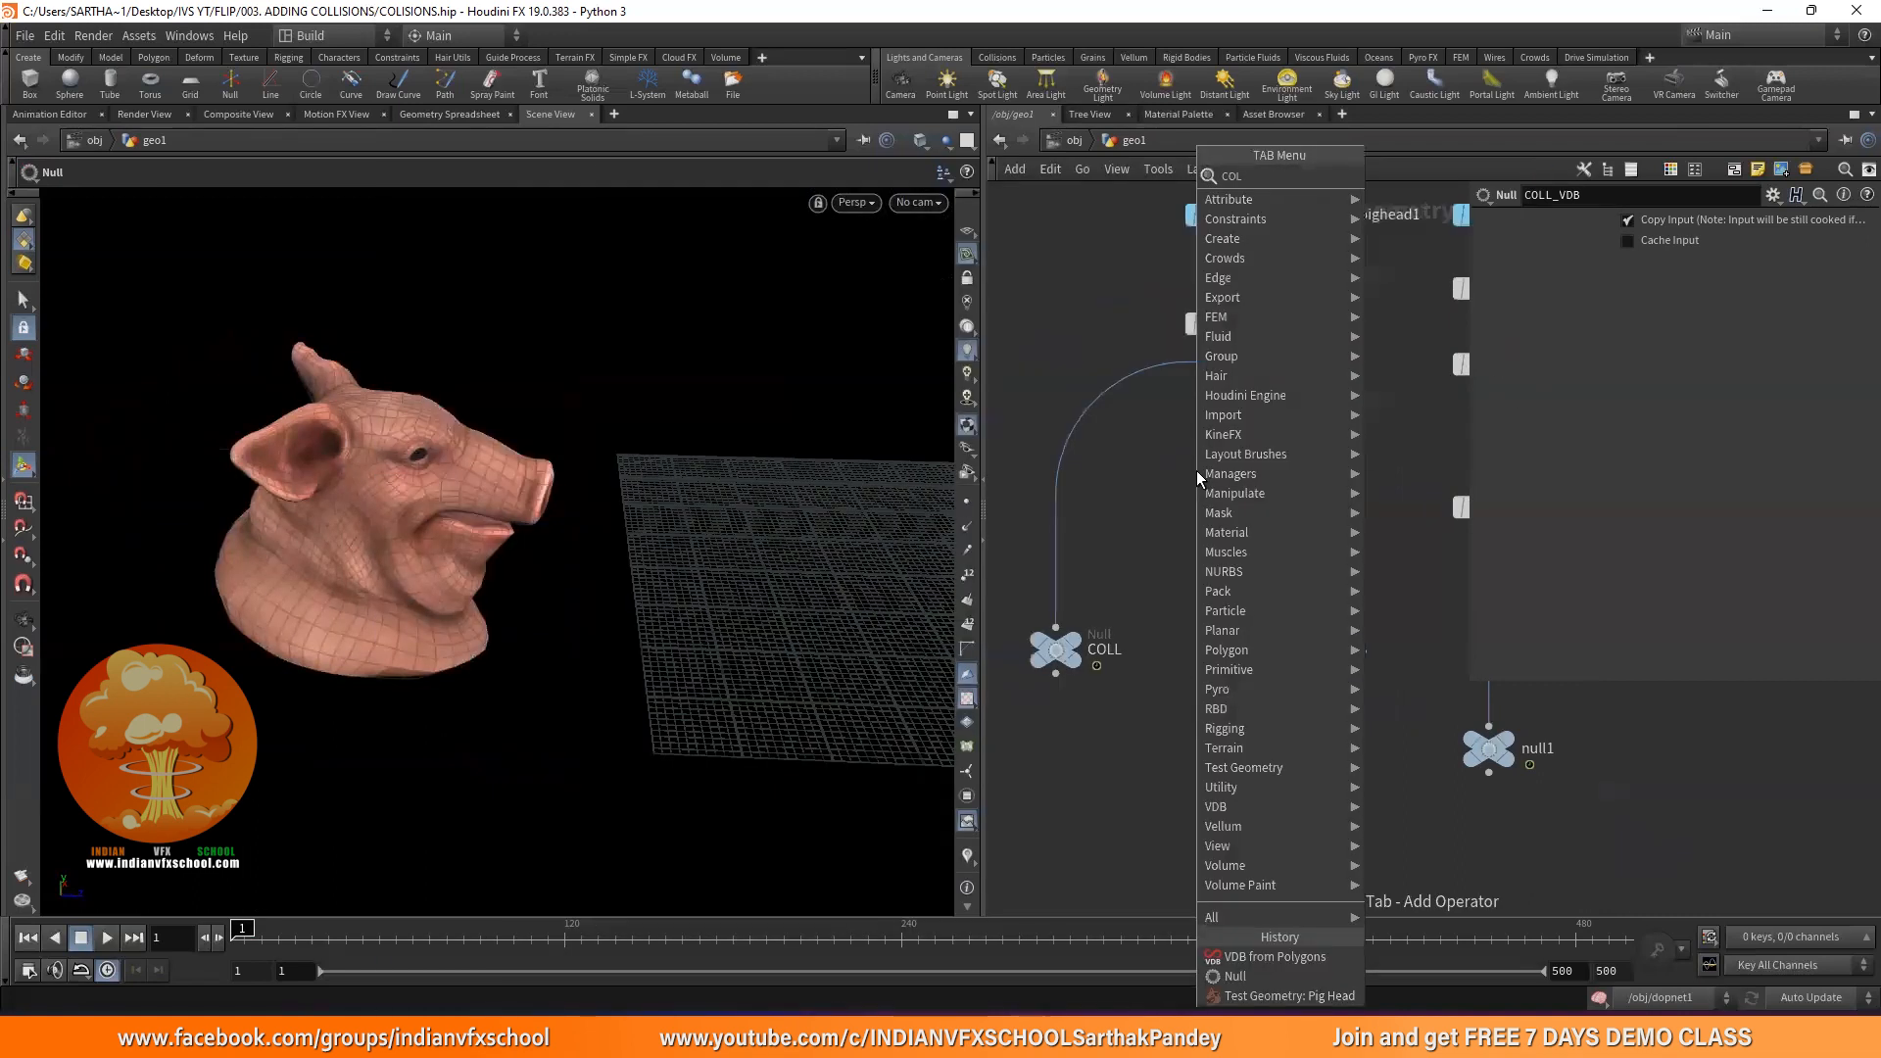
pyautogui.write('L SO')
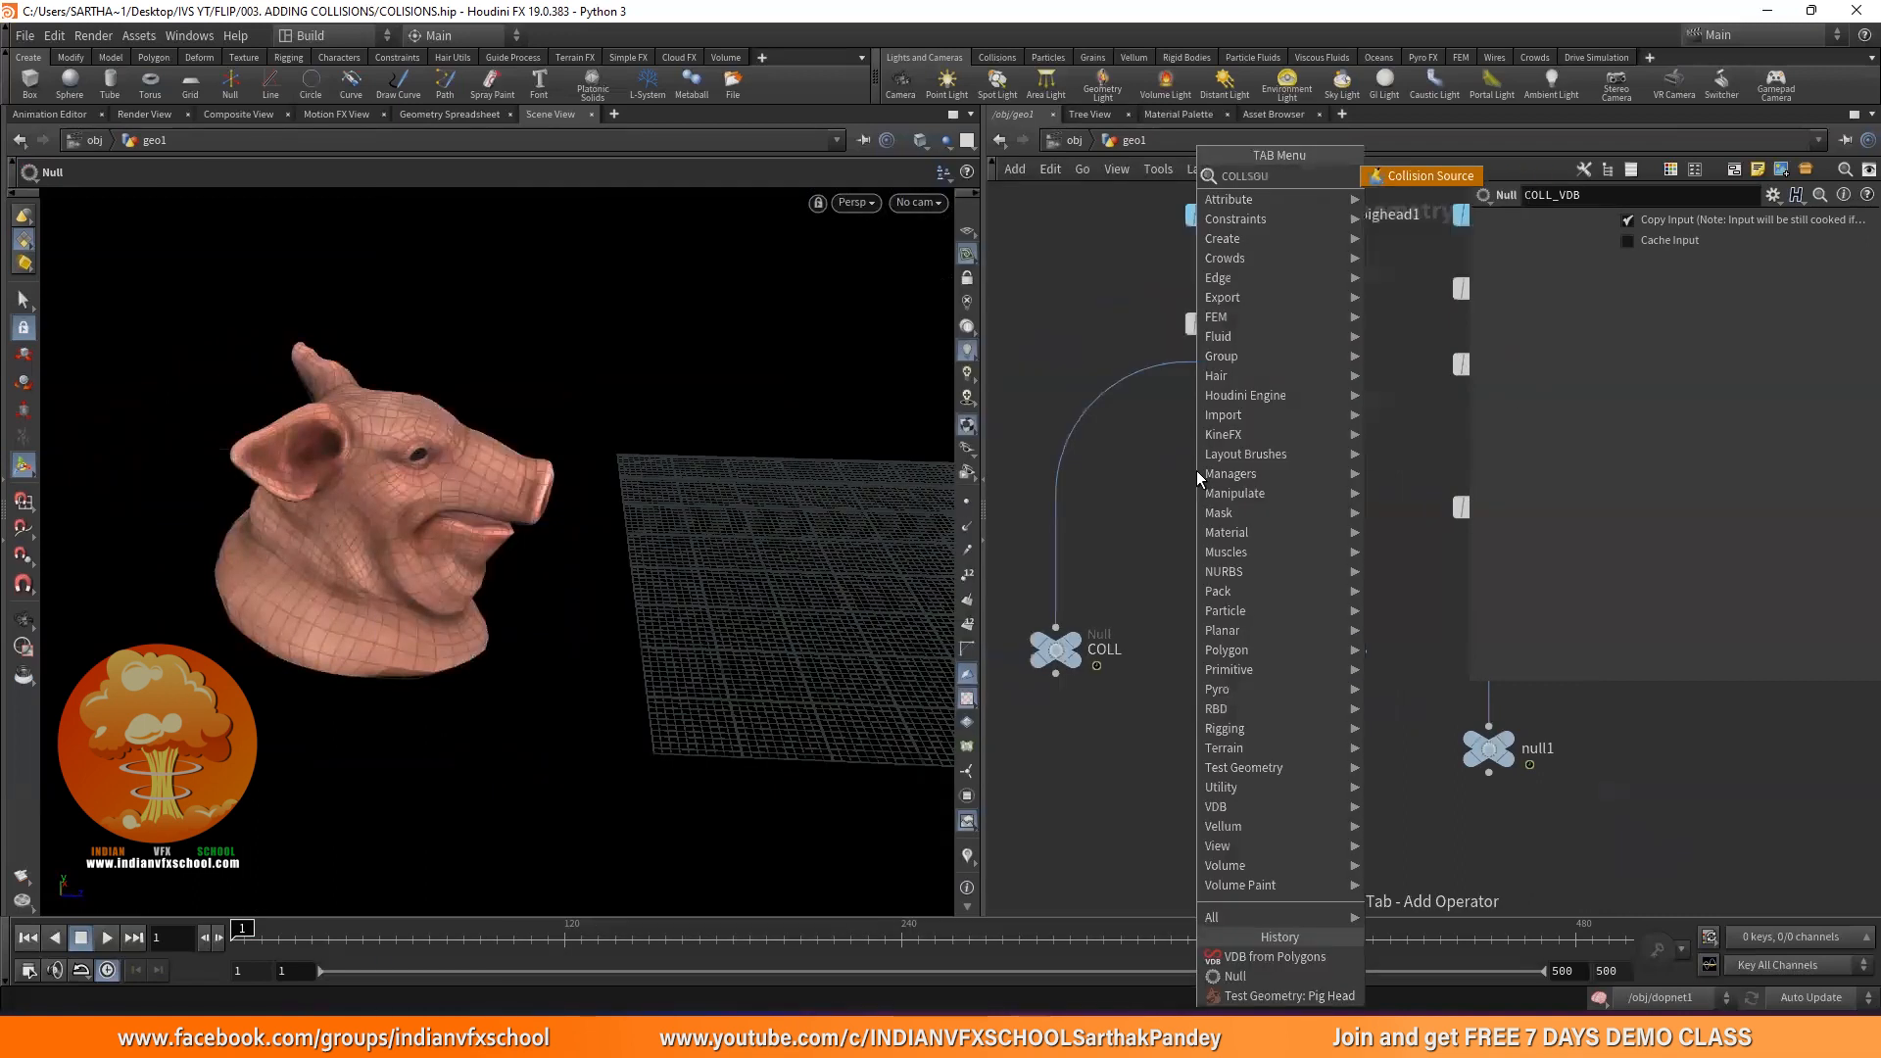
pyautogui.press('Return')
pyautogui.click(1195, 470)
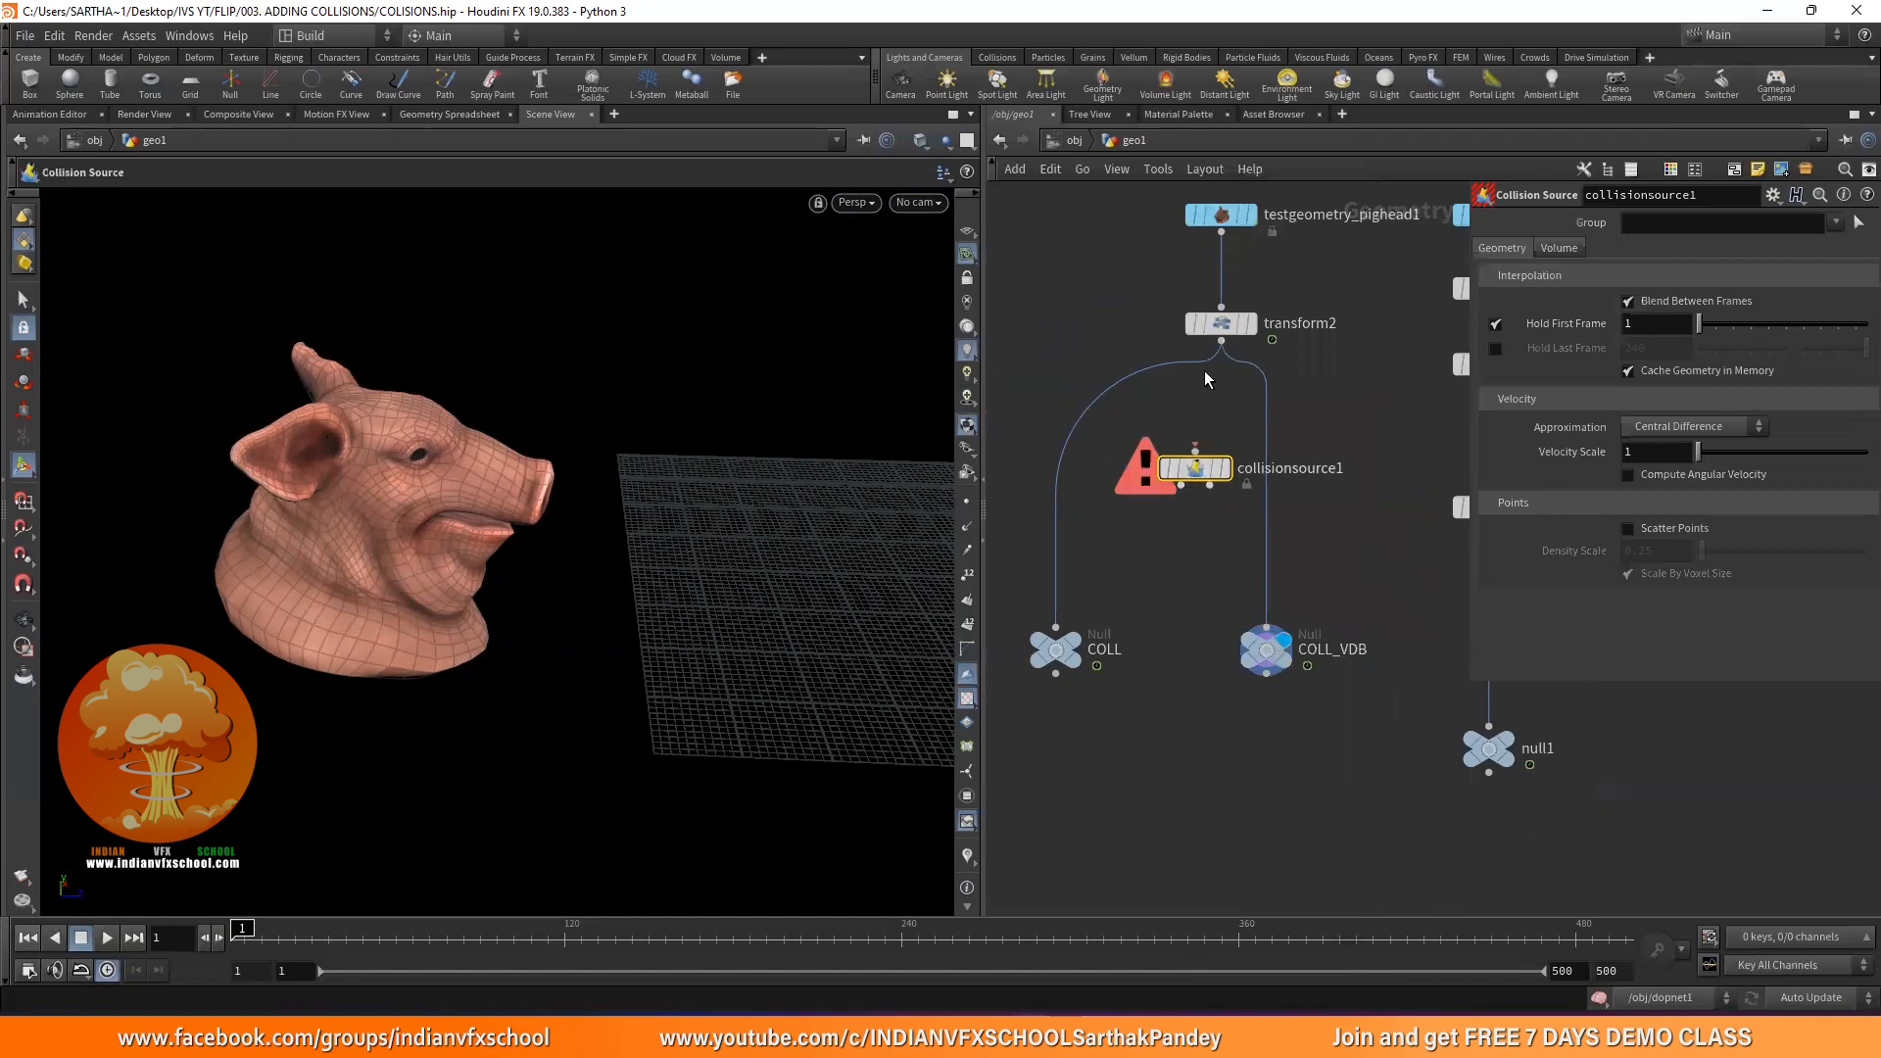
# Feed collisionsource1 from transform2, wire its first output to COLL and second to COLL_VDB, and display each null in turn
pyautogui.moveTo(1220, 341); pyautogui.dragTo(1056, 626)
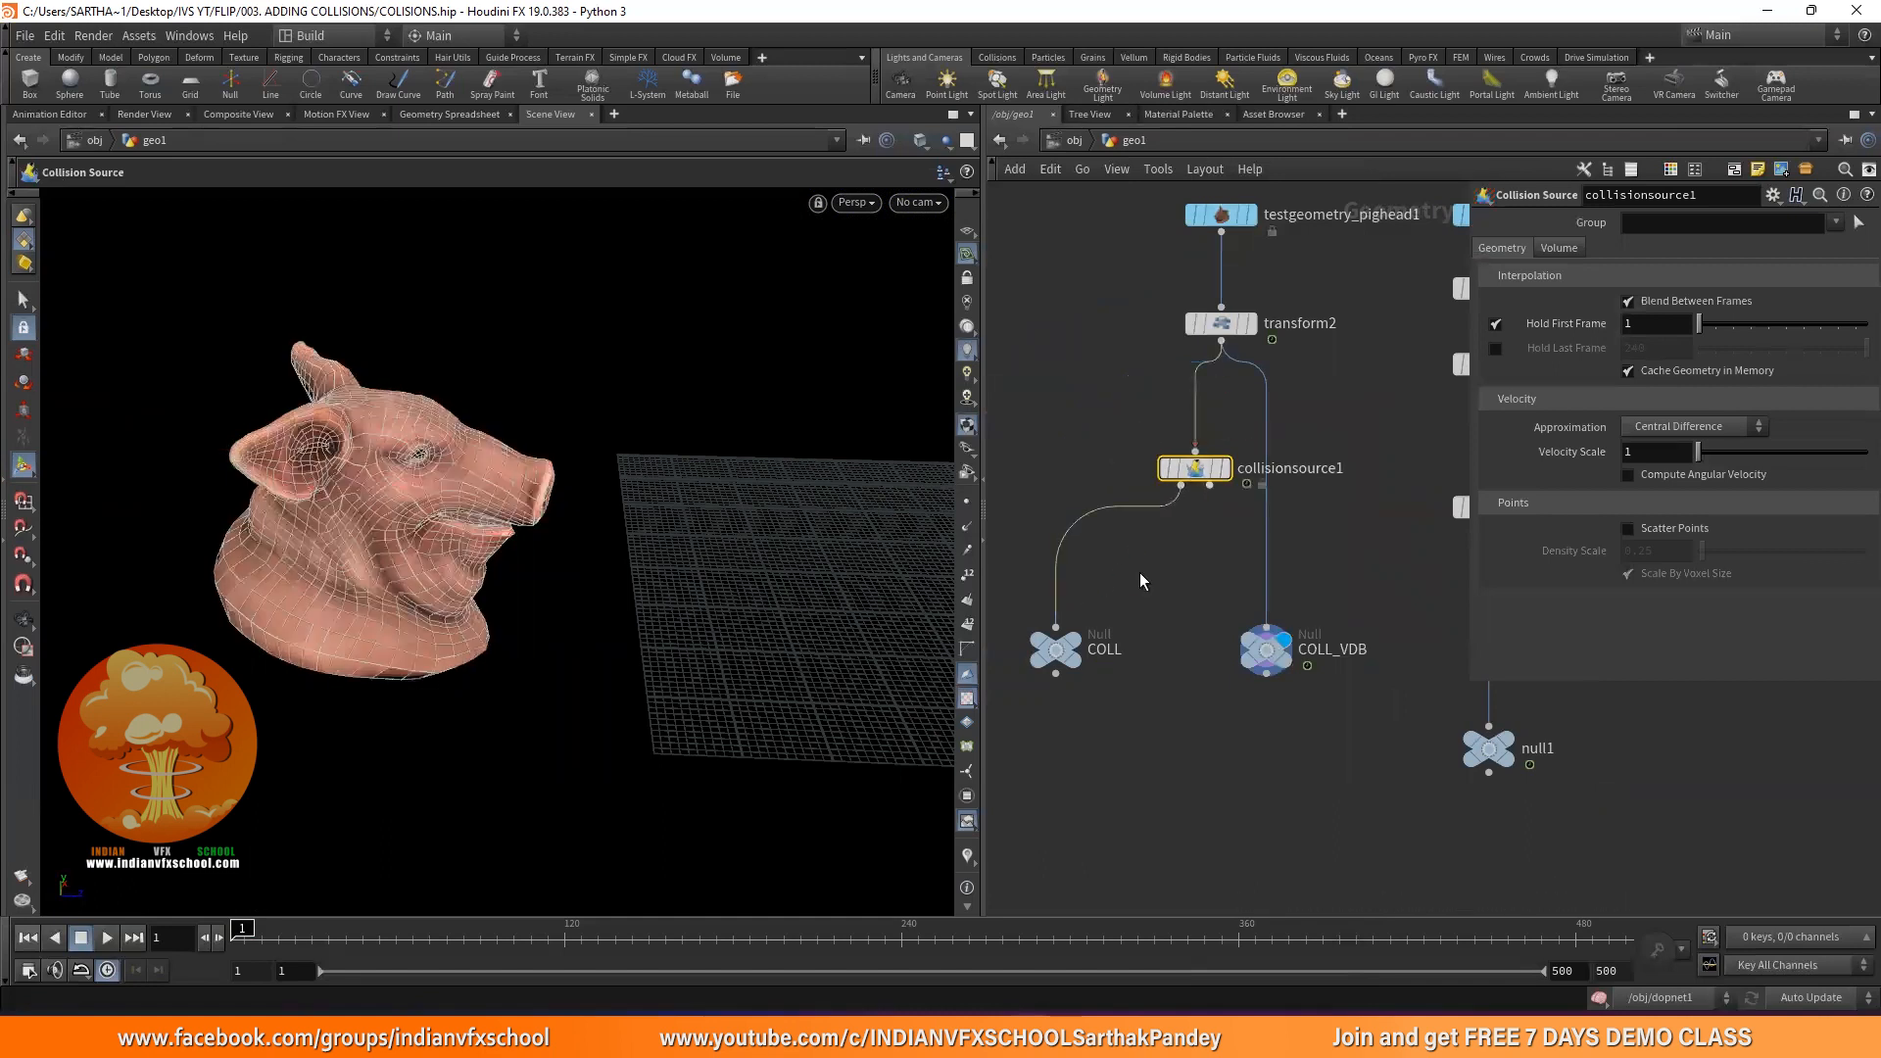
pyautogui.moveTo(1210, 485); pyautogui.dragTo(1265, 627)
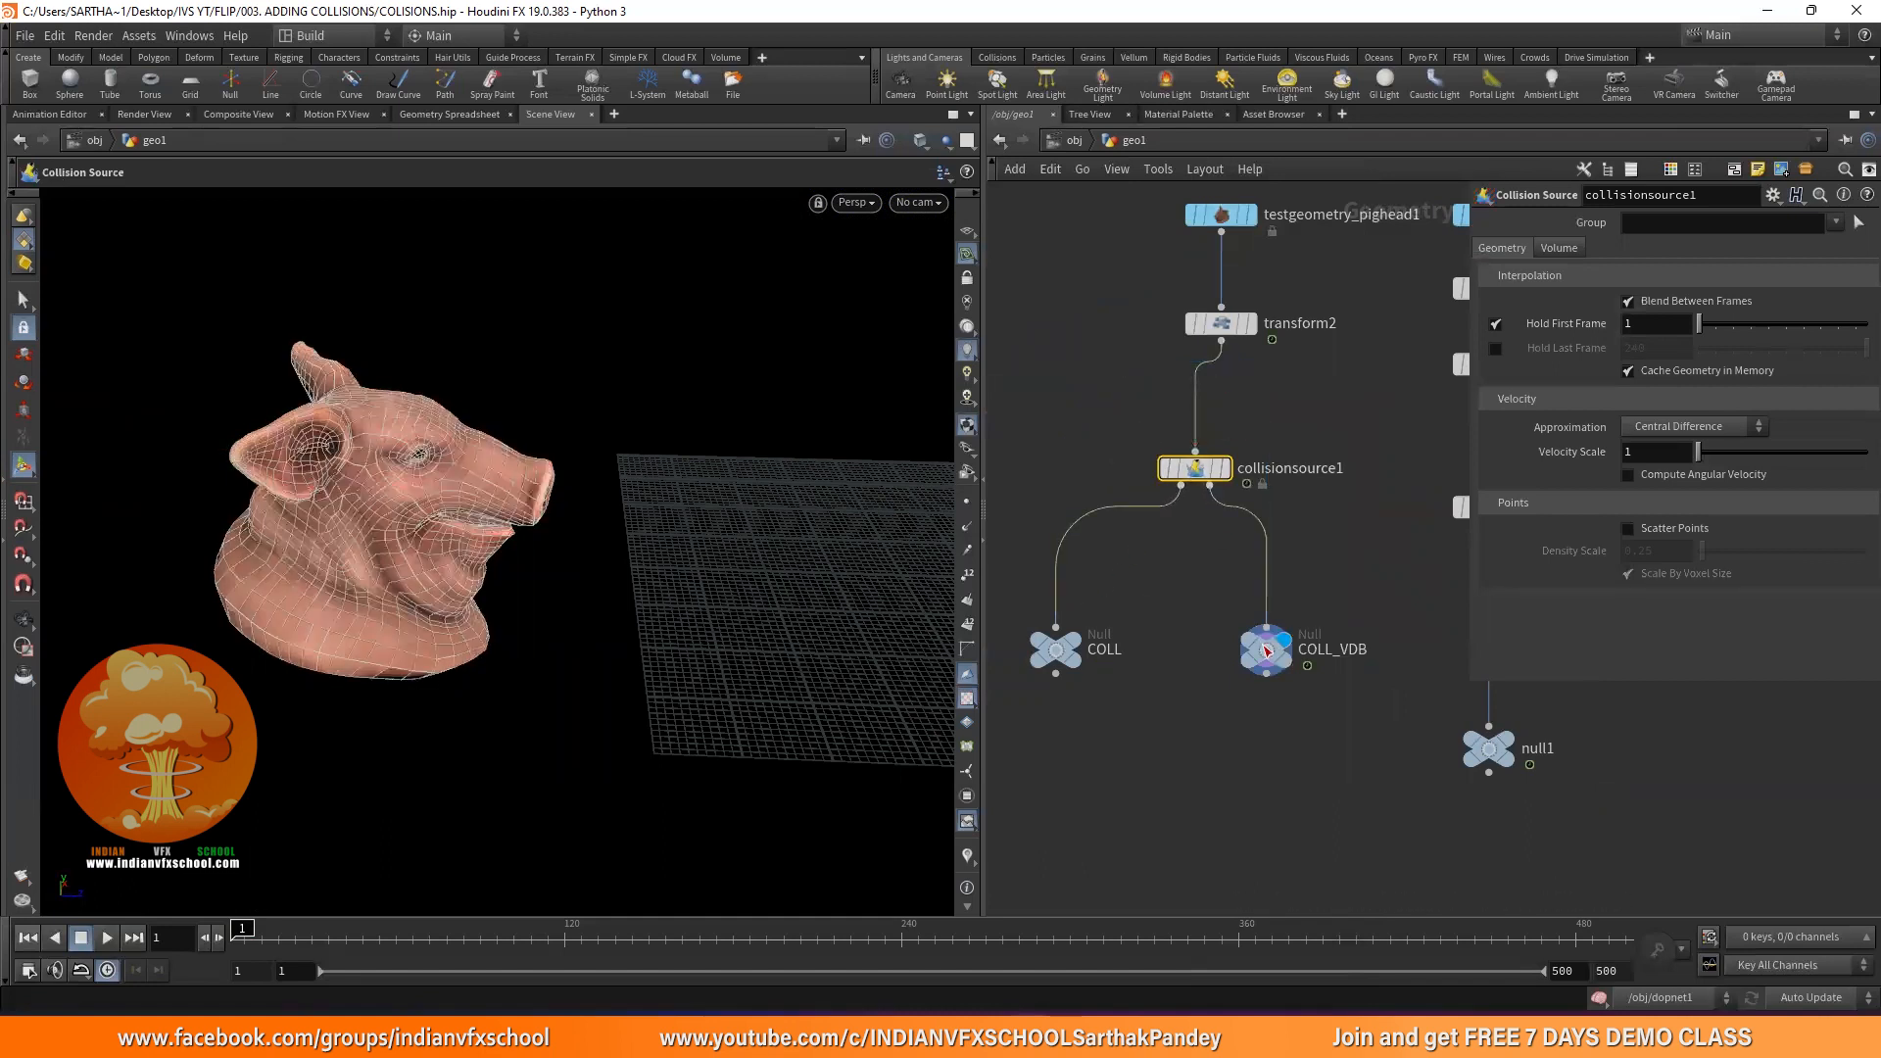
pyautogui.click(1053, 654)
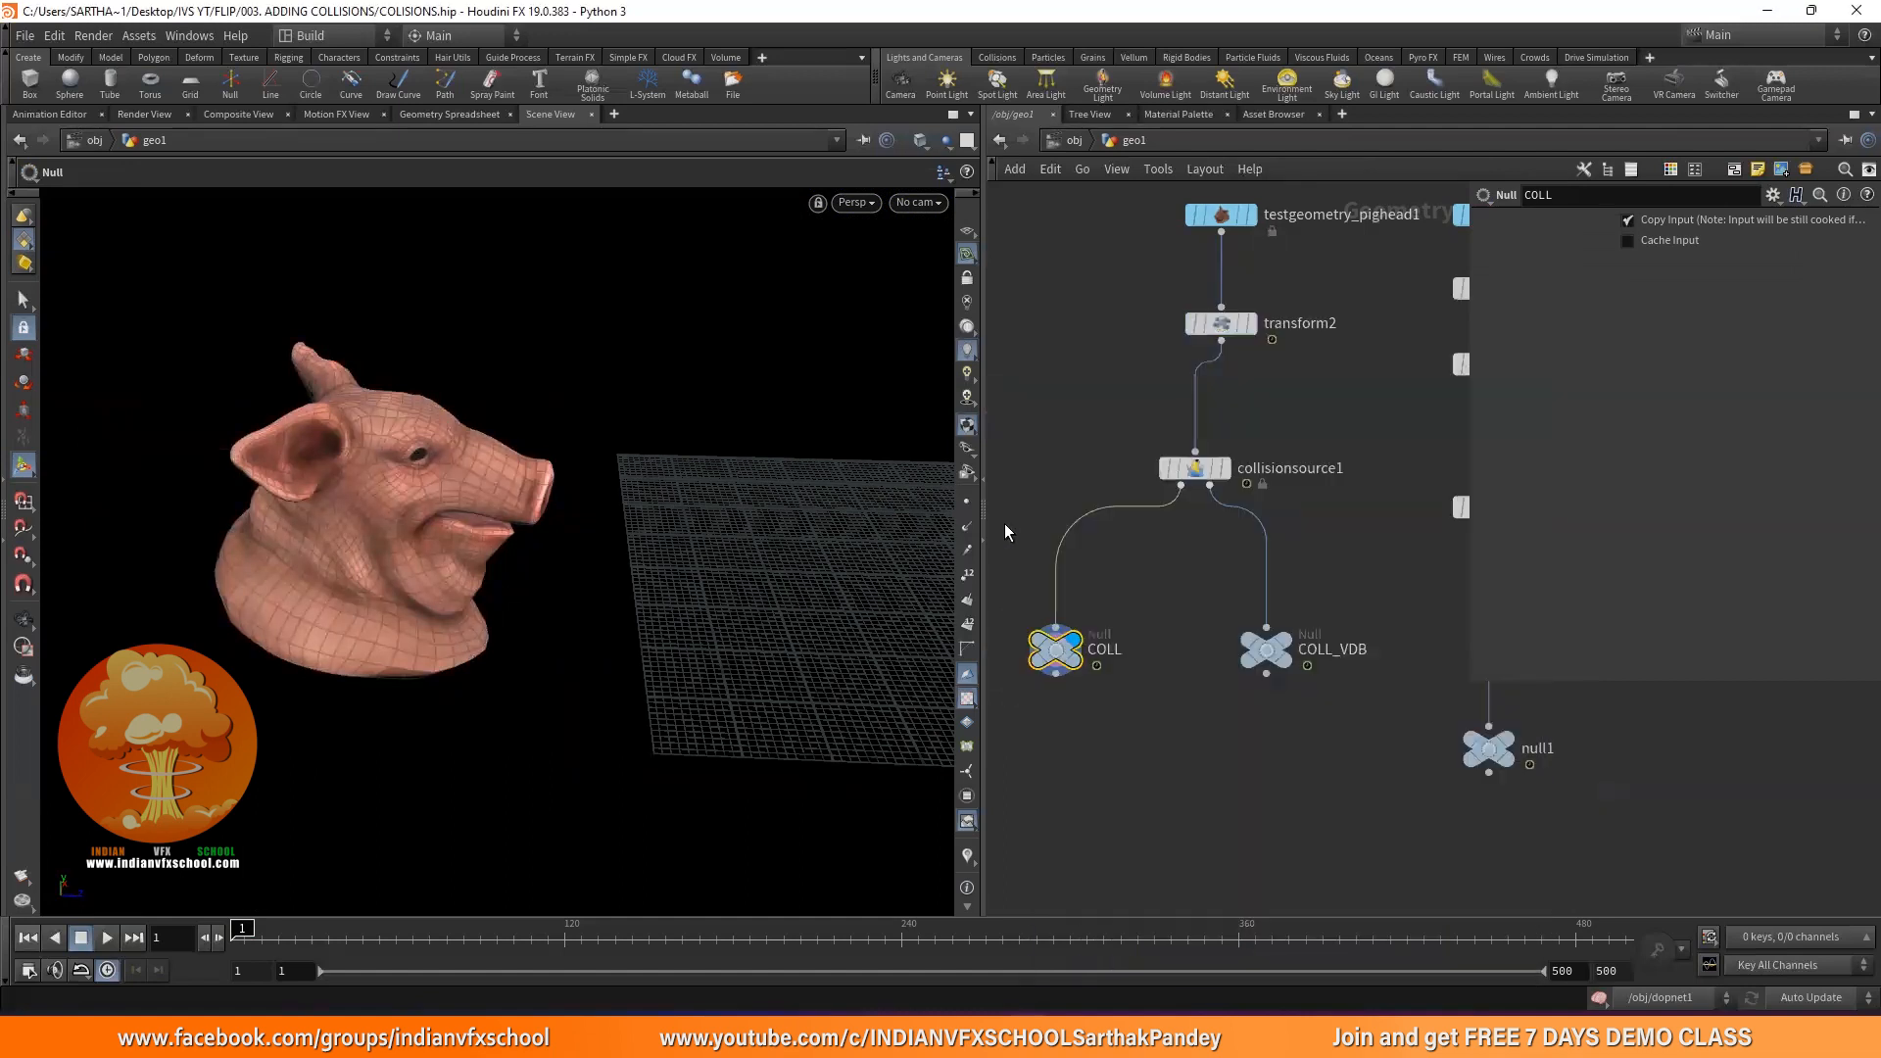
pyautogui.click(1278, 645)
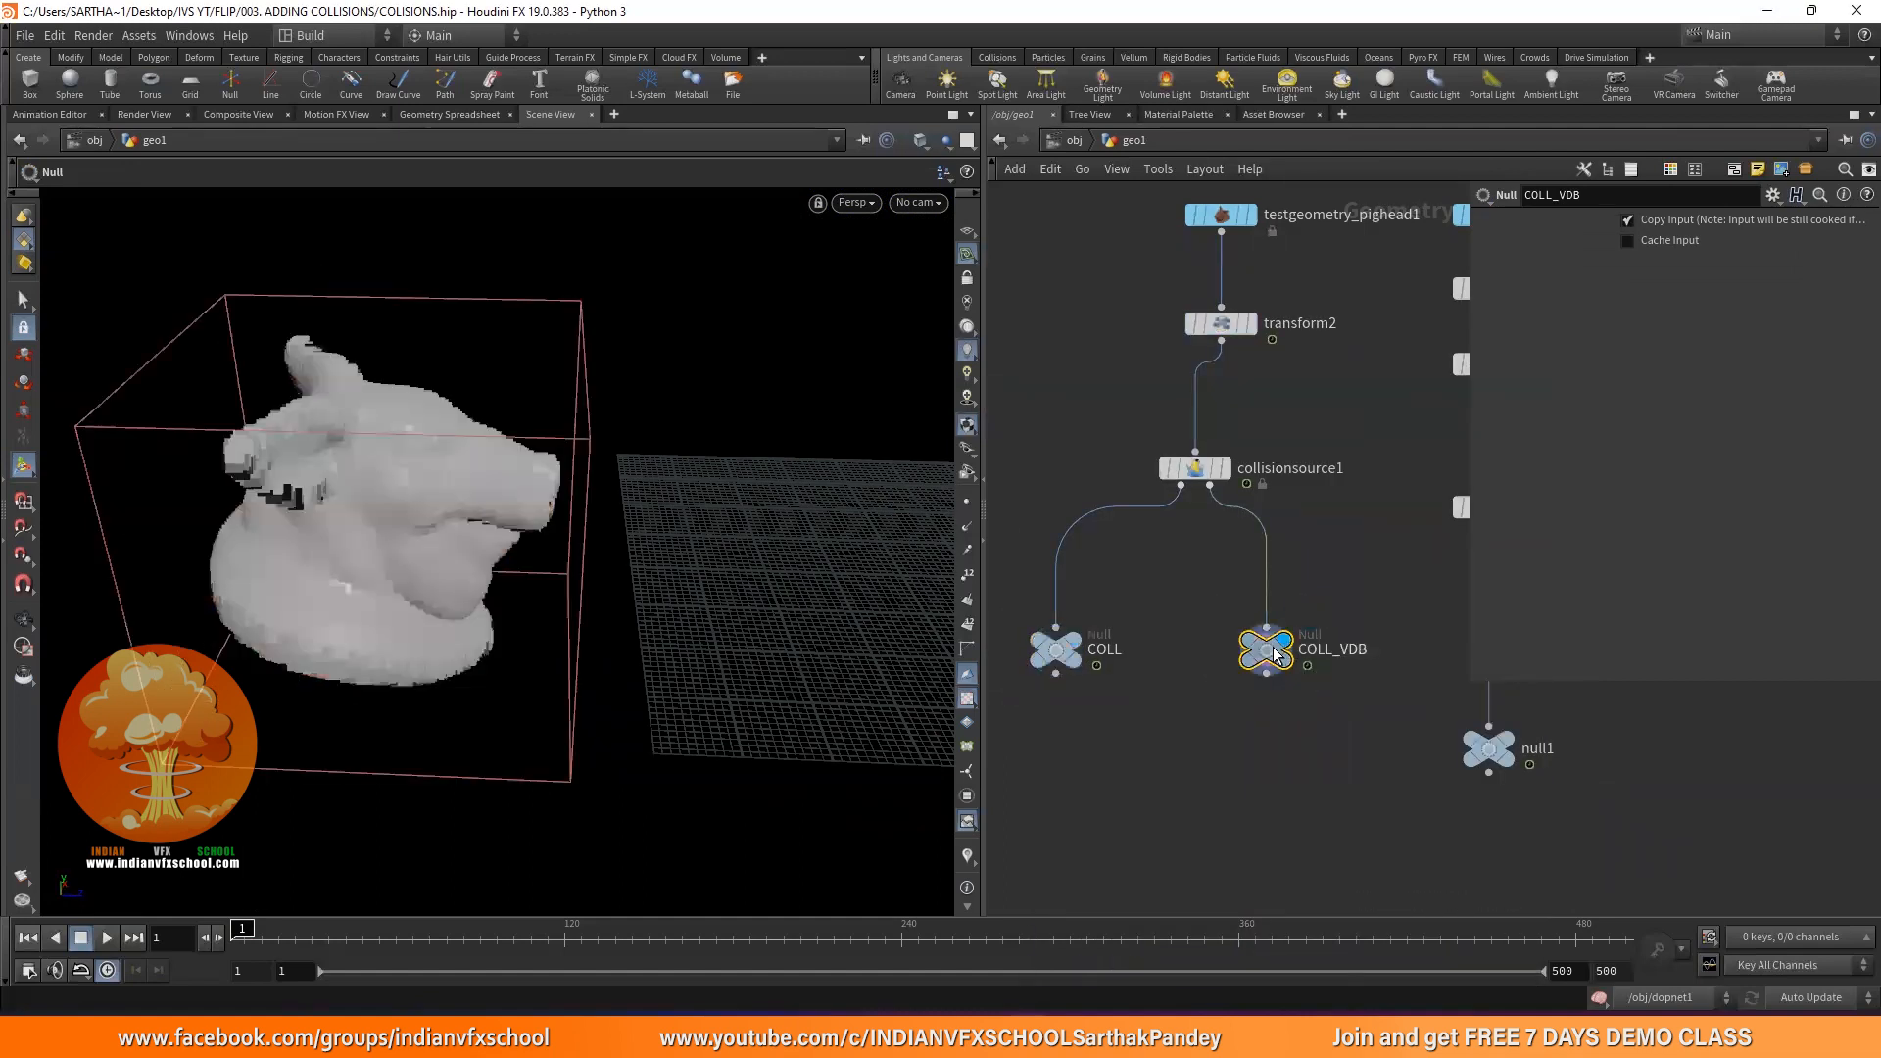
# Examine the internal network of collisionsource1, including its velocity, scatter and VDB branches, and return to geo1
pyautogui.click(1193, 468)
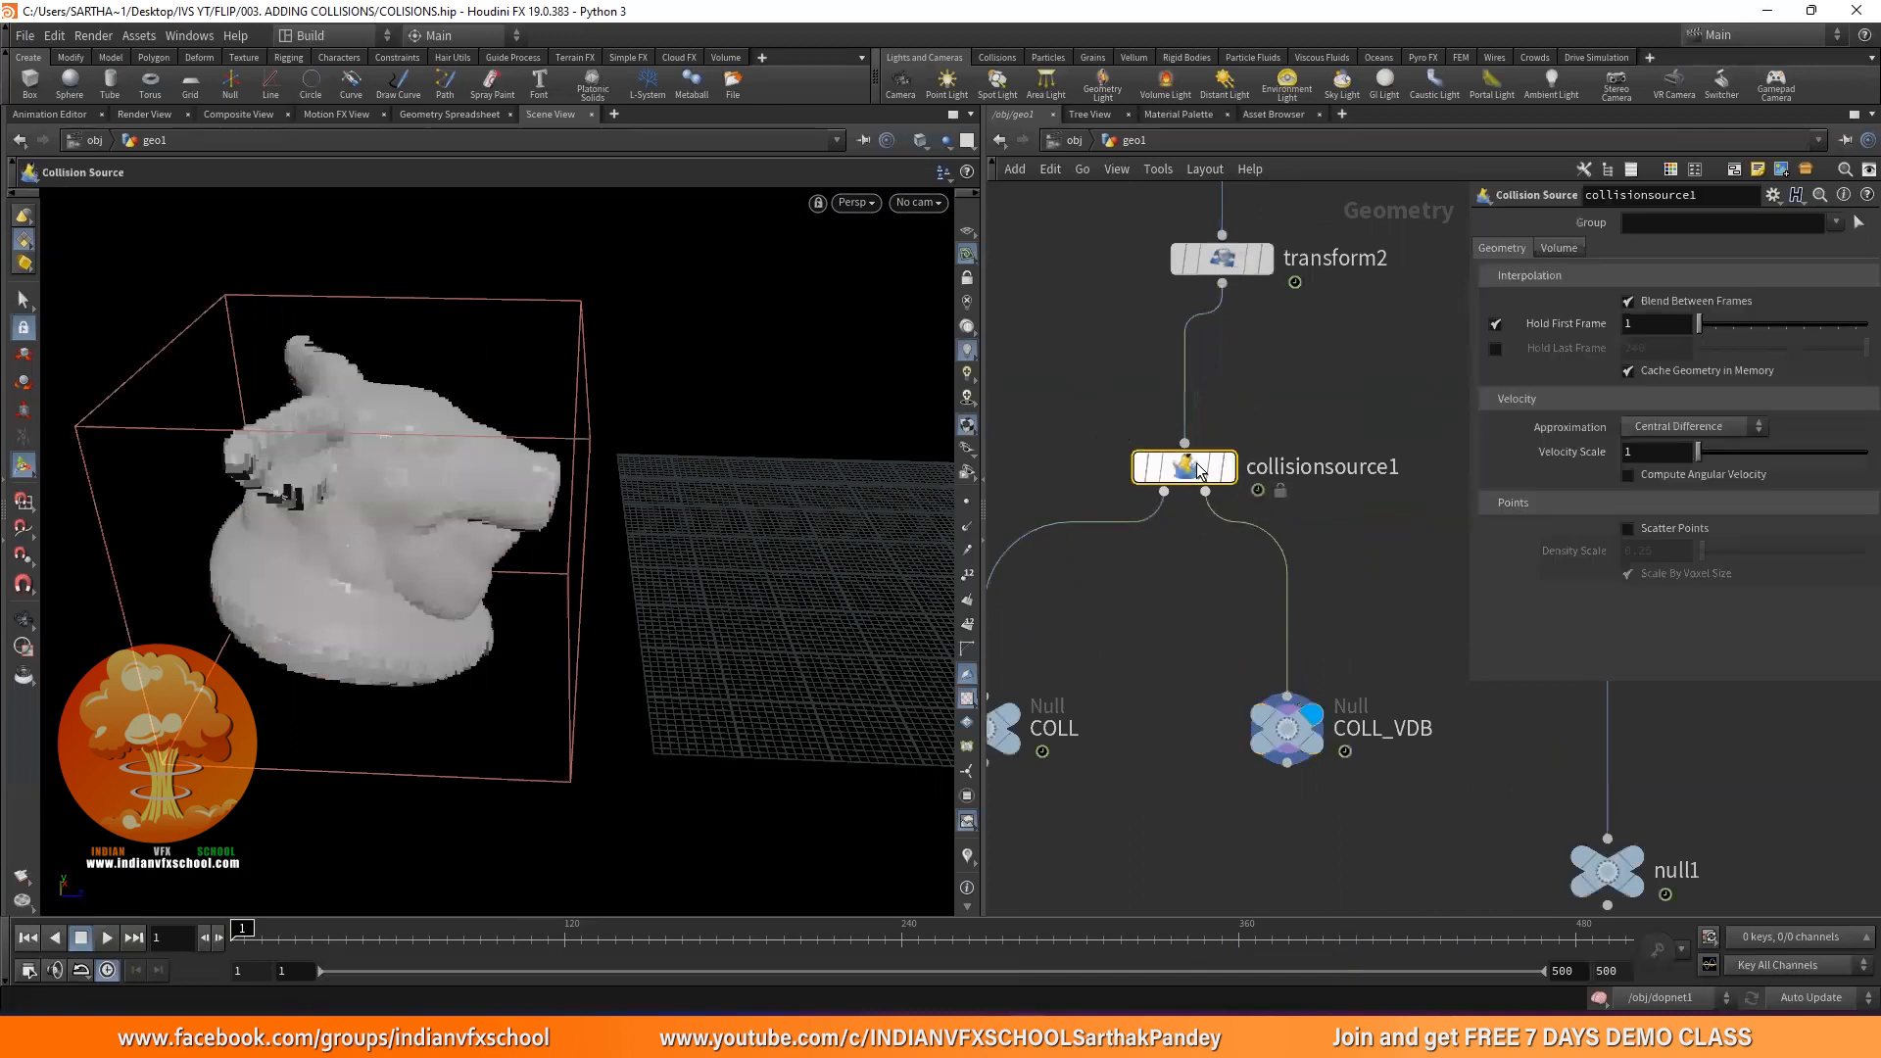
pyautogui.doubleClick(1193, 468)
pyautogui.scroll(8, 1314, 578)
pyautogui.moveTo(1179, 398); pyautogui.dragTo(1419, 868)
pyautogui.scroll(-5, 1358, 779)
pyautogui.moveTo(1216, 755); pyautogui.dragTo(1523, 750, button='middle')
pyautogui.moveTo(1196, 830); pyautogui.dragTo(1411, 563)
pyautogui.scroll(4, 1393, 561)
pyautogui.moveTo(1393, 560); pyautogui.dragTo(1269, 633, button='middle')
pyautogui.click(1306, 558)
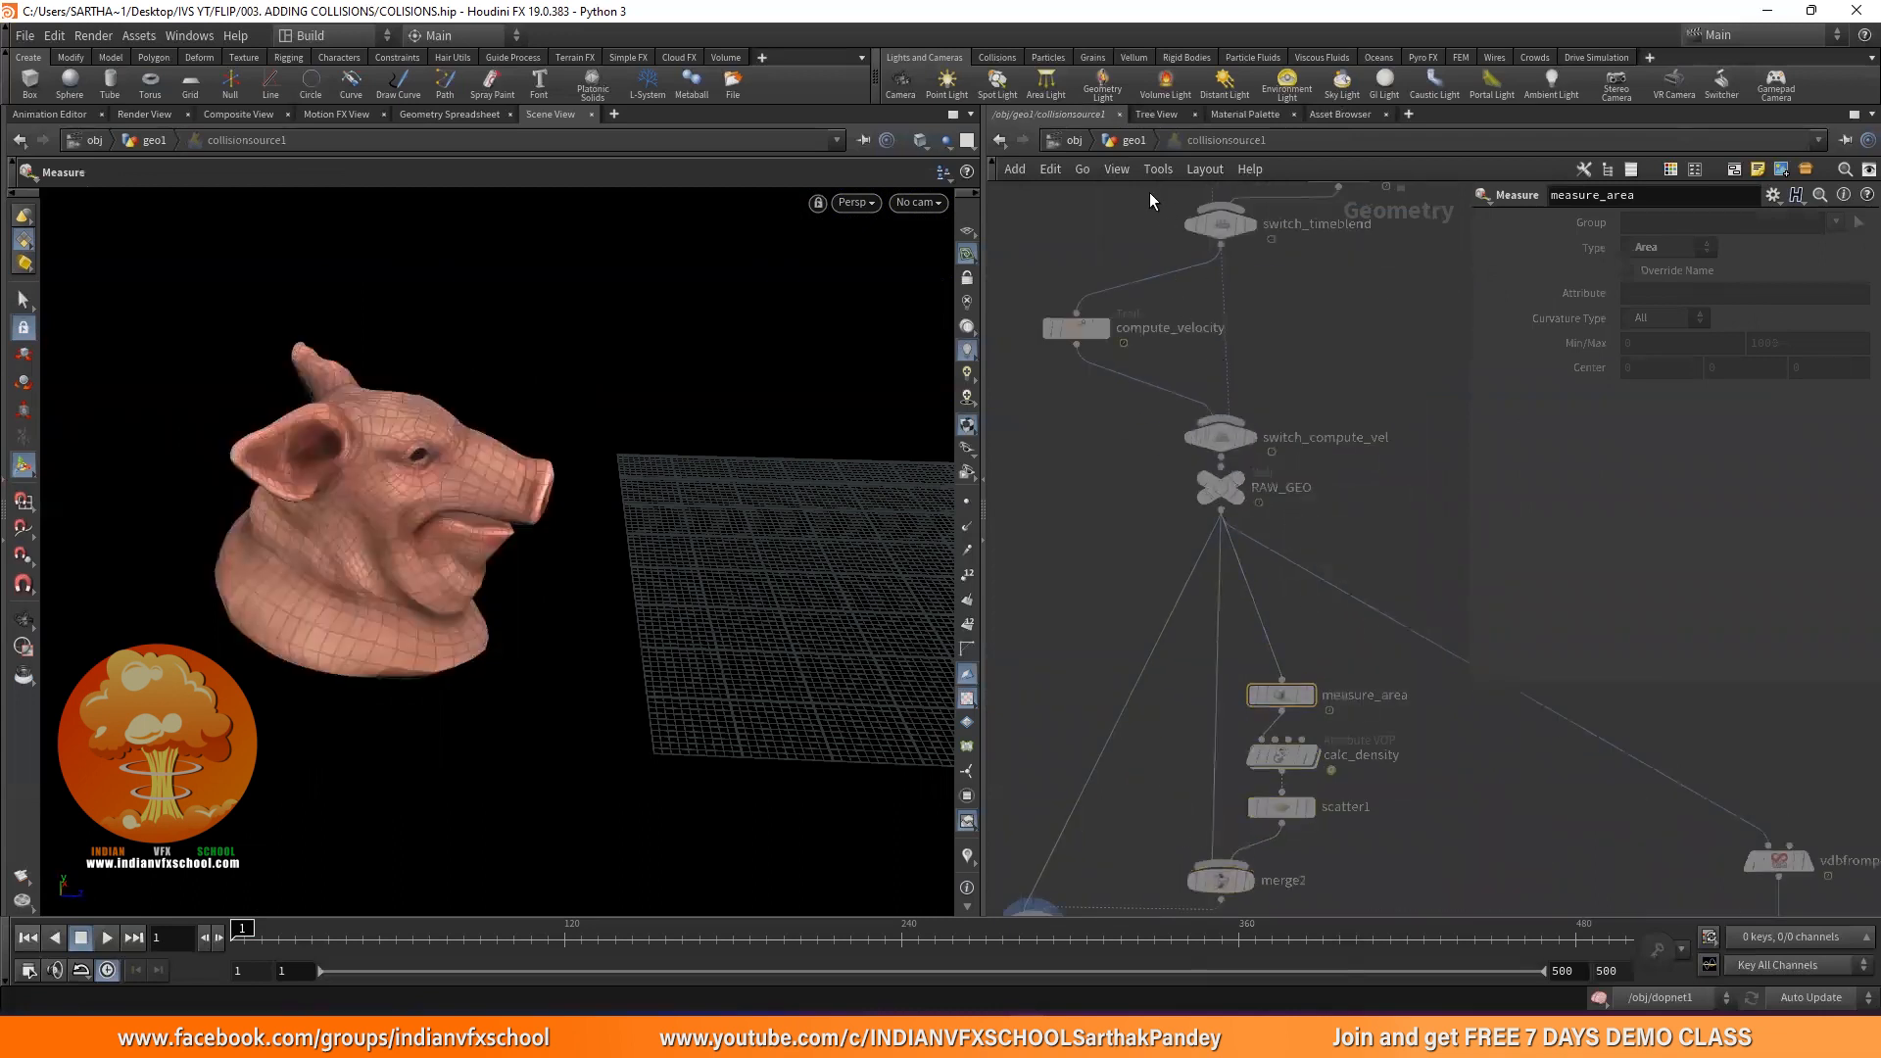
pyautogui.click(1136, 140)
# Display collisionsource1 and try its Scatter Points option on and off
pyautogui.scroll(5, 1186, 472)
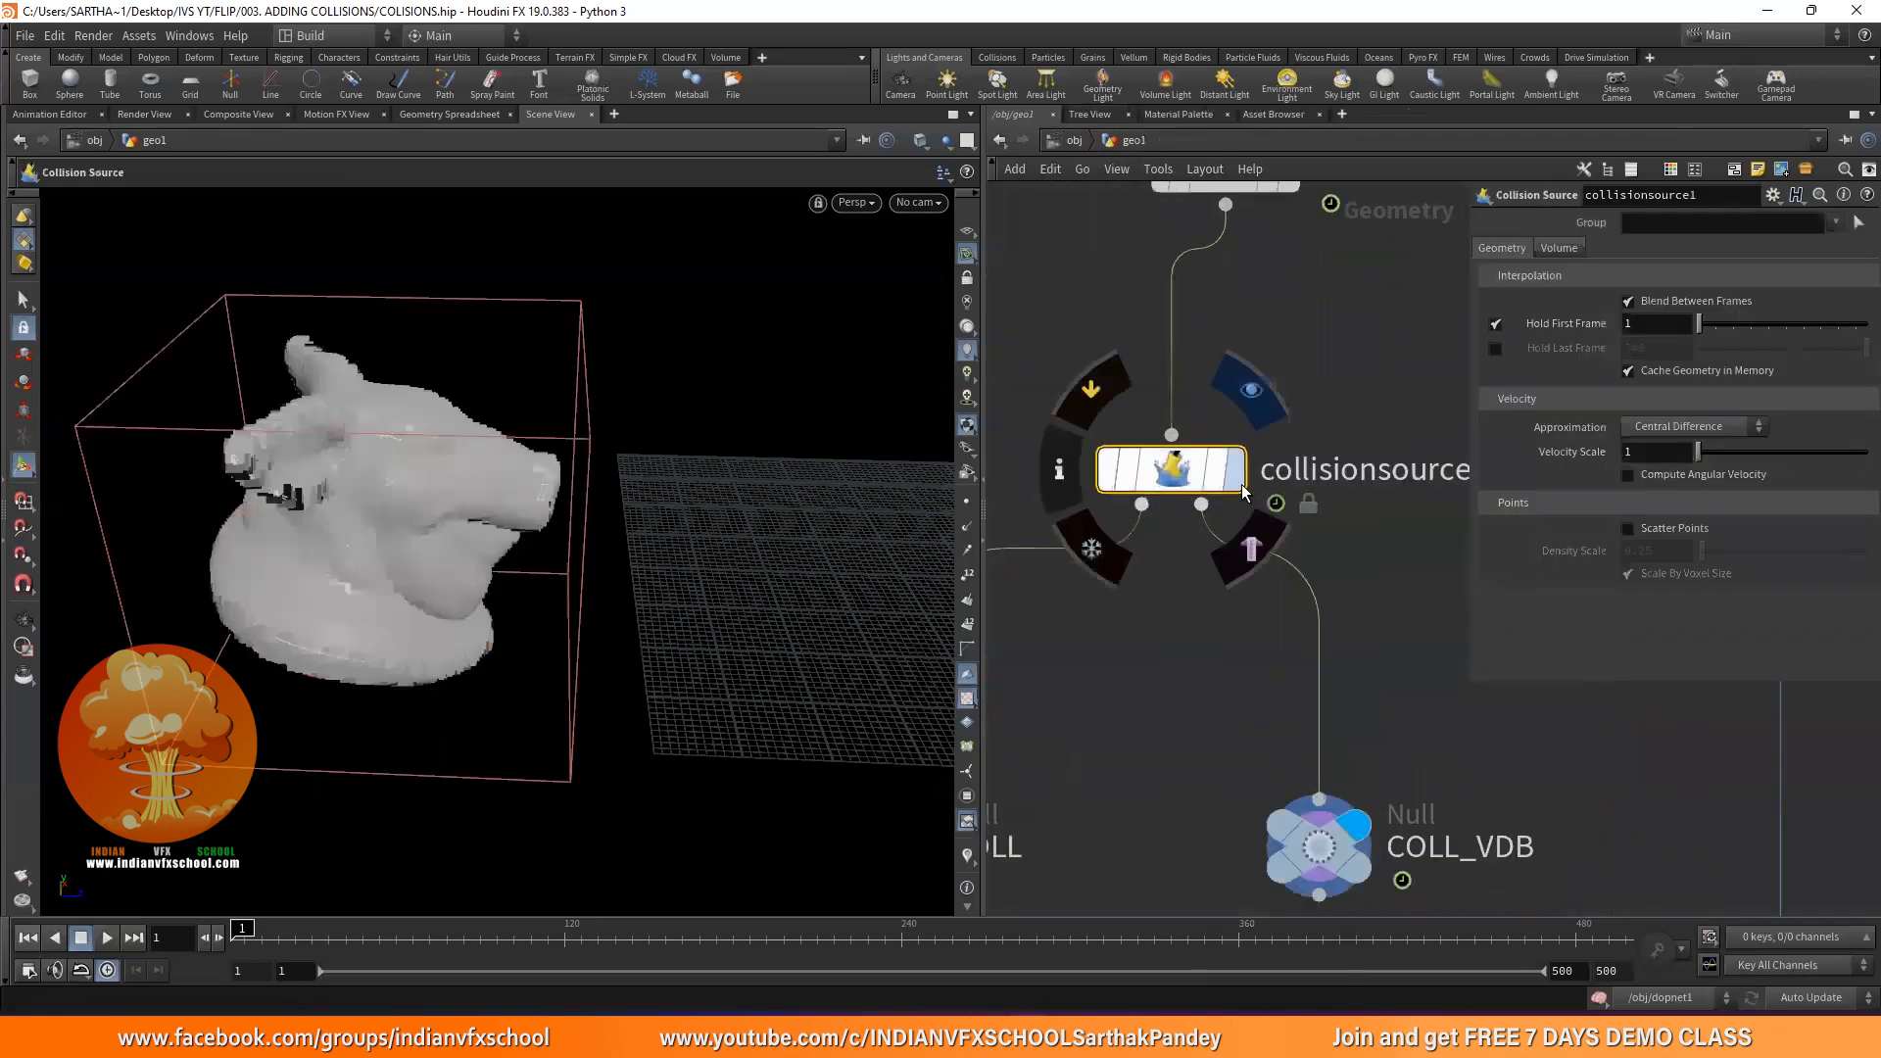
pyautogui.scroll(3, 1436, 366)
pyautogui.scroll(-5, 1264, 492)
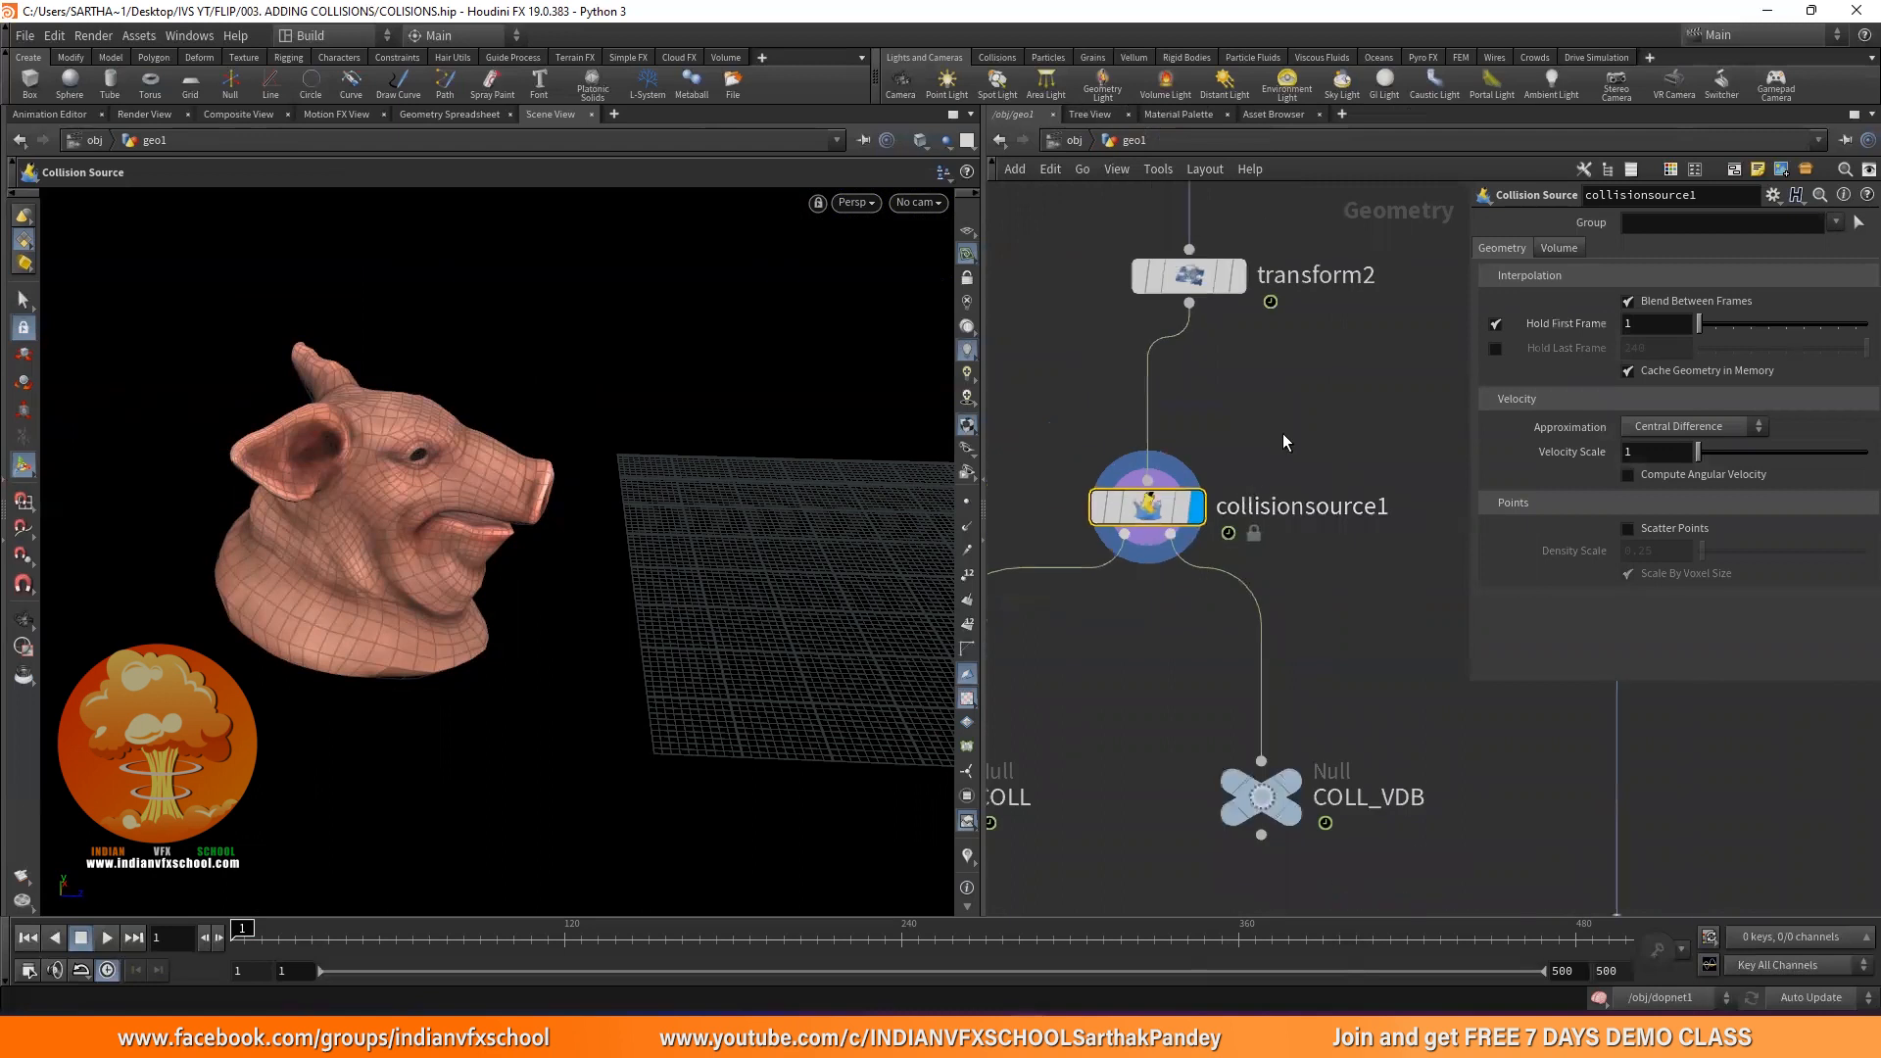
pyautogui.click(1632, 528)
pyautogui.click(1632, 528)
# Display COLL_VDB and set collisionsource1's volume Voxel Size to 0.05
pyautogui.click(1555, 249)
pyautogui.scroll(-3, 1244, 480)
pyautogui.moveTo(1244, 480); pyautogui.dragTo(1234, 372, button='middle')
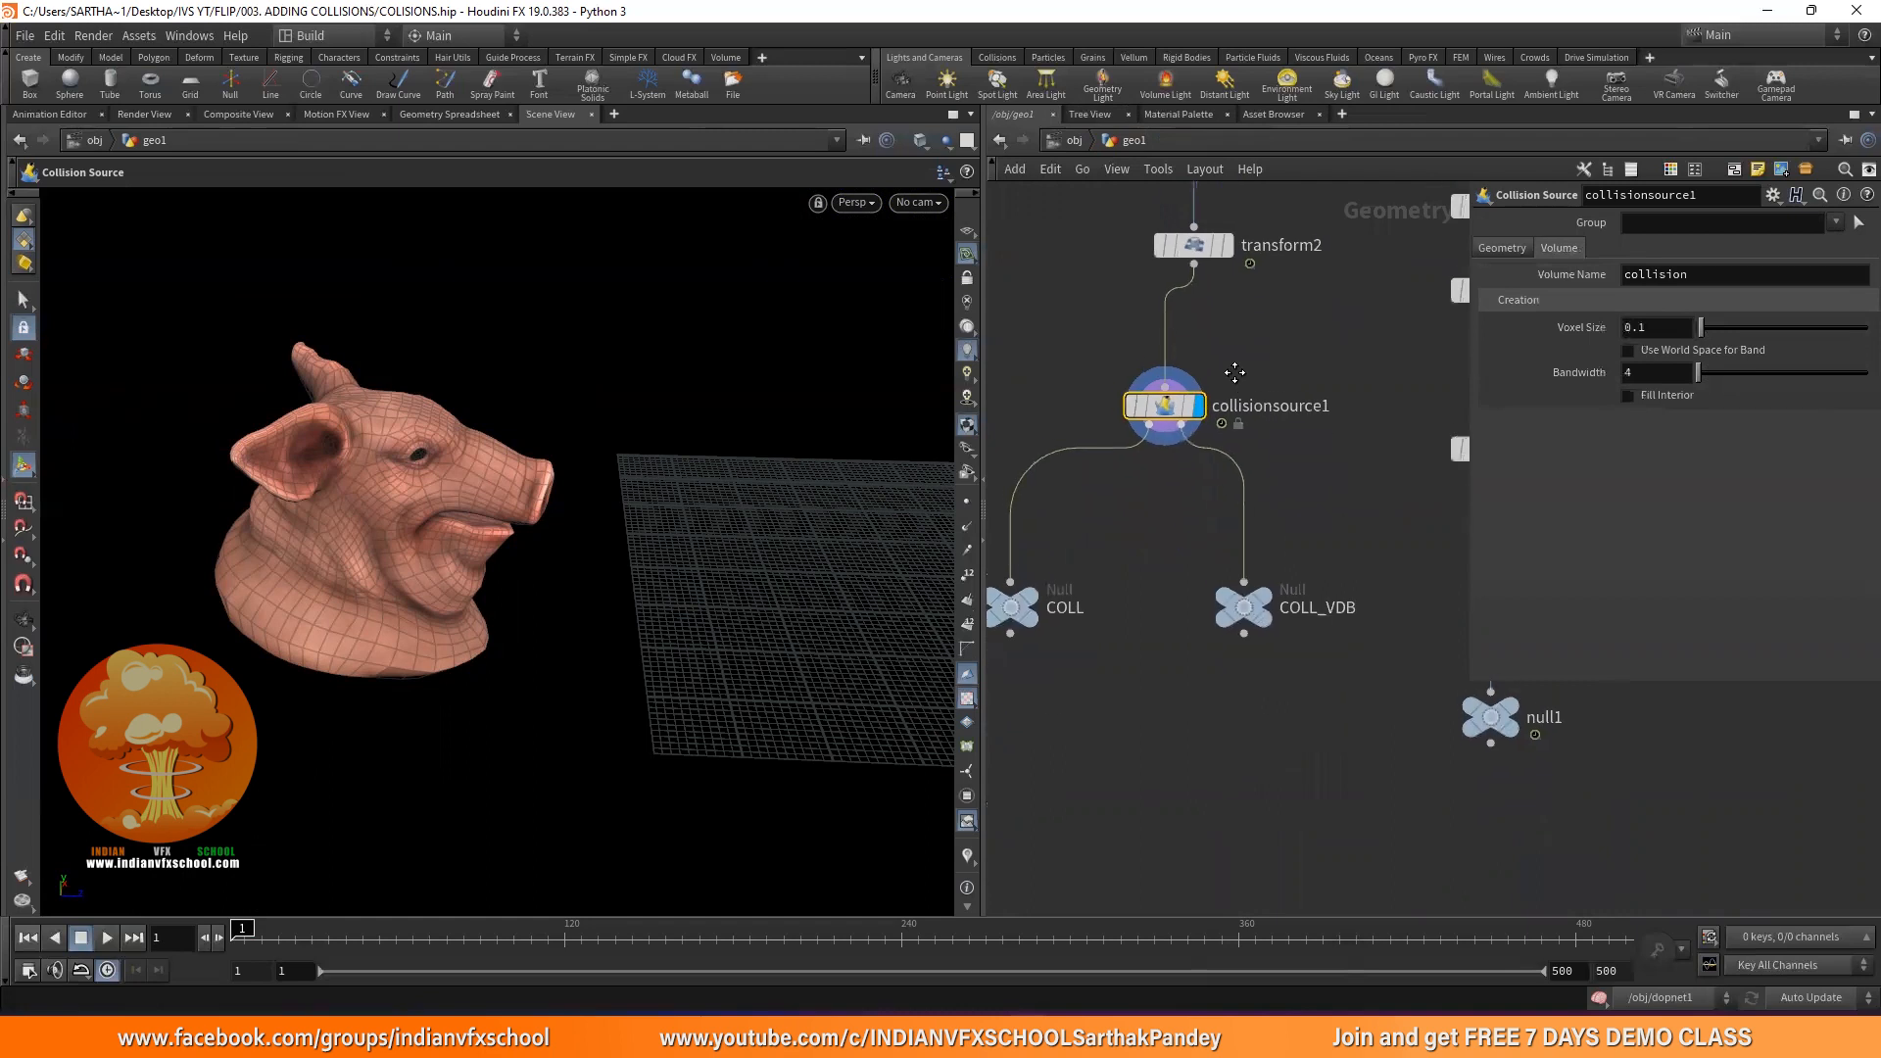
pyautogui.scroll(3, 1242, 462)
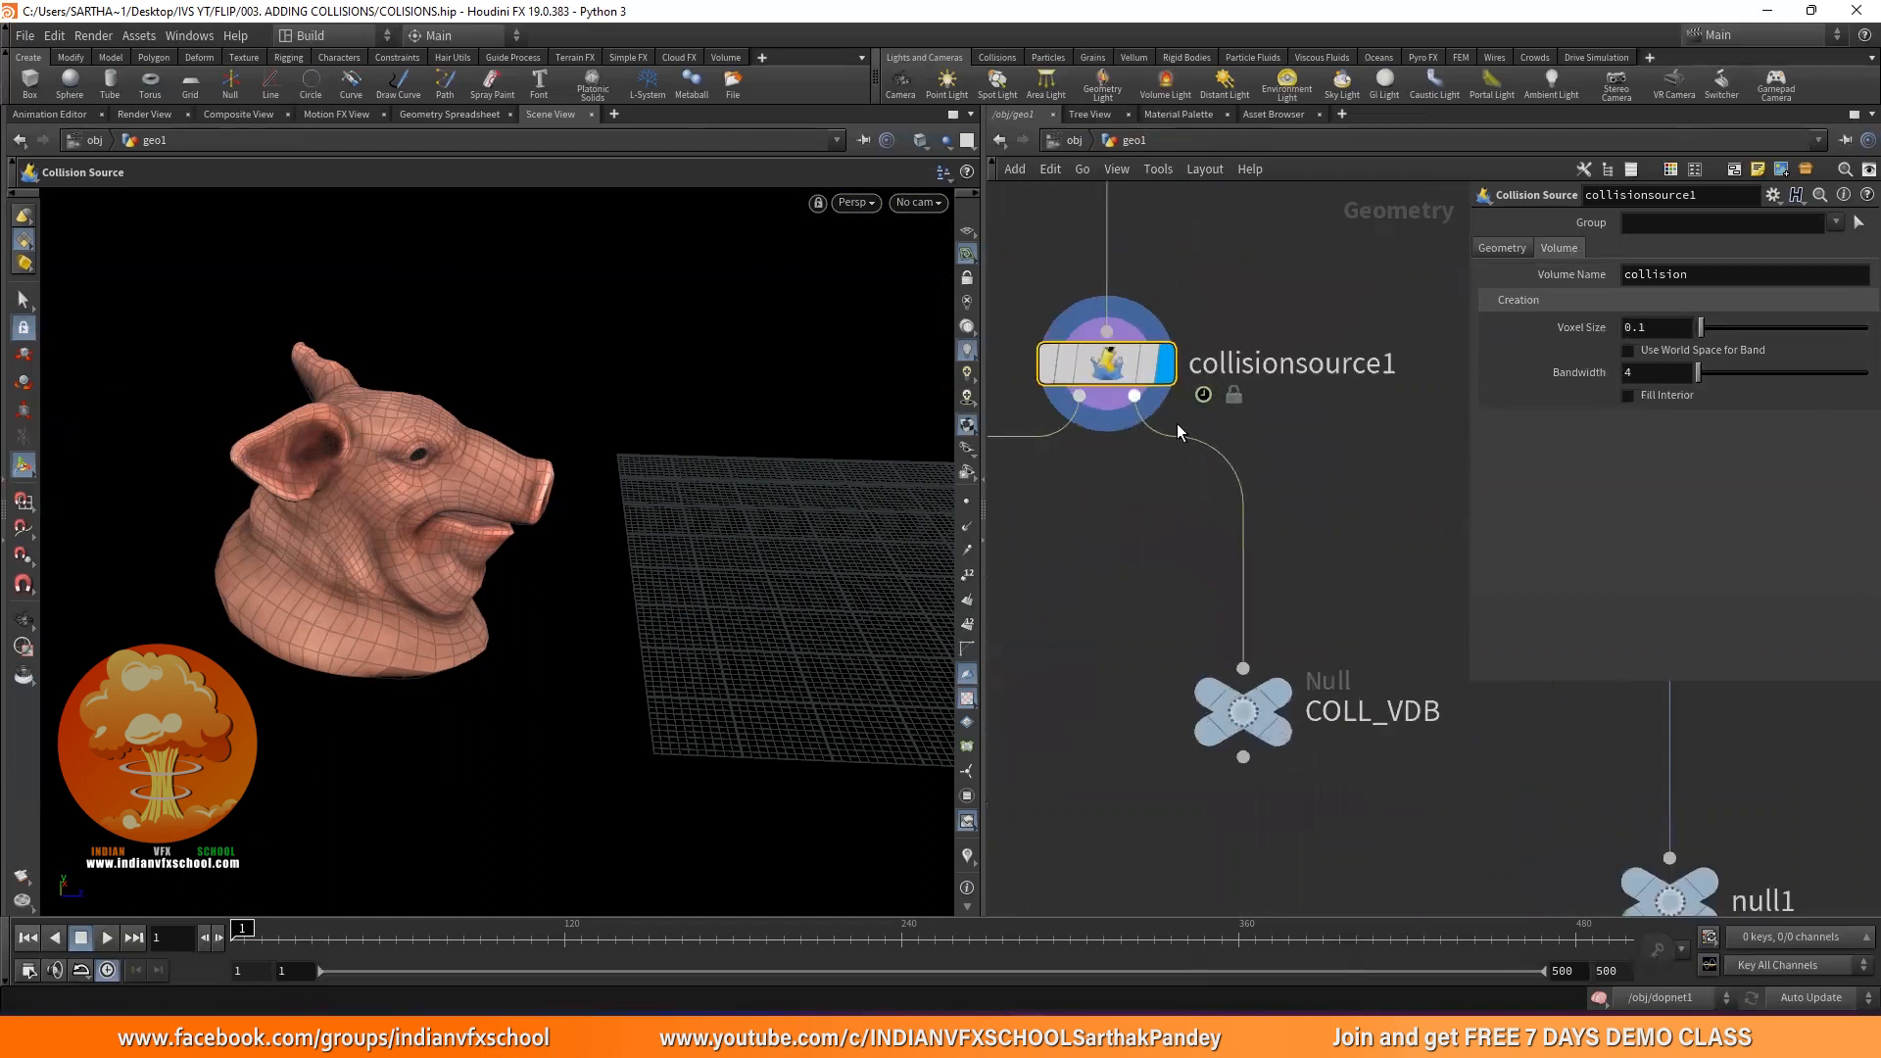
pyautogui.moveTo(1278, 688)
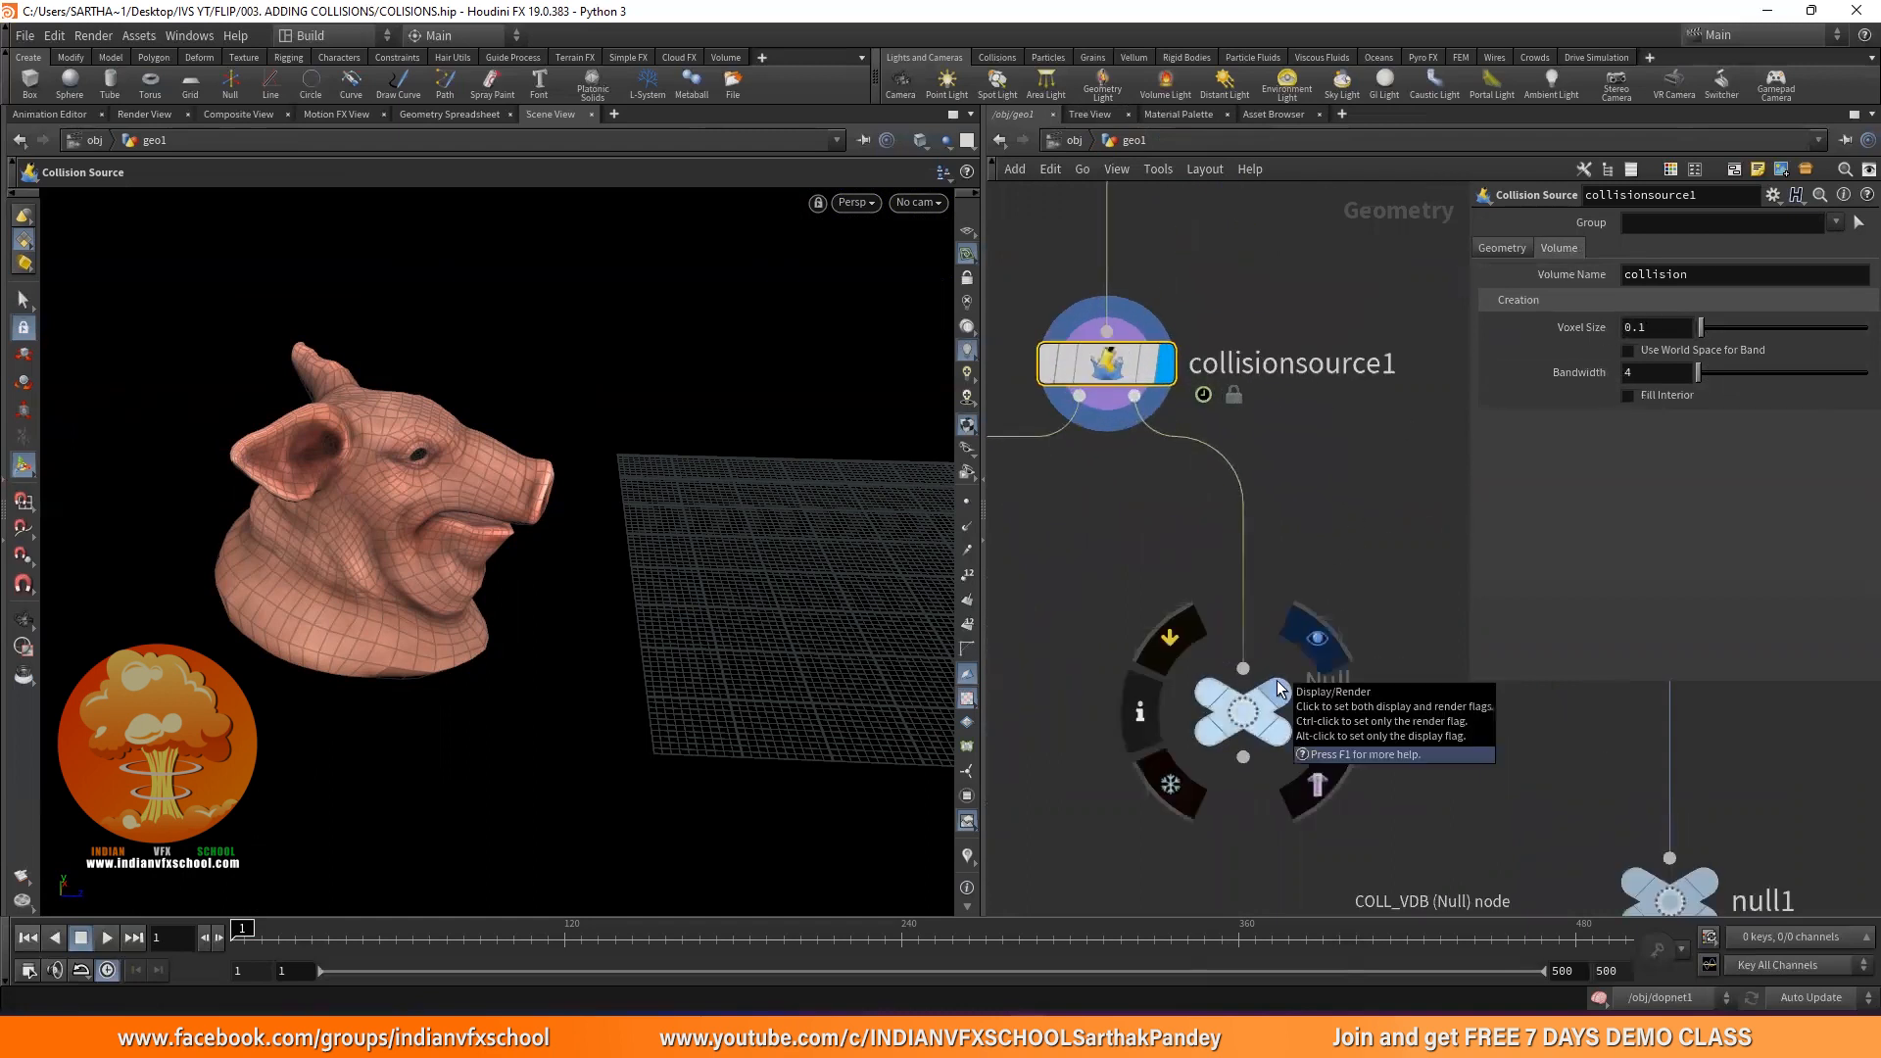
pyautogui.click(1277, 682)
pyautogui.moveTo(1117, 377)
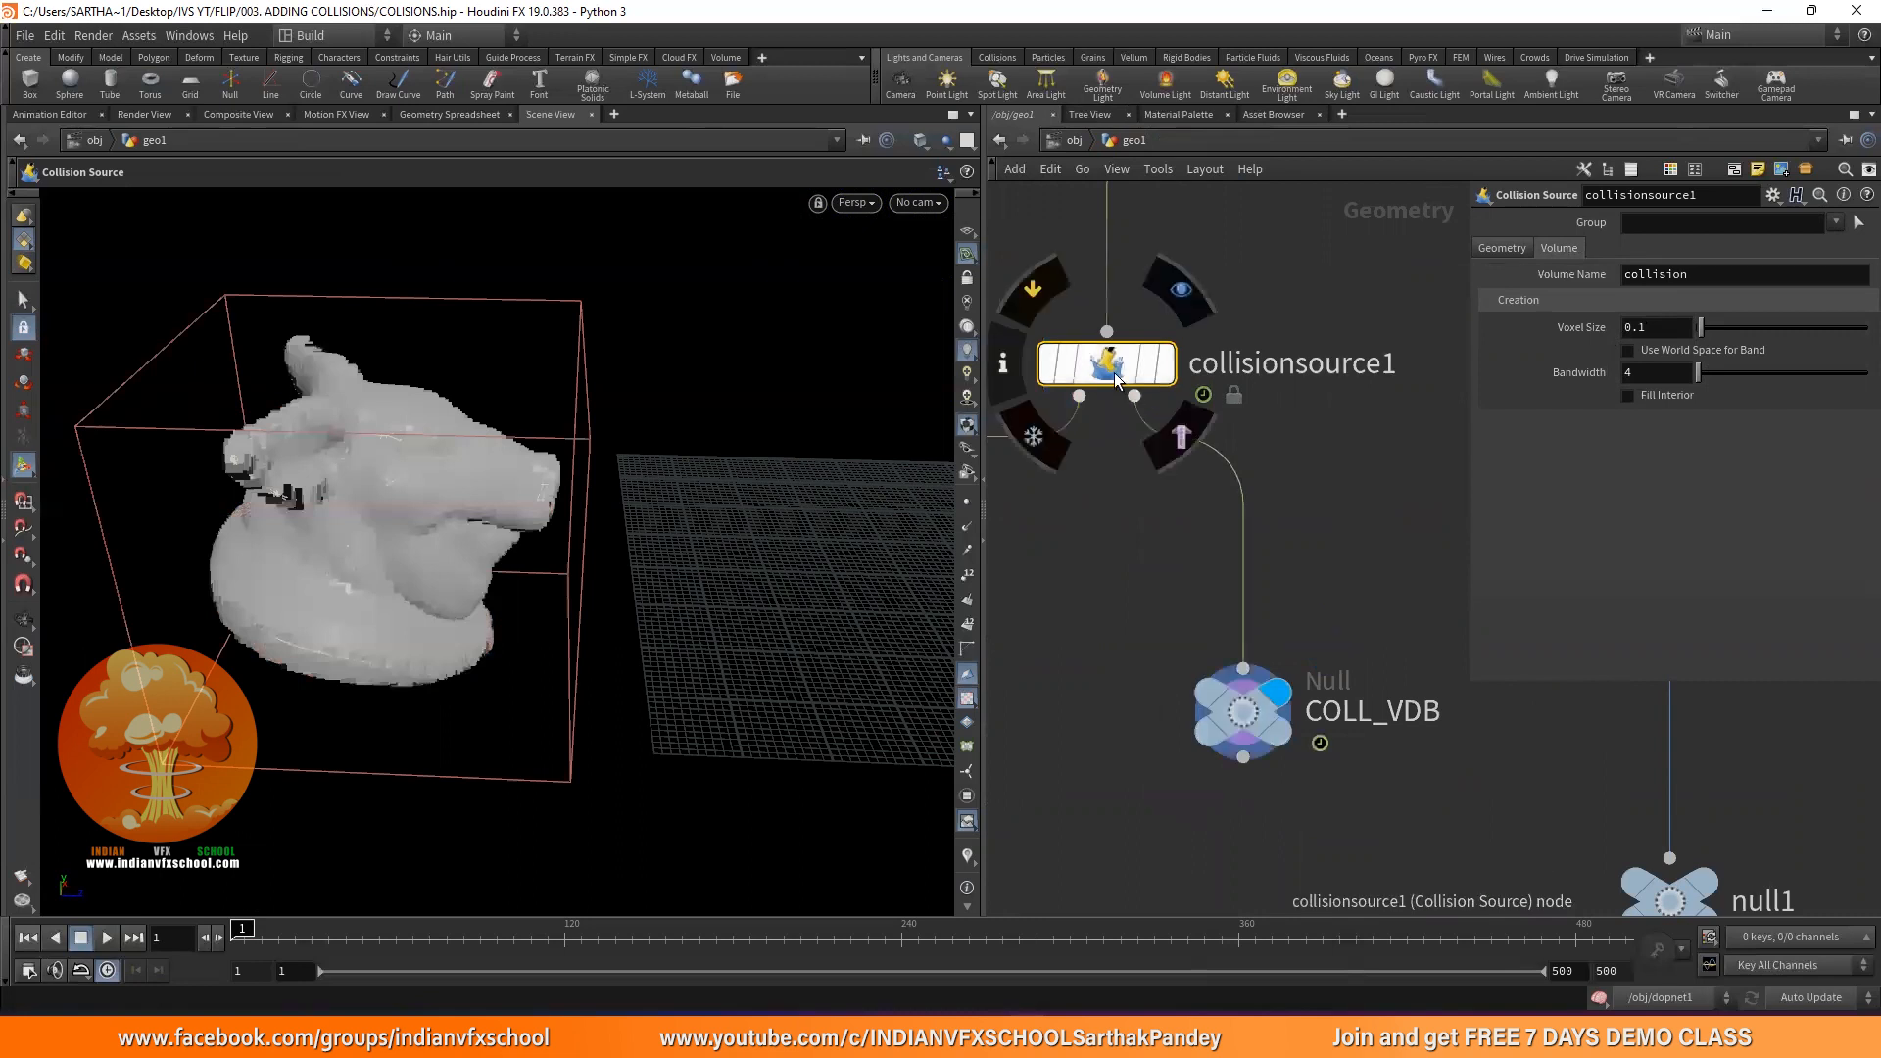
pyautogui.click(1672, 327)
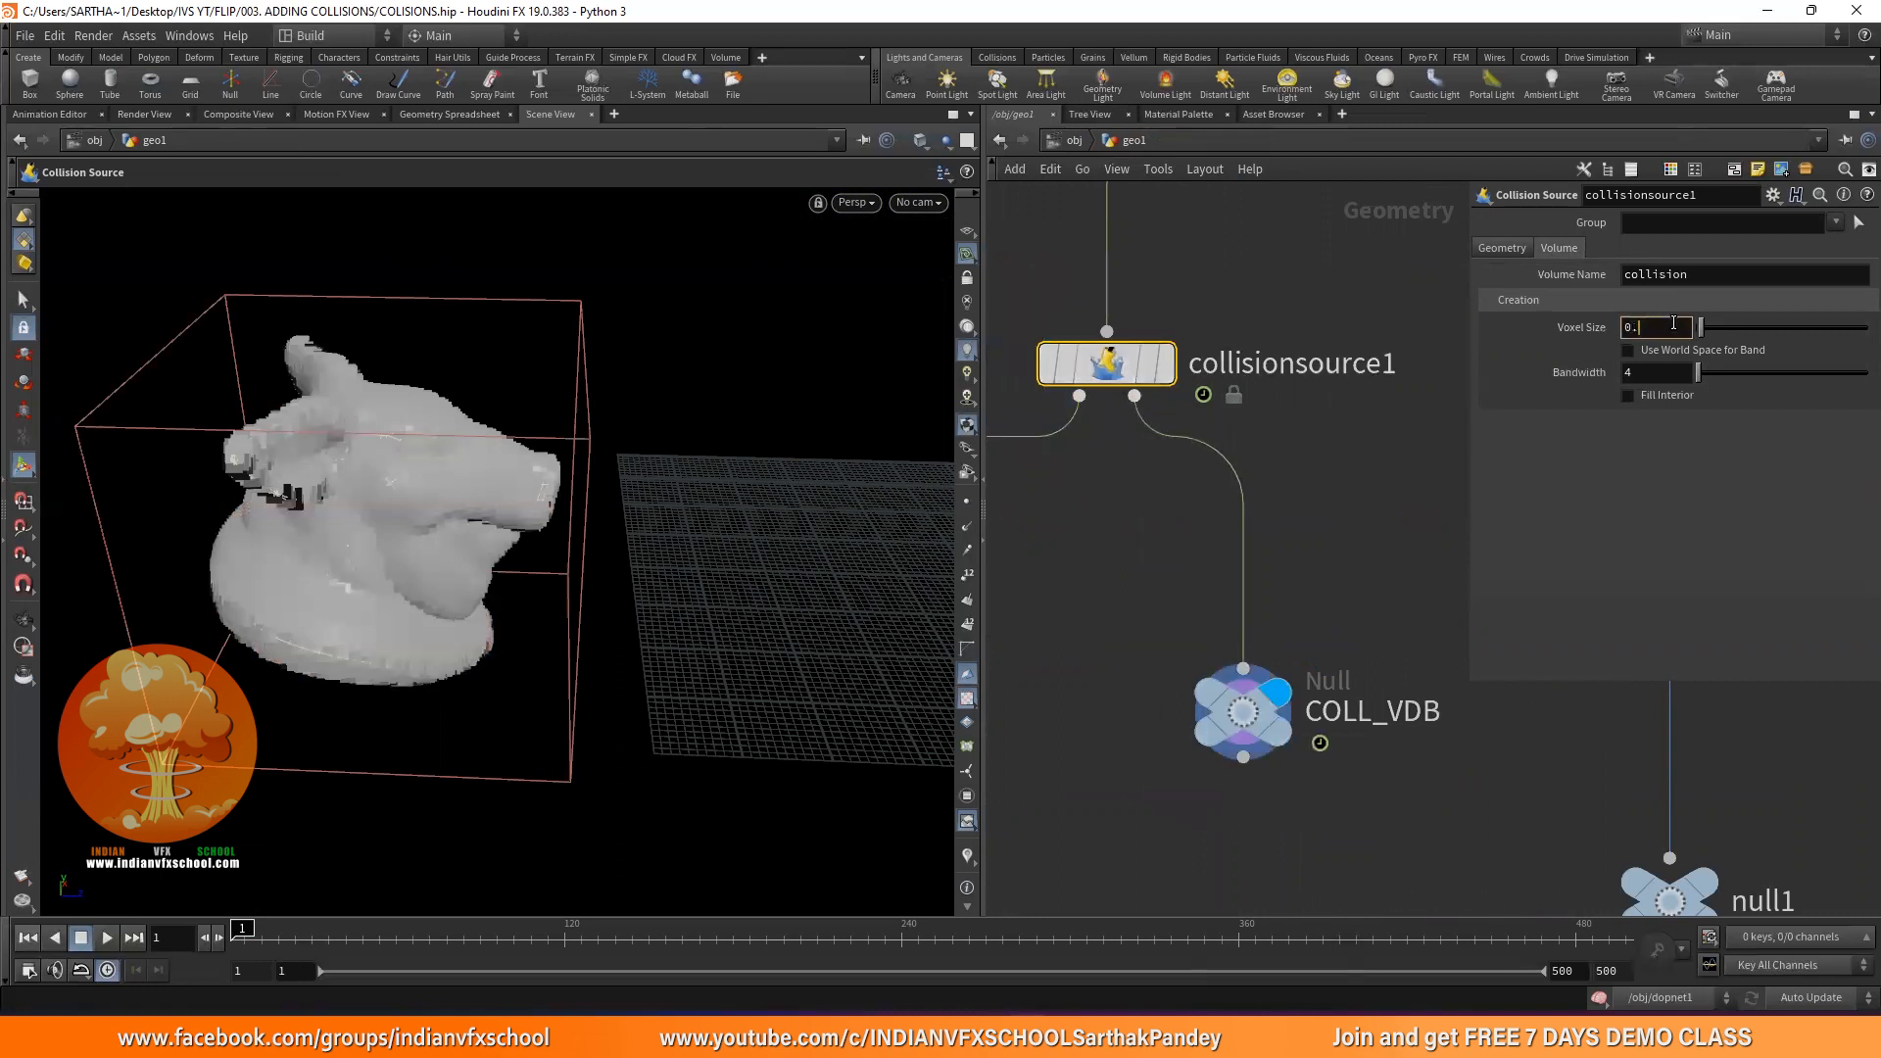
pyautogui.write('0.05')
pyautogui.press('Return')
# Refine collisionsource1's Voxel Size to 0.035 and inspect the resulting VDB pig head
pyautogui.press('BackSpace')
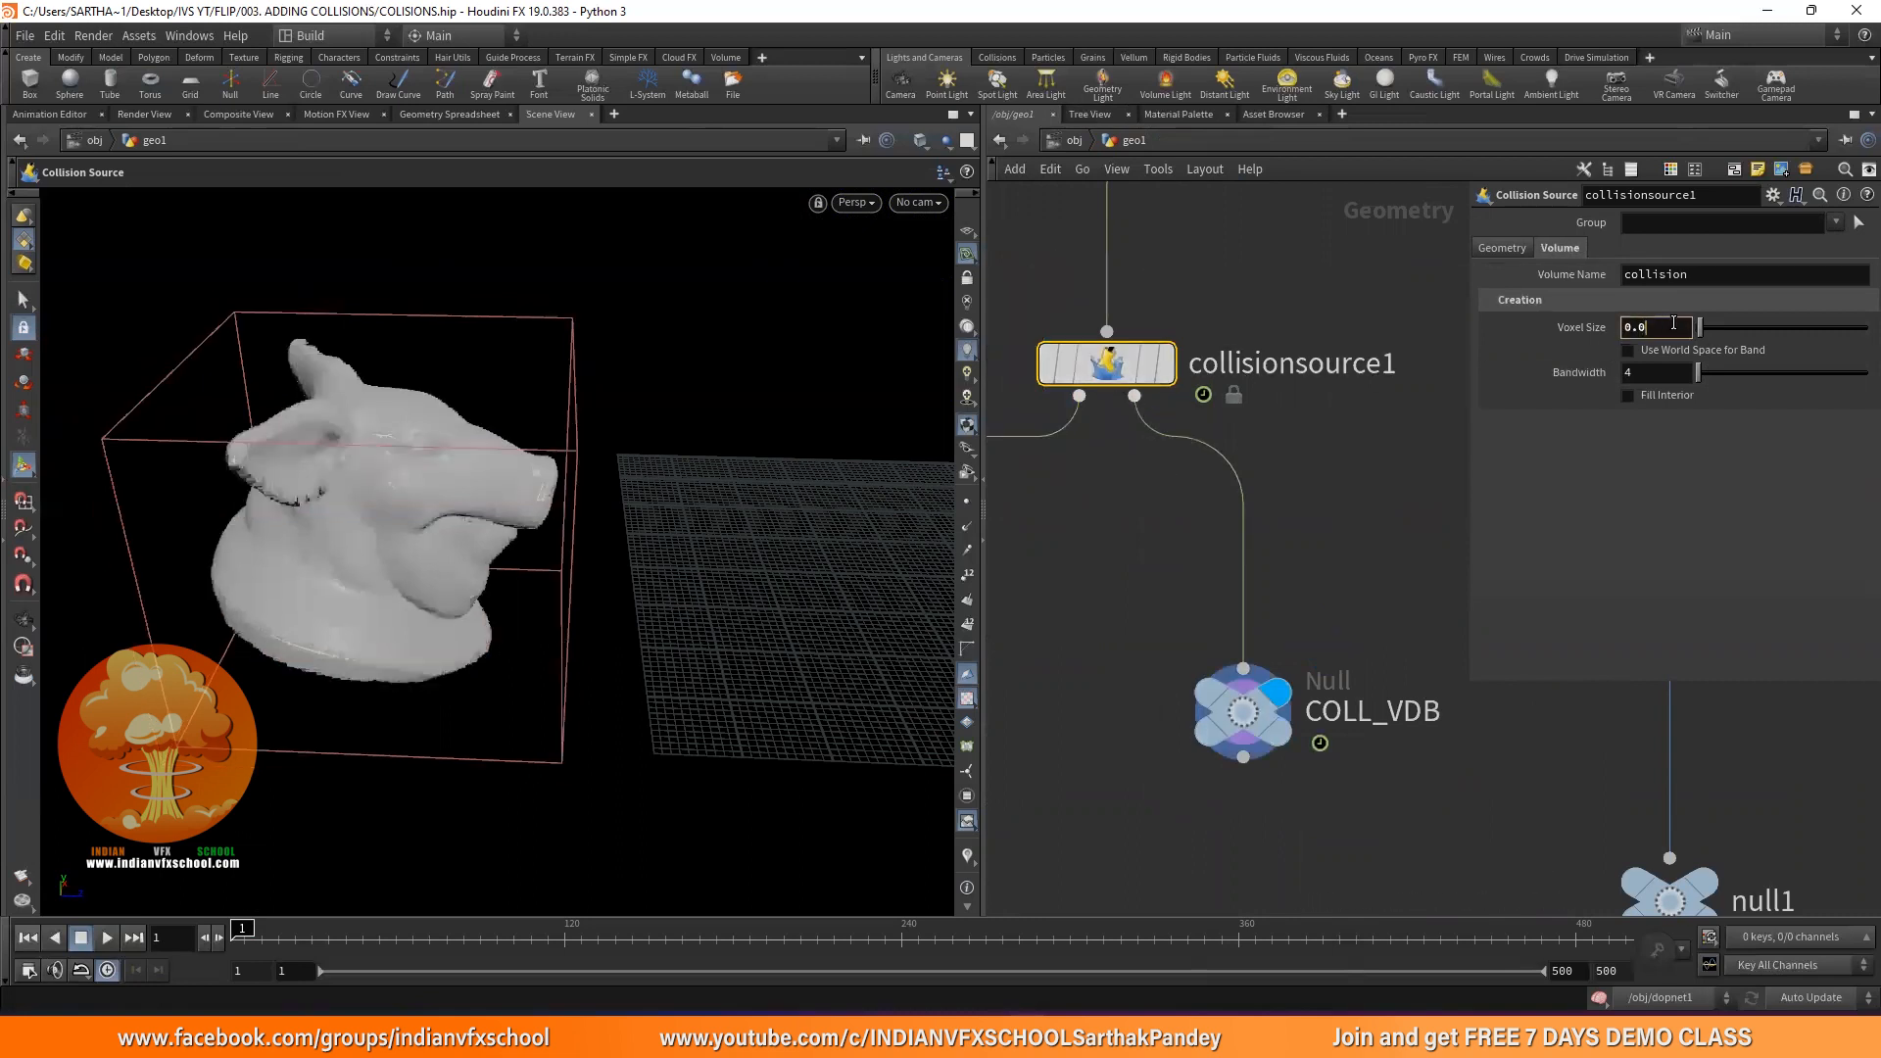
pyautogui.press('Return')
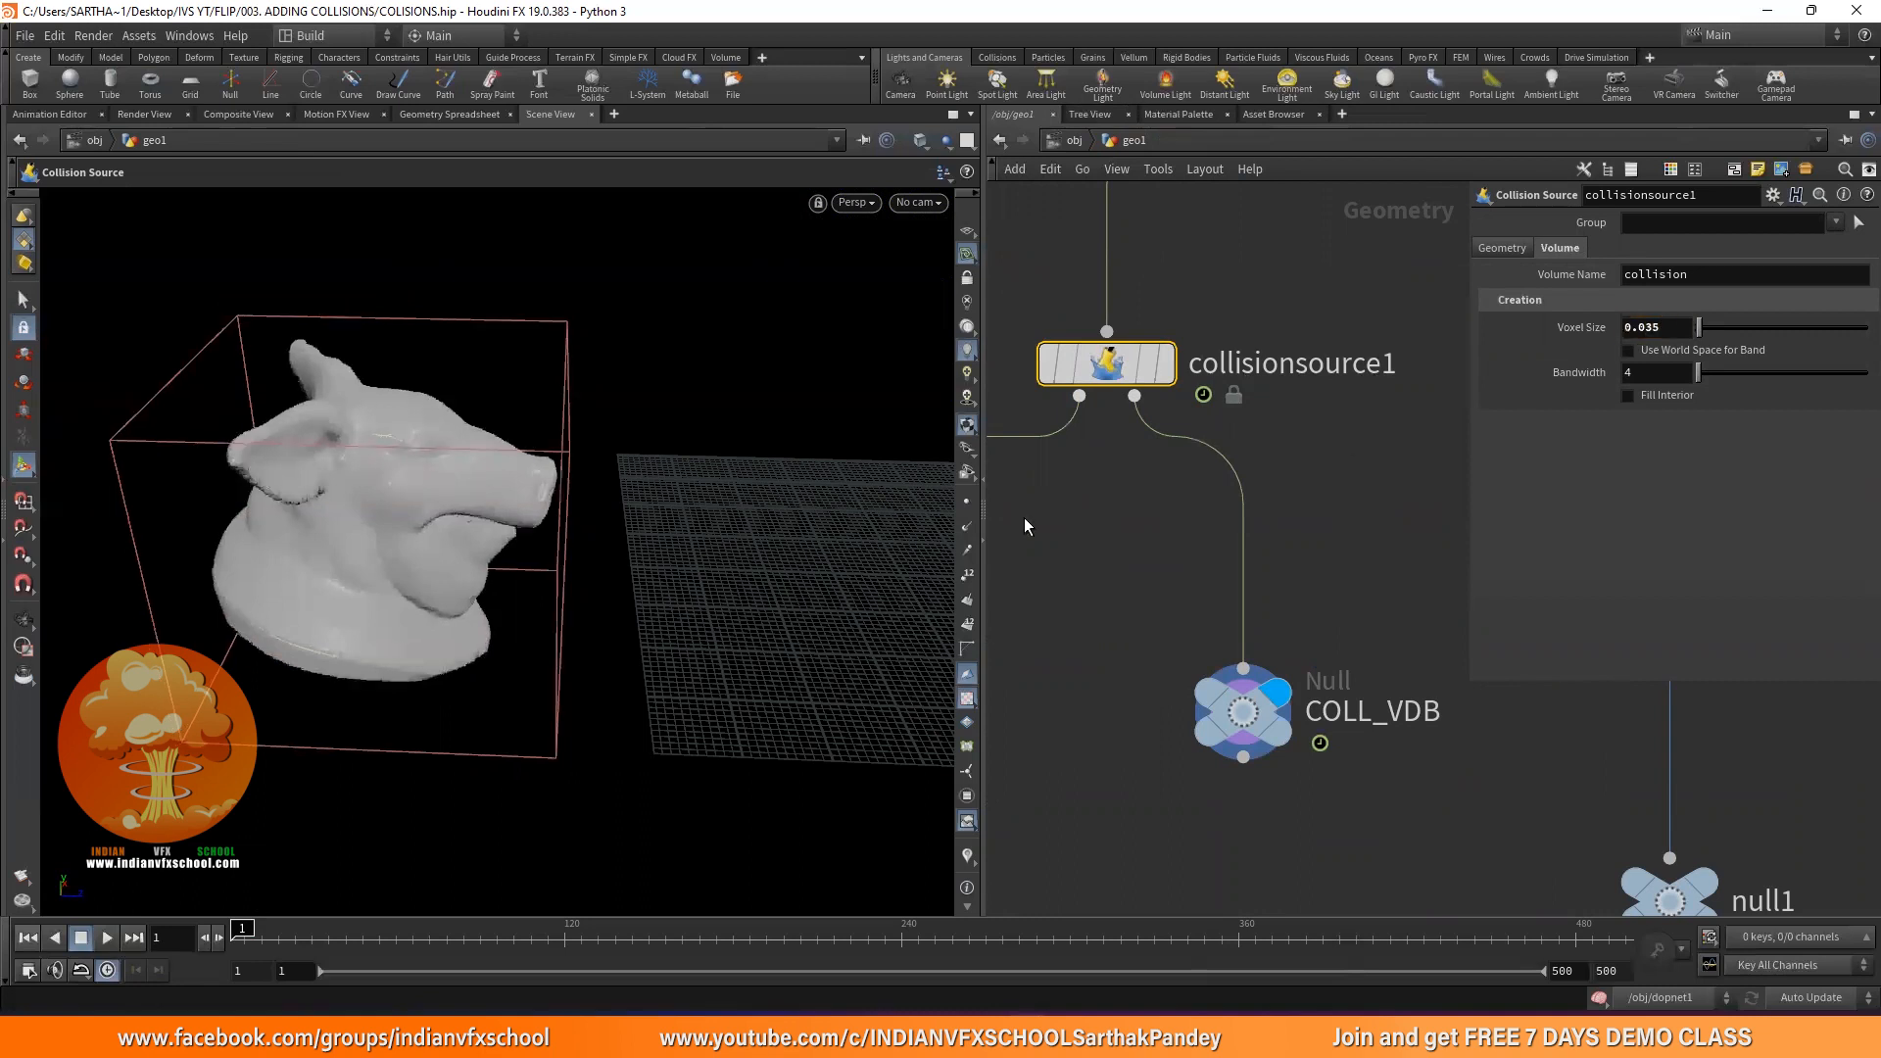
pyautogui.press('Escape')
pyautogui.moveTo(748, 508); pyautogui.dragTo(836, 500)
pyautogui.scroll(-3, 1162, 565)
pyautogui.moveTo(1161, 561); pyautogui.dragTo(1258, 543, button='middle')
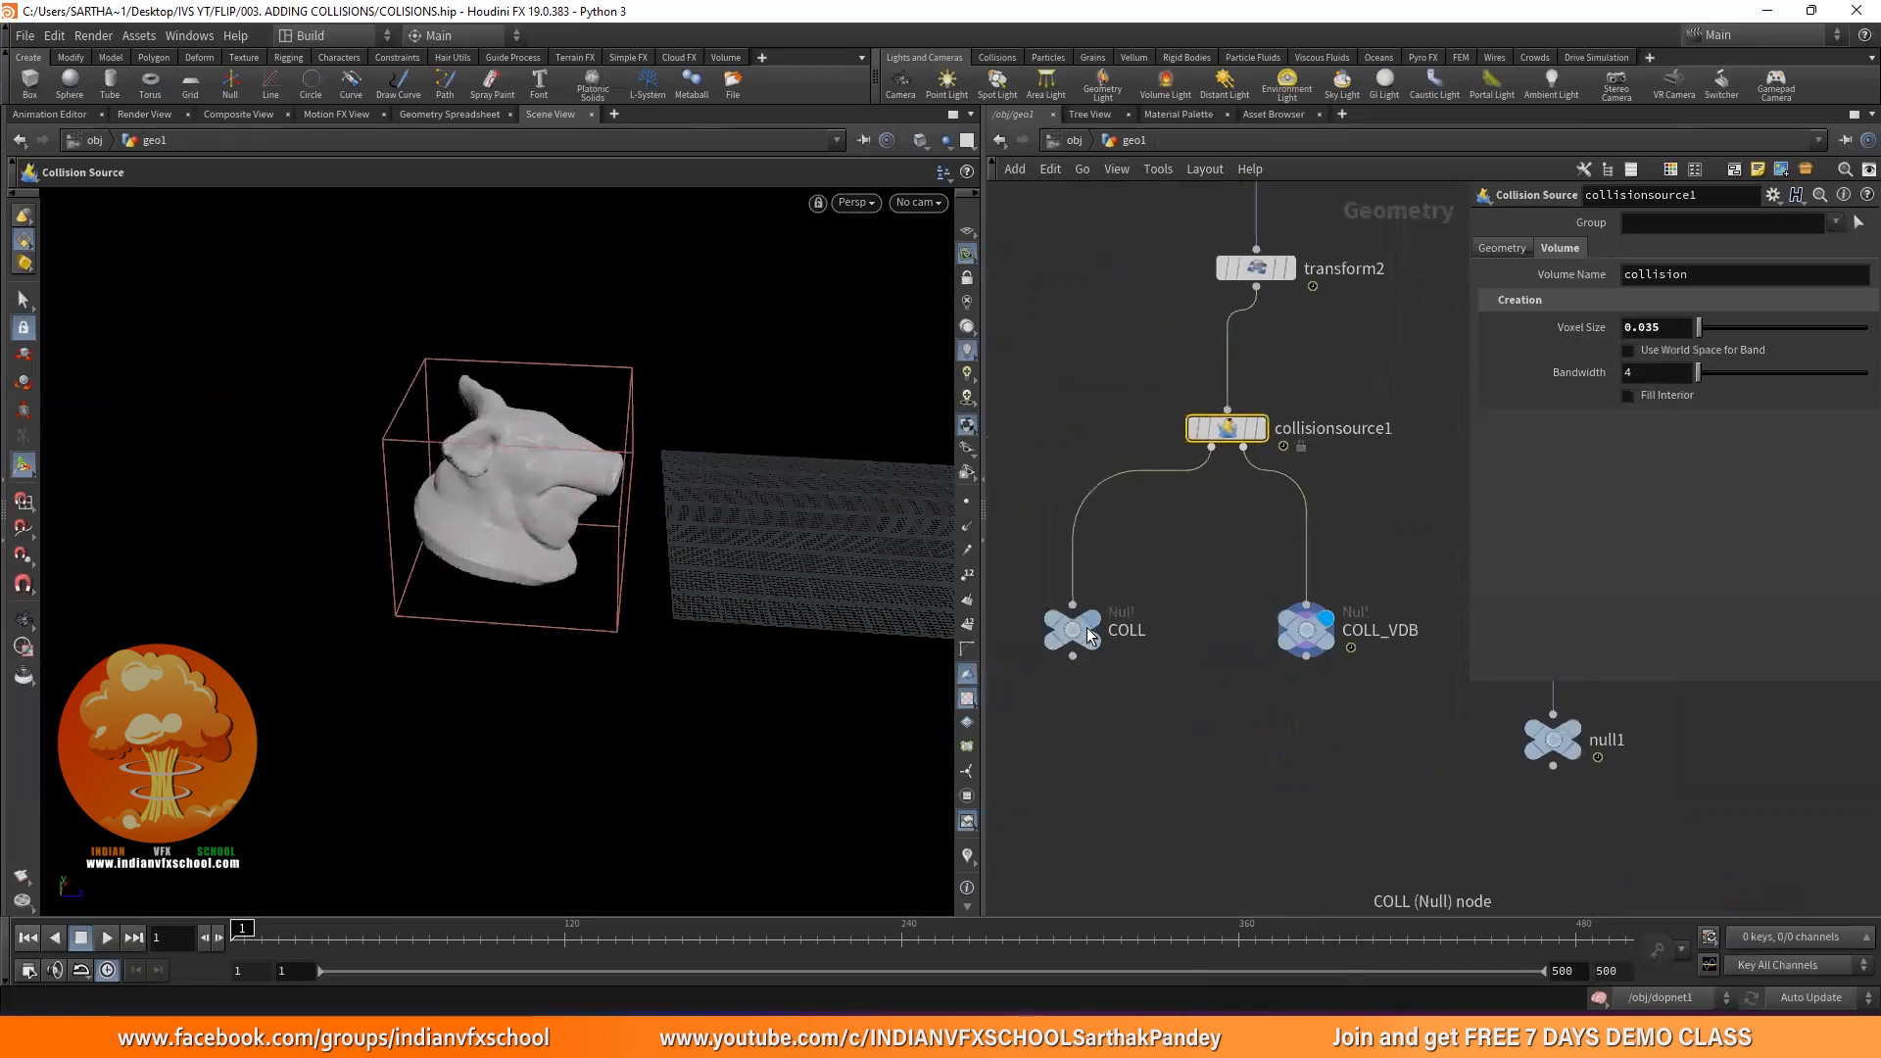
# Set the display flag on the COLL null and enter the dopnet1 network at object level
pyautogui.moveTo(1084, 627)
pyautogui.click(1114, 588)
pyautogui.click(1073, 630)
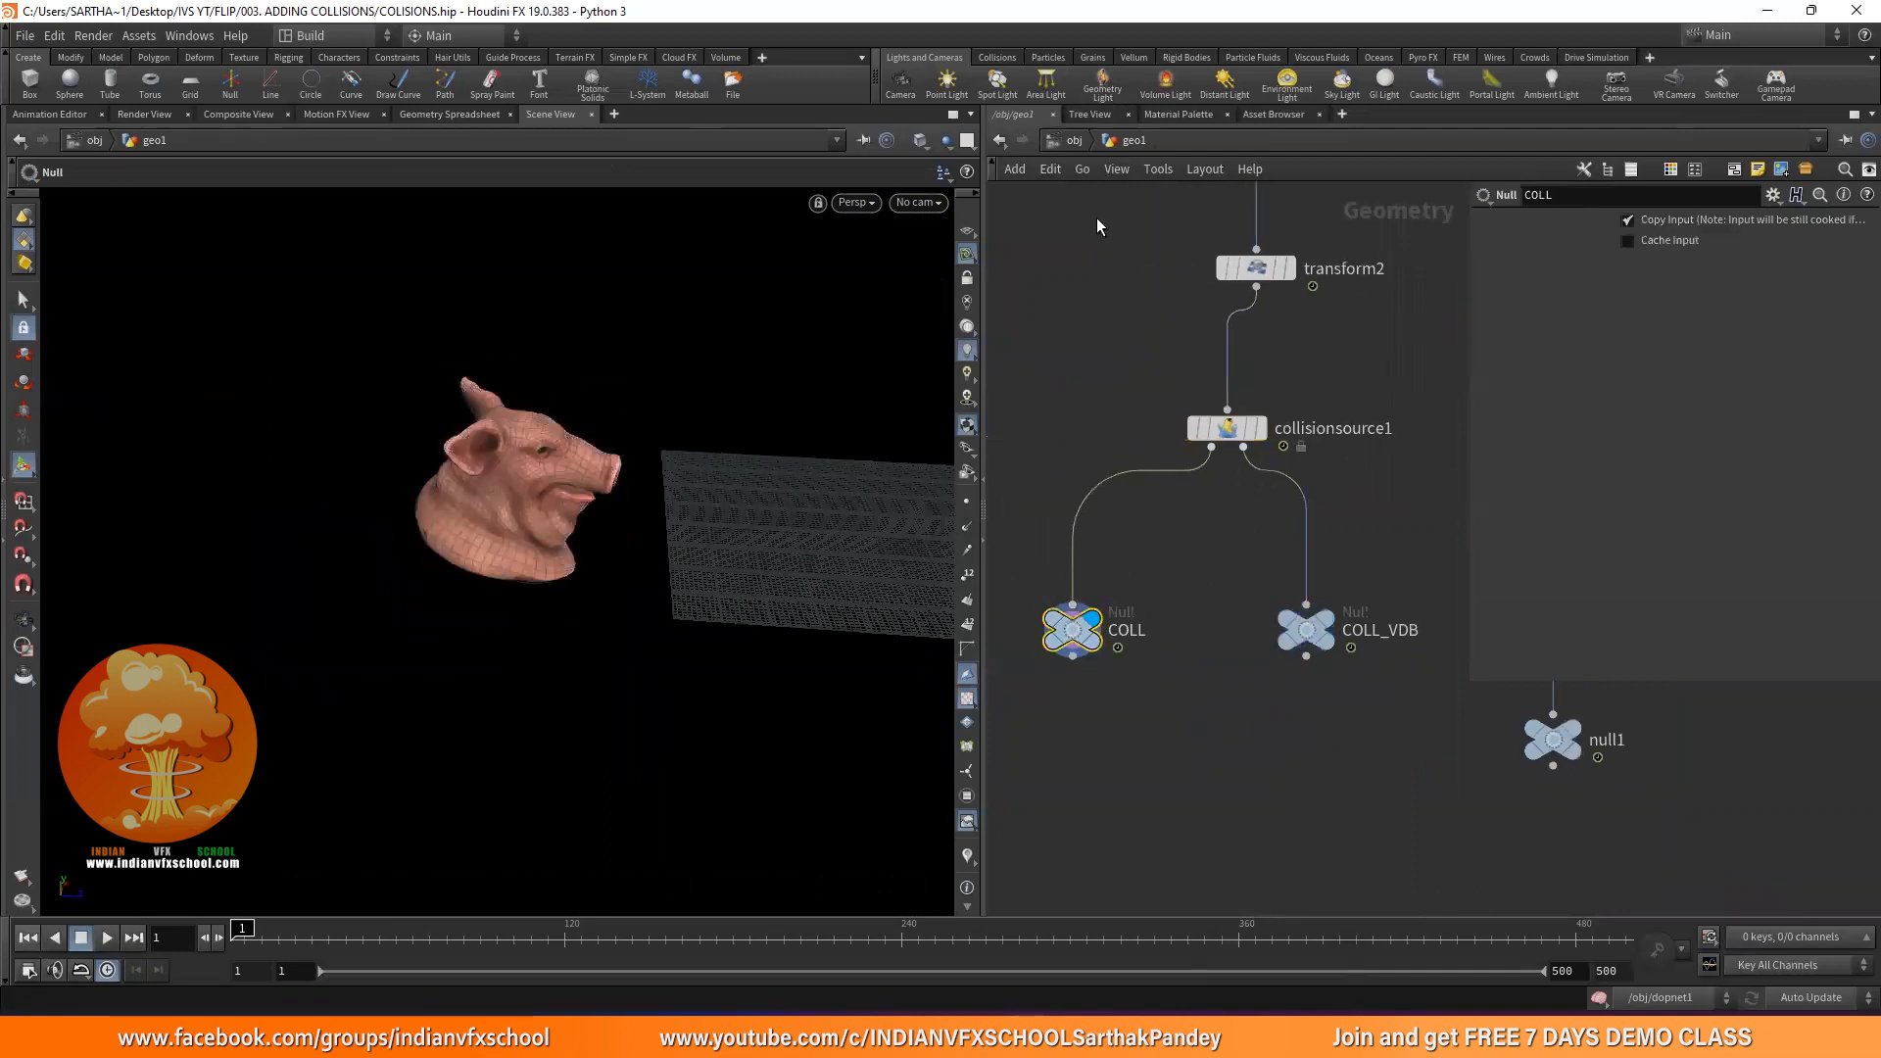
pyautogui.click(1073, 142)
pyautogui.doubleClick(1185, 544)
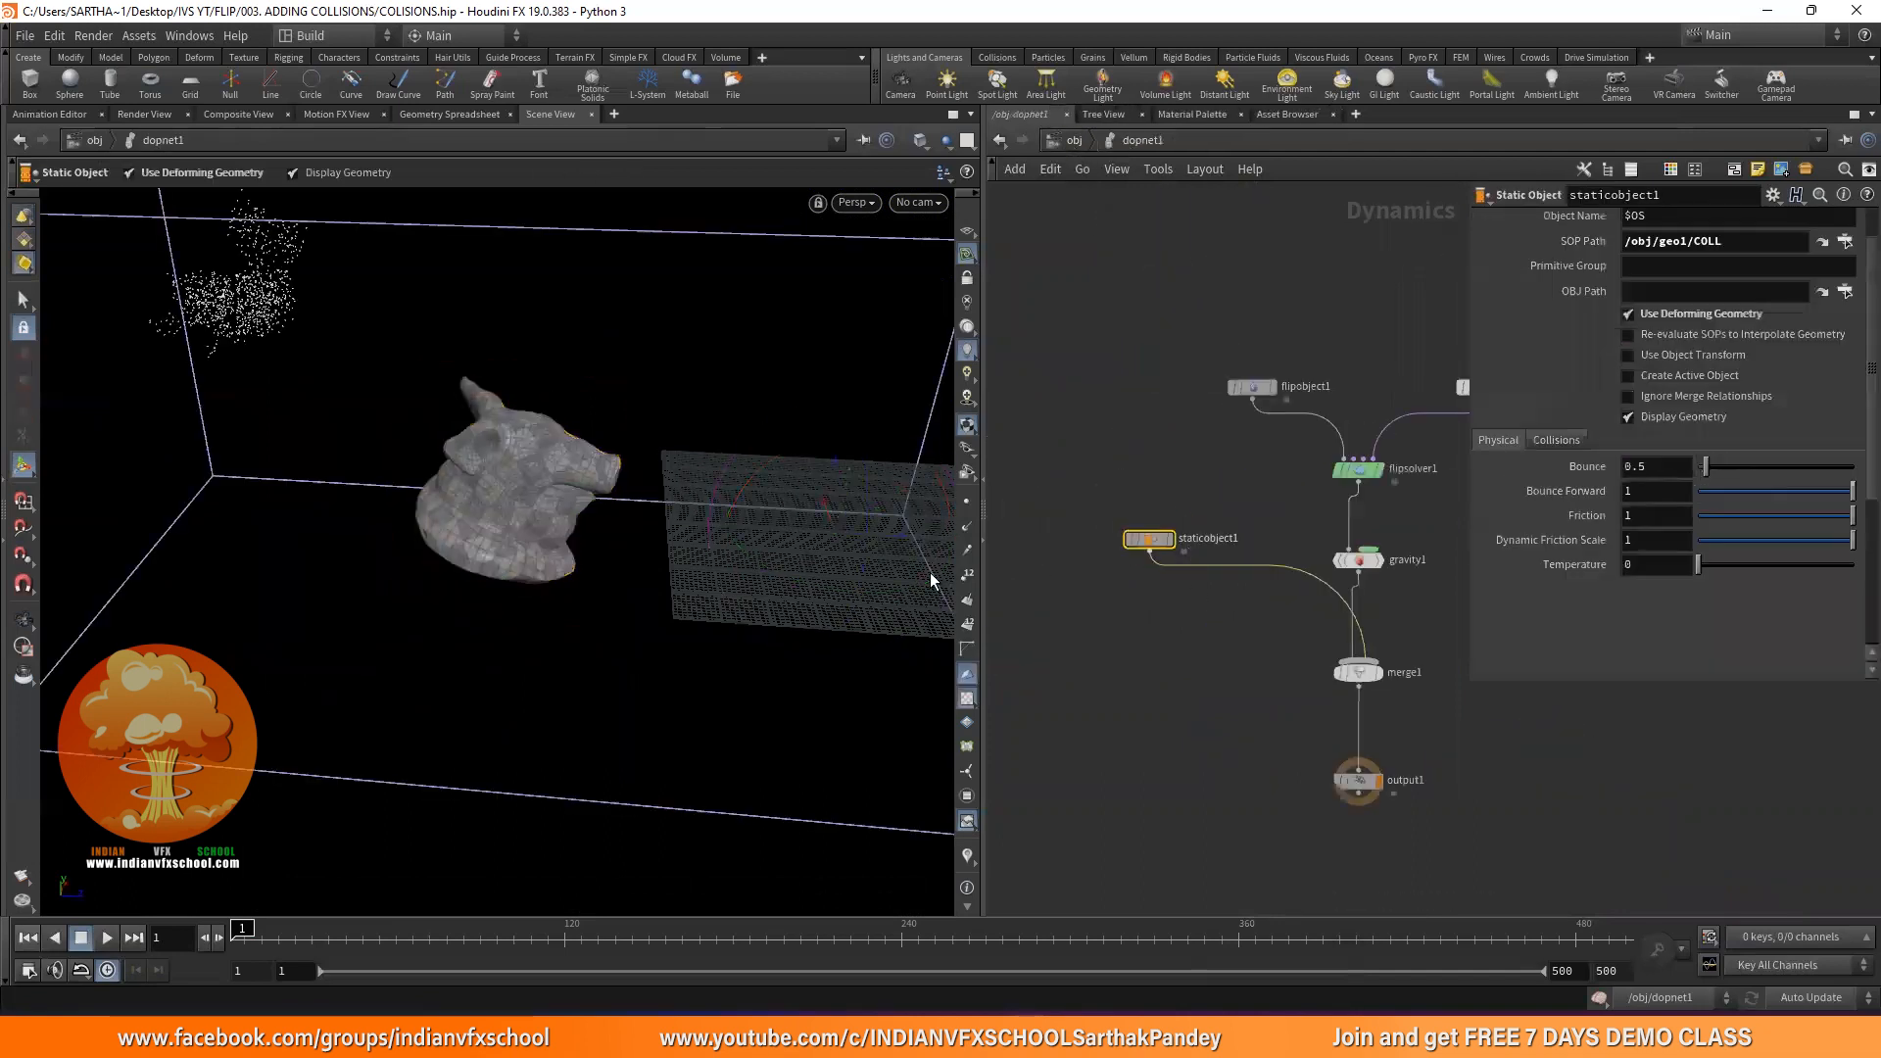
# Turn off Display Geometry on staticobject1 and enable its RBD Solver volume Collision Guide
pyautogui.press('Escape')
pyautogui.moveTo(491, 529); pyautogui.dragTo(555, 546, button='right')
pyautogui.moveTo(554, 546)
pyautogui.mouseDown()
pyautogui.moveTo(503, 529)
pyautogui.moveTo(588, 529)
pyautogui.mouseUp()
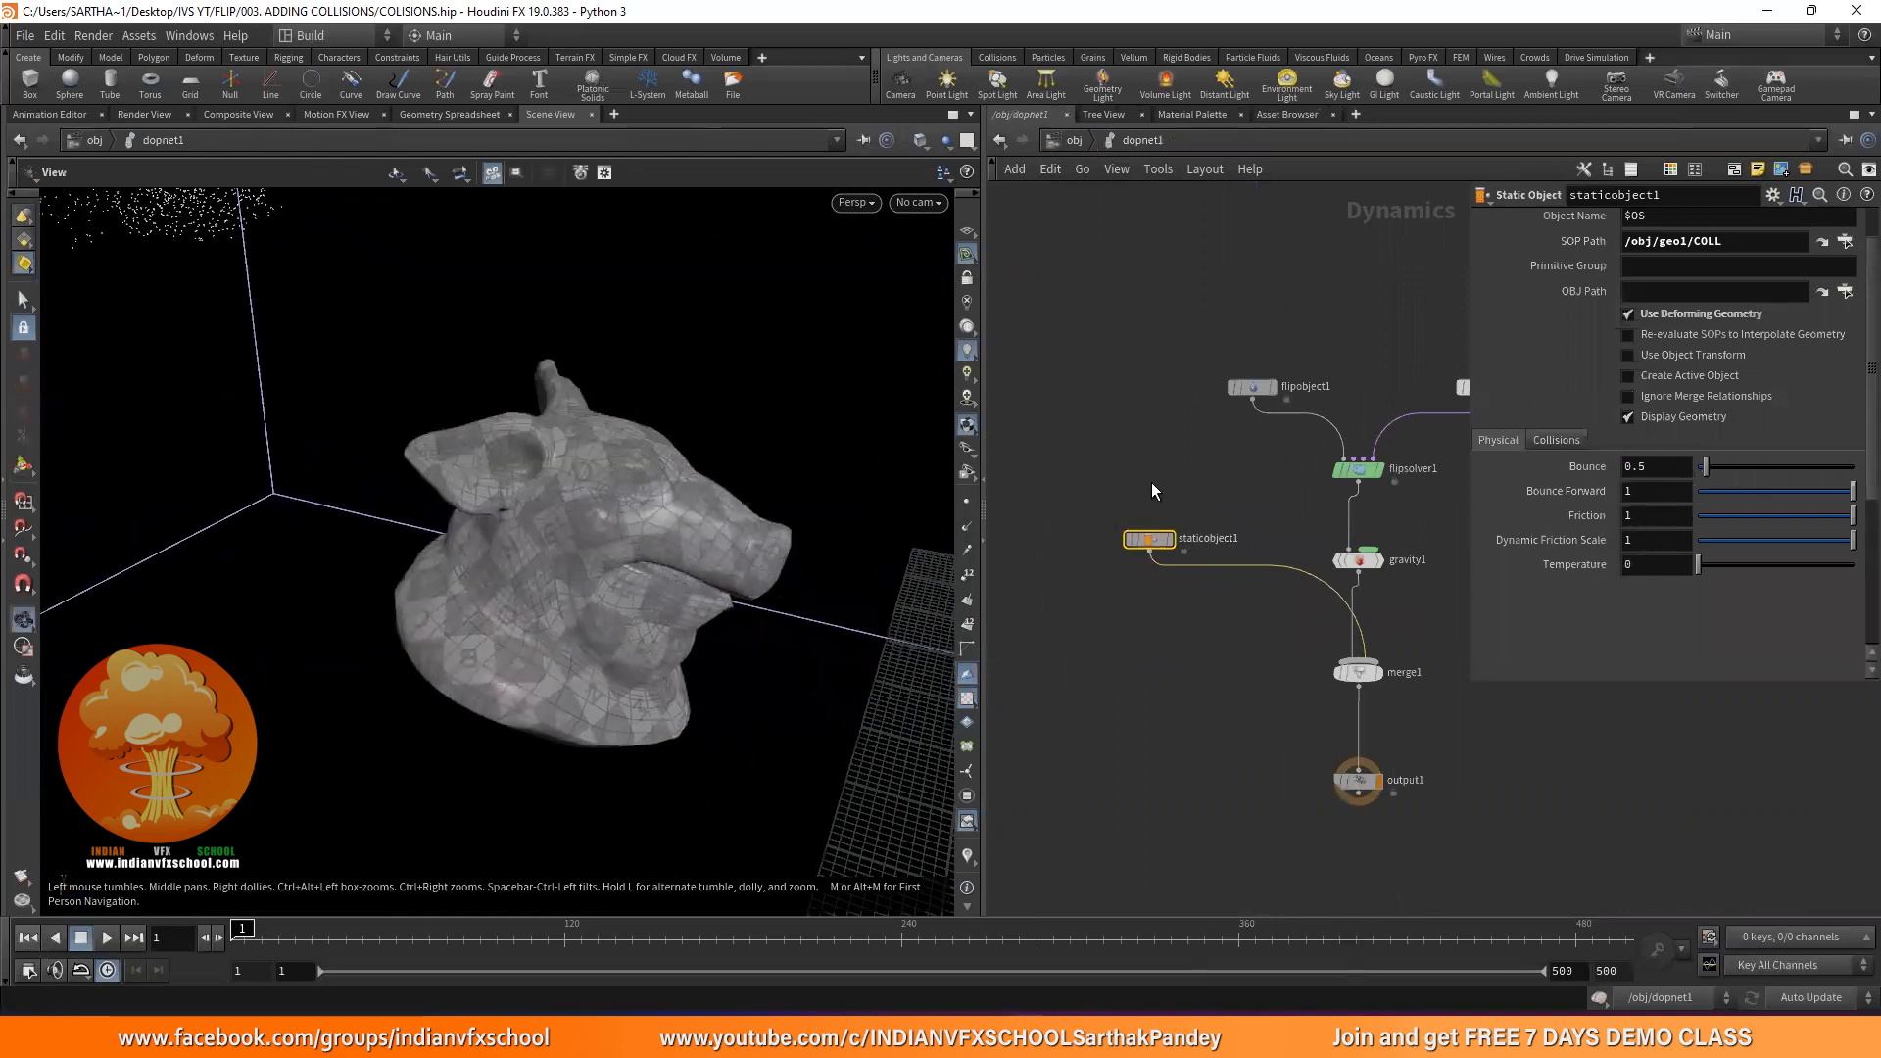
pyautogui.click(1629, 418)
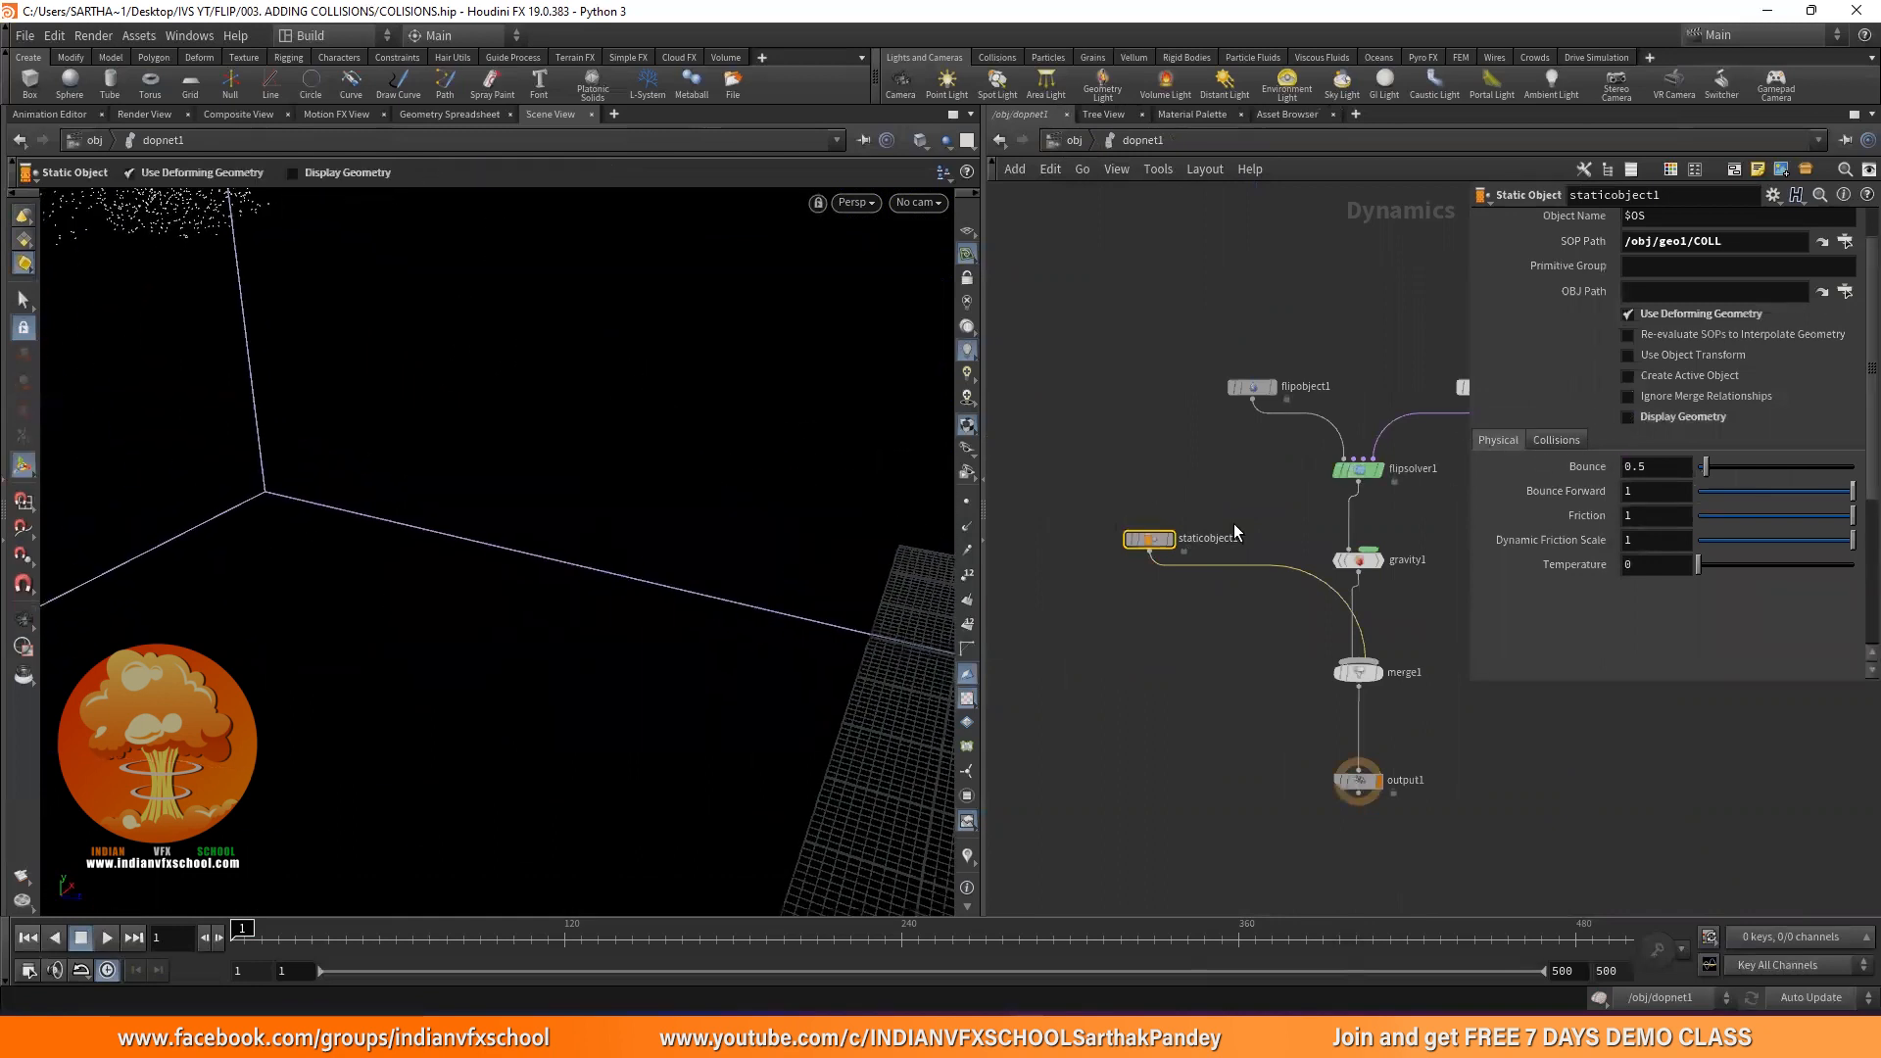
pyautogui.scroll(3, 1154, 541)
pyautogui.click(1556, 440)
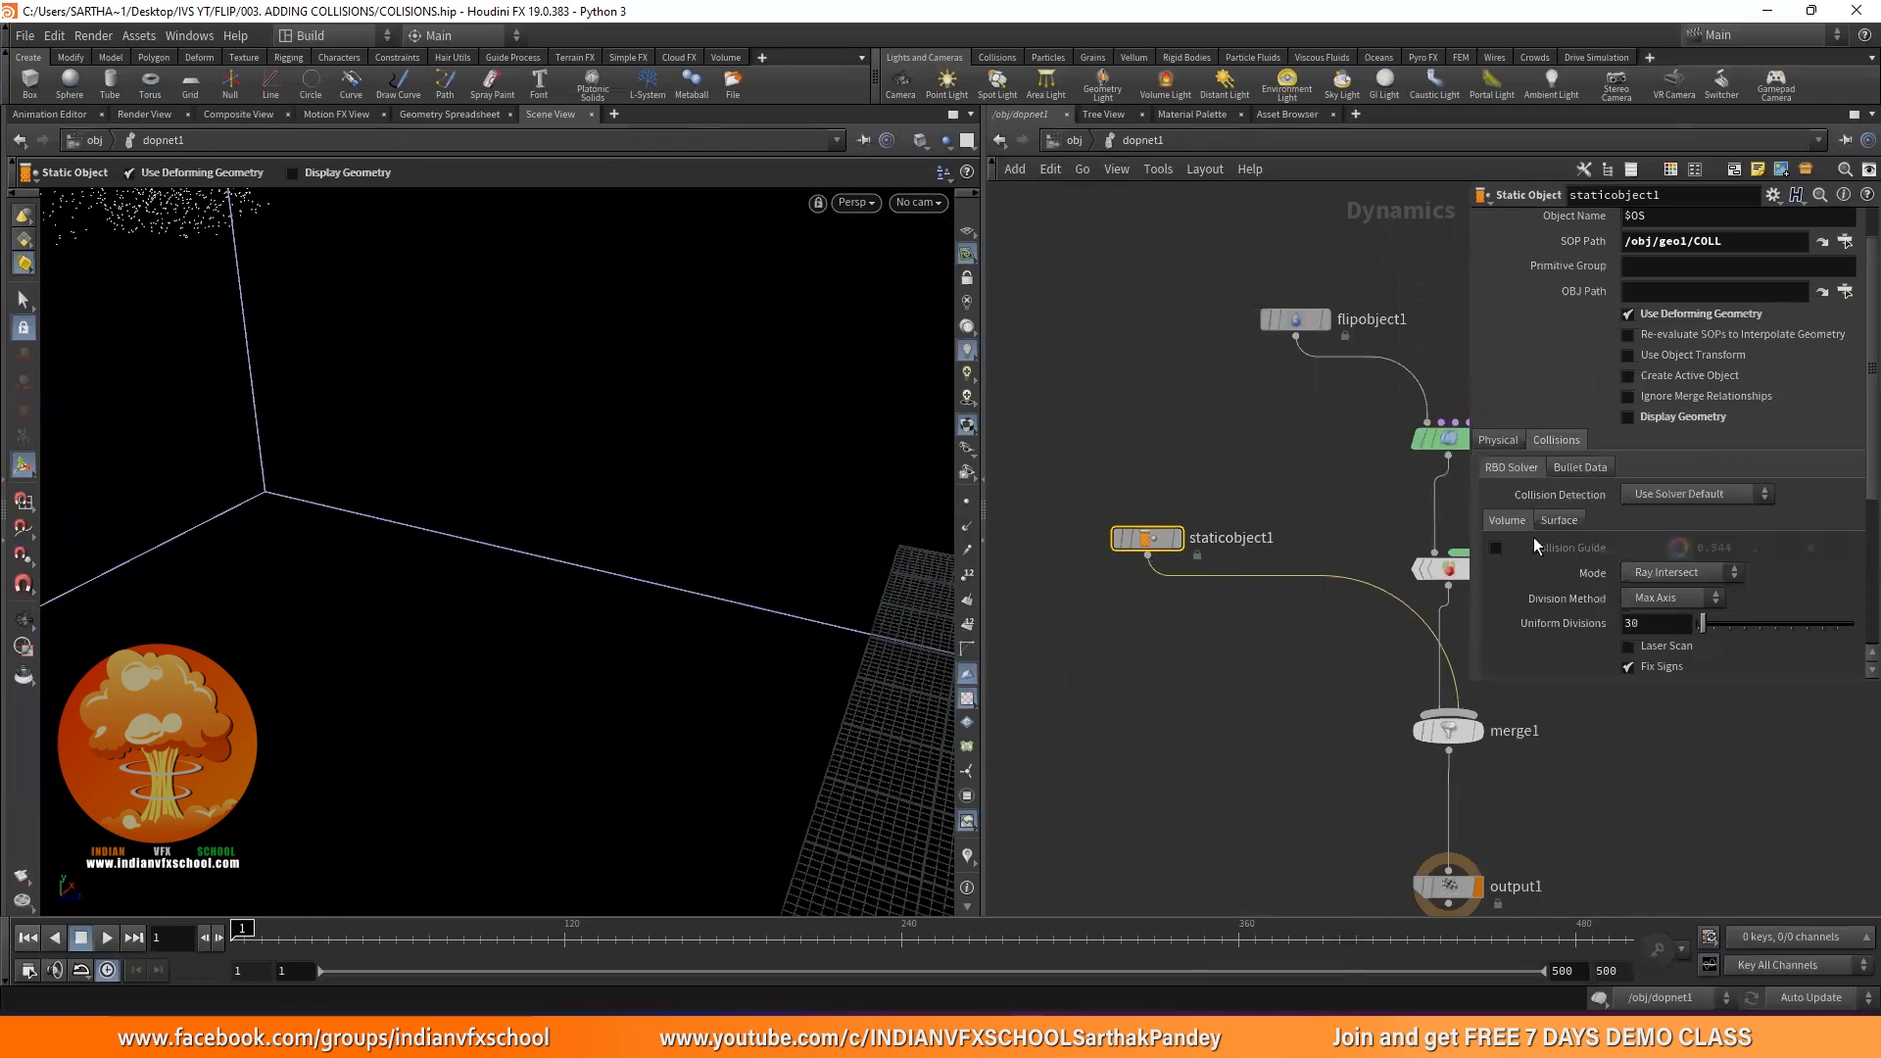
pyautogui.click(1494, 548)
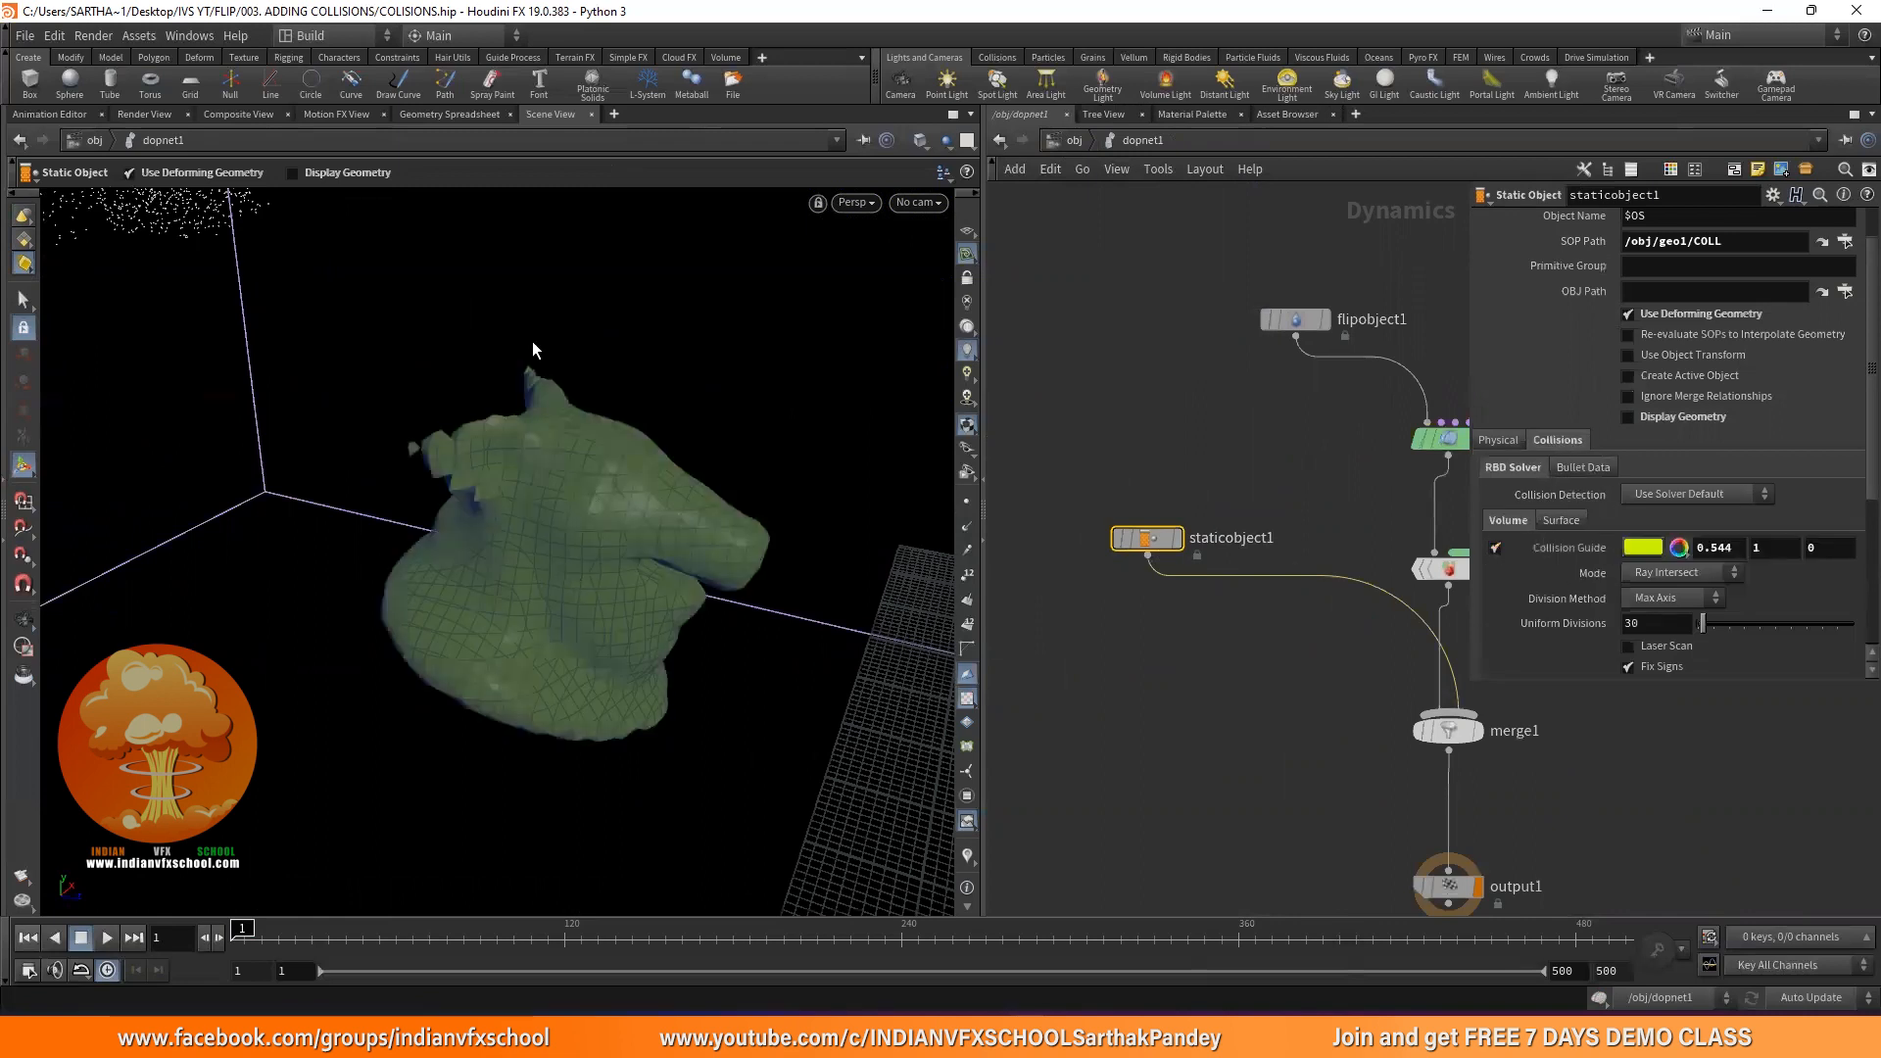
# Set staticobject1's Collision Detection to Use Volume Collisions and its volume Mode to Volume Sample
pyautogui.scroll(-4, 1483, 409)
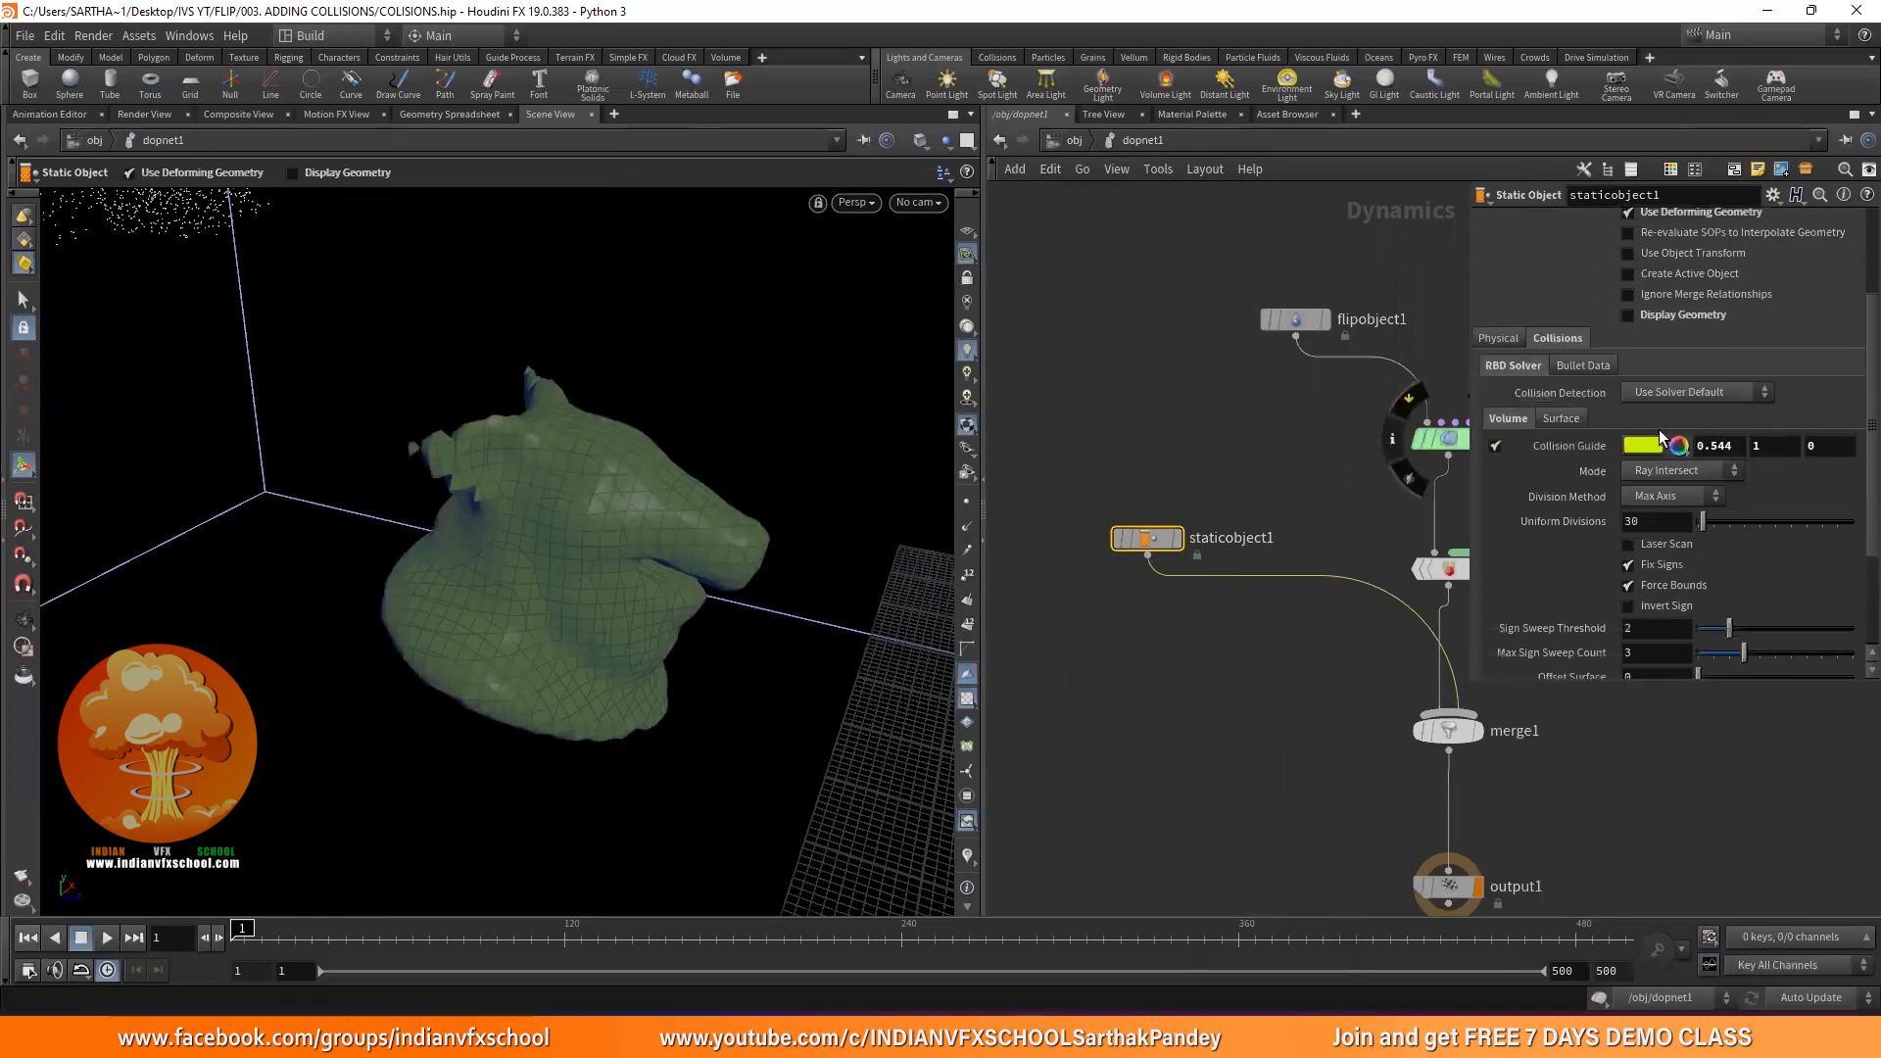
pyautogui.click(1702, 393)
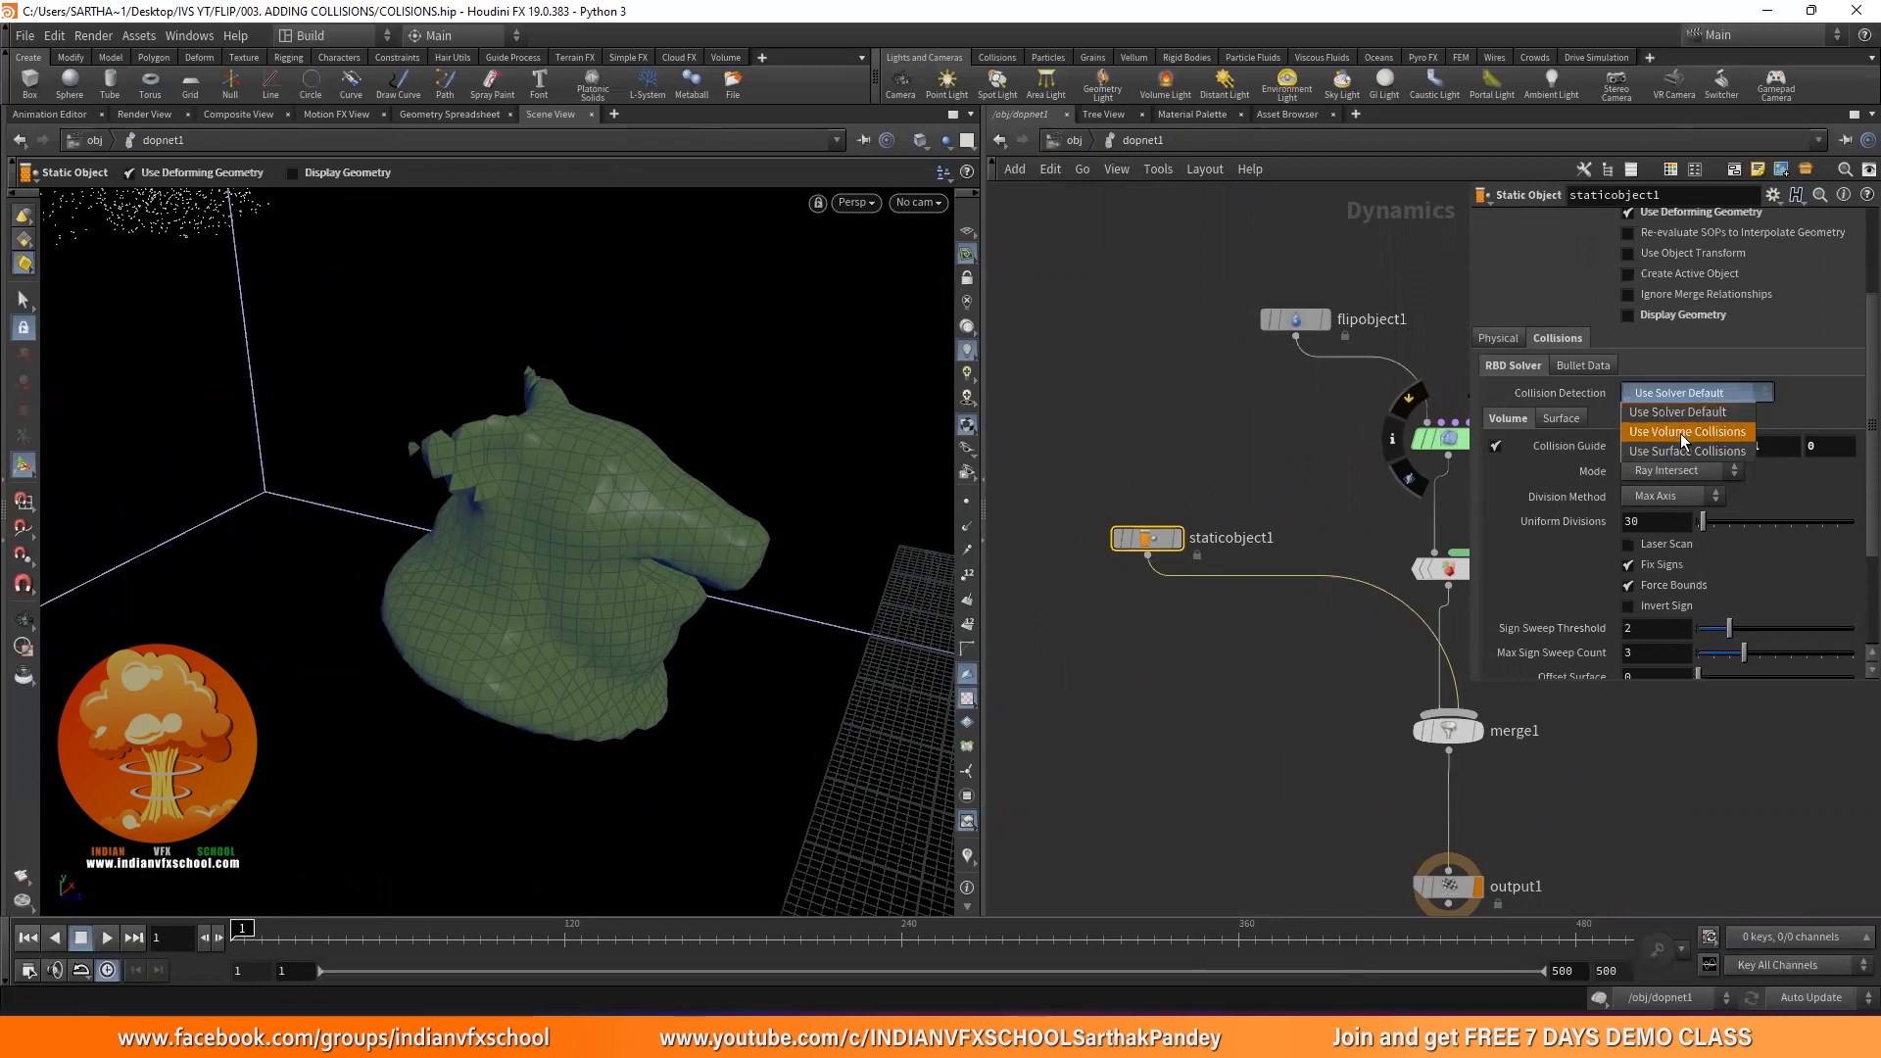
pyautogui.click(1715, 433)
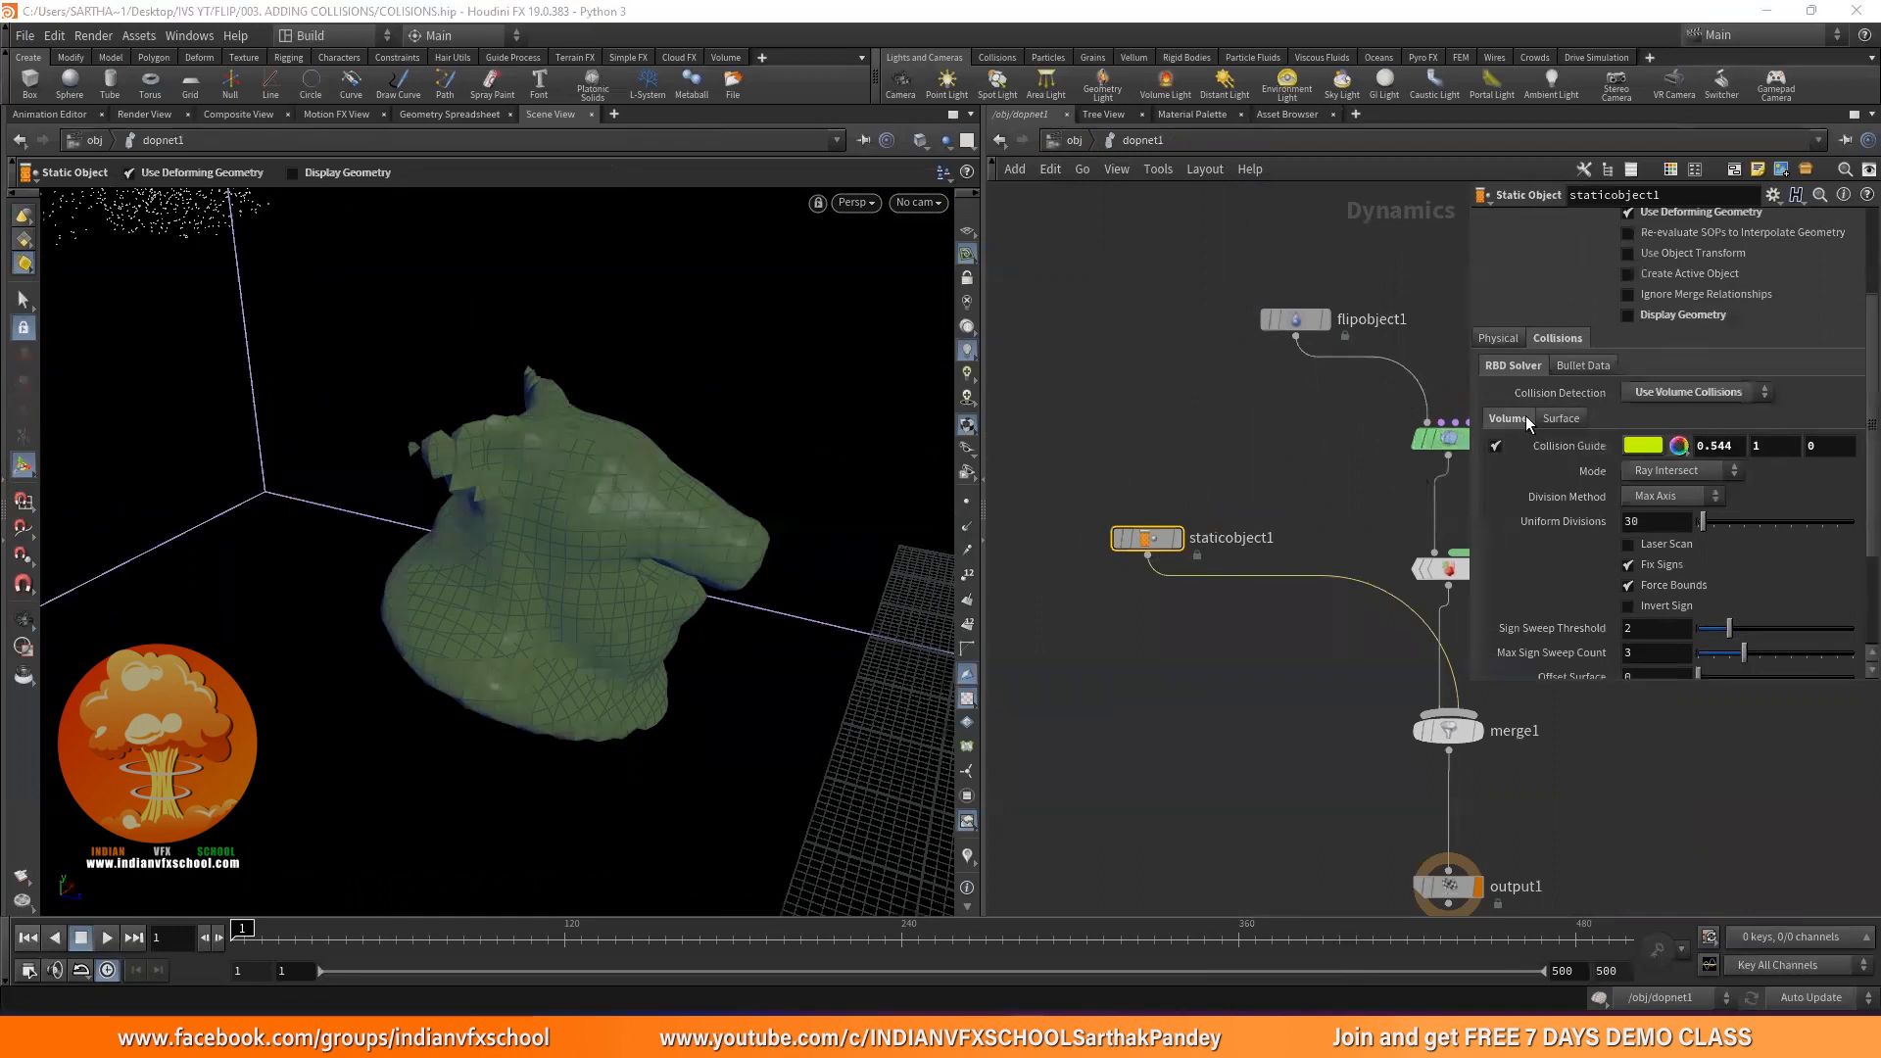
pyautogui.click(1705, 392)
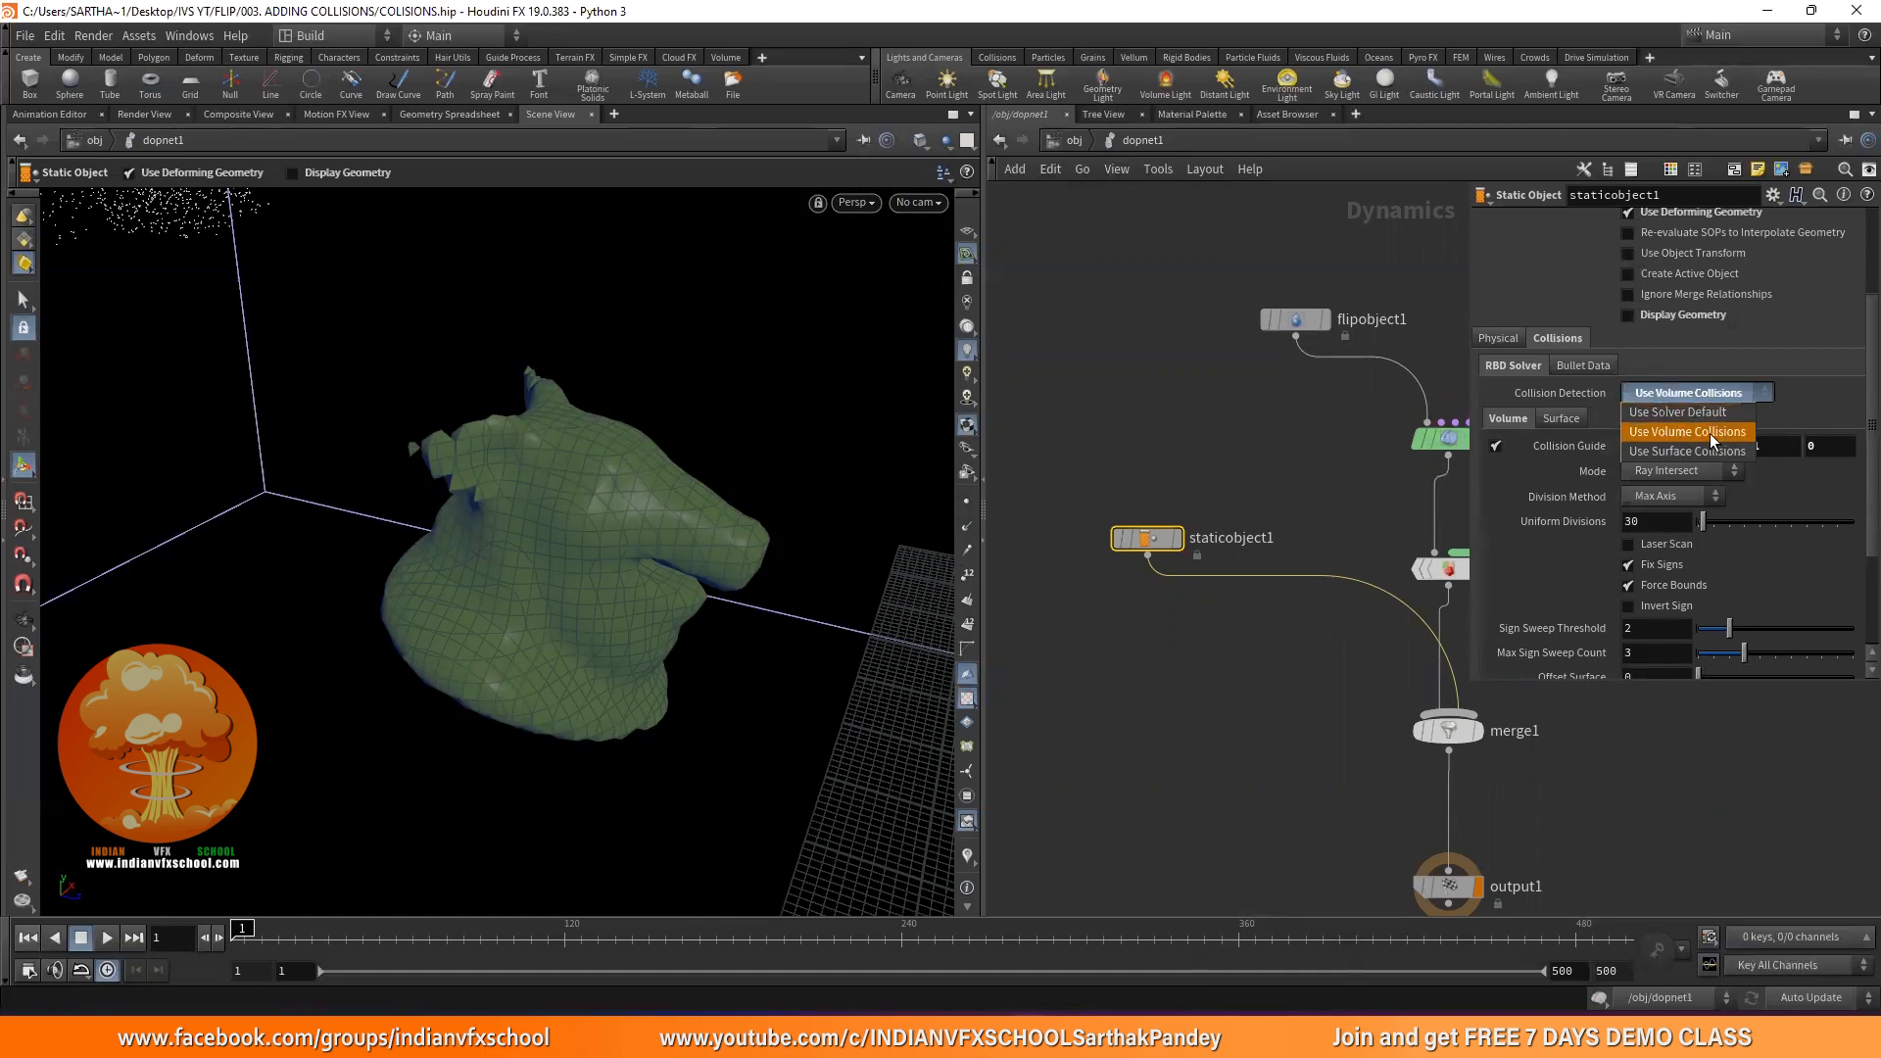
pyautogui.click(1678, 435)
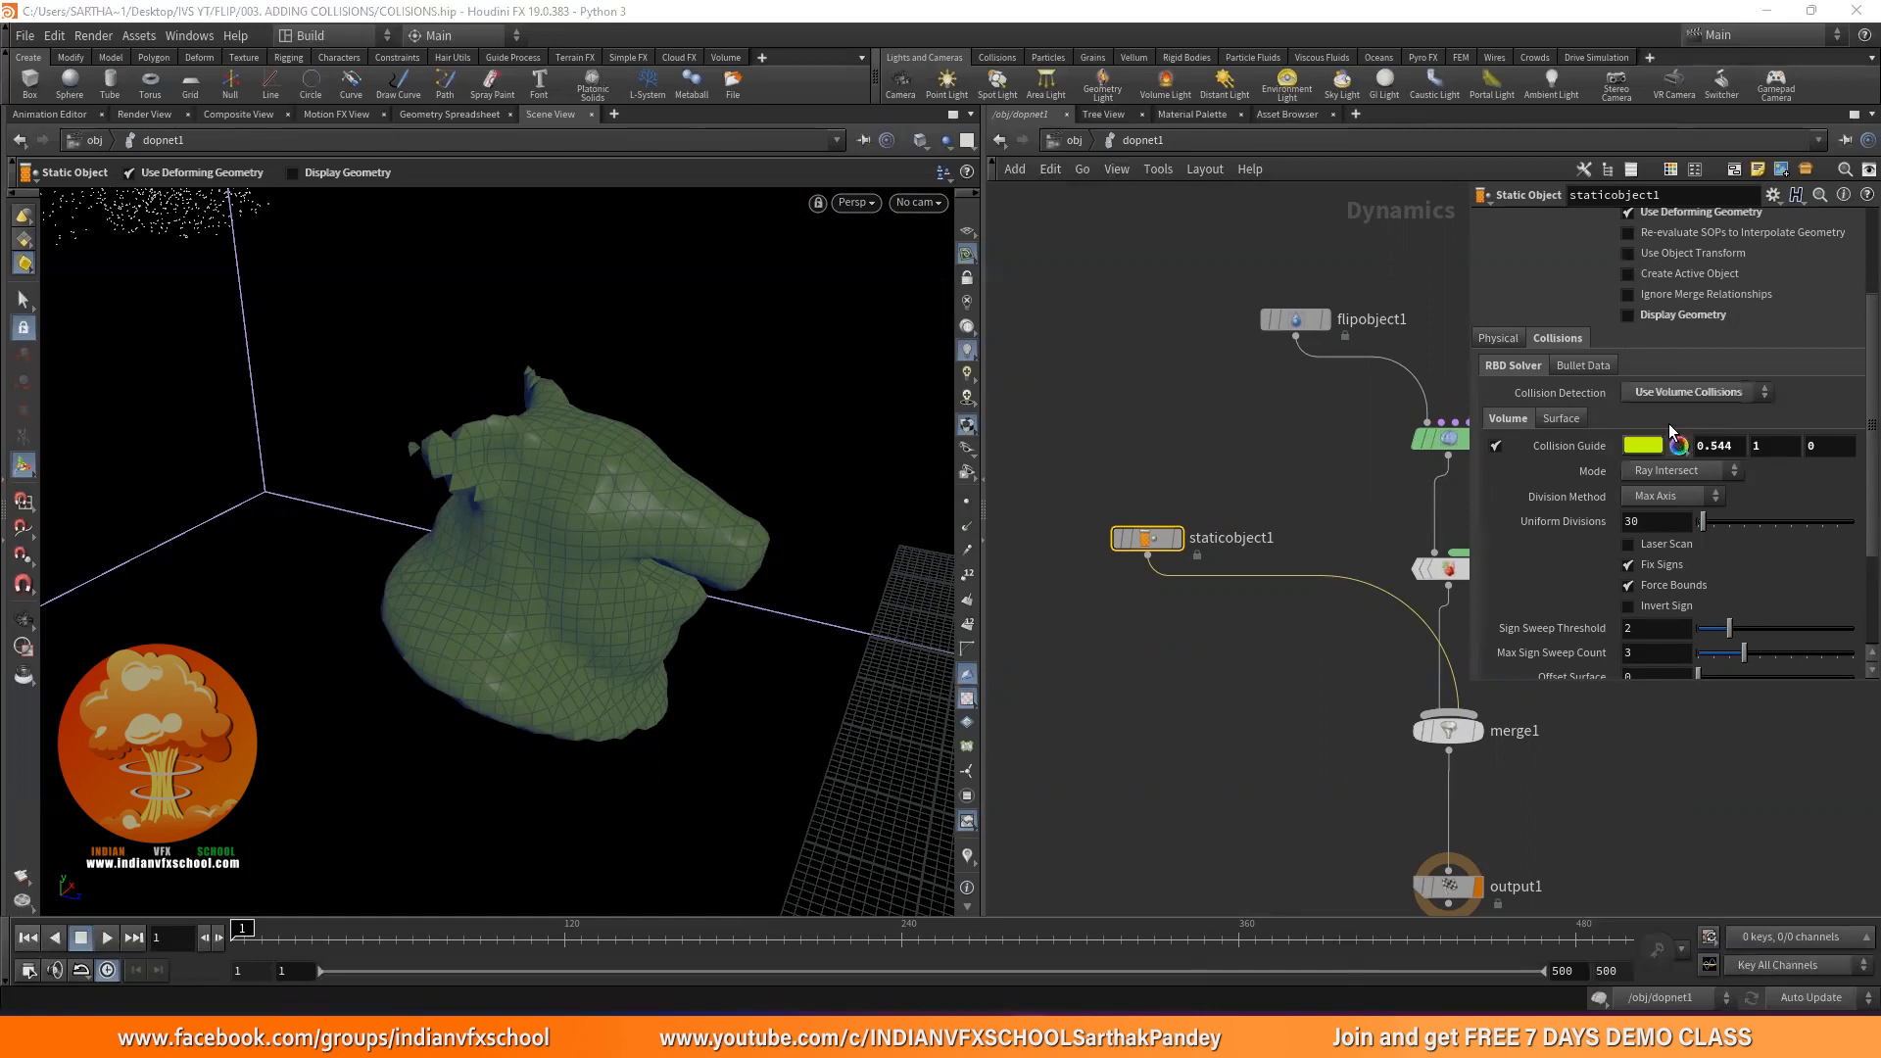
pyautogui.click(1679, 472)
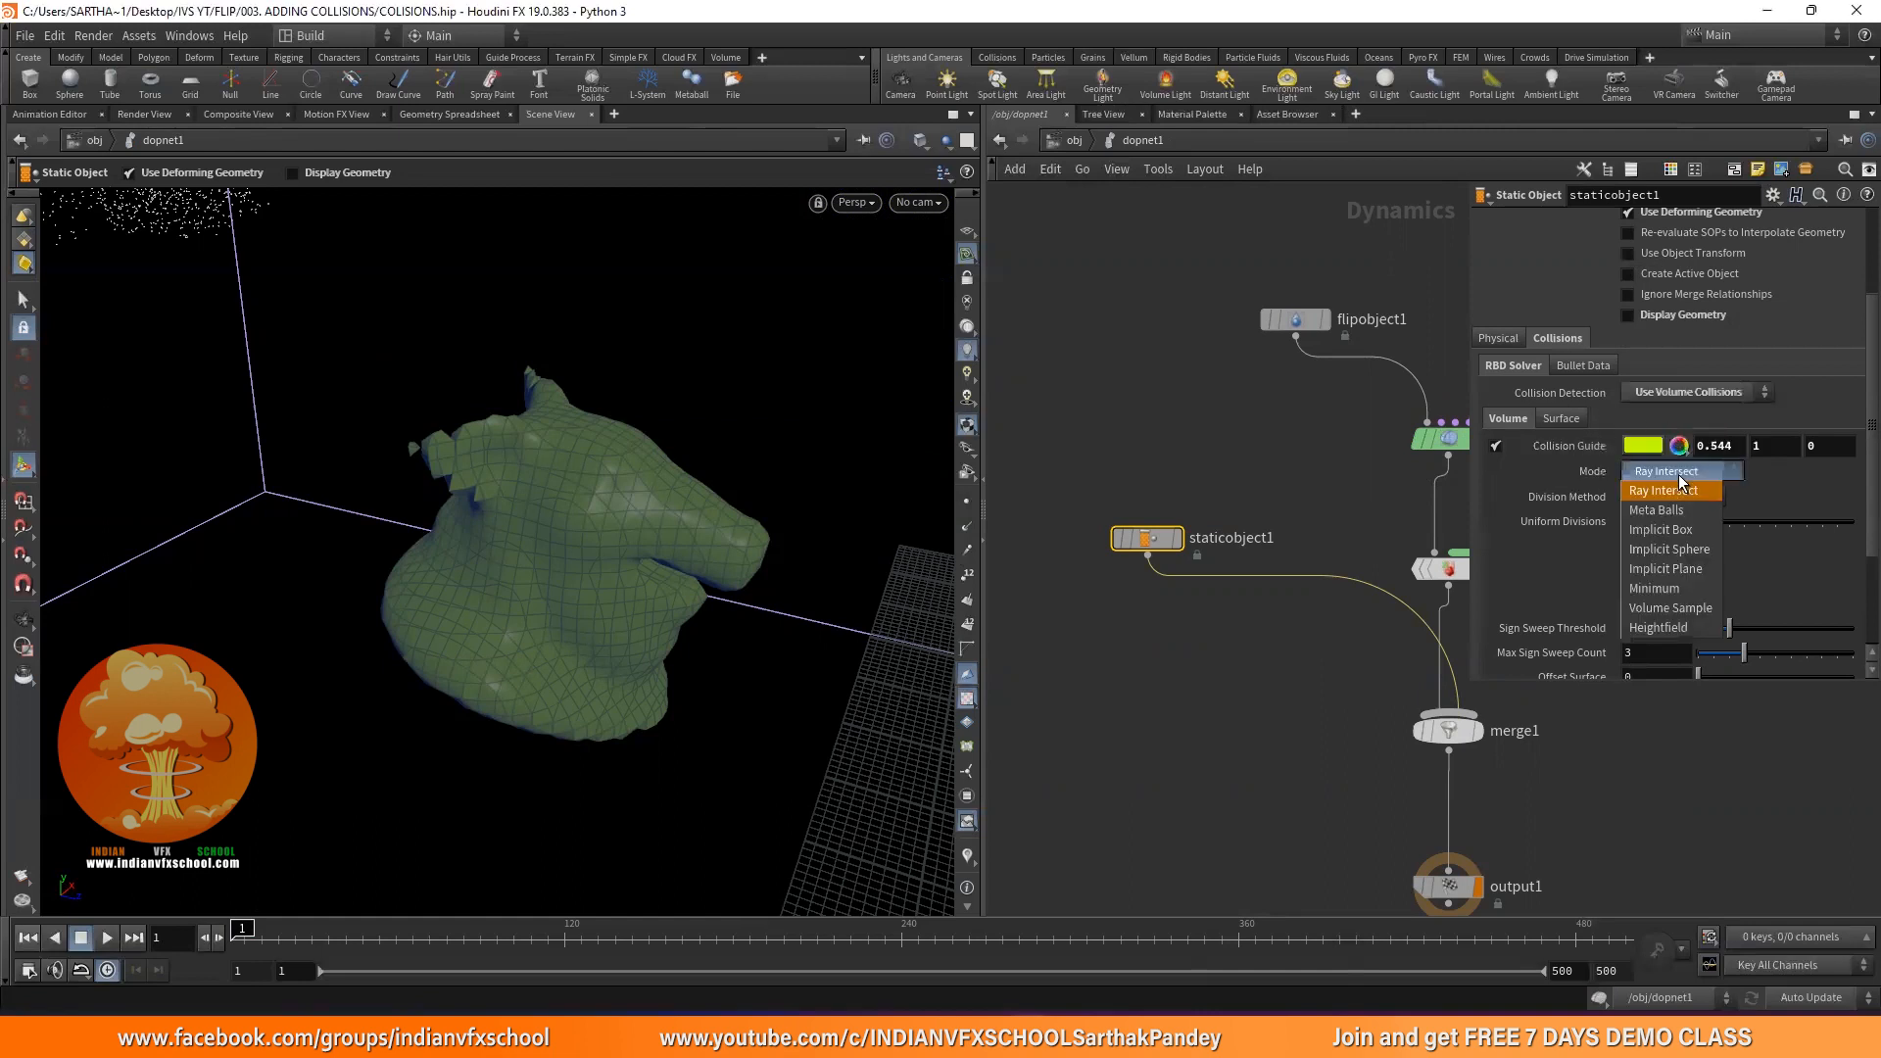
pyautogui.click(1661, 607)
pyautogui.scroll(-5, 1489, 423)
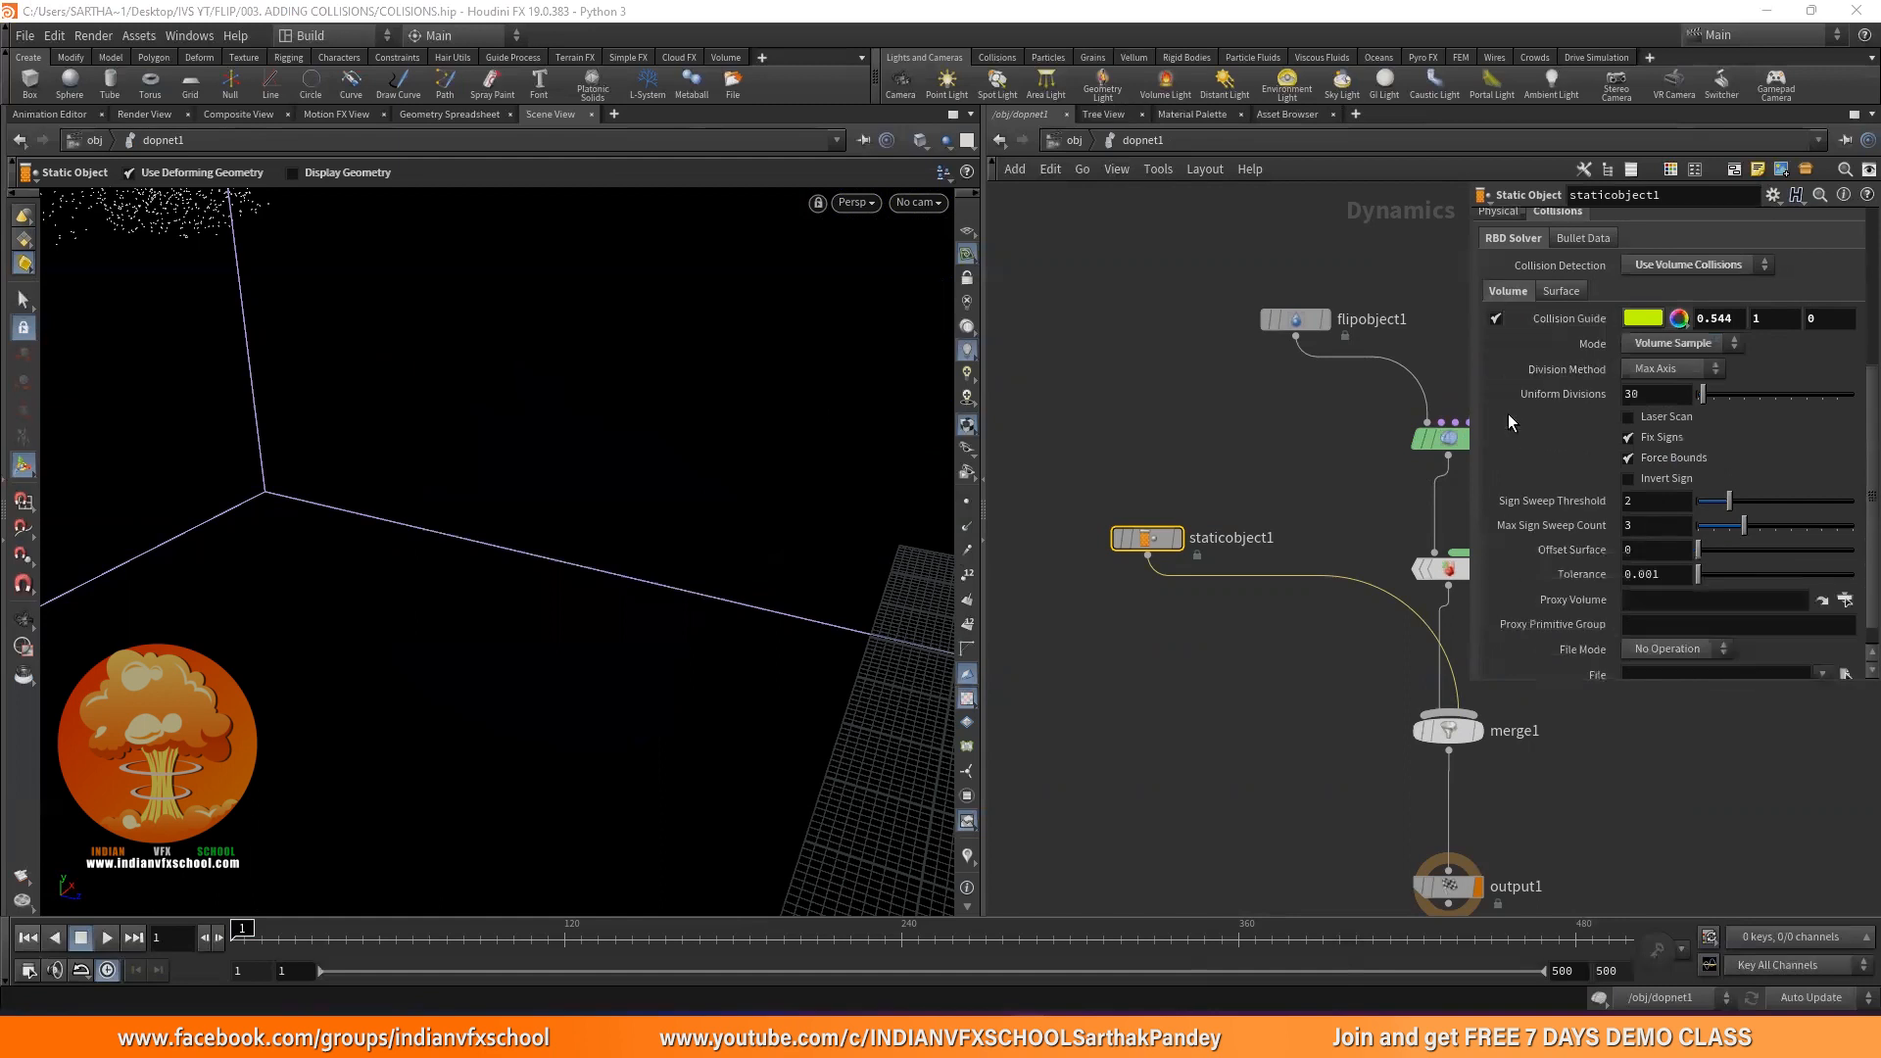
# Set staticobject1's Proxy Volume to the COLL_VDB null inside geo1
pyautogui.moveTo(1346, 450); pyautogui.dragTo(1178, 446, button='middle')
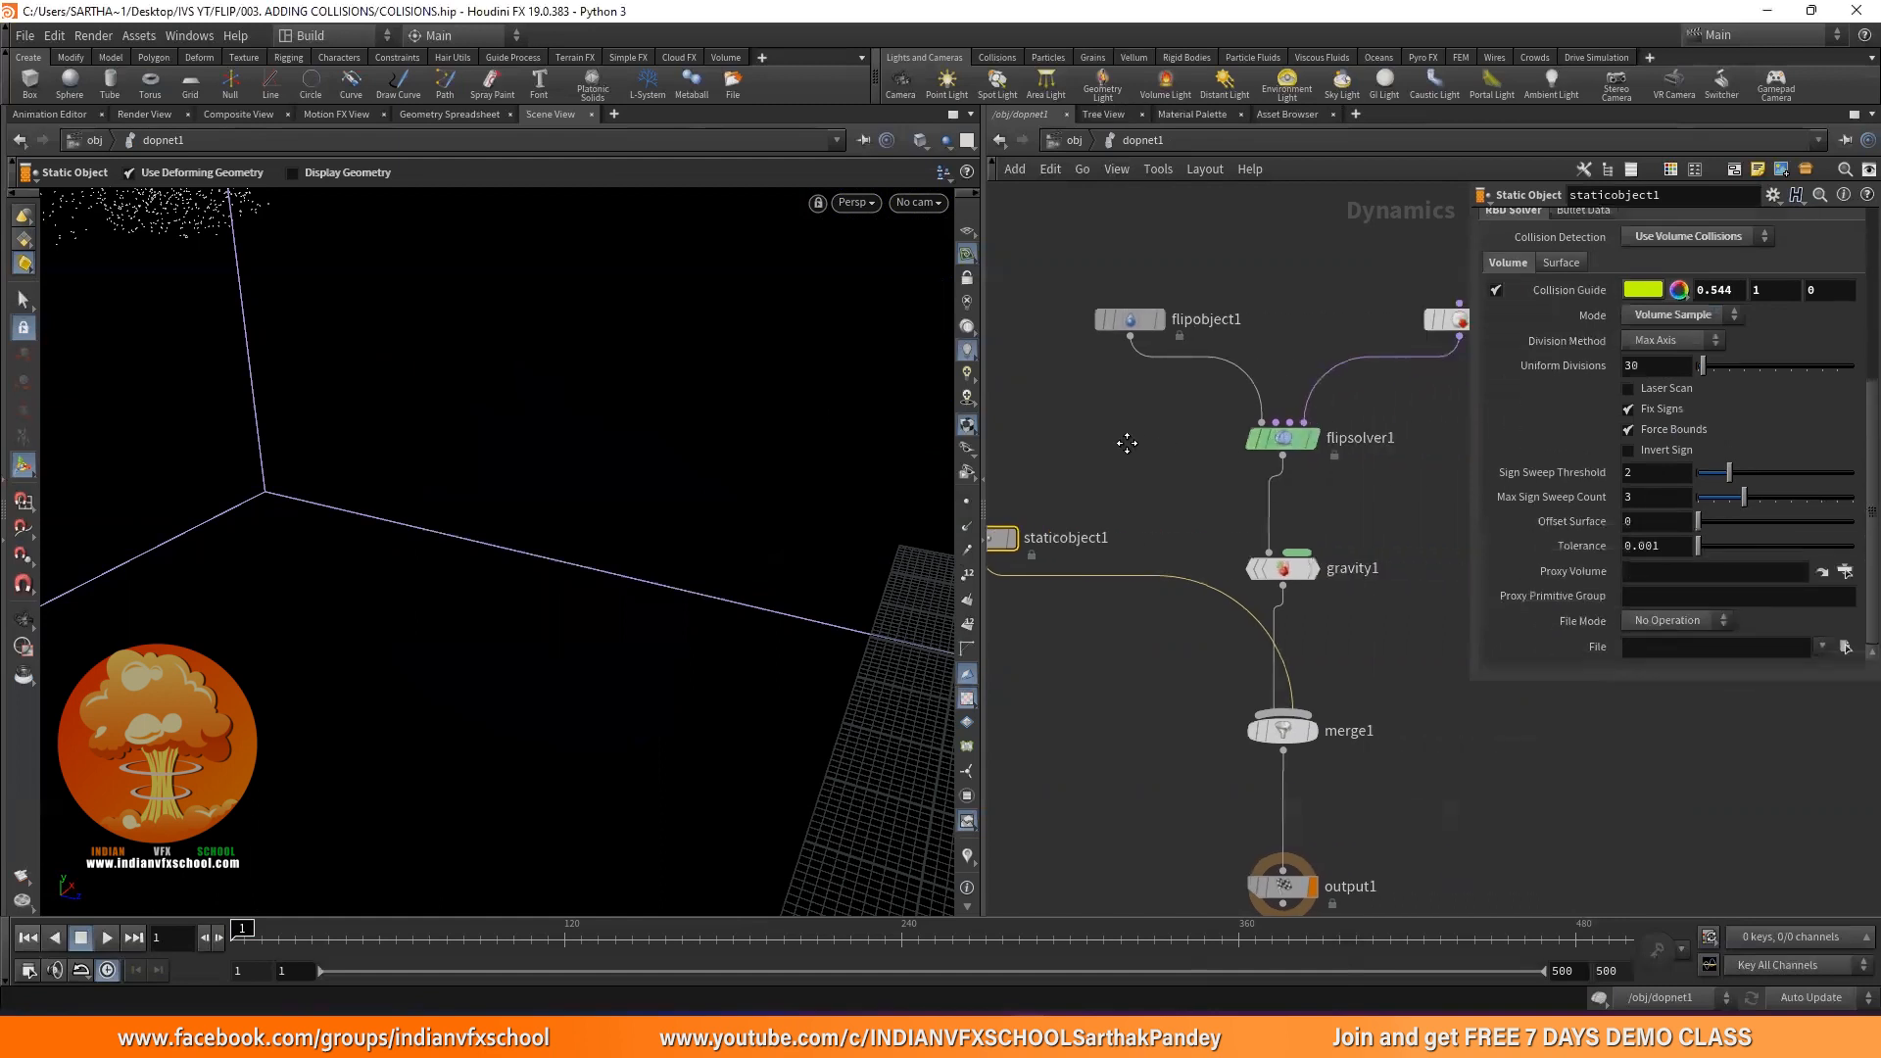
pyautogui.click(1845, 574)
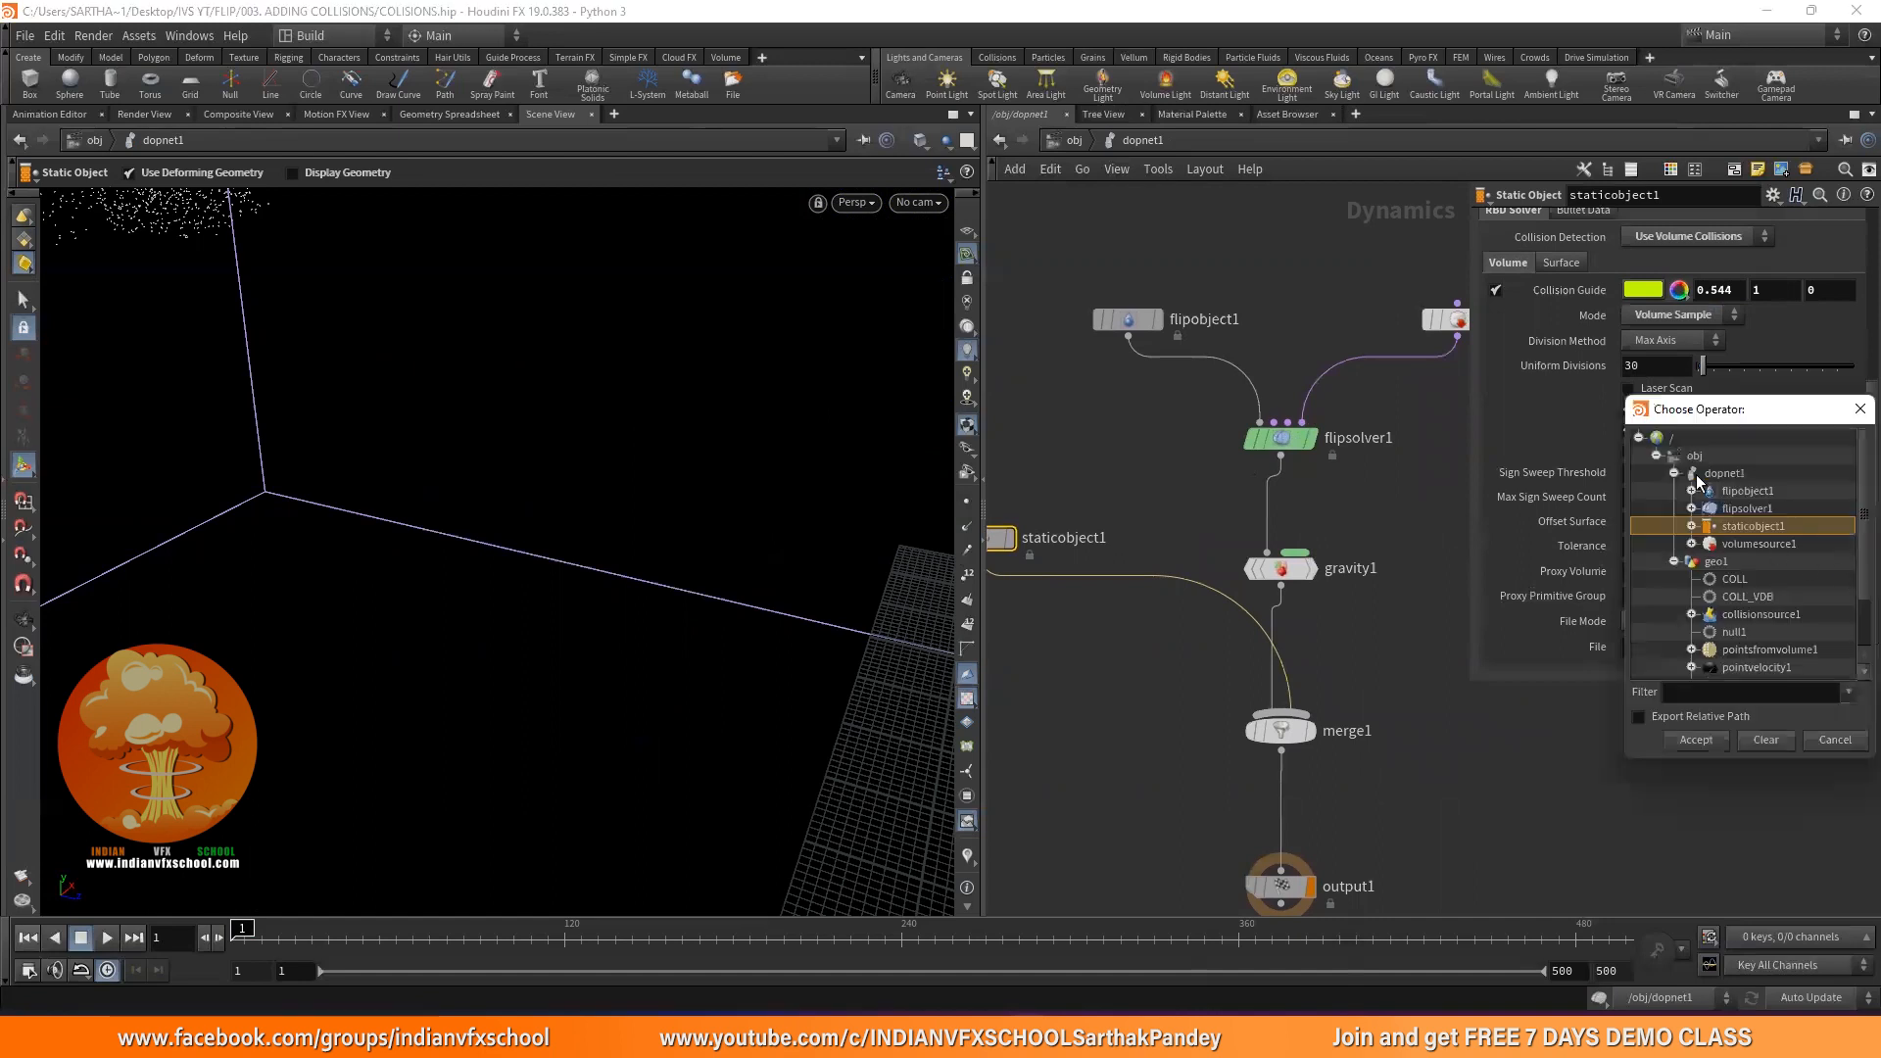
pyautogui.moveTo(1676, 412); pyautogui.dragTo(1126, 238)
pyautogui.click(1127, 297)
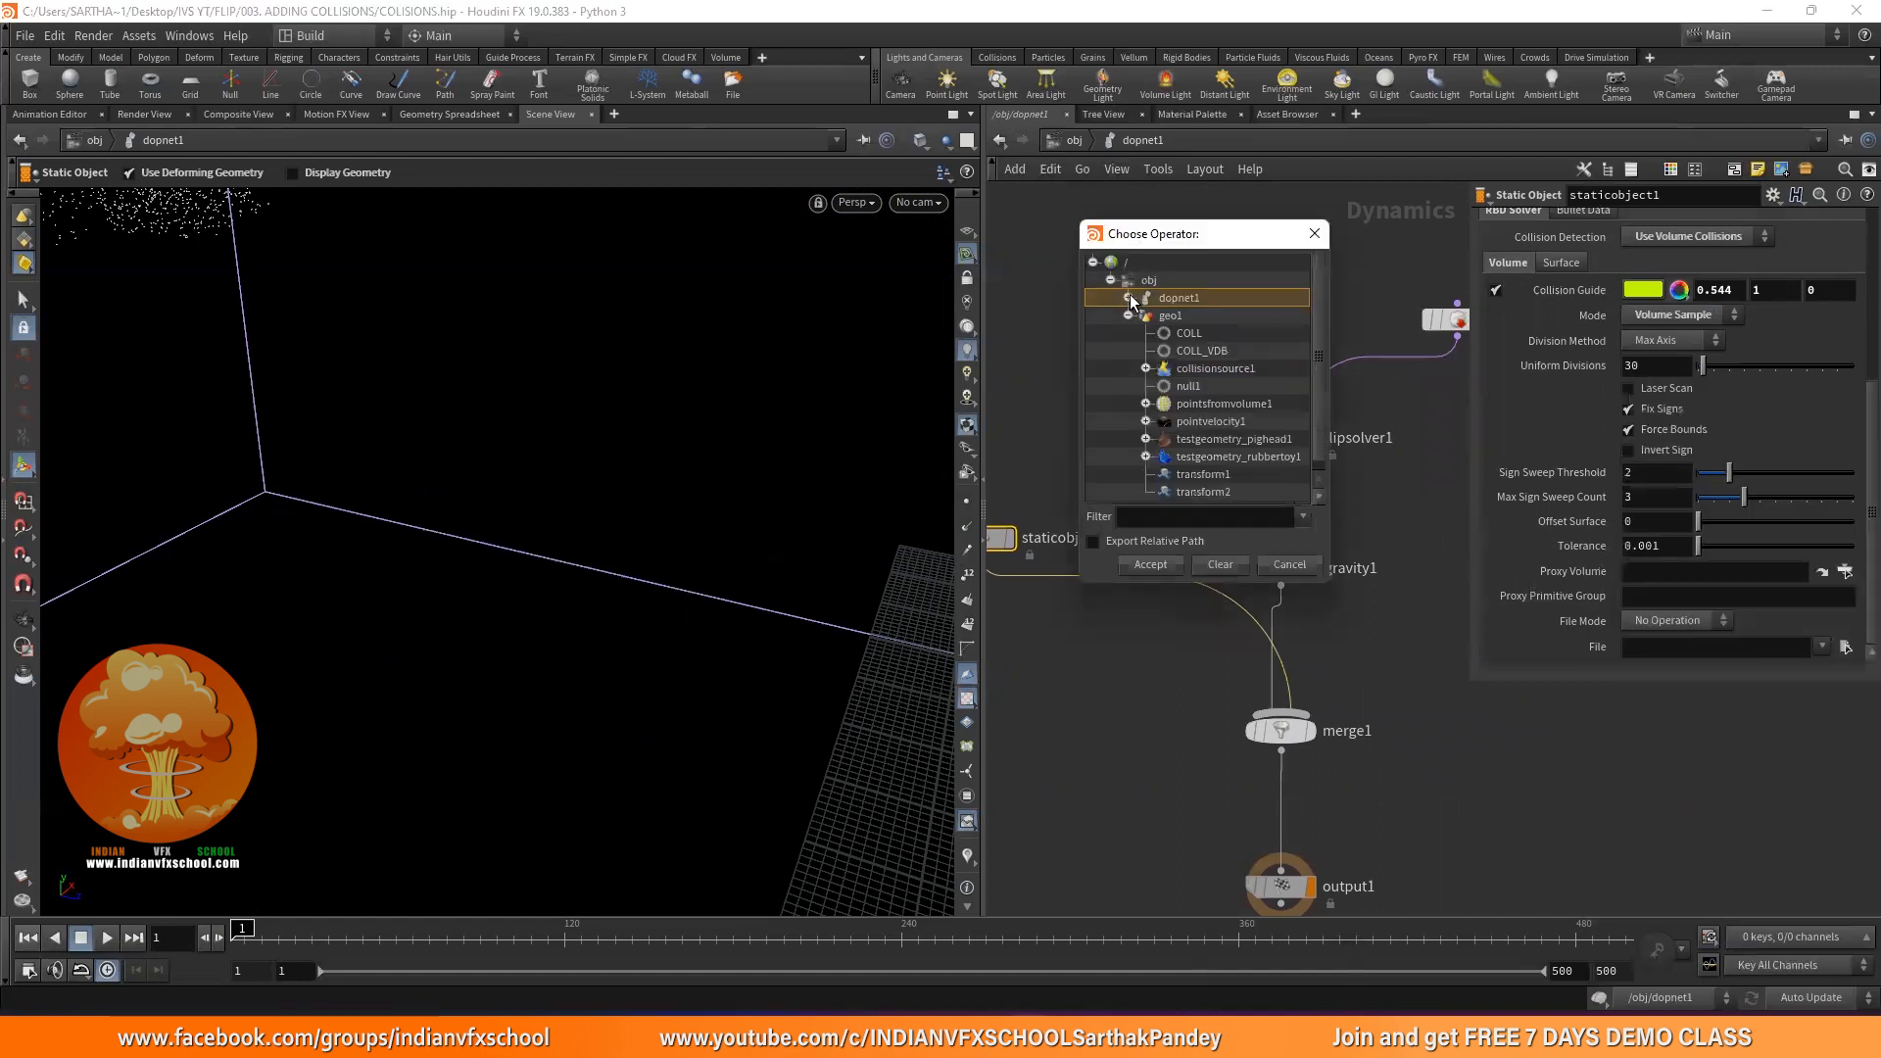
pyautogui.click(1206, 355)
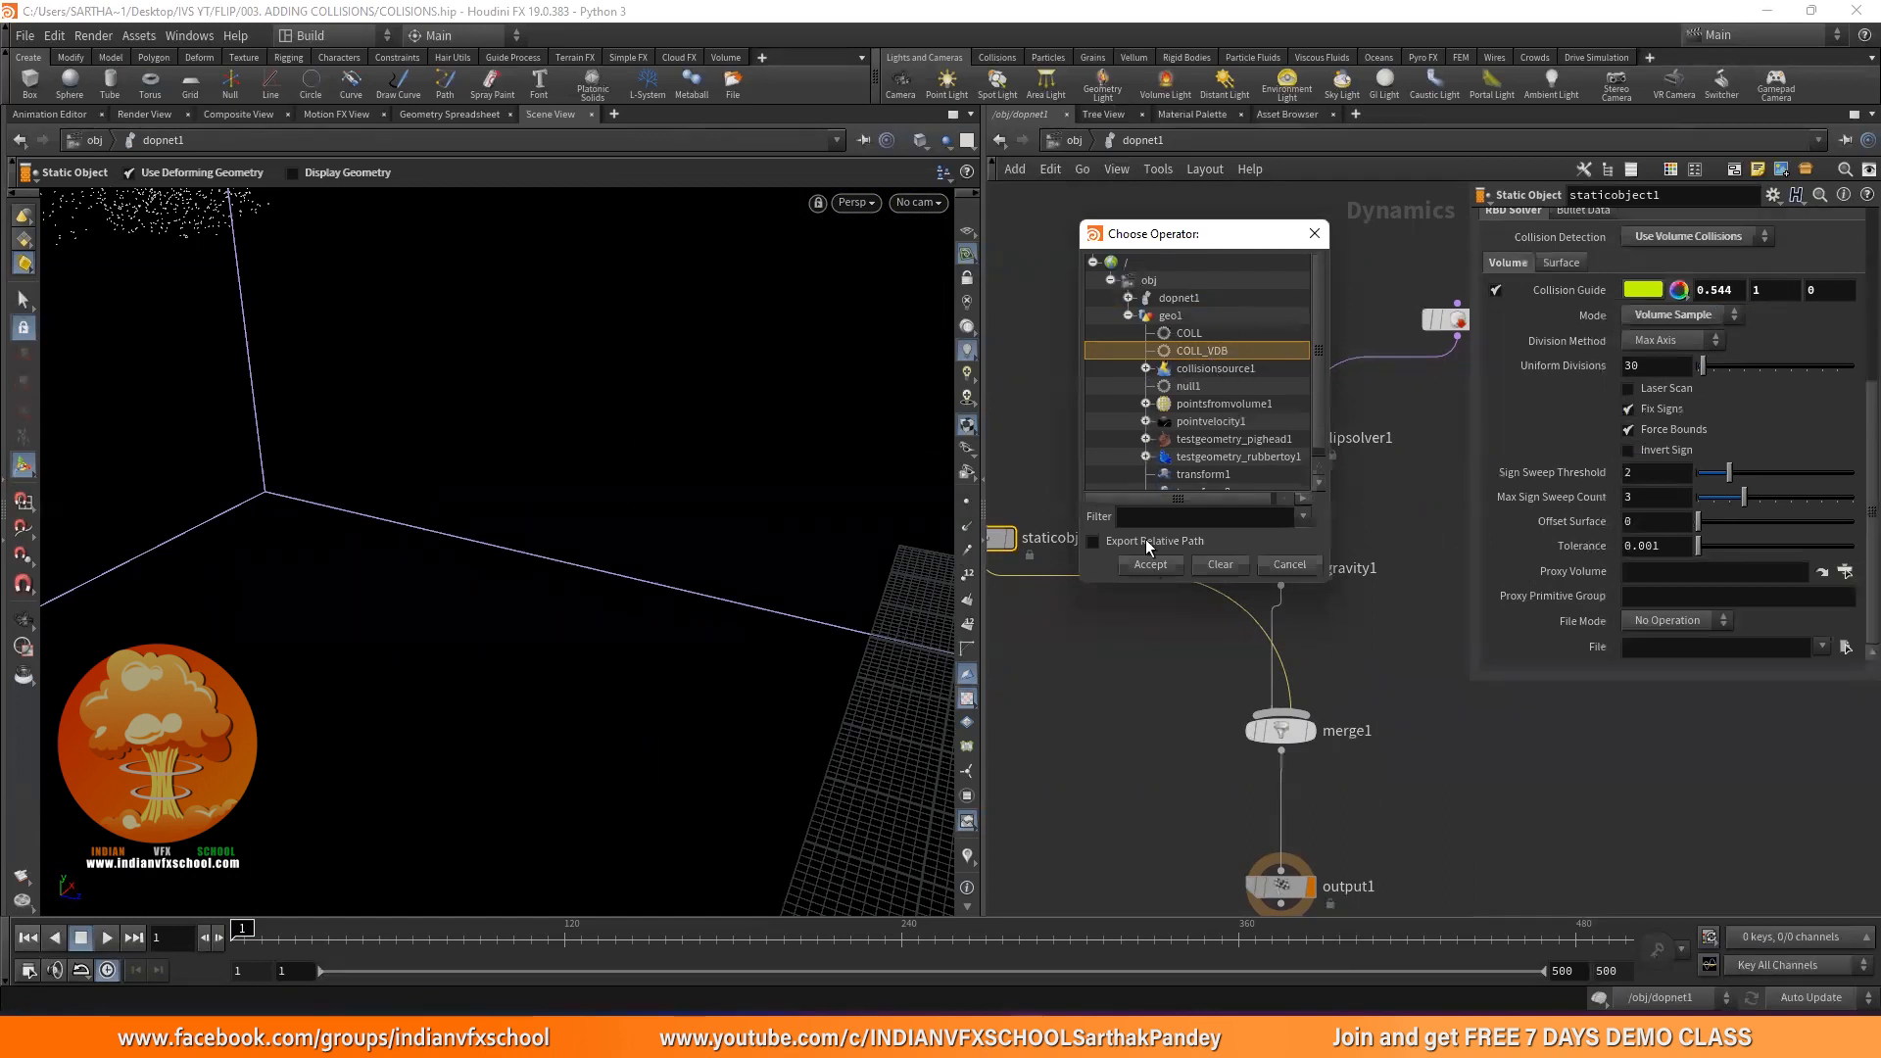
pyautogui.click(1148, 565)
# Review staticobject1's SOP Path and Proxy Volume, and inspect the pig head's collision guide in the viewport
pyautogui.scroll(5, 1519, 392)
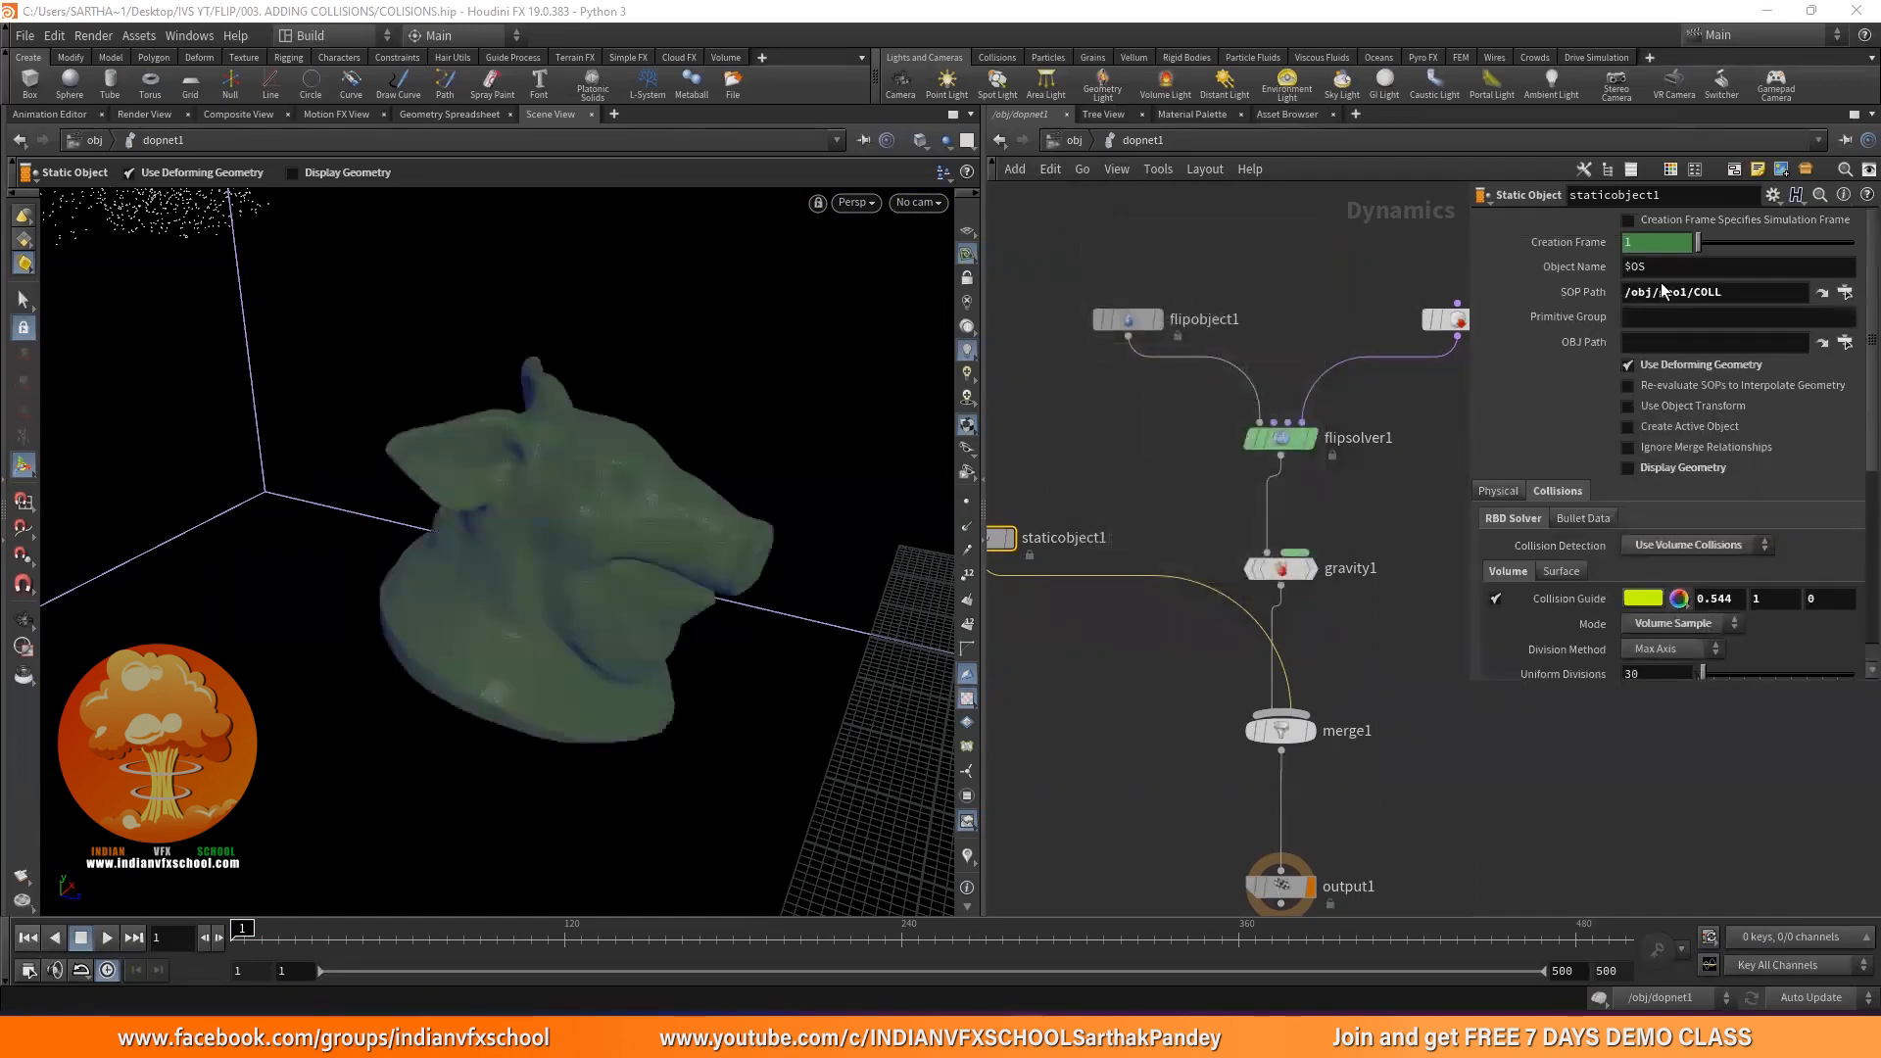
pyautogui.click(1748, 290)
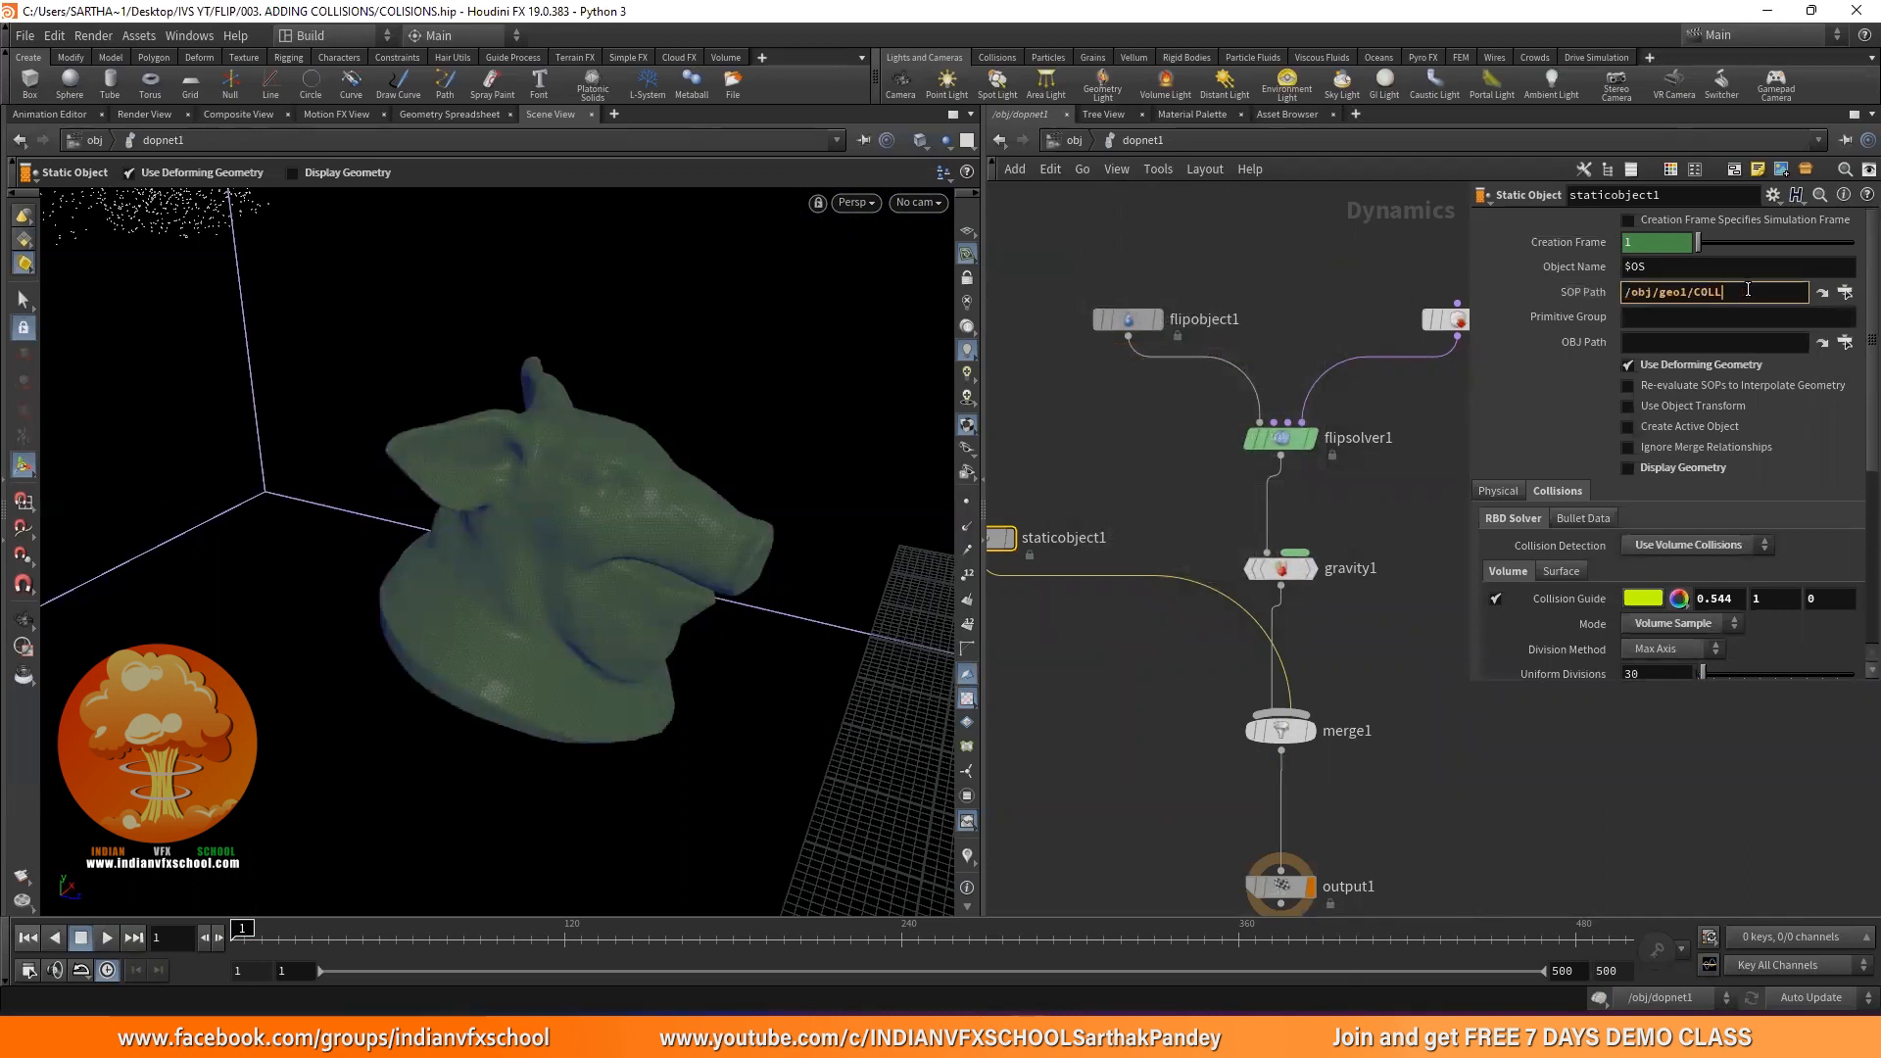
pyautogui.scroll(-5, 1557, 368)
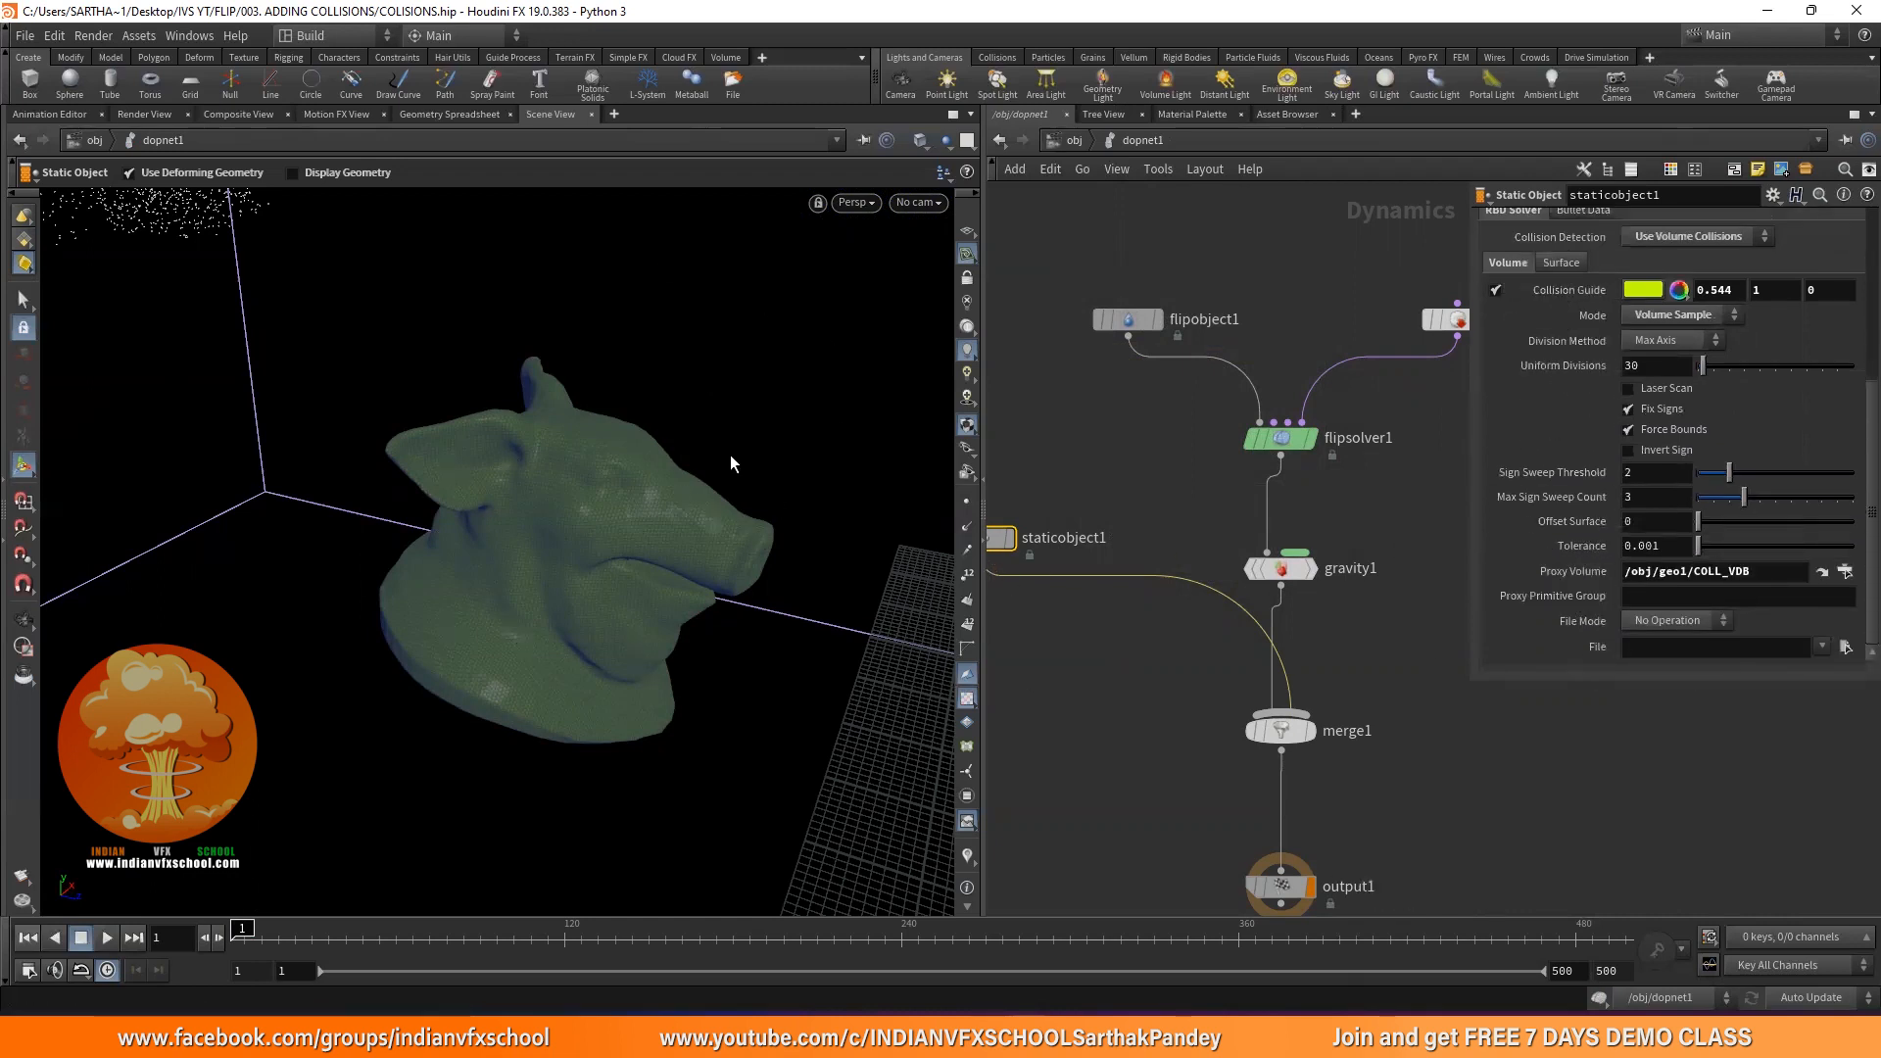
pyautogui.press('Escape')
pyautogui.moveTo(529, 520); pyautogui.dragTo(442, 515)
pyautogui.moveTo(442, 515); pyautogui.dragTo(495, 663, button='right')
pyautogui.press('Return')
# Turn off staticobject1's volume Collision Guide and turn on its Display Geometry, with the whole simulation domain in view
pyautogui.scroll(3, 1662, 522)
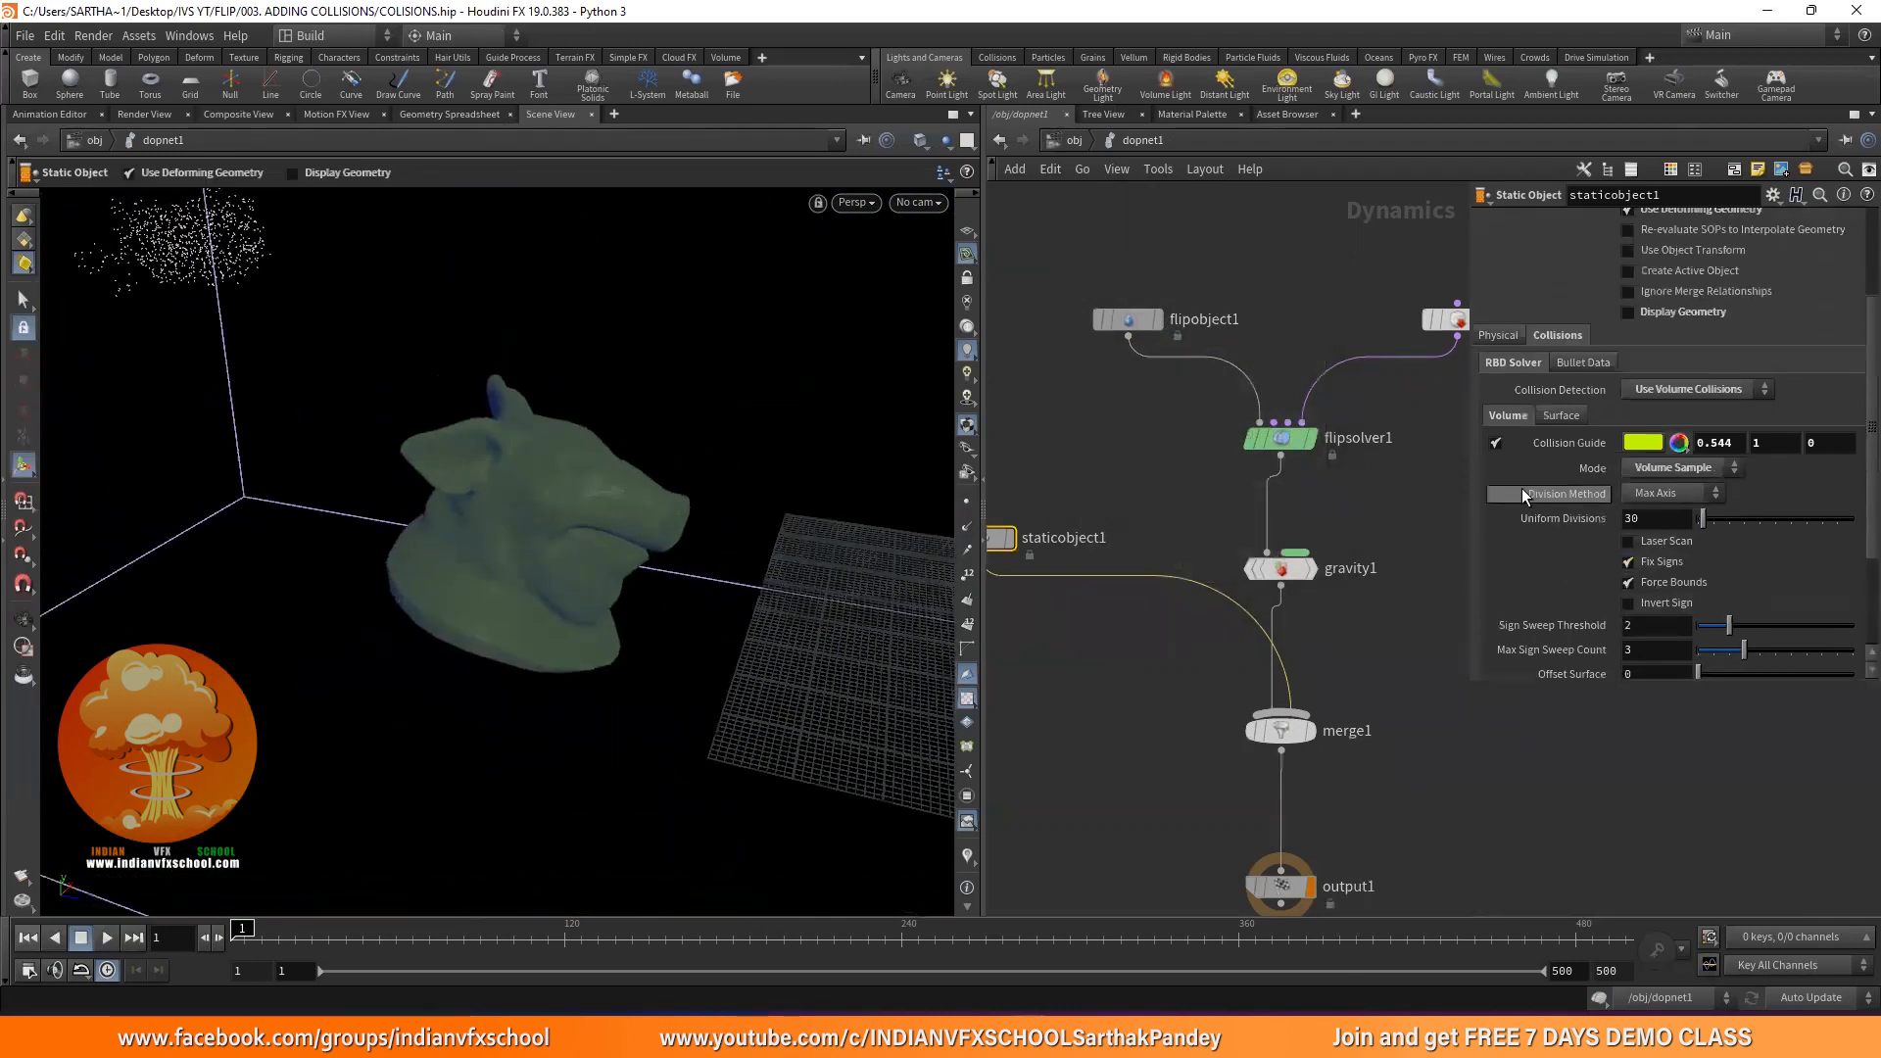
pyautogui.click(1495, 443)
pyautogui.click(1499, 336)
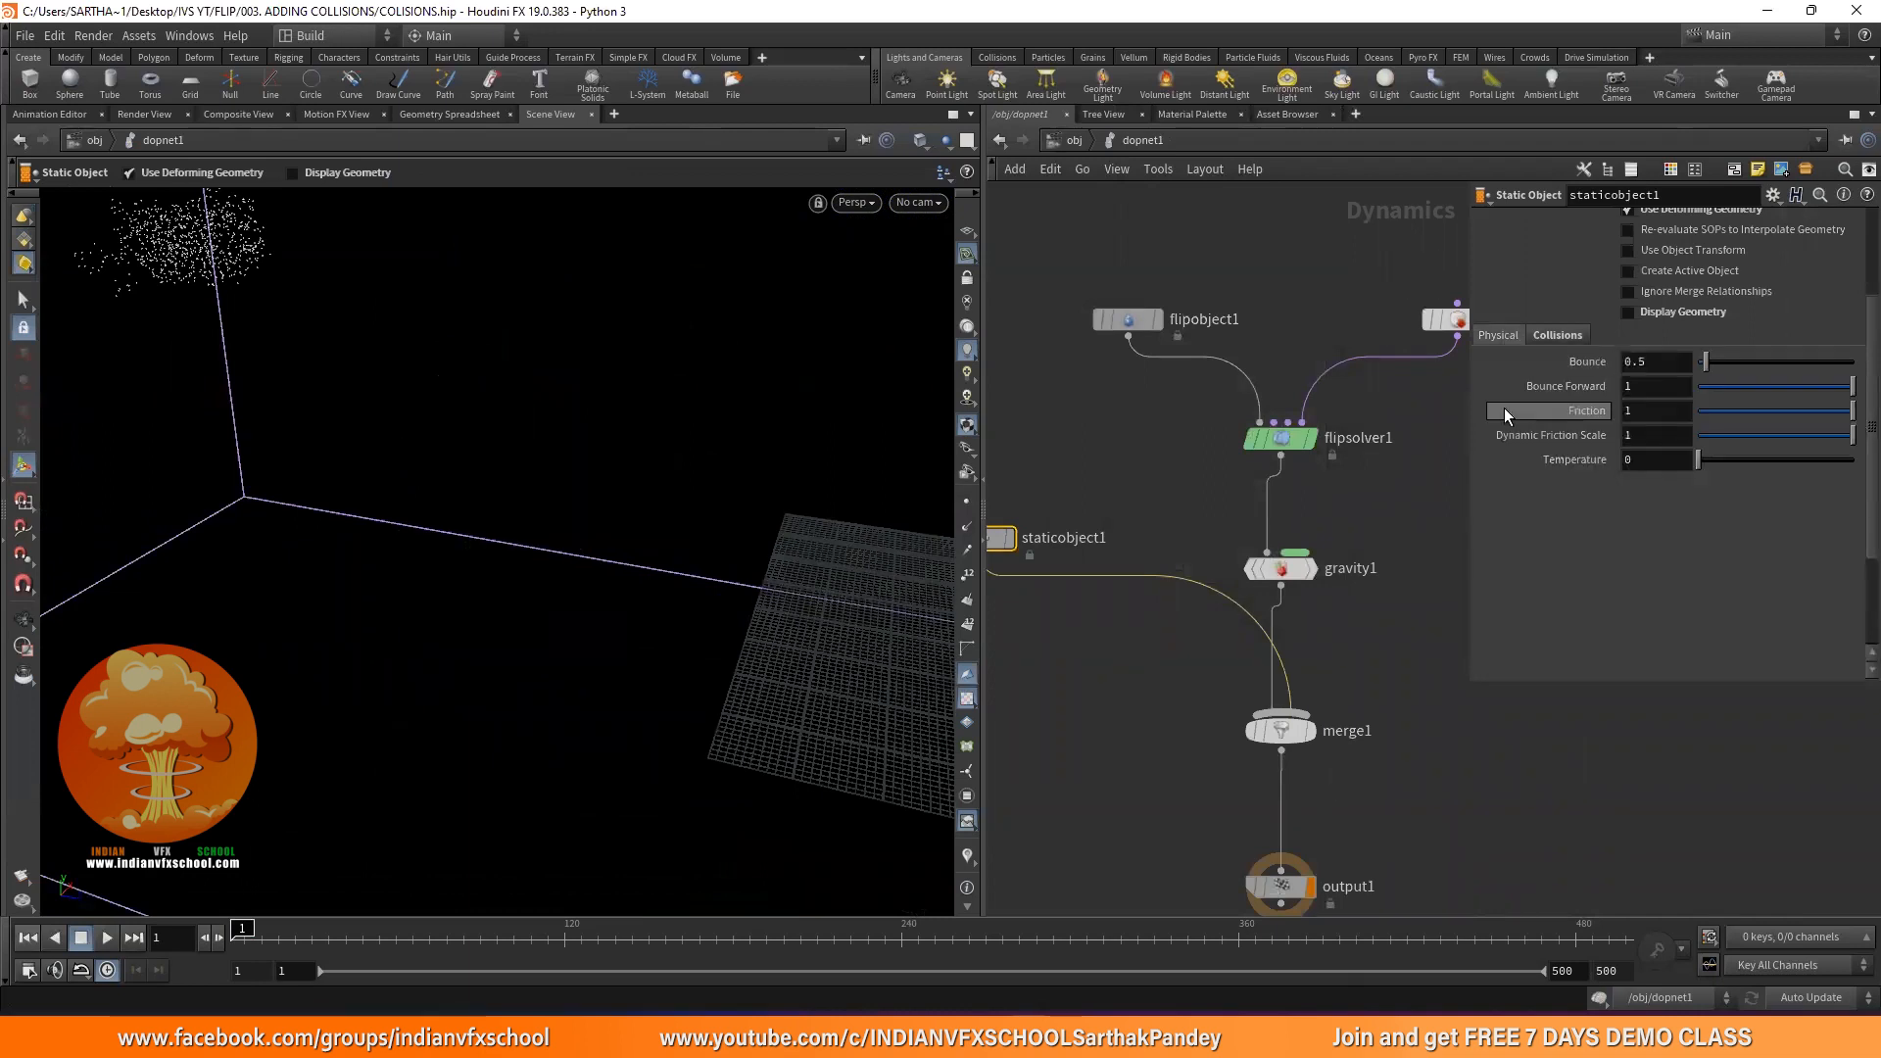
pyautogui.click(1559, 336)
pyautogui.scroll(2, 1541, 387)
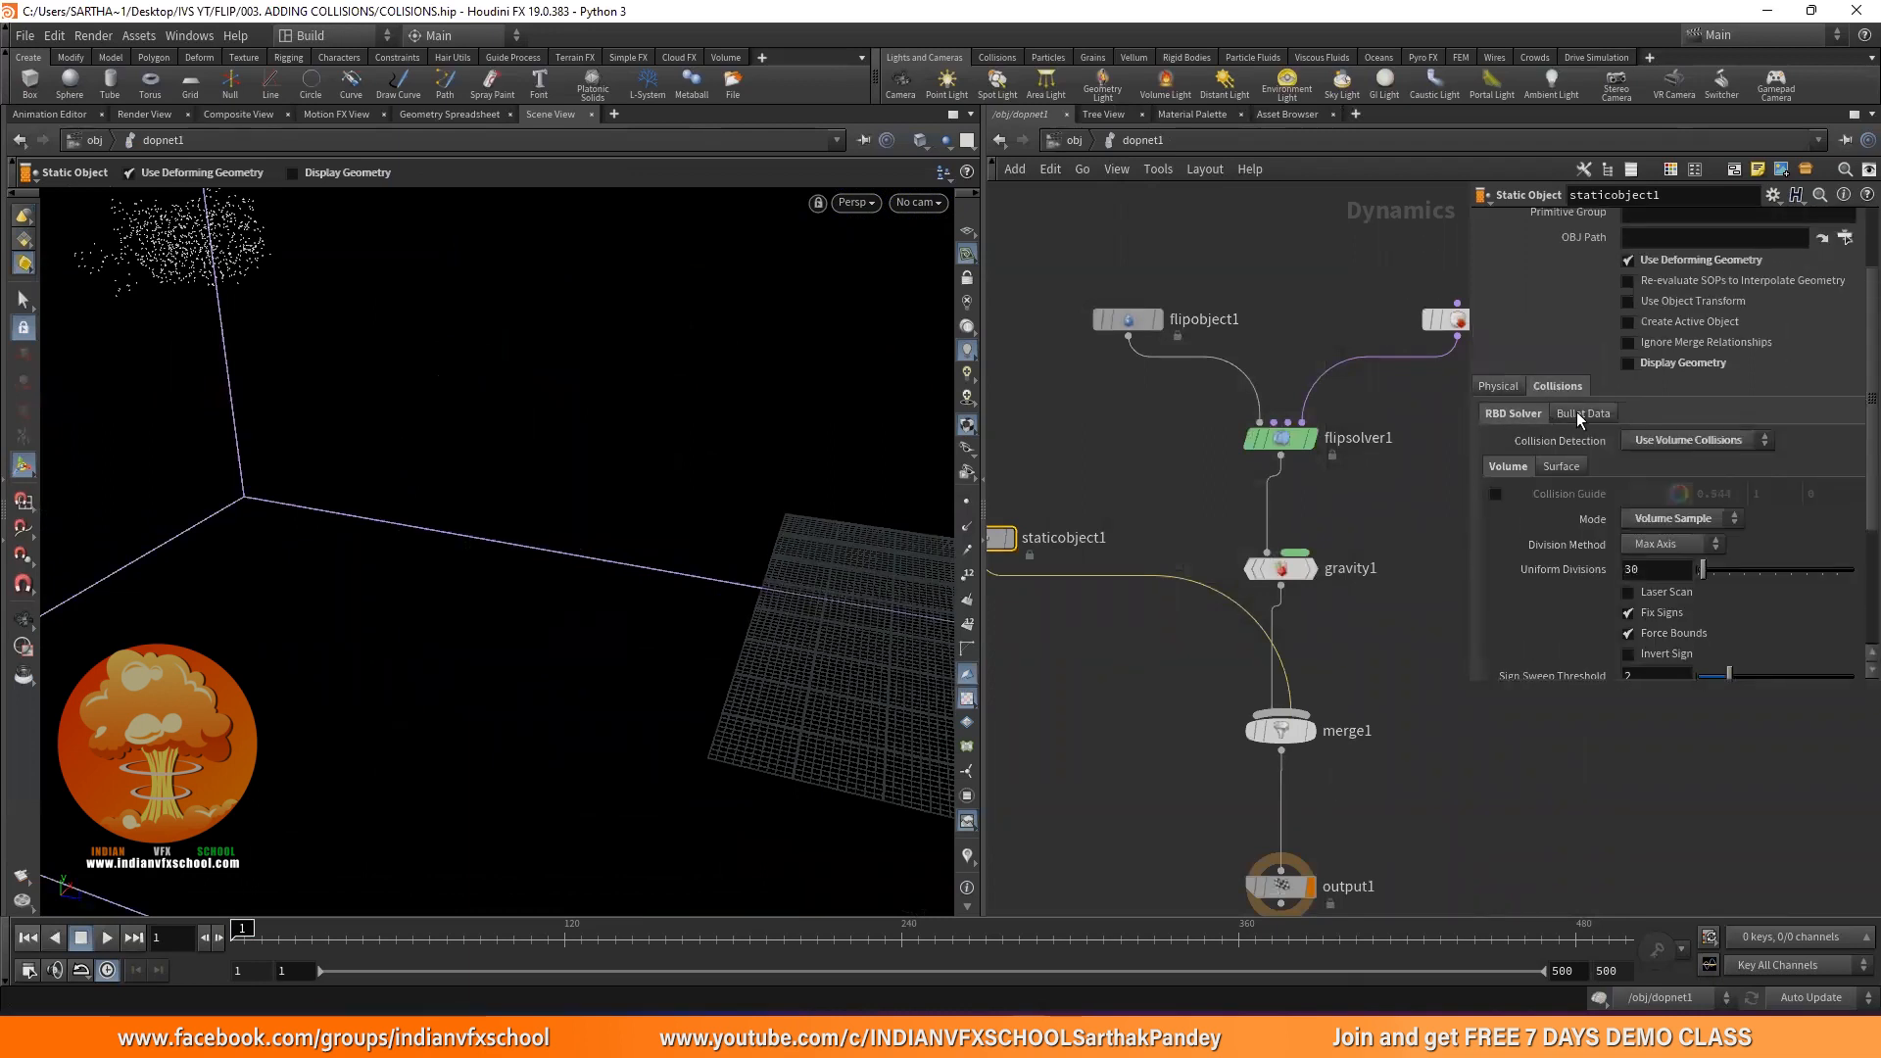
pyautogui.click(1646, 362)
pyautogui.press('Escape')
pyautogui.moveTo(529, 686); pyautogui.dragTo(764, 548)
pyautogui.scroll(4, 1561, 568)
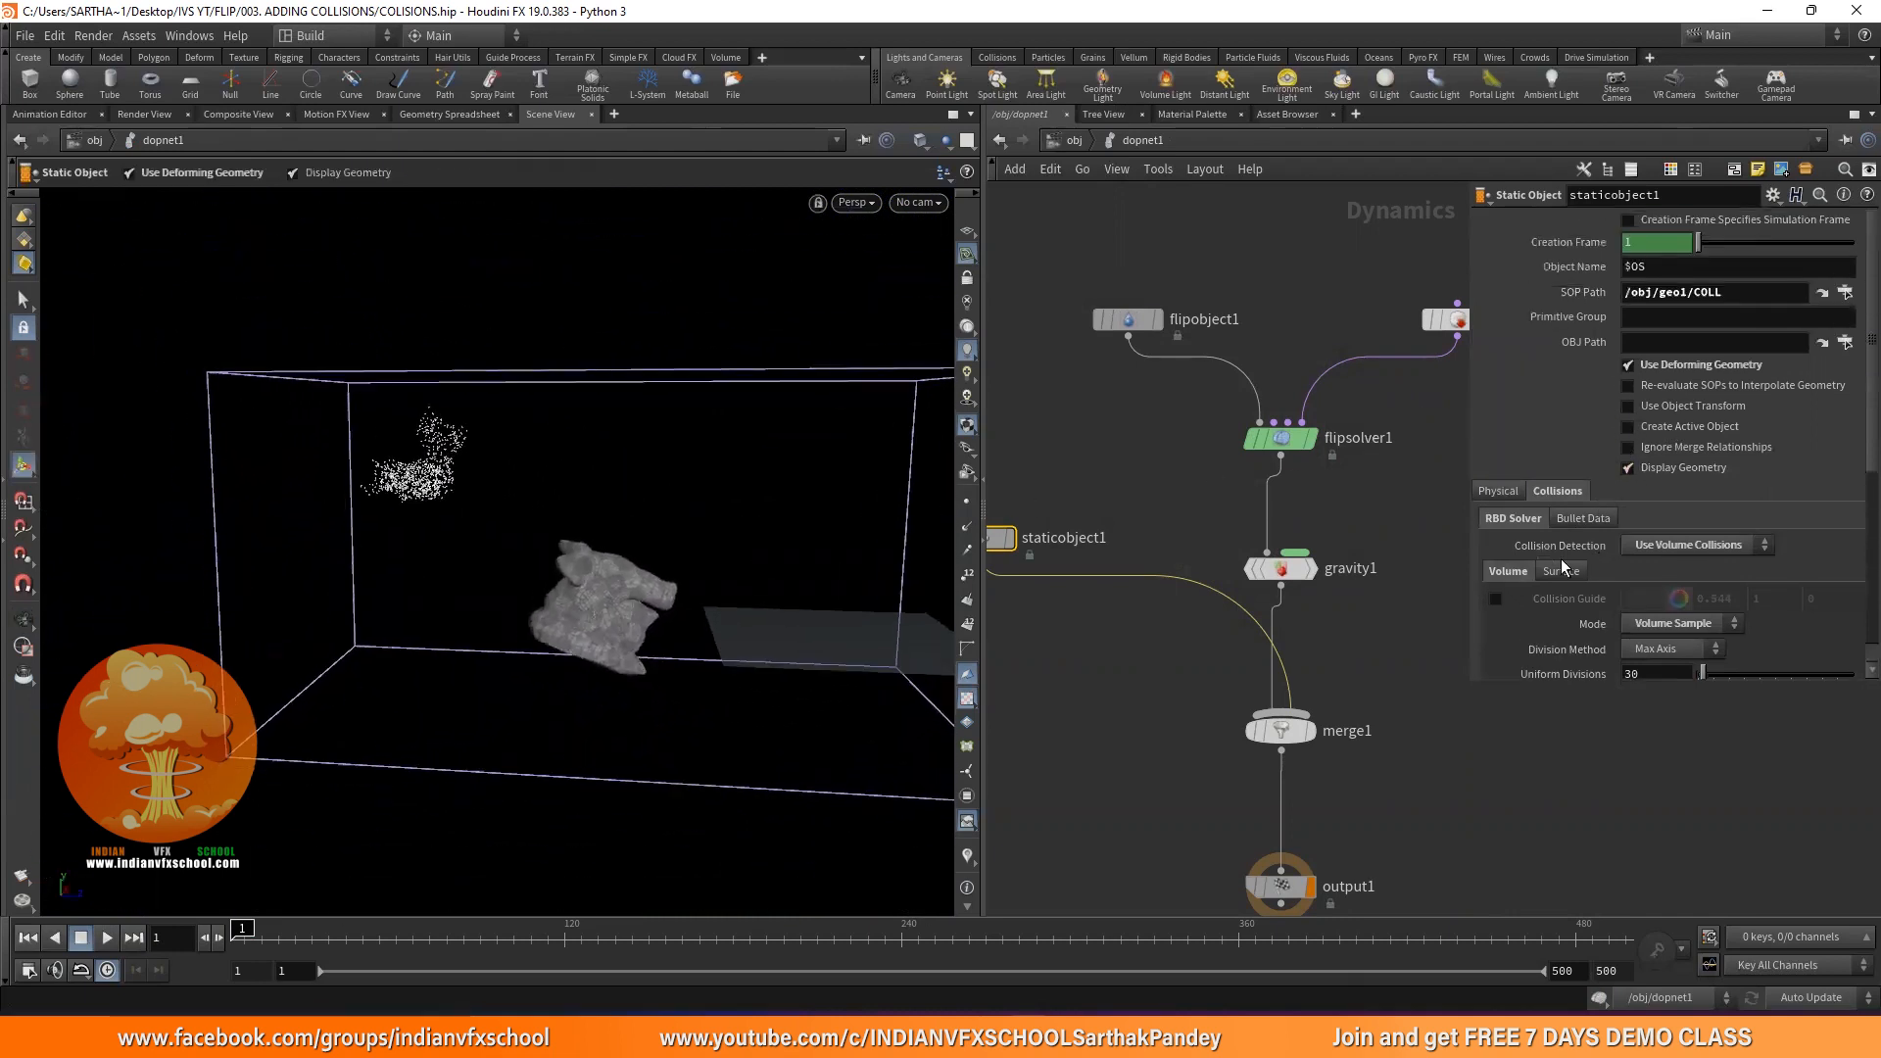
# Set flipobject1's Particle Separation to 0.1
pyautogui.click(1127, 320)
pyautogui.click(1673, 250)
pyautogui.write('1')
pyautogui.press('Return')
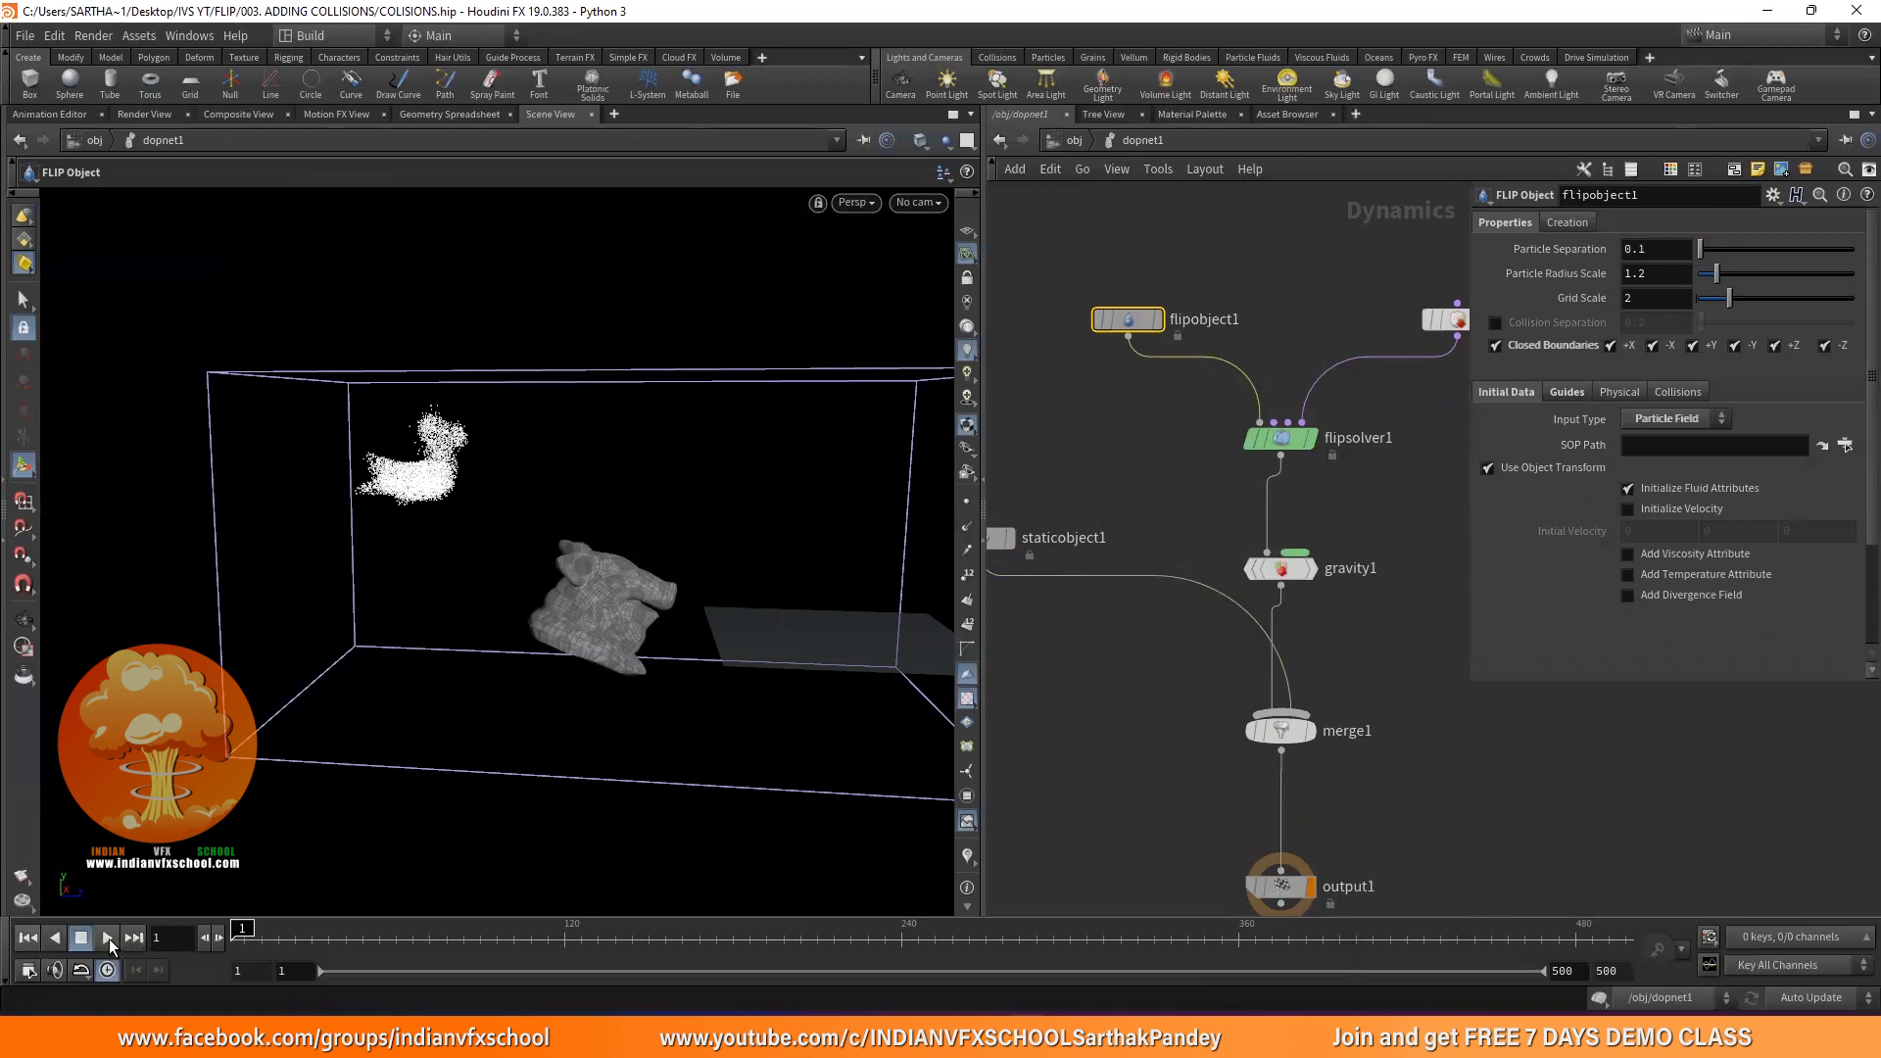
# Simulate to about frame 85, stop playback, and scrub the cached frames to examine the fluid colliding with the pig head
pyautogui.click(108, 937)
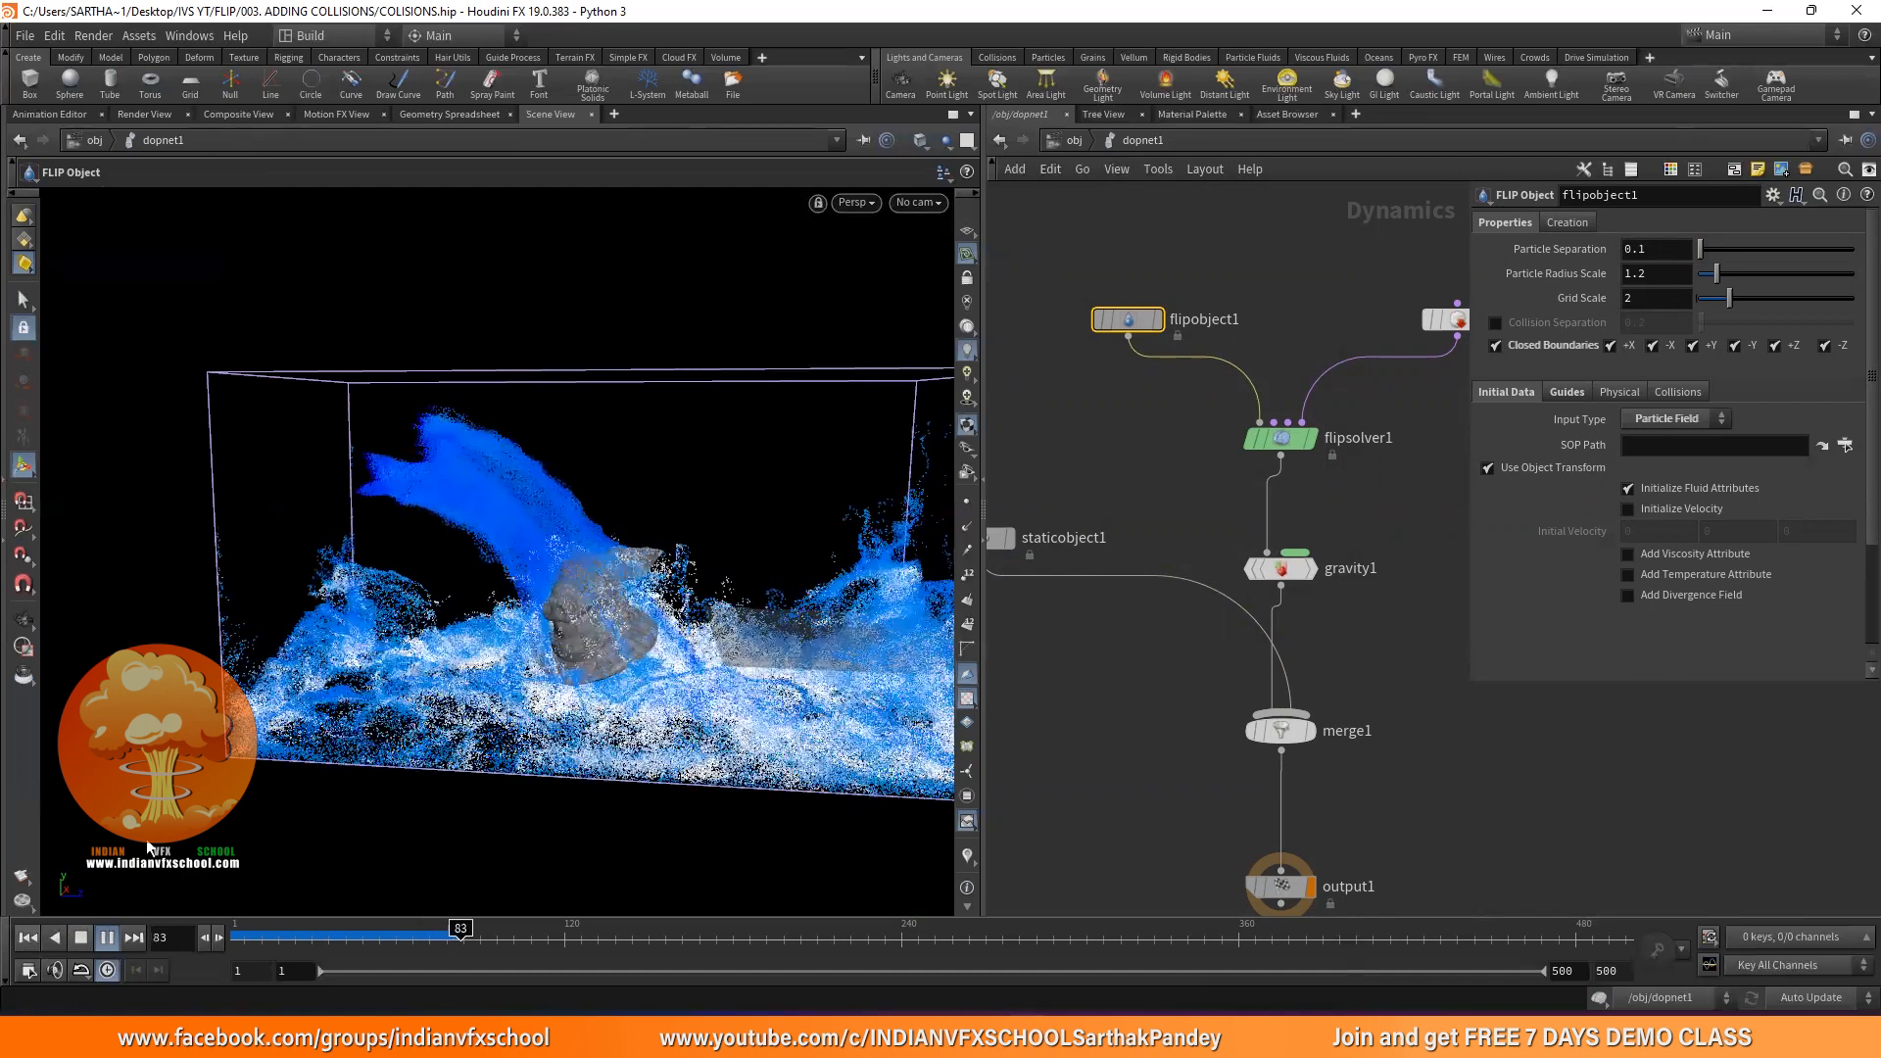
pyautogui.click(81, 938)
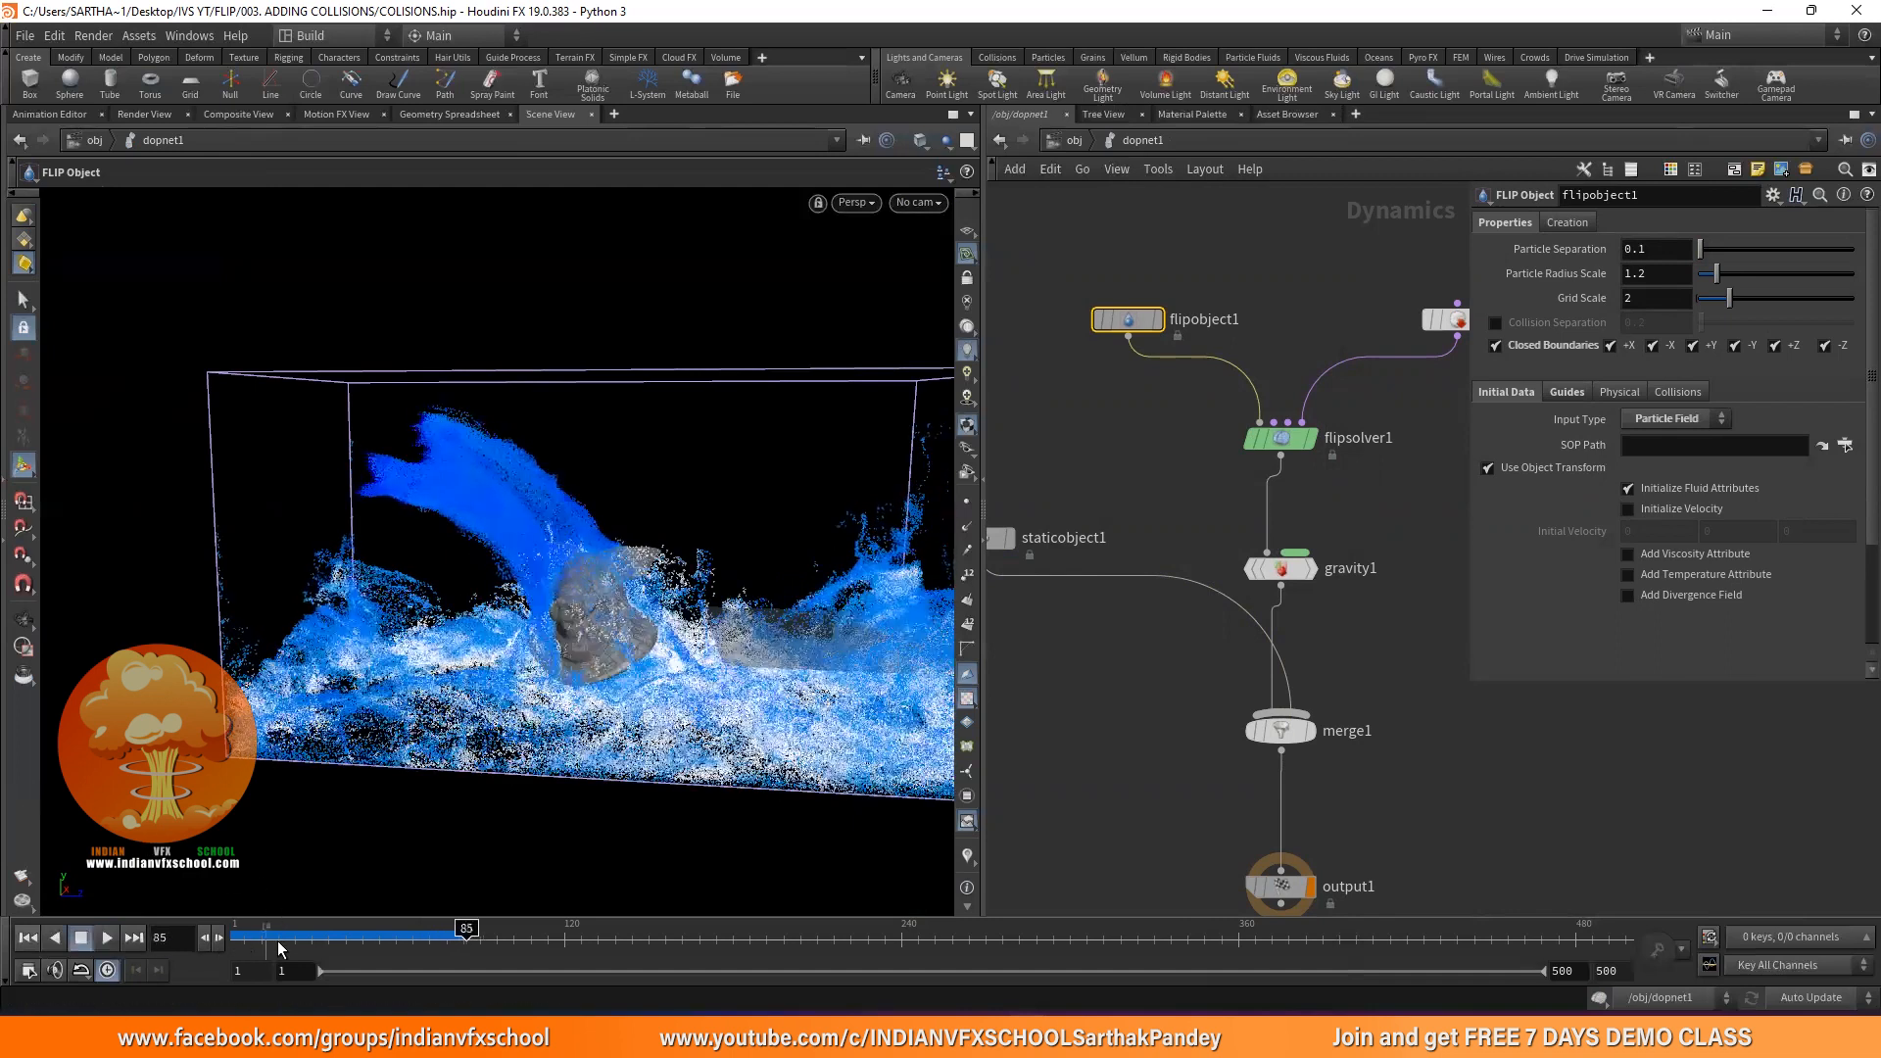
pyautogui.moveTo(231, 937)
pyautogui.mouseDown()
pyautogui.moveTo(441, 938)
pyautogui.moveTo(326, 956)
pyautogui.moveTo(240, 941)
pyautogui.moveTo(391, 957)
pyautogui.mouseUp()
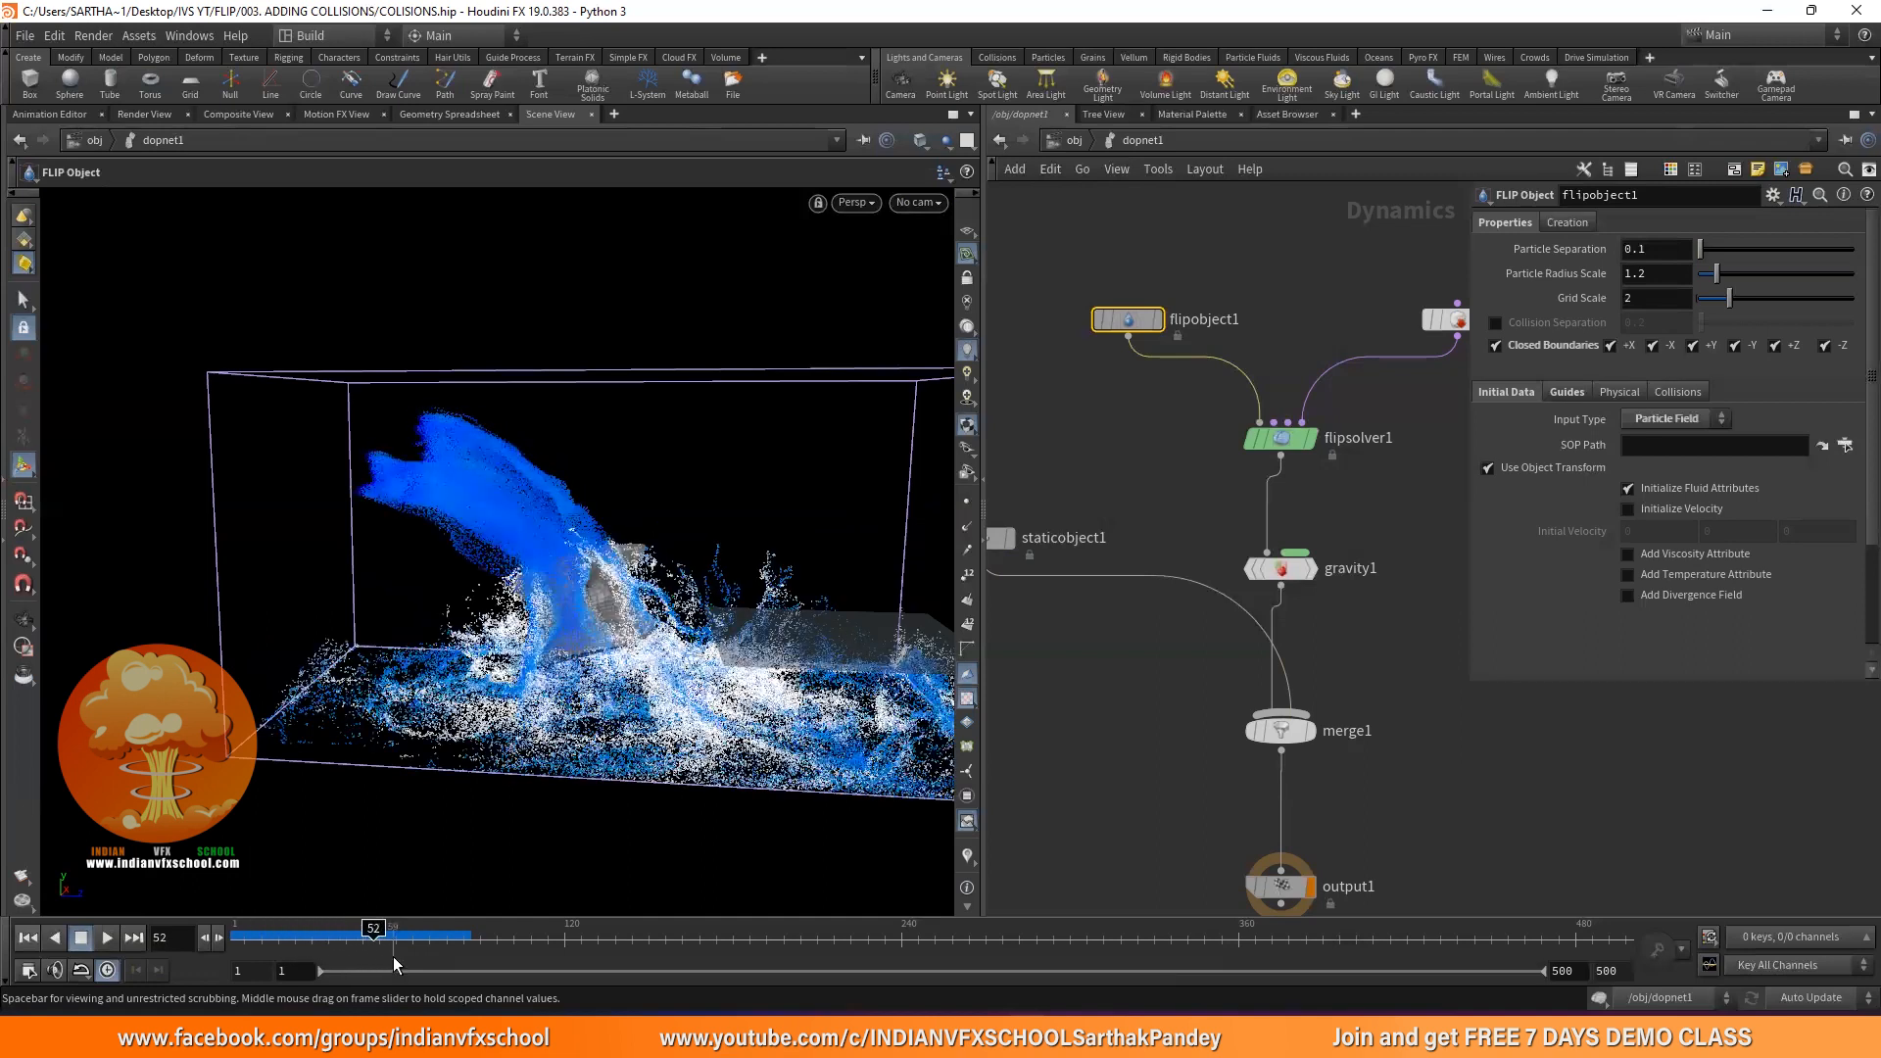